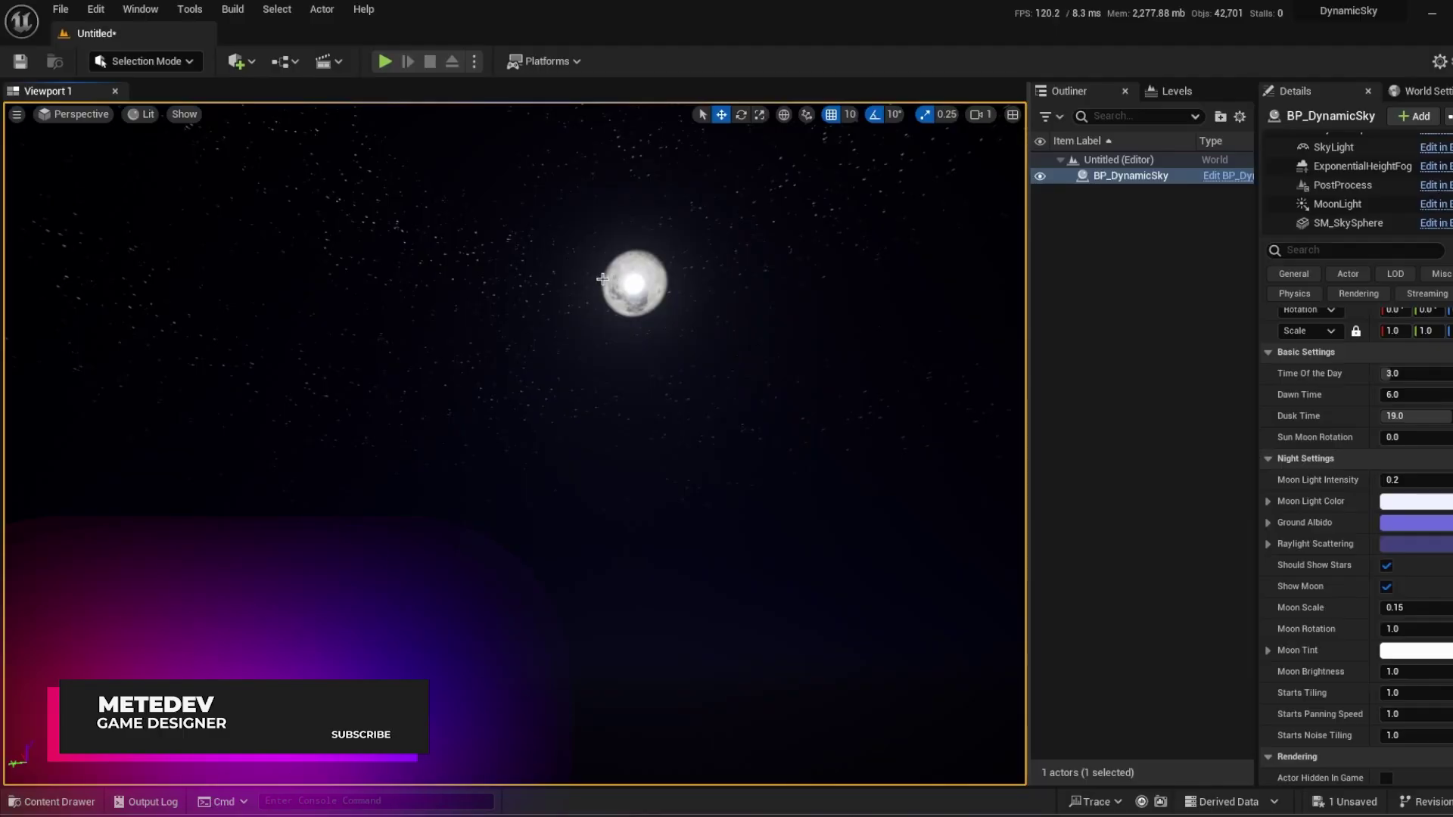
Set the Moon Light Intensity in Details to 0.5.
click(1437, 480)
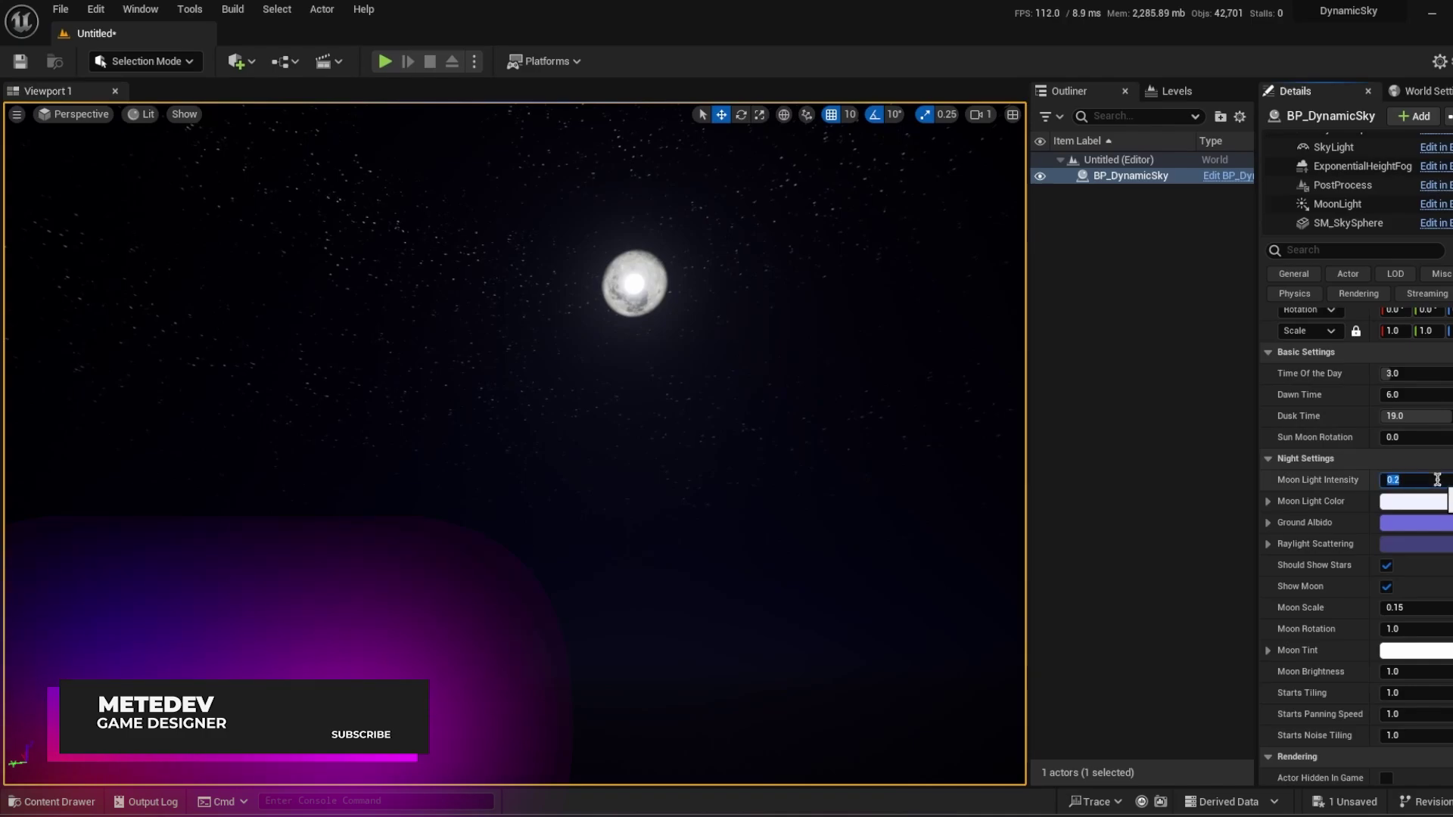
text(0.)
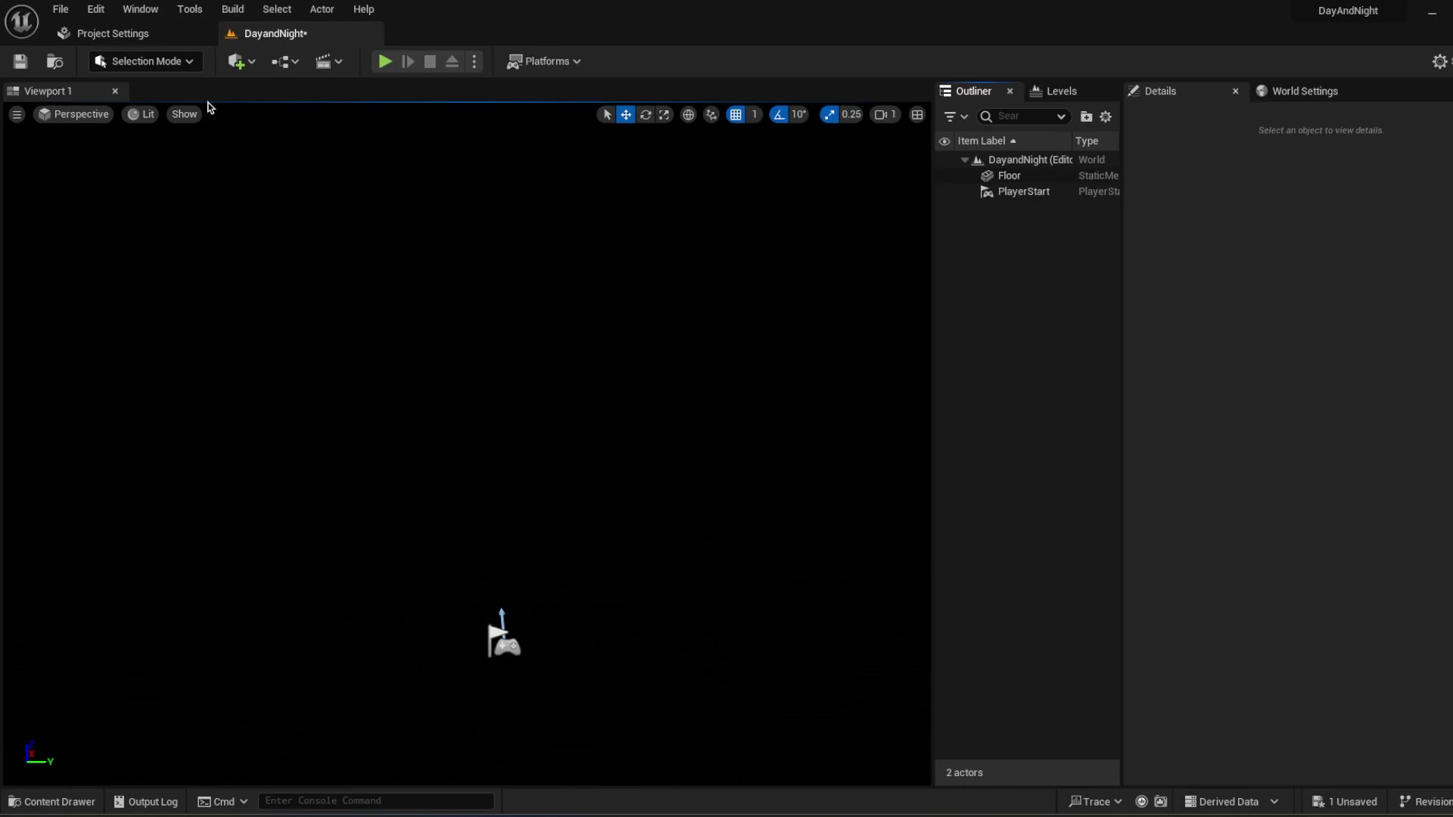
click(61, 9)
click(99, 48)
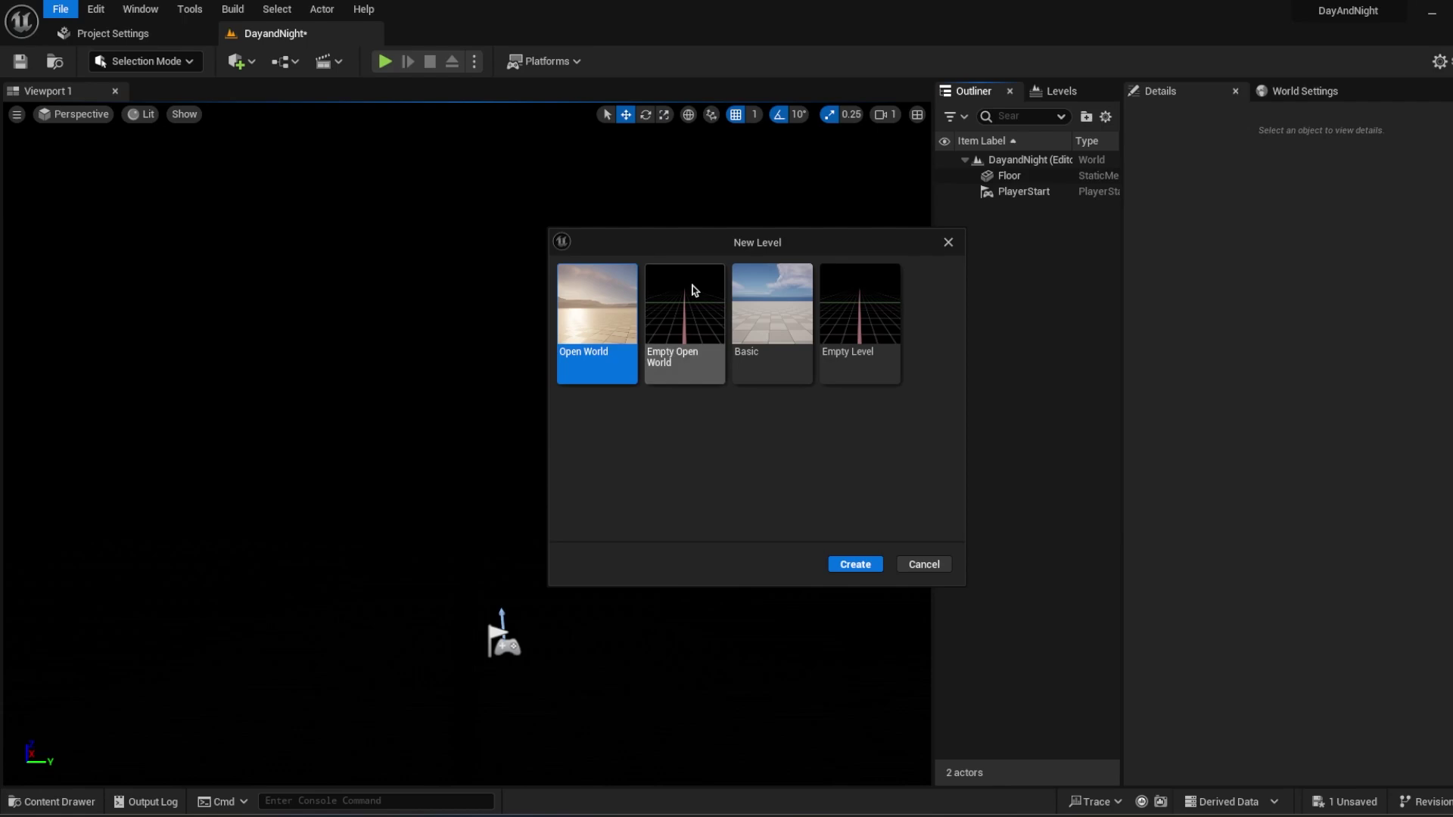
click(946, 244)
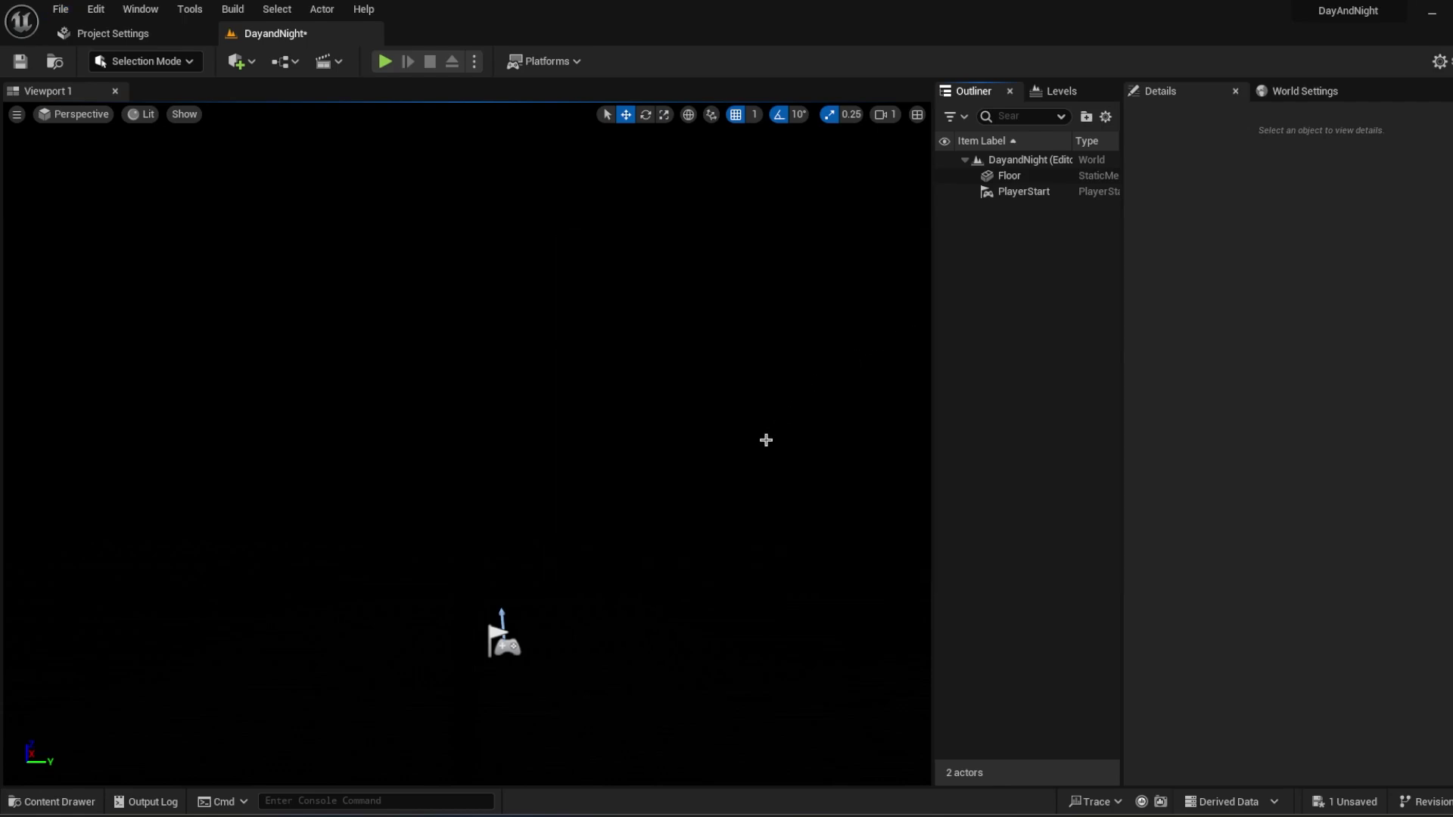
click(240, 66)
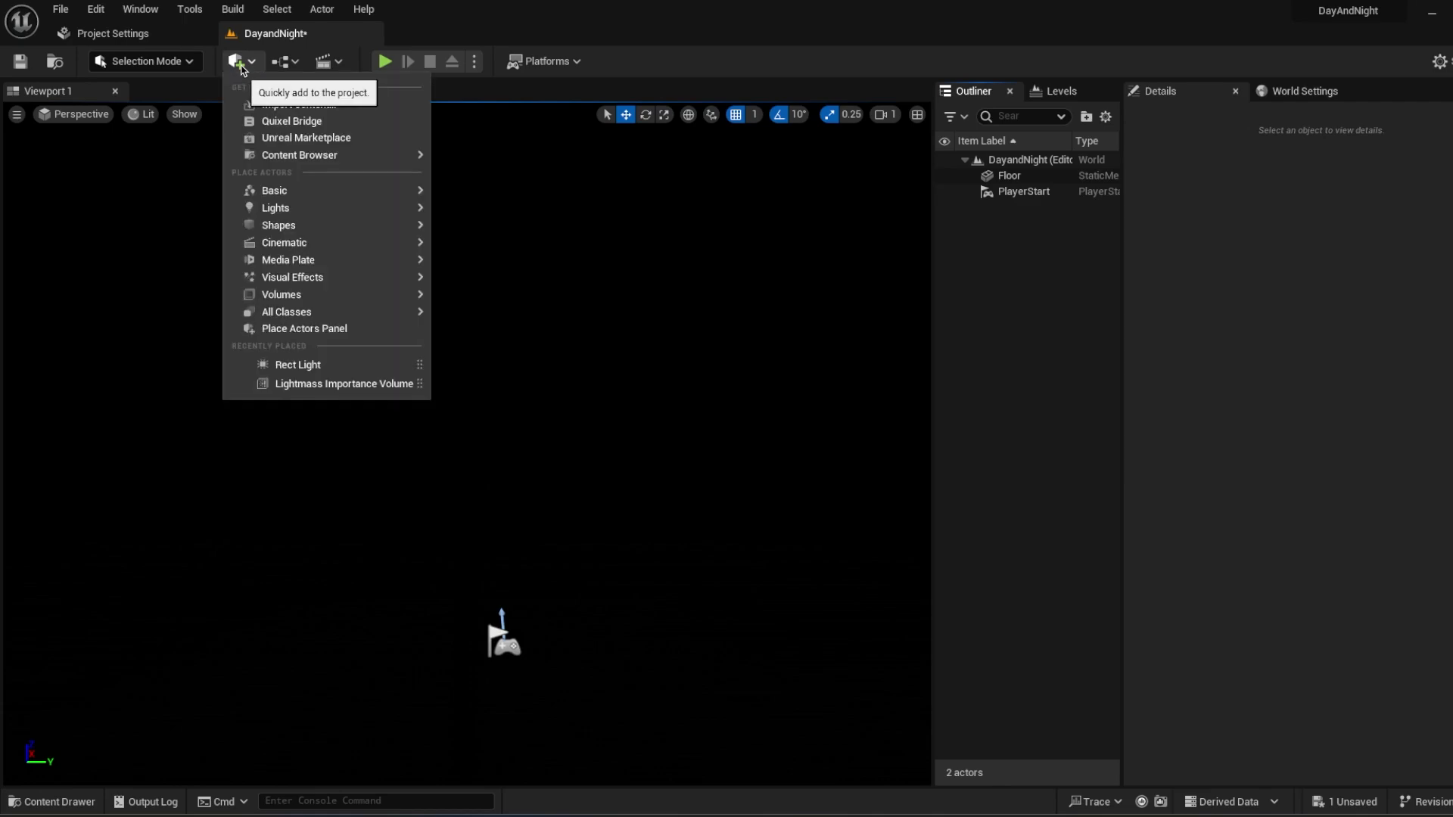
mouse_move(307, 208)
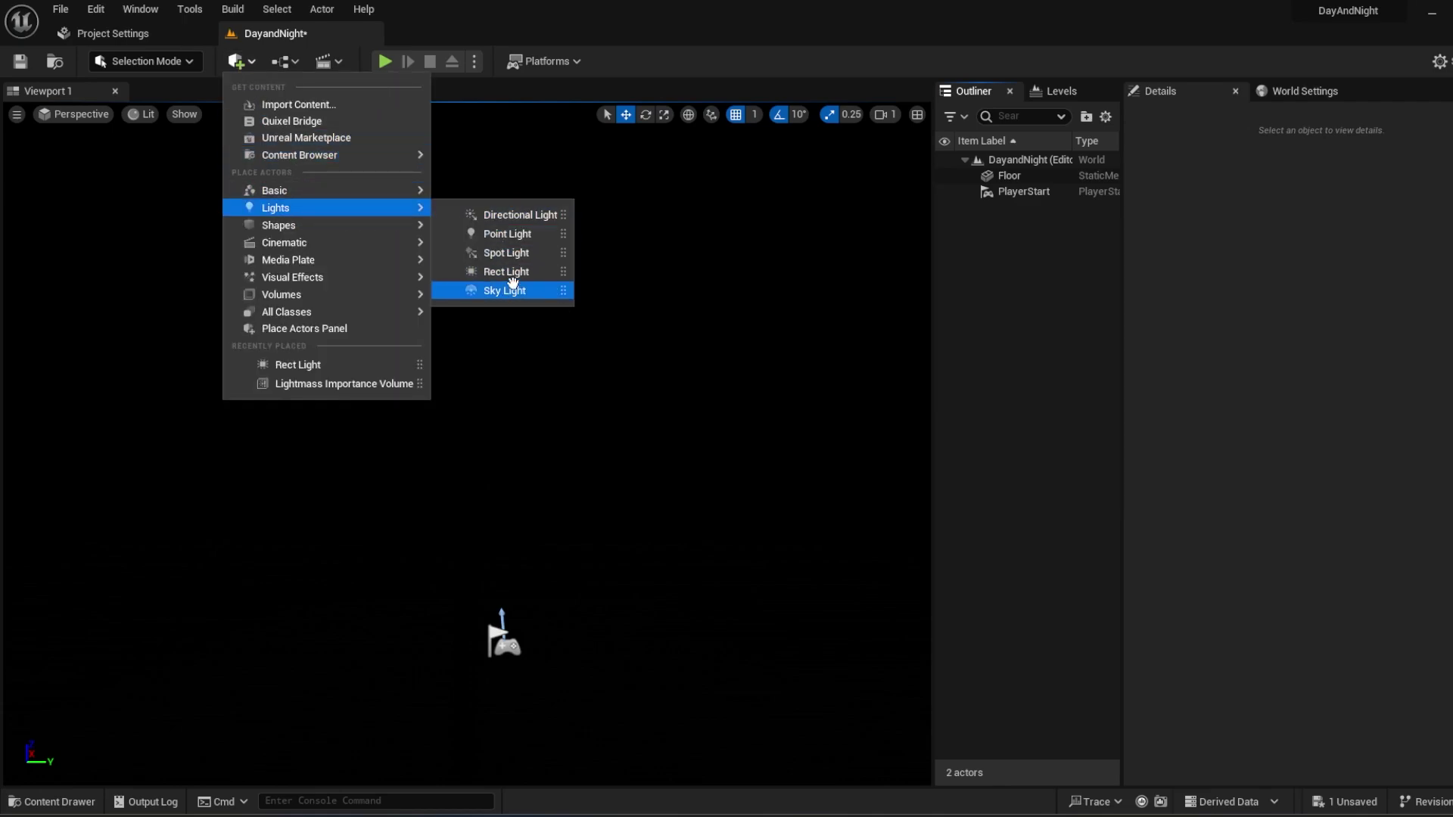
key(Escape)
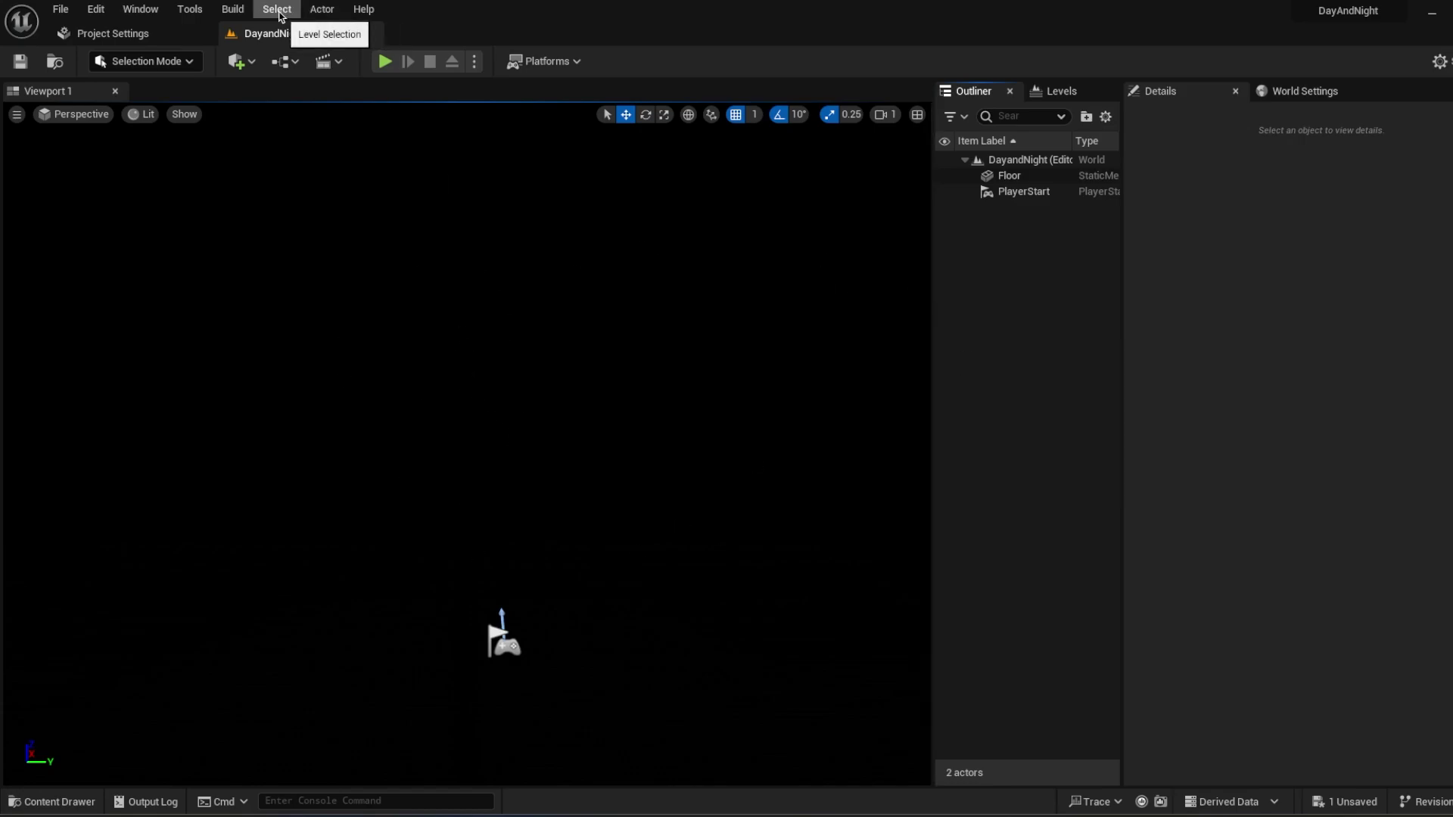
Open the Env. Light Mixer panel and set its detail level to Normal.
click(140, 9)
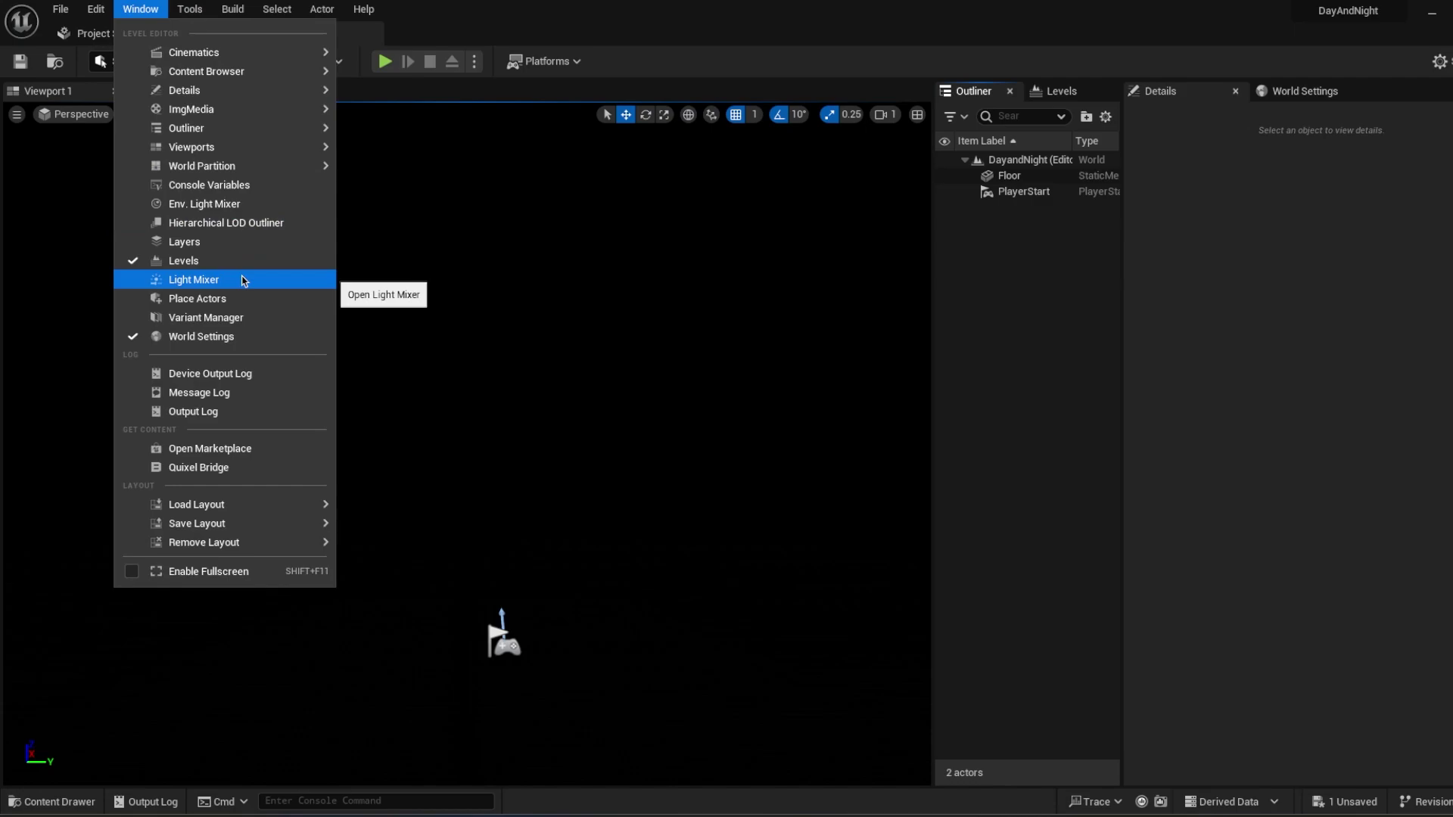
click(231, 204)
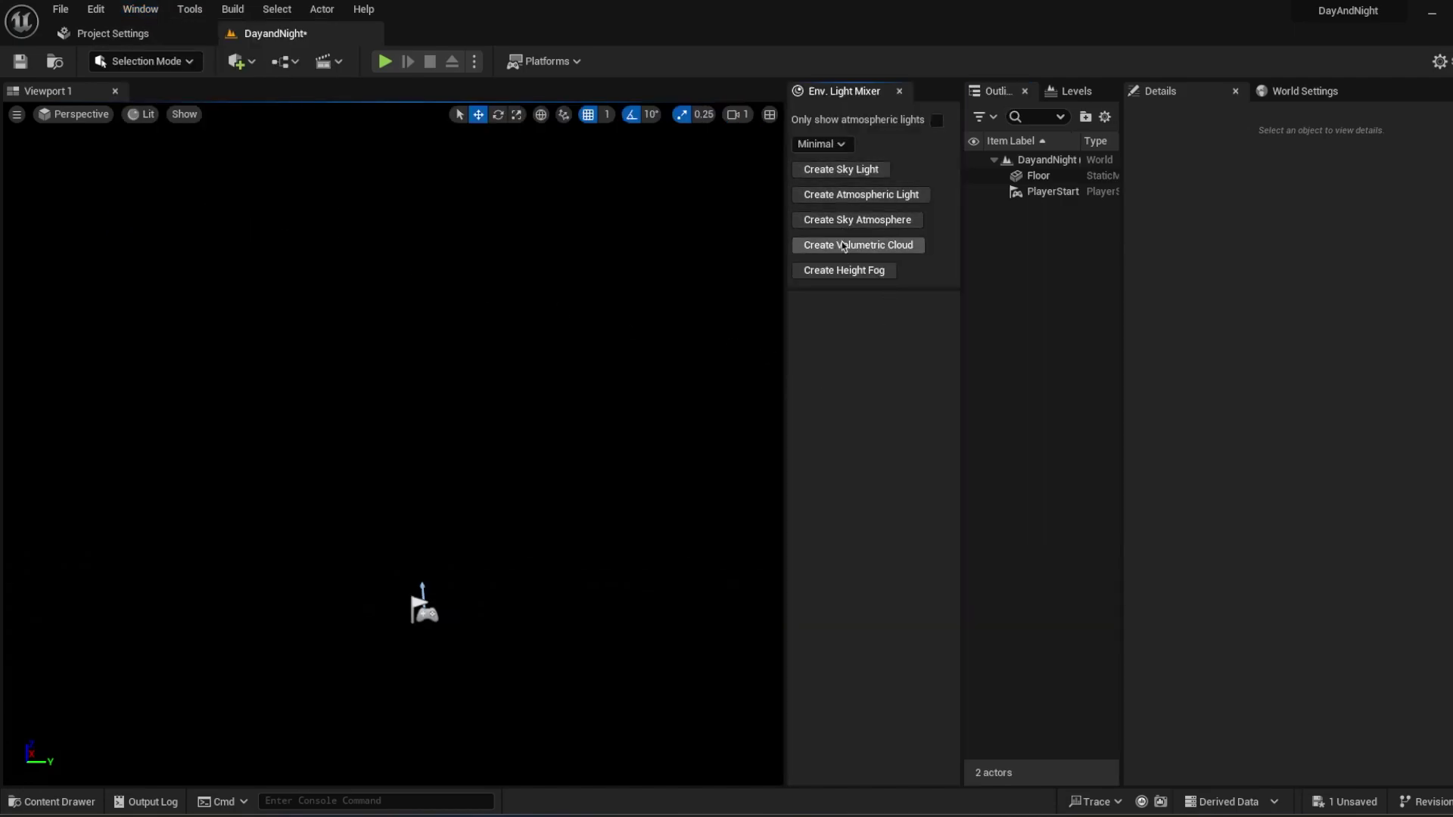
click(821, 143)
click(817, 170)
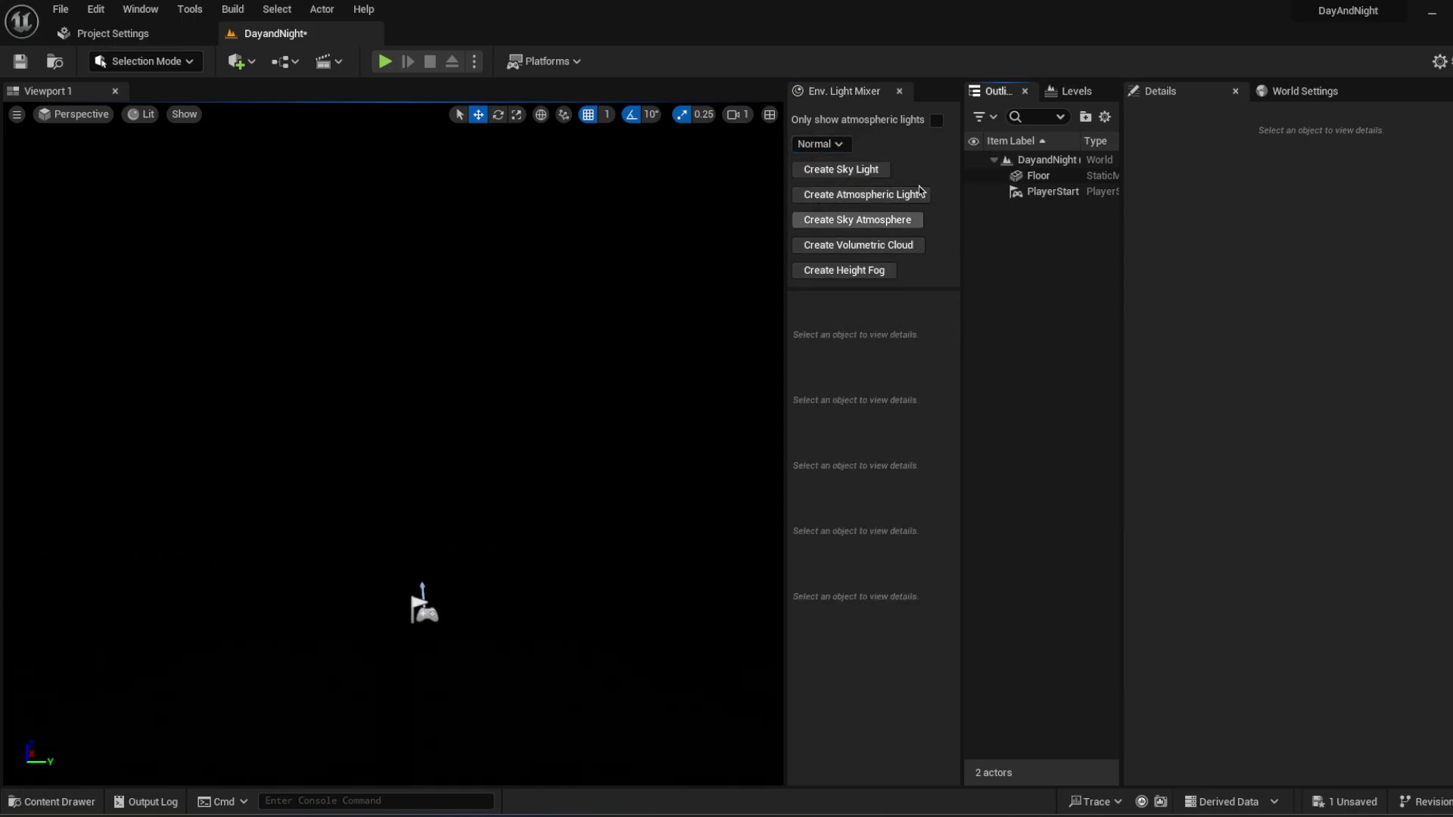
Add a sky light, atmospheric light, sky atmosphere, volumetric cloud and height fog.
click(843, 169)
click(859, 171)
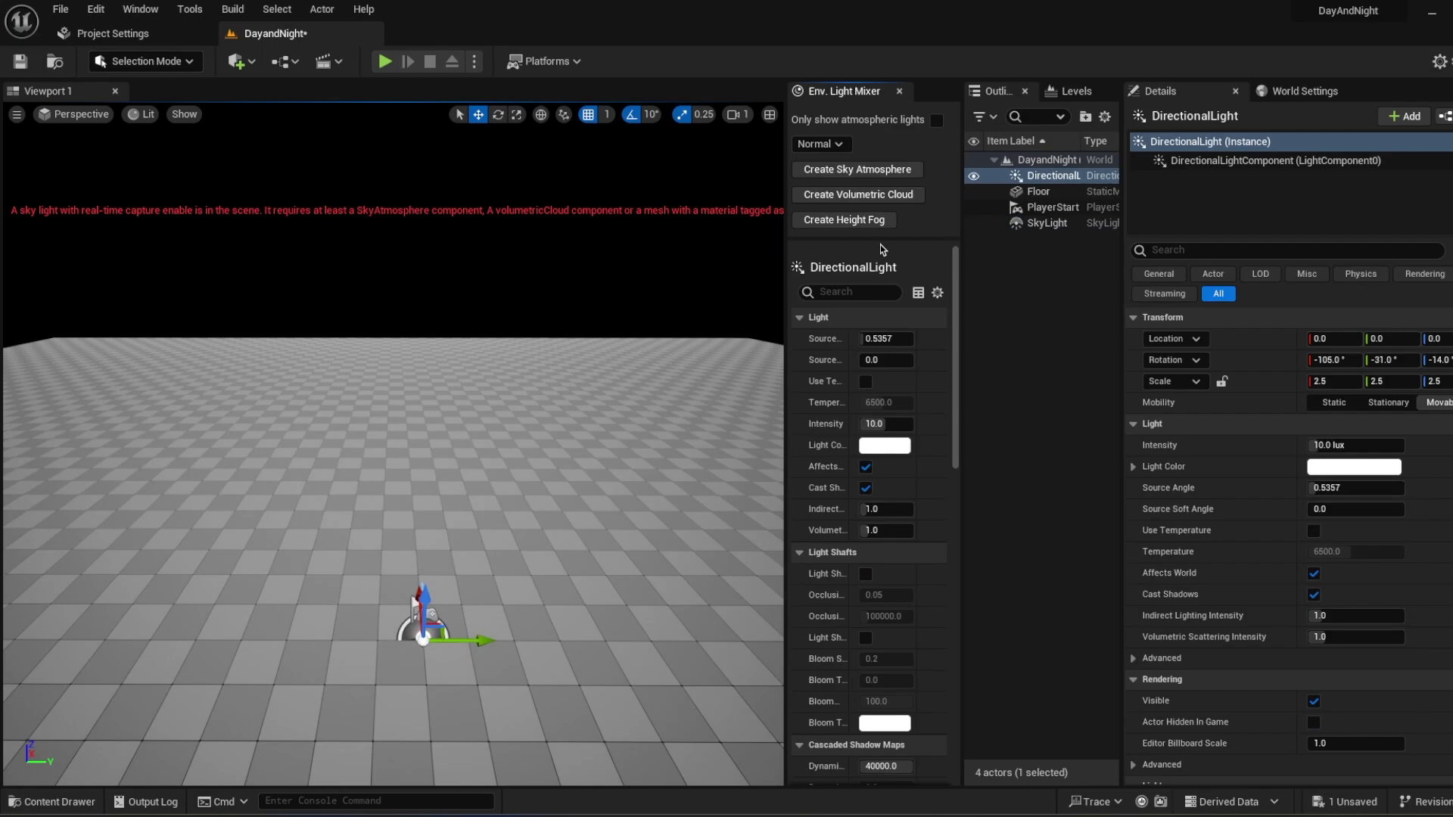
click(861, 171)
click(864, 172)
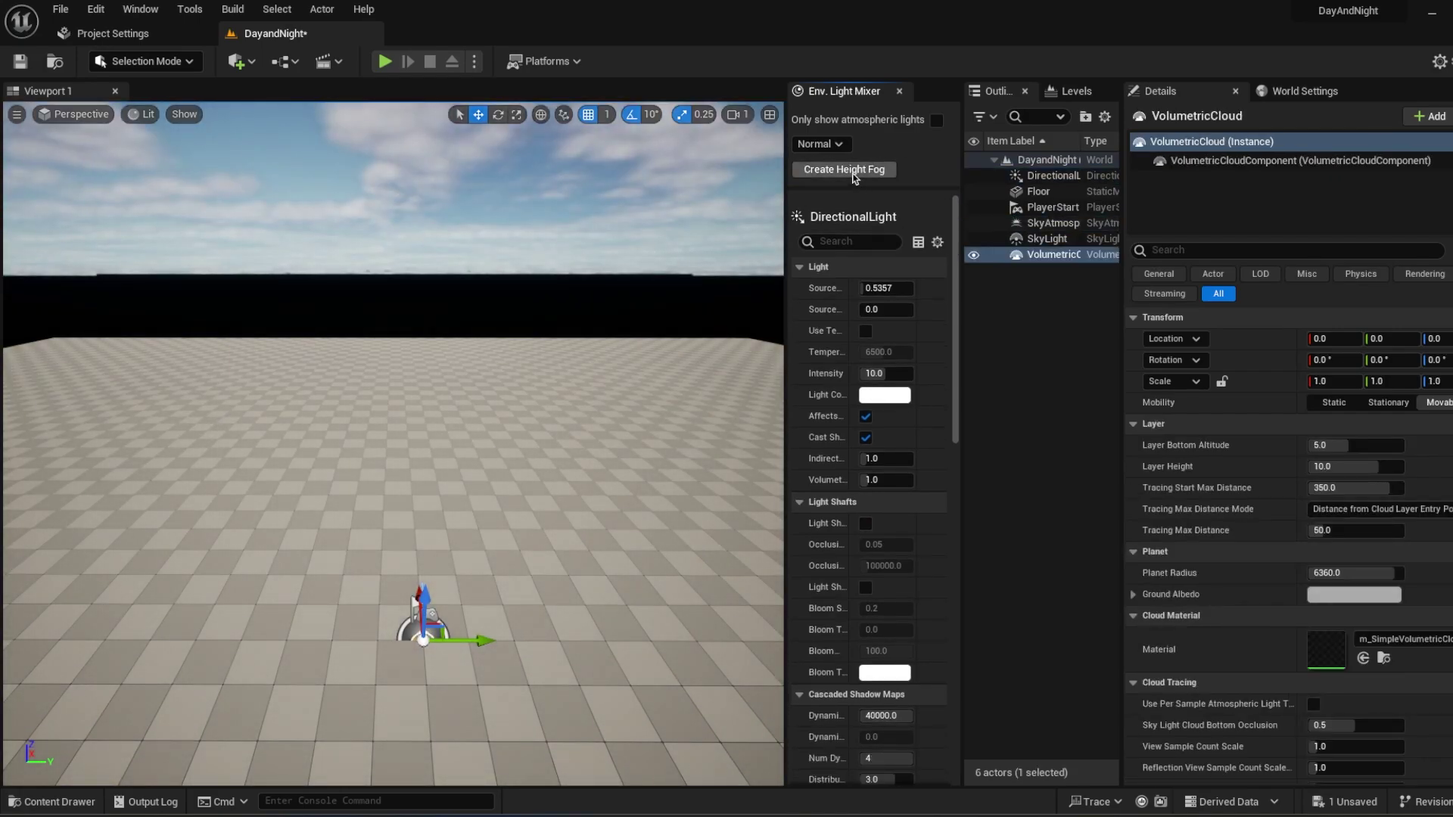
click(867, 186)
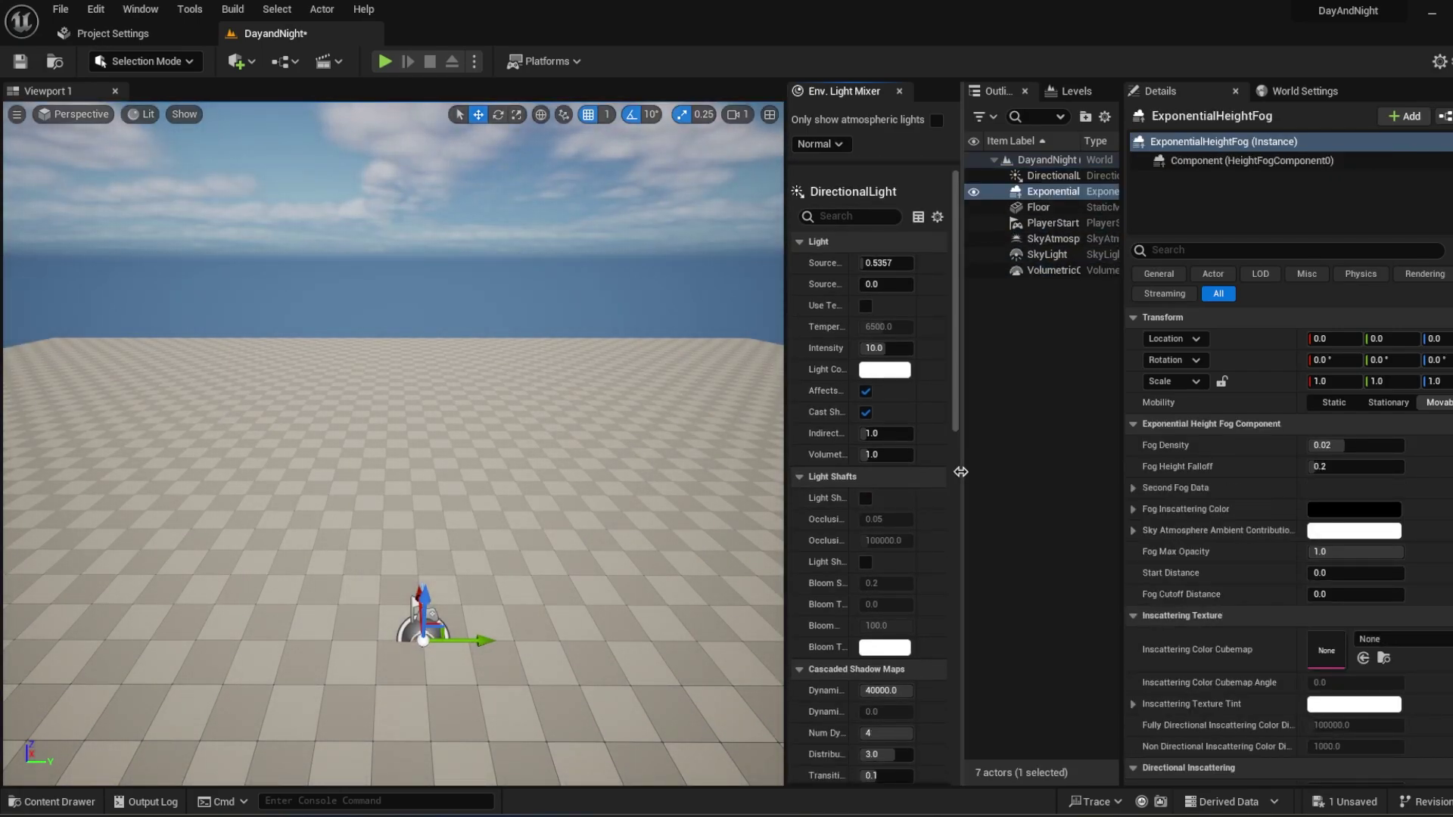
drag(963, 481, 1101, 454)
scroll(957, 454, down, 5)
scroll(957, 494, up, 8)
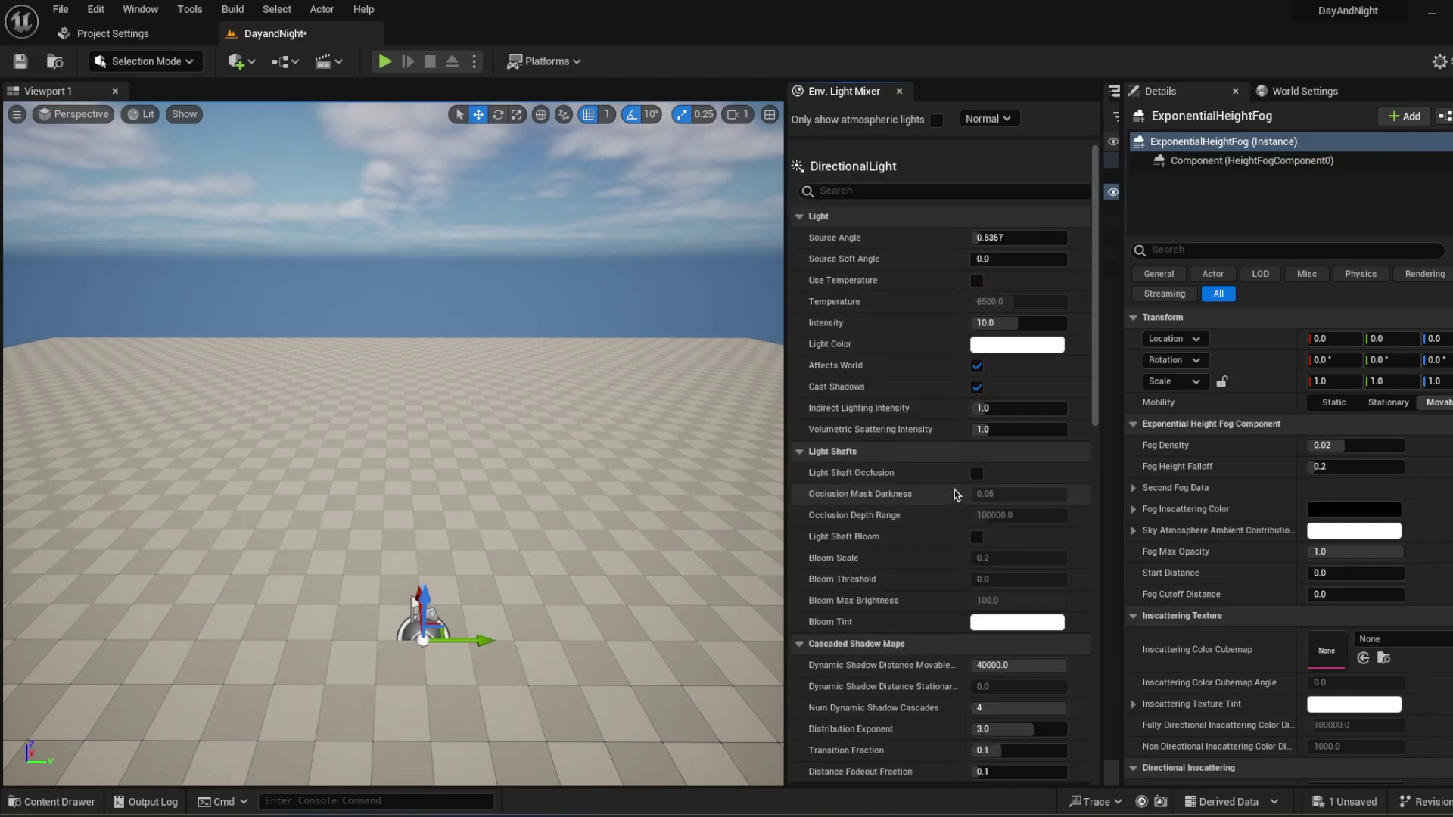
scroll(965, 393, down, 10)
scroll(969, 355, down, 5)
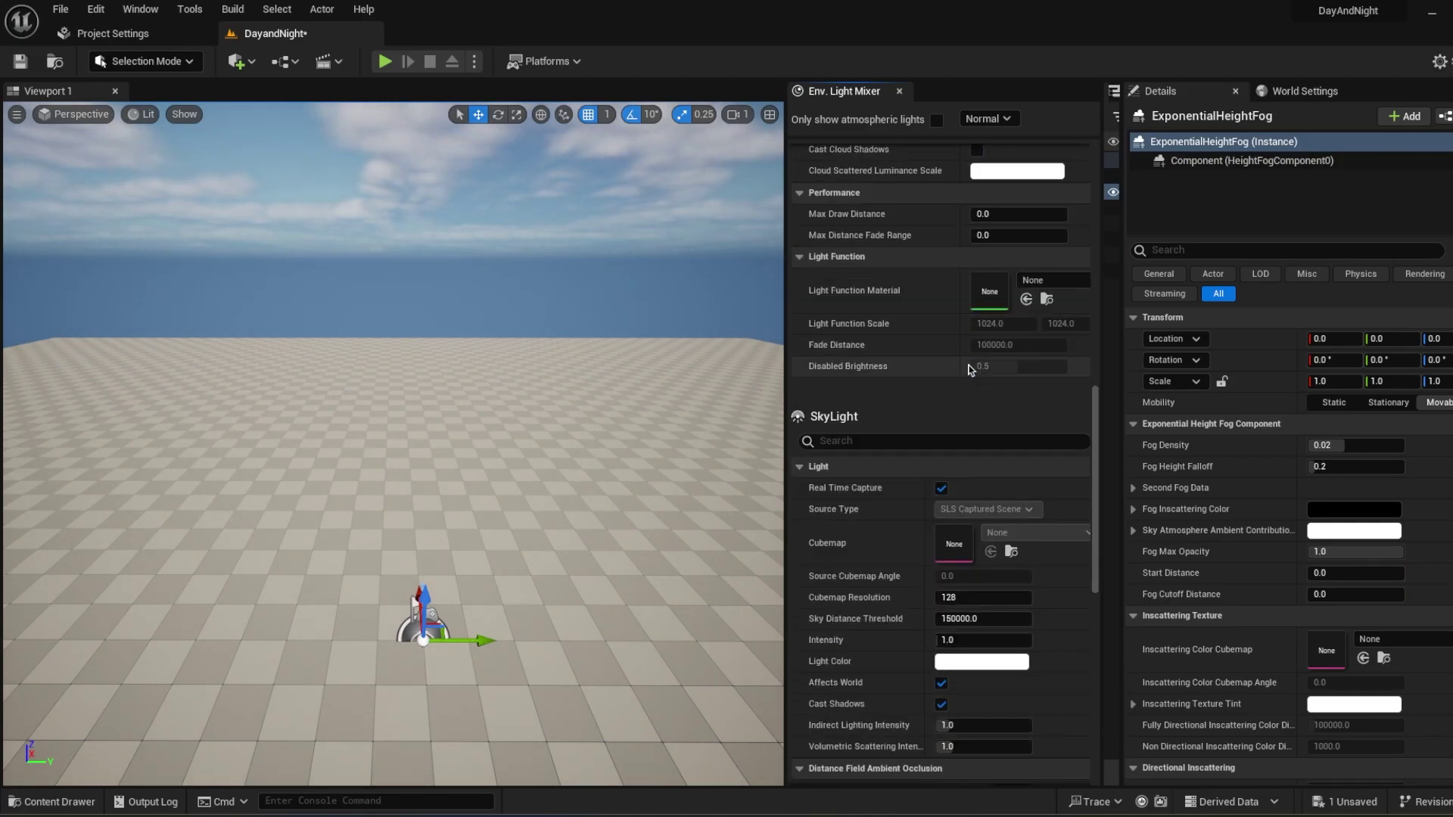
drag(1099, 489, 1095, 205)
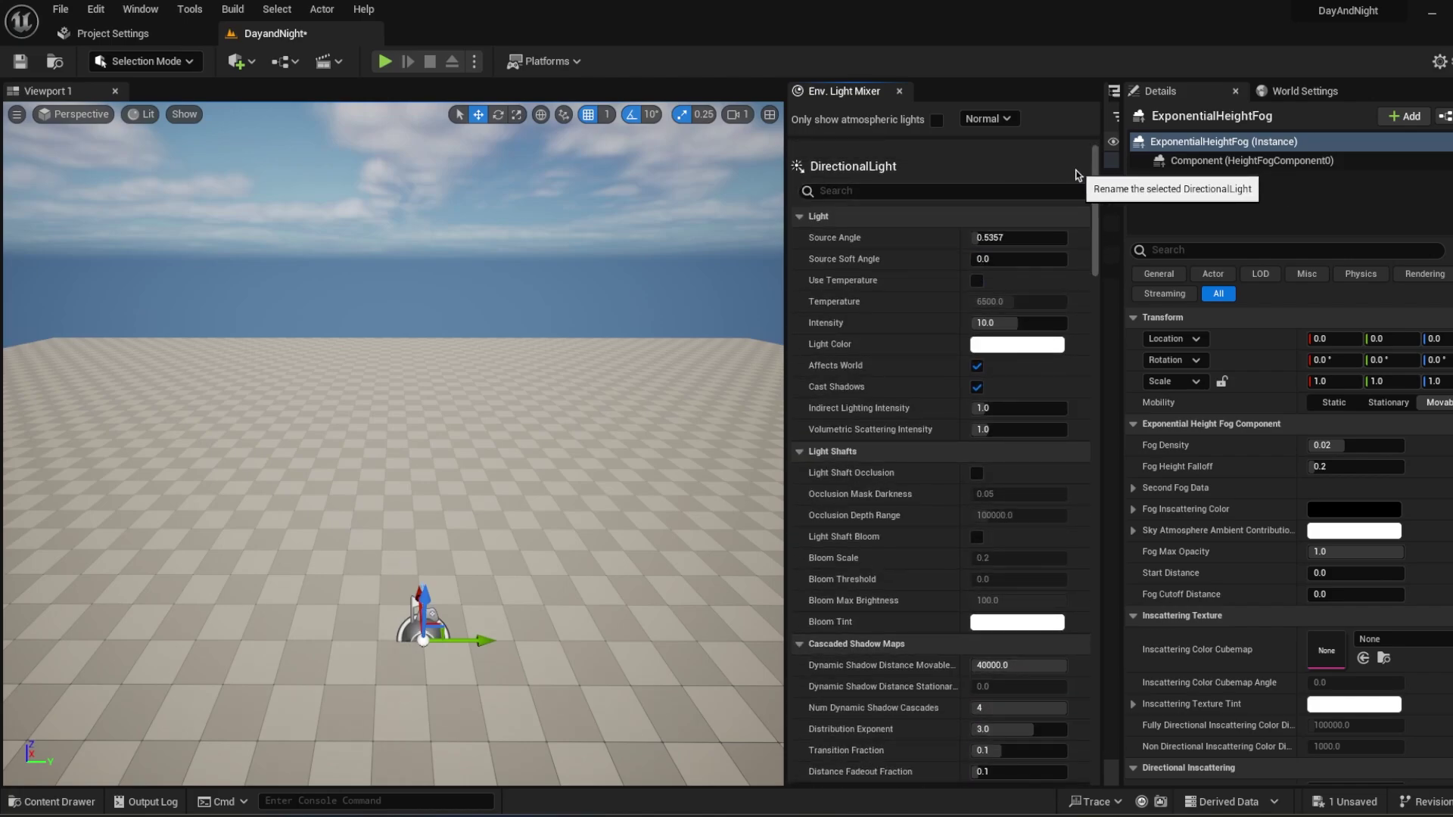
Toggle the atmospheric-lights filter, switch the mixer to Normal+Advanced, and restore the Outliner.
click(936, 120)
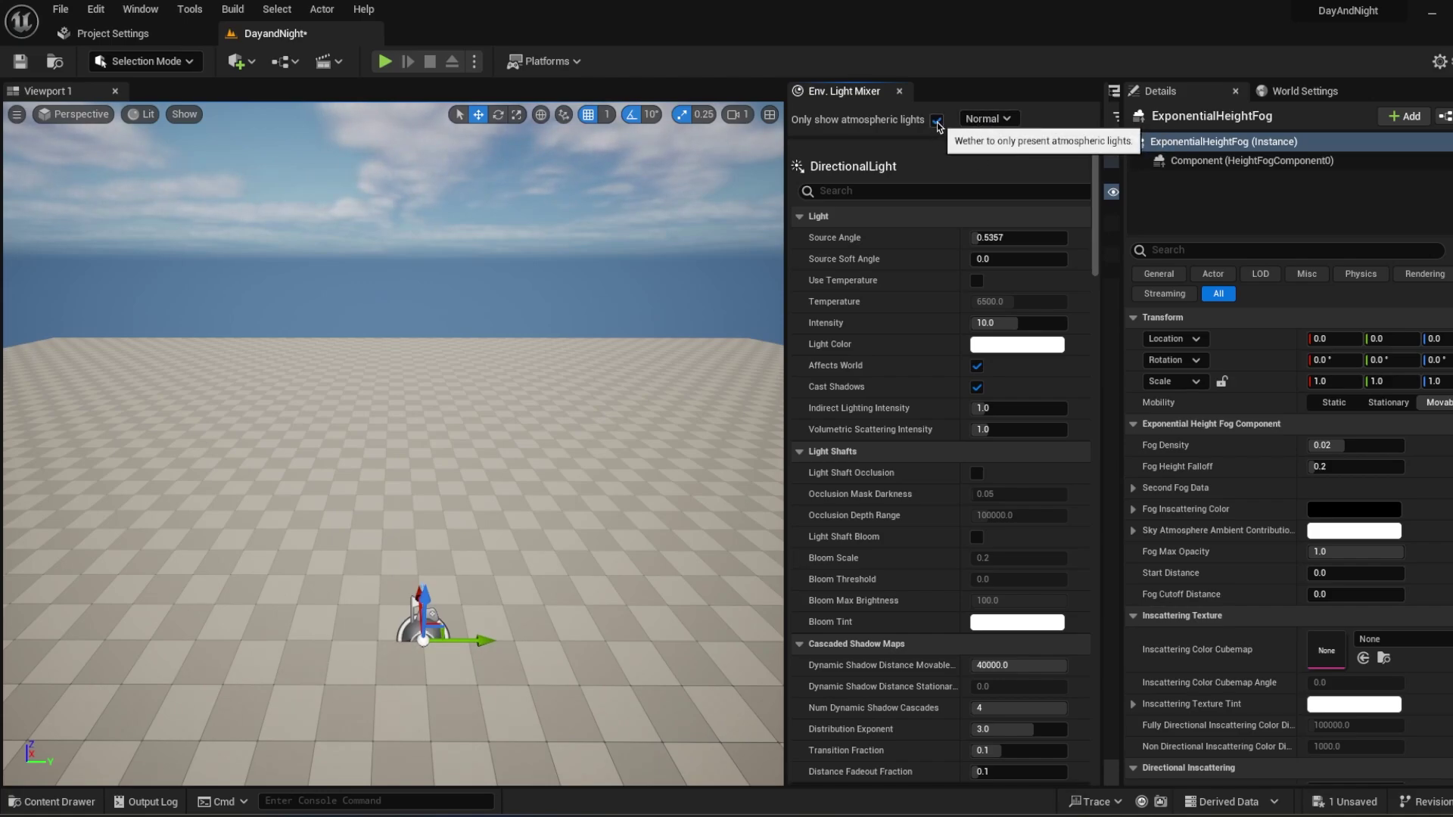
click(936, 121)
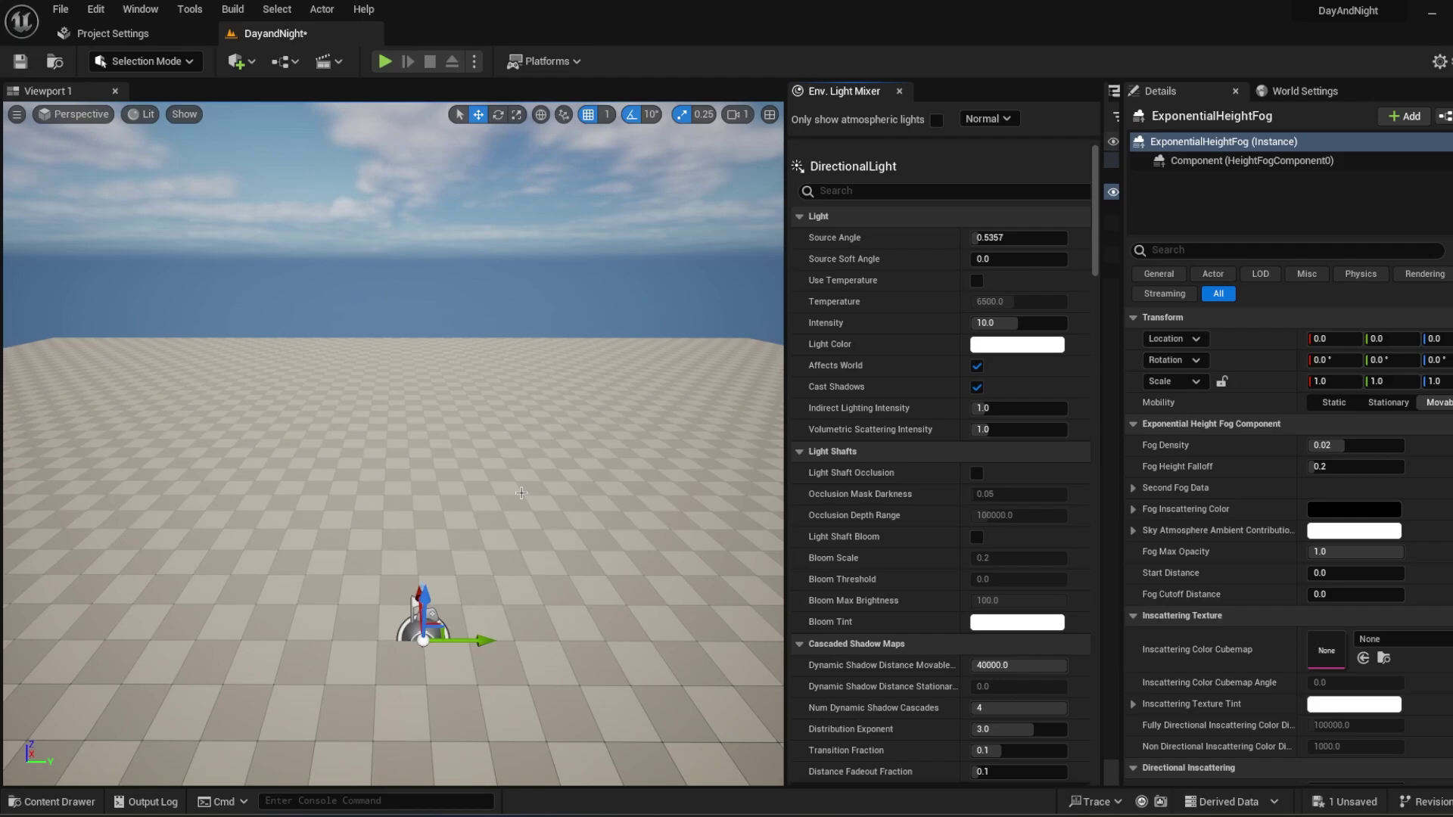
click(993, 119)
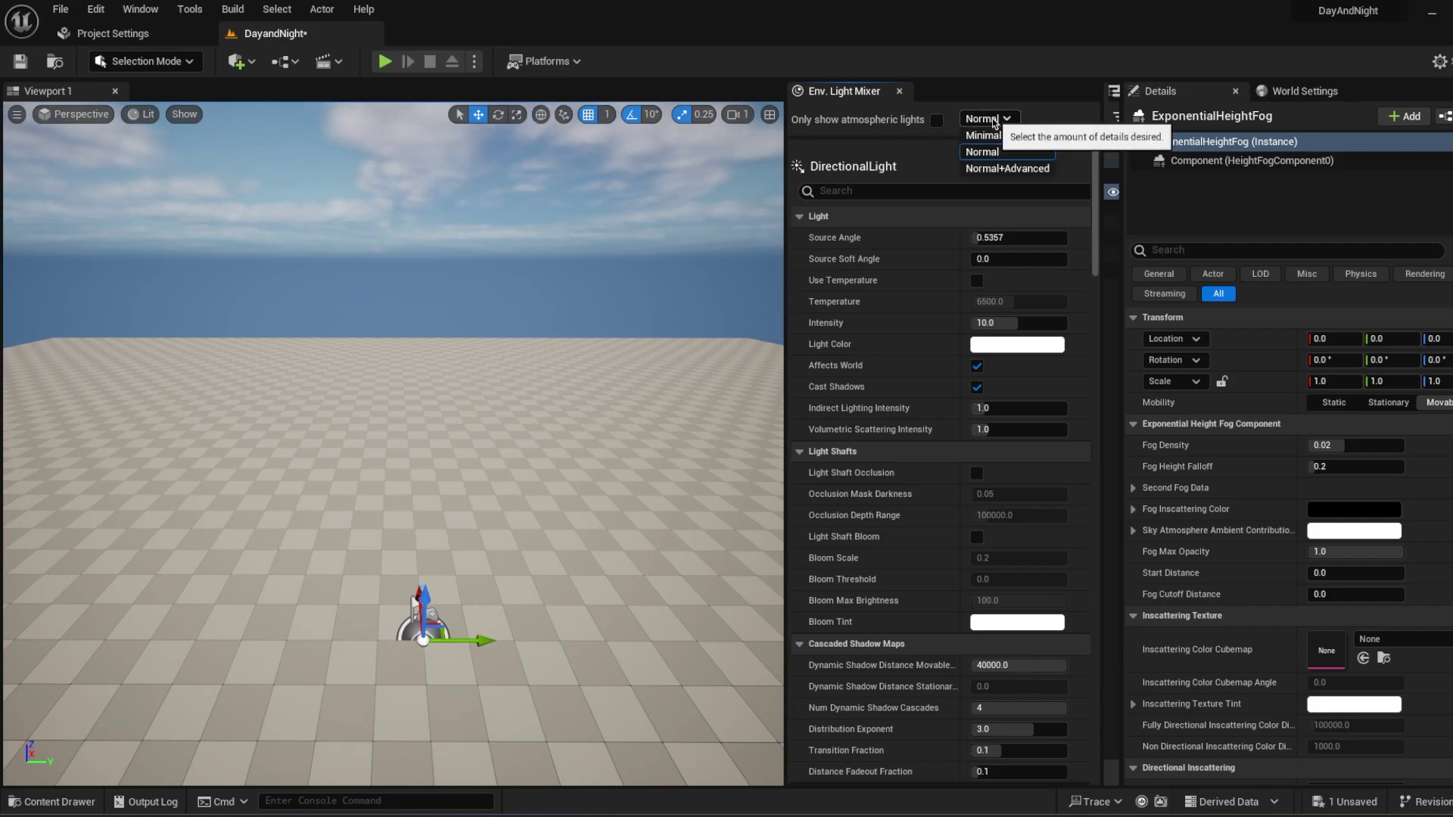
click(993, 169)
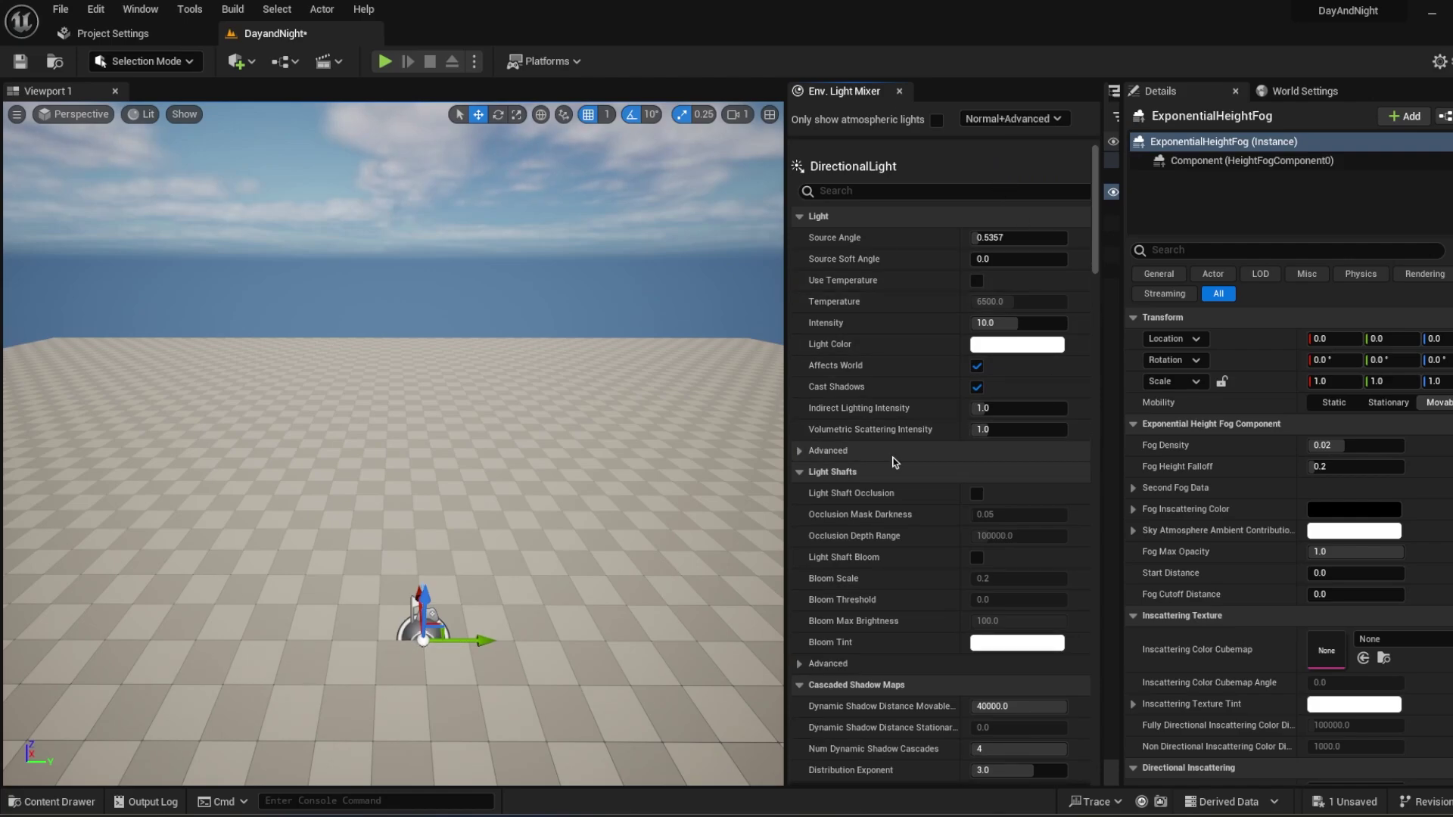
scroll(908, 424, down, 1)
click(796, 425)
click(796, 425)
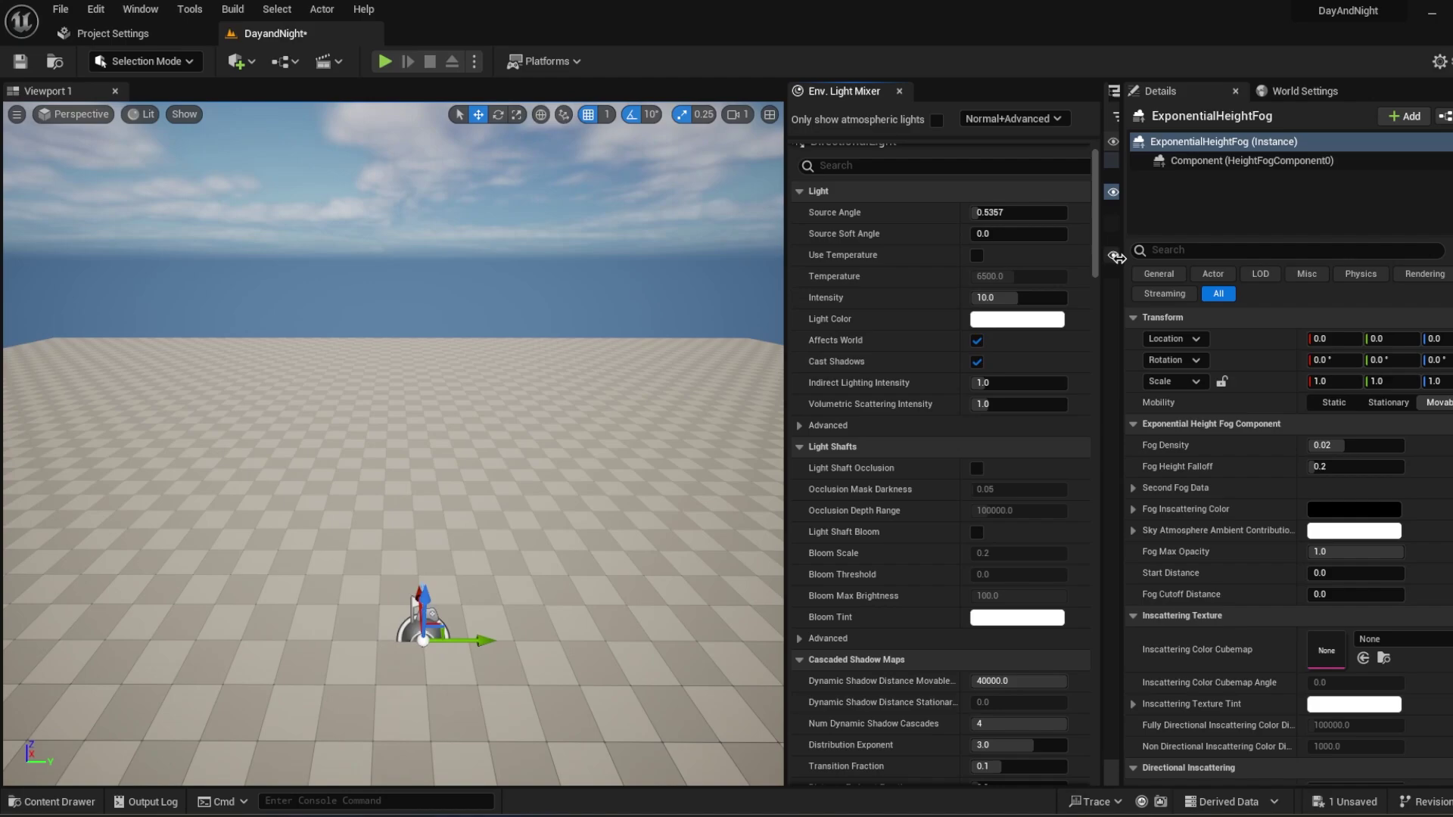
click(1113, 90)
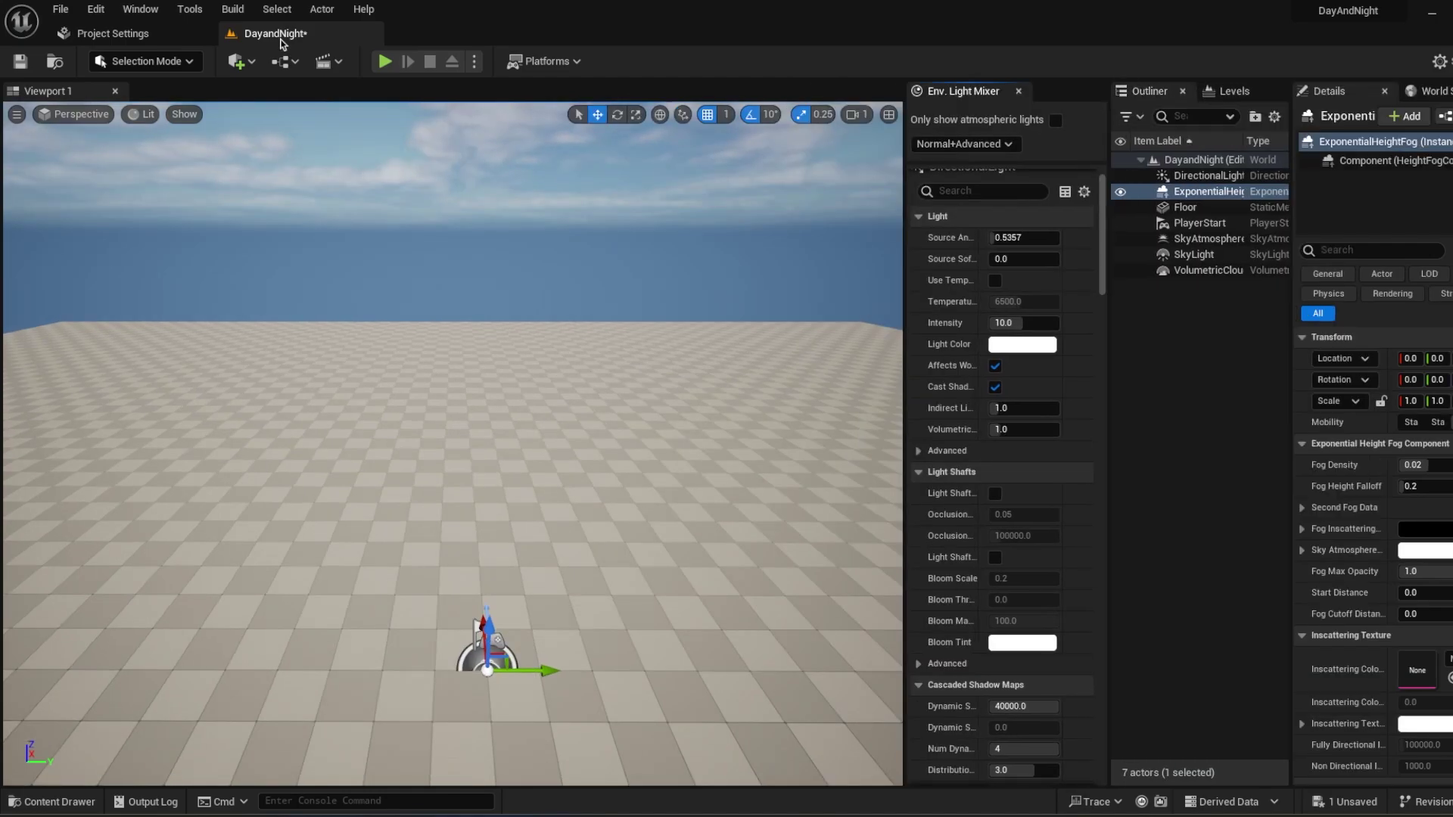
Open the standalone Light Mixer window and move it further left.
click(138, 9)
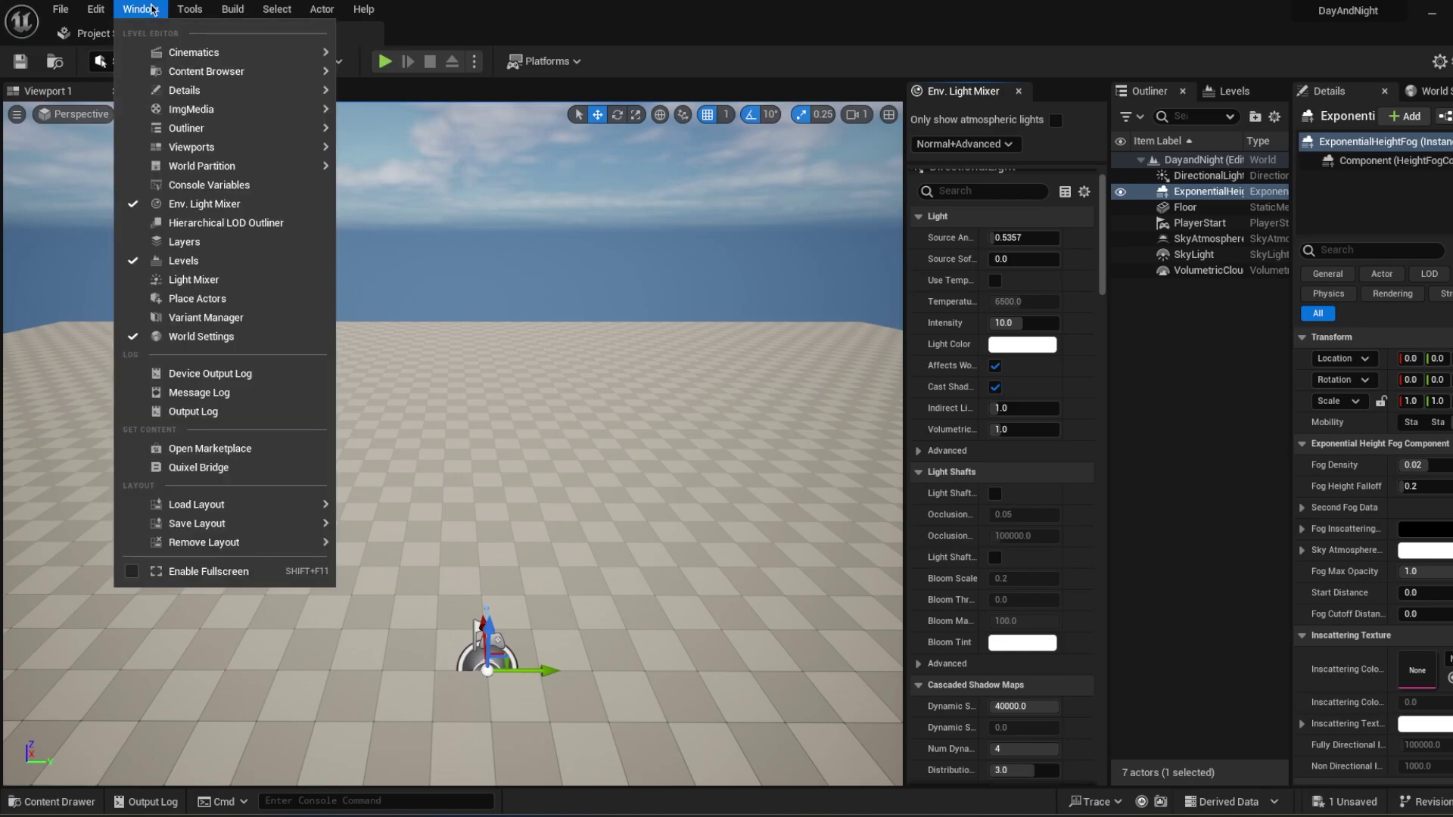
click(239, 286)
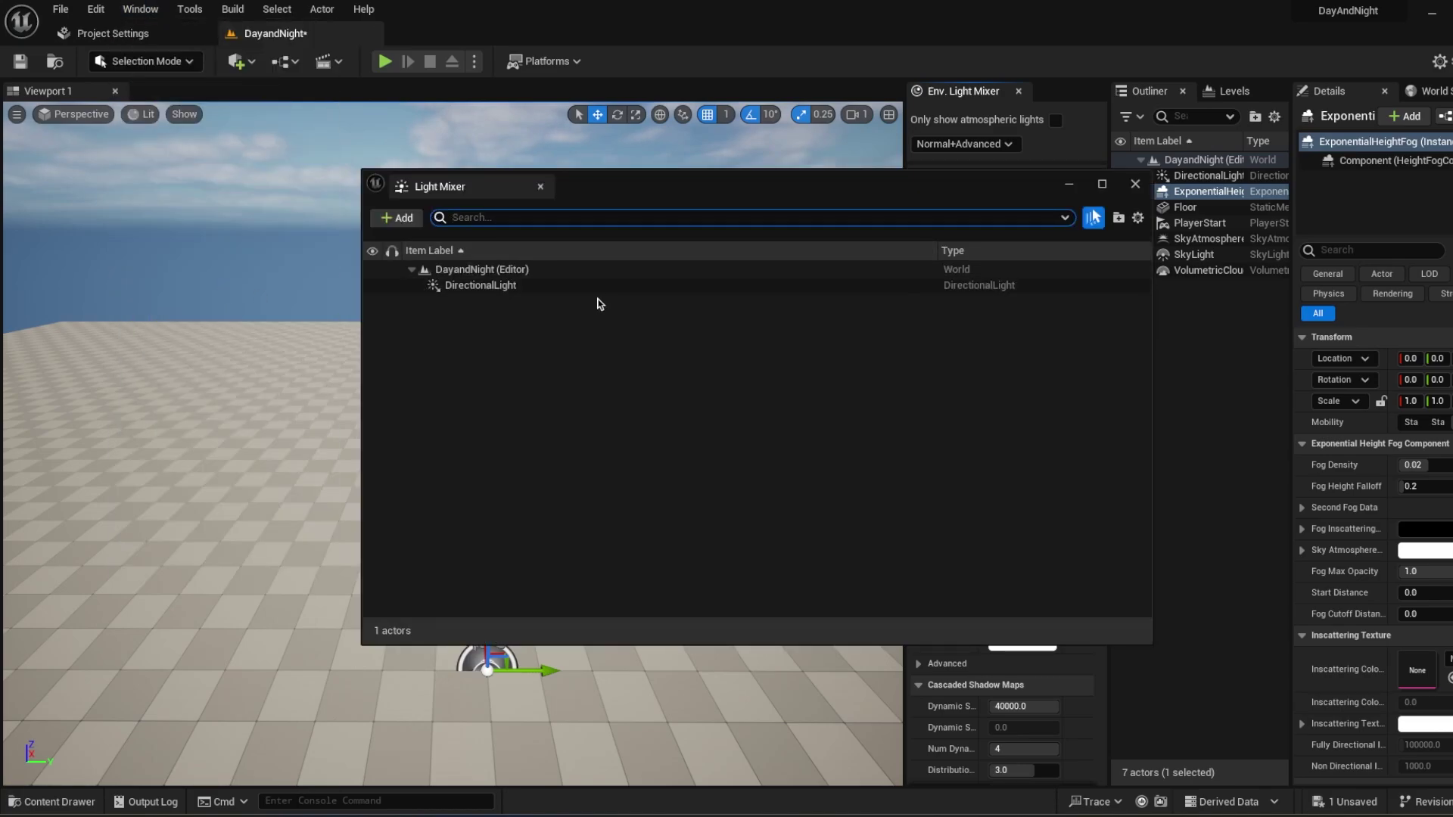
click(397, 218)
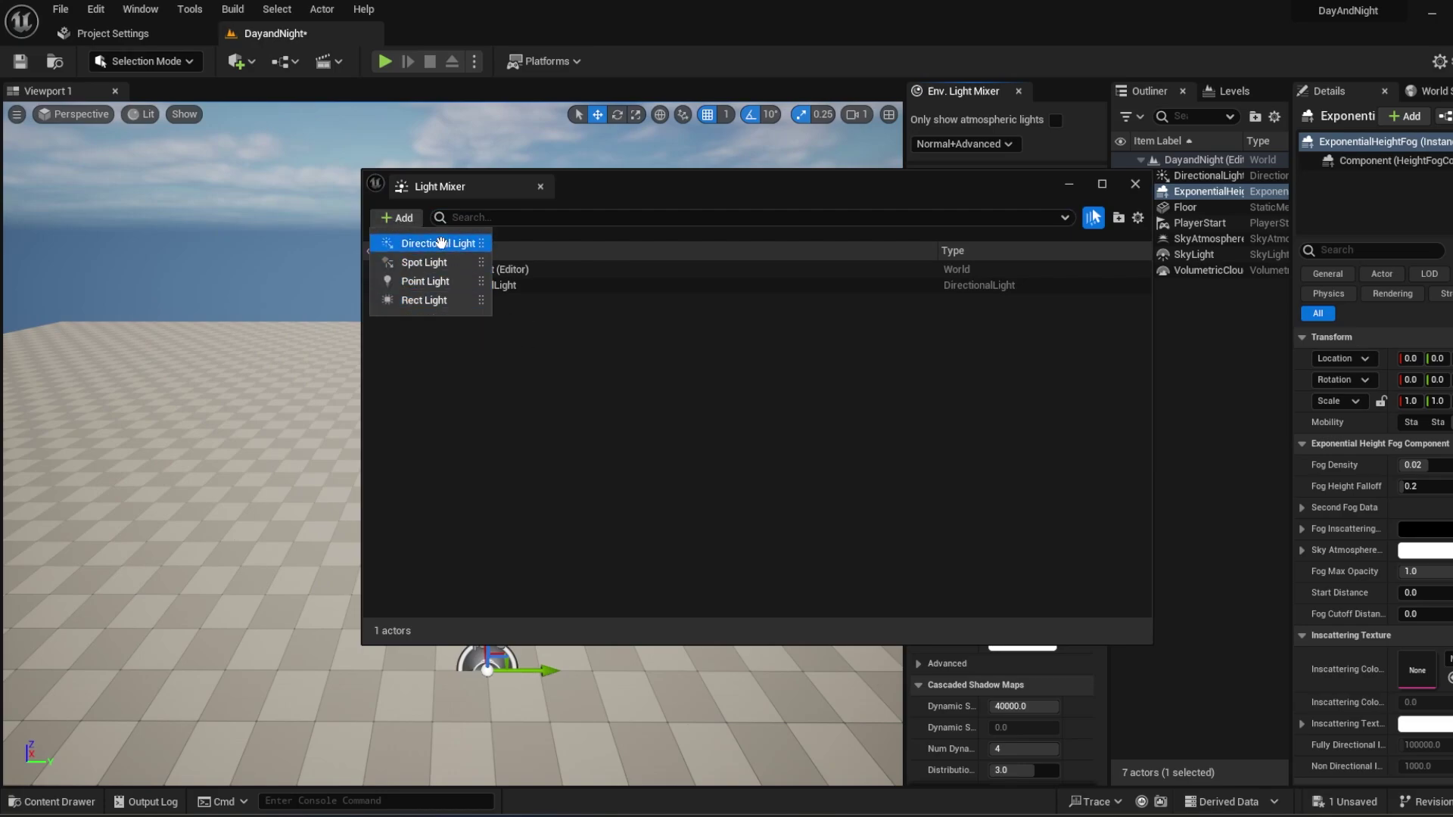
click(860, 234)
drag(925, 187, 786, 214)
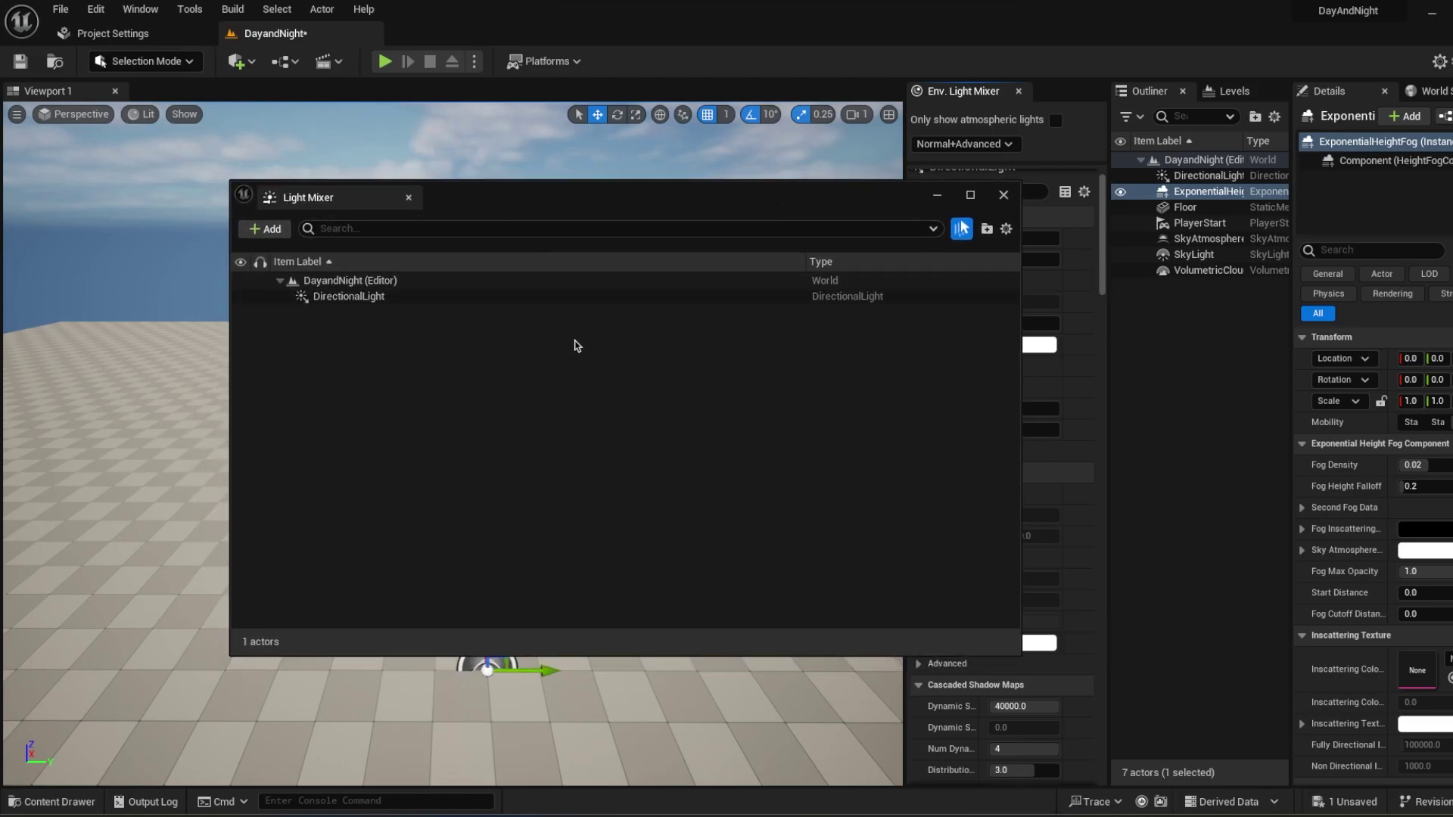
Add a point light, a Rect Light and a Spot Light, then bring up the SpotLight's actions.
click(265, 228)
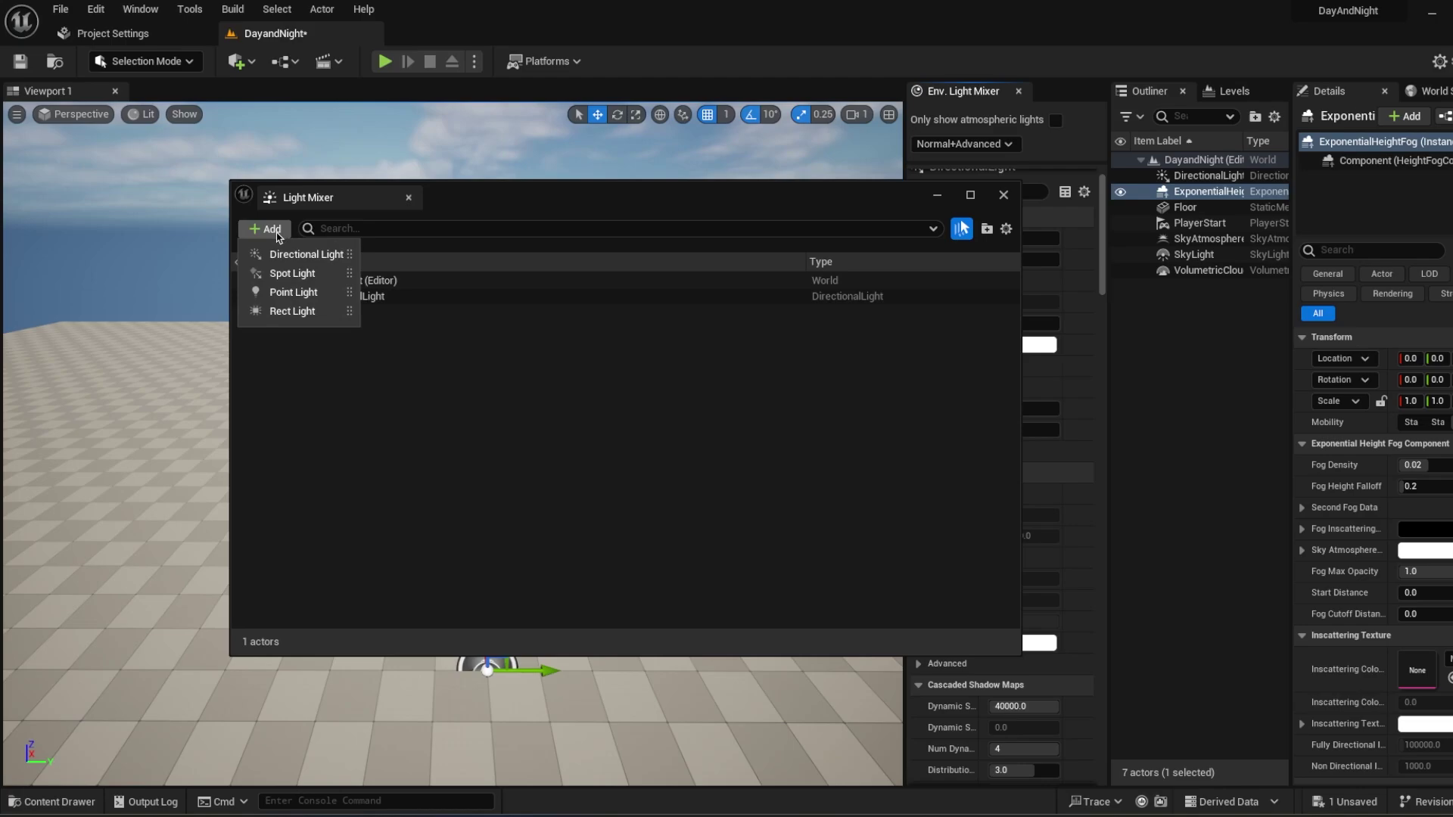
click(293, 292)
click(266, 229)
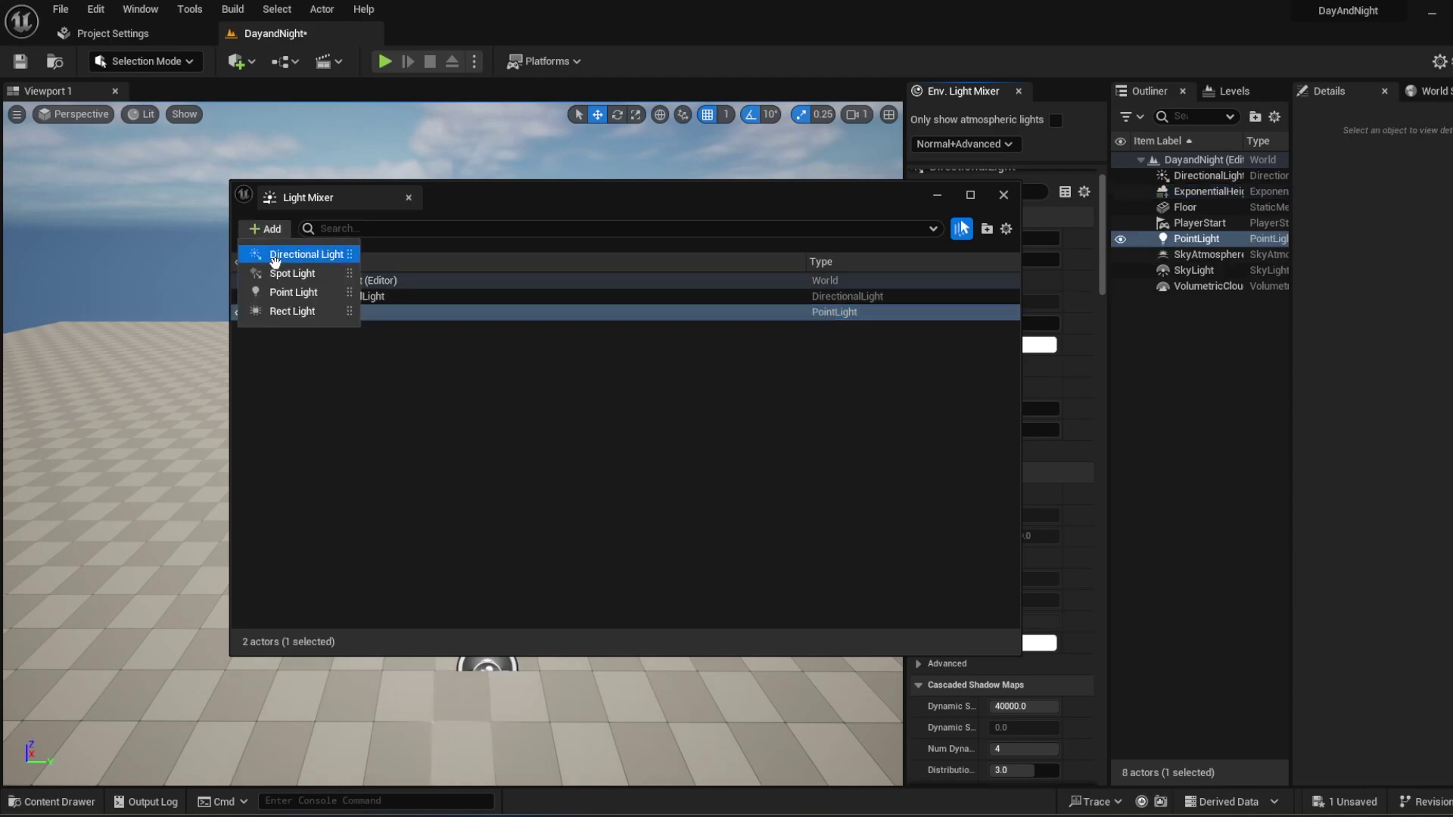
click(288, 311)
click(266, 229)
click(293, 273)
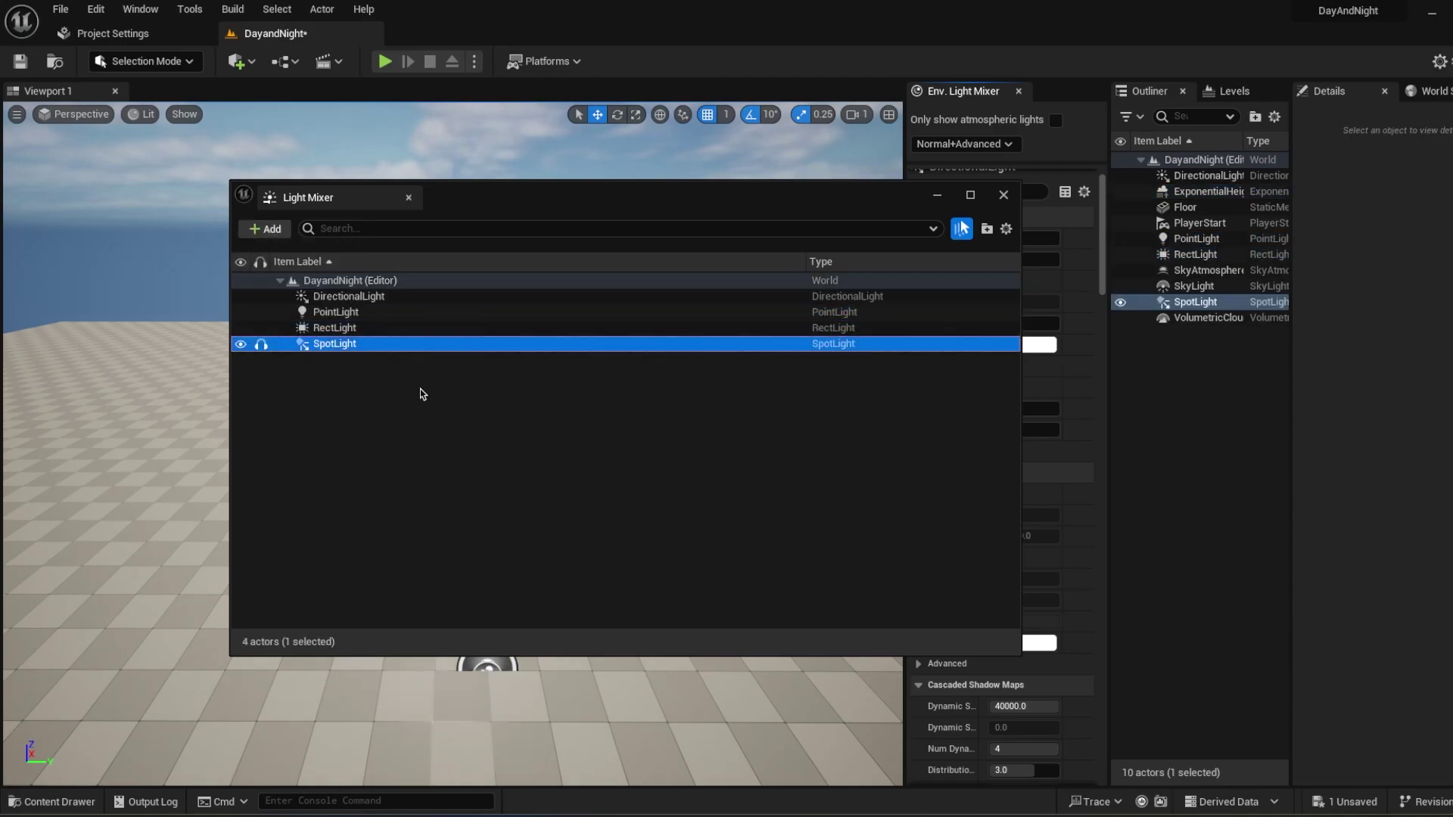
right_click(345, 350)
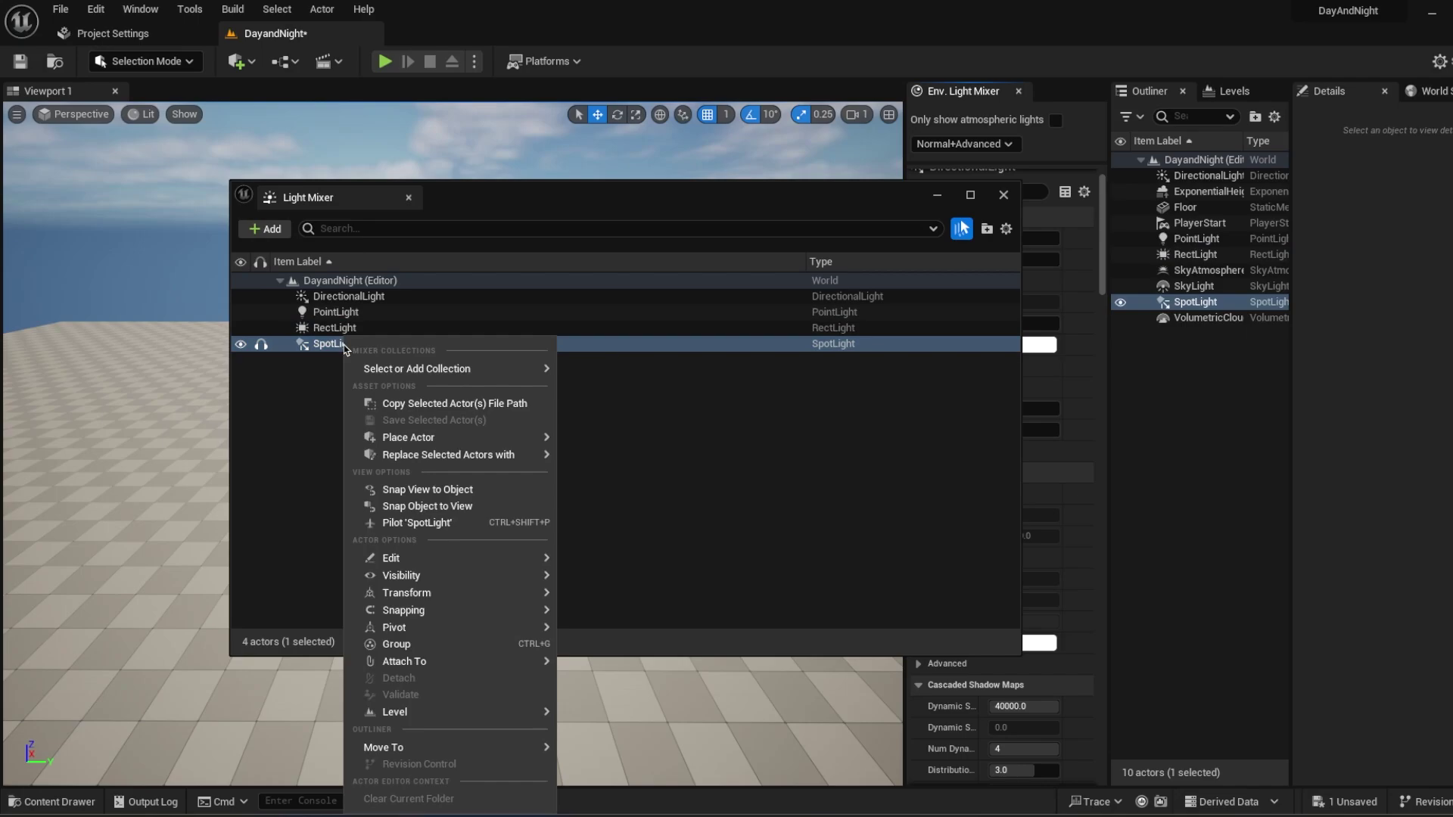
Rename the SpotLight to Spotligh2 and deselect it.
mouse_move(486, 558)
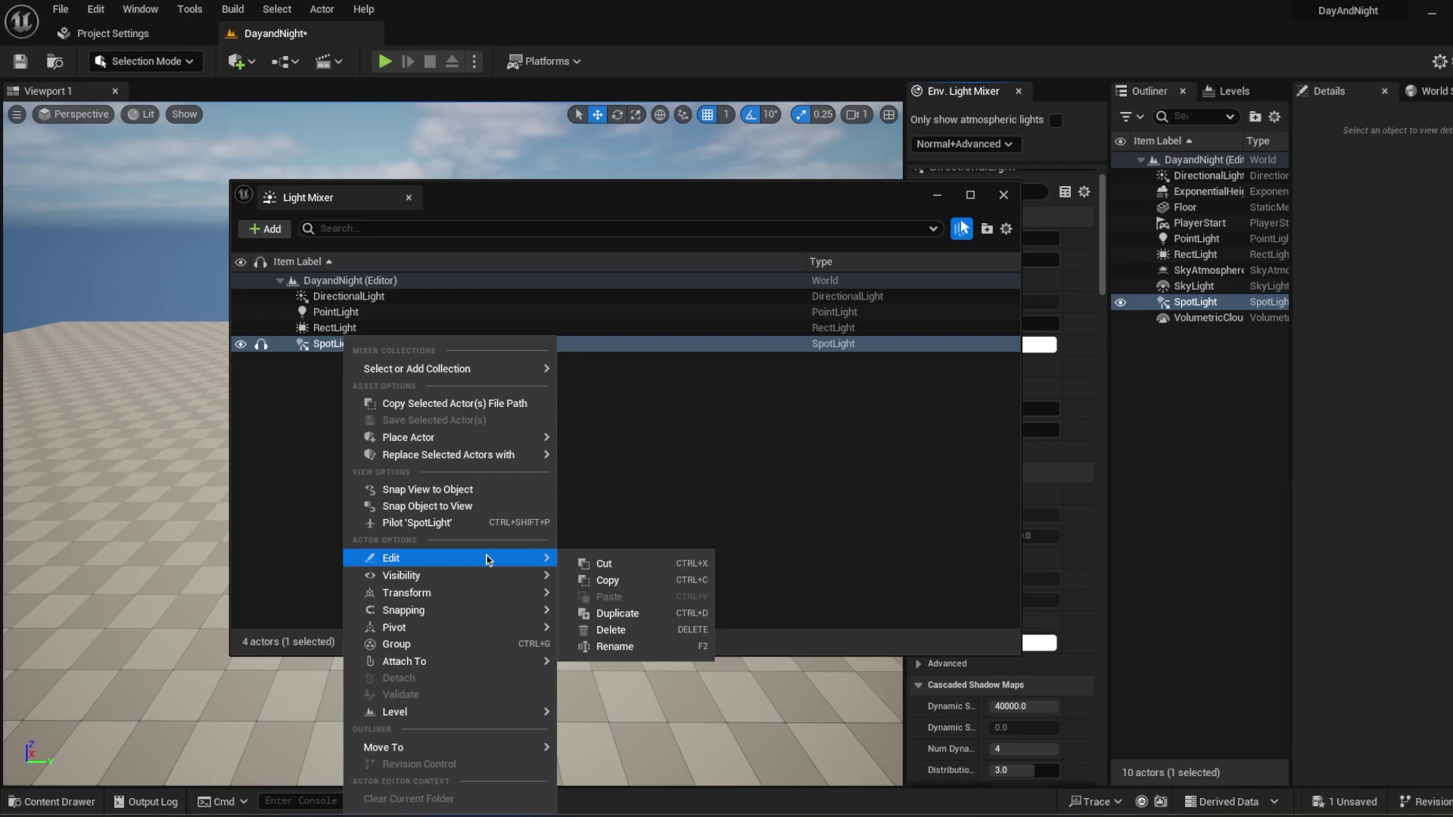
click(606, 647)
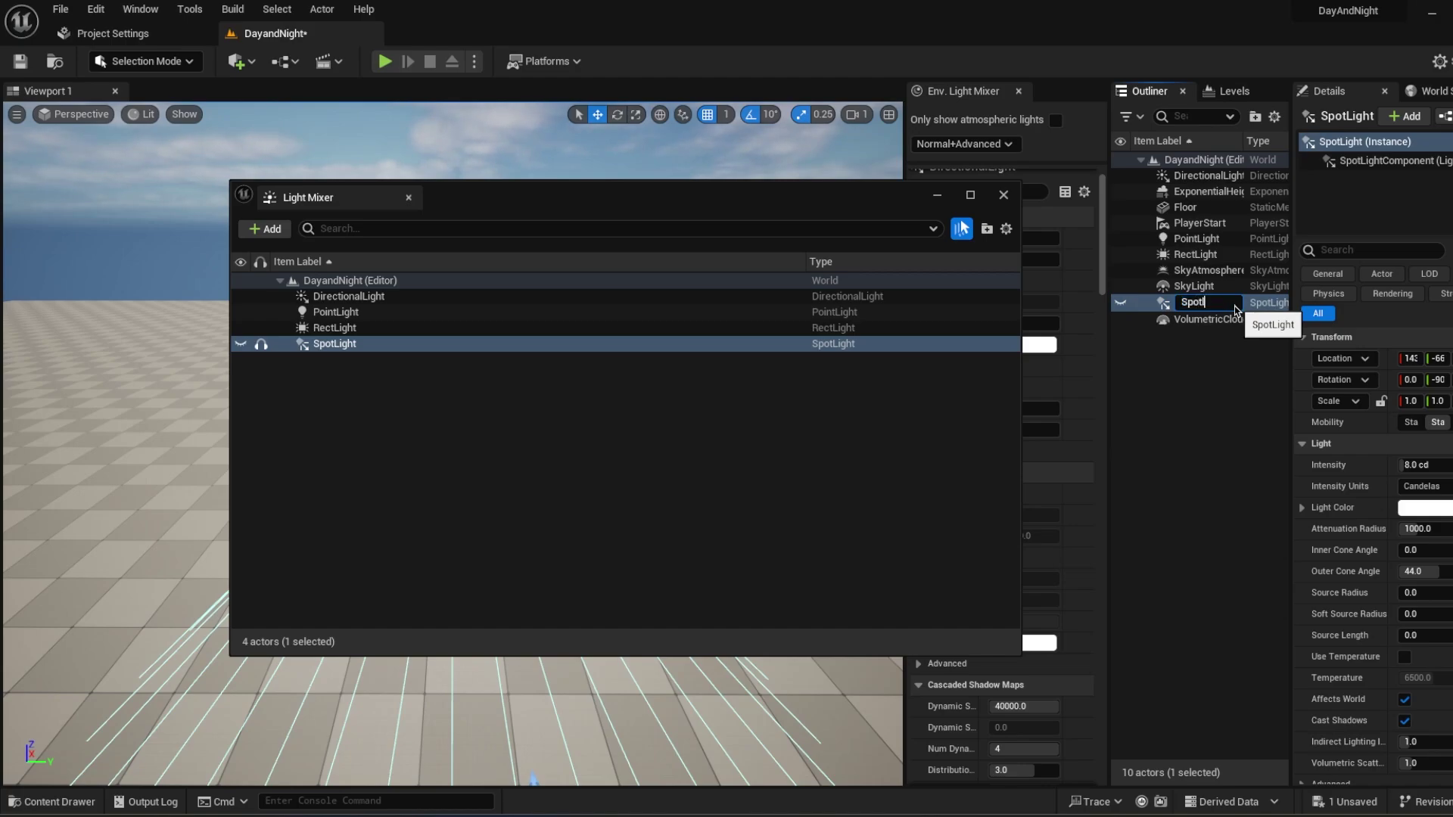
text(Spotligh2)
key(Return)
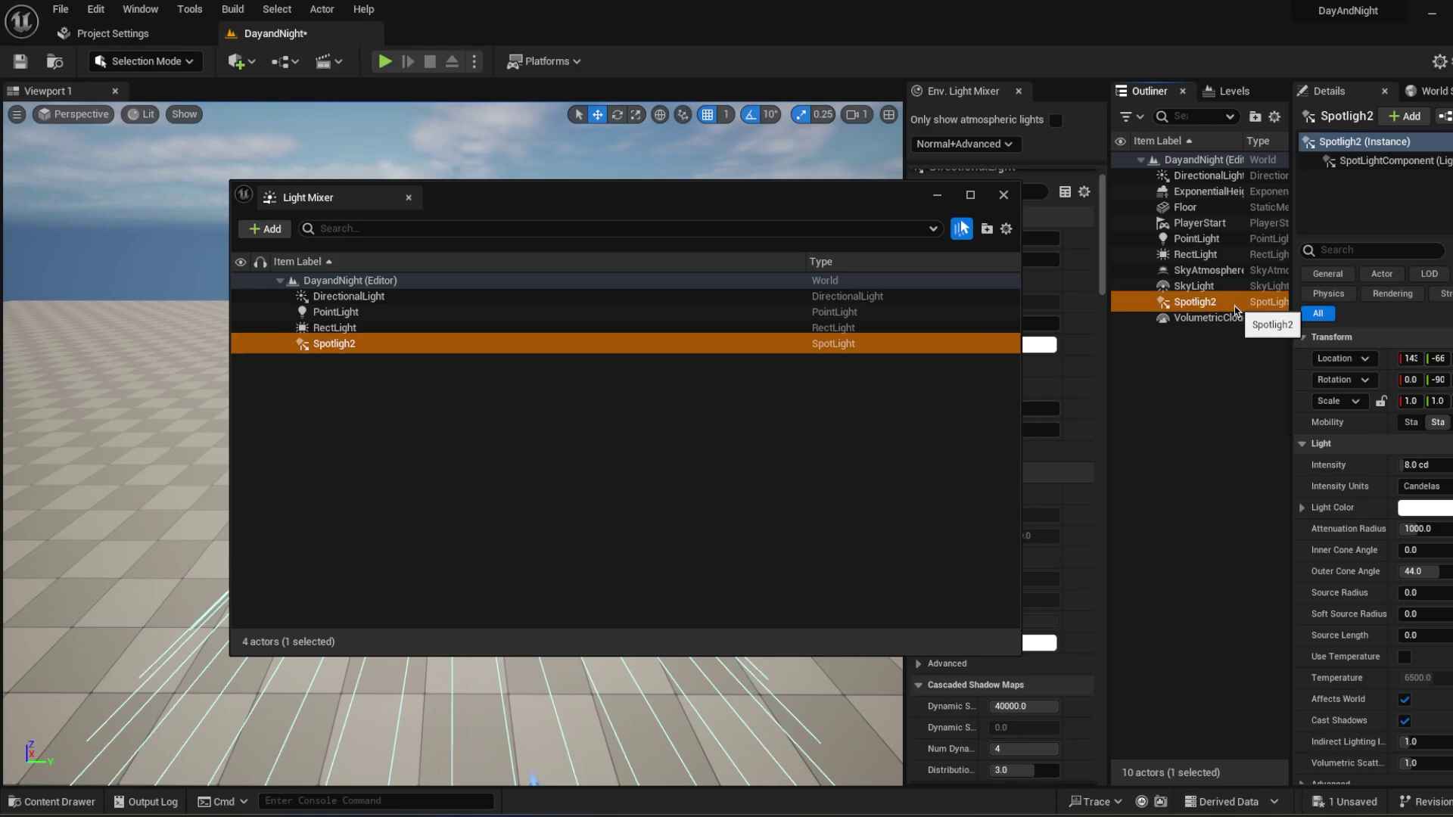
click(438, 390)
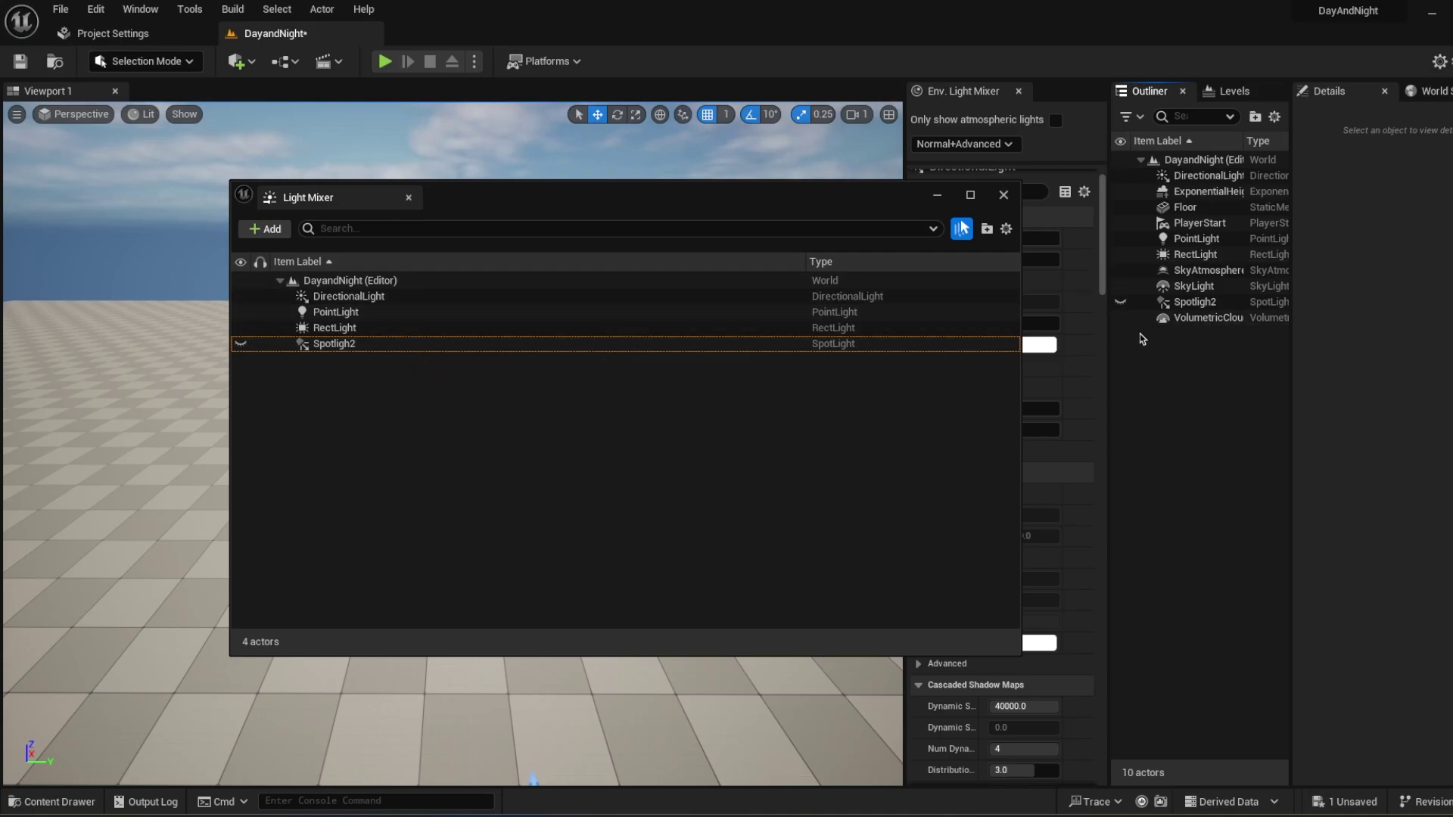
Close the Light Mixer window and drag BP_DynamicSky from the Blueprints folder into the level.
click(1003, 195)
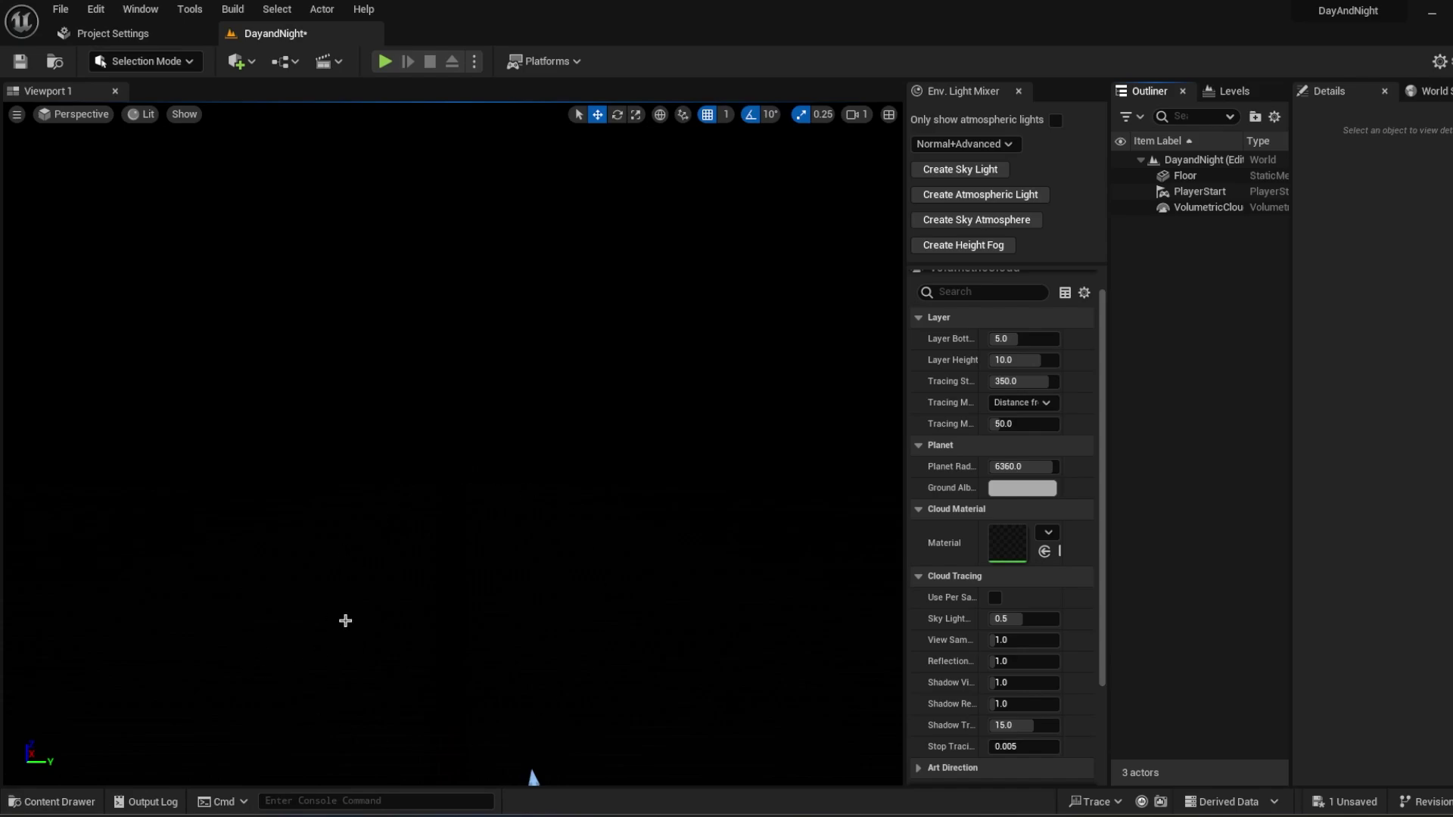
key(ctrl+space)
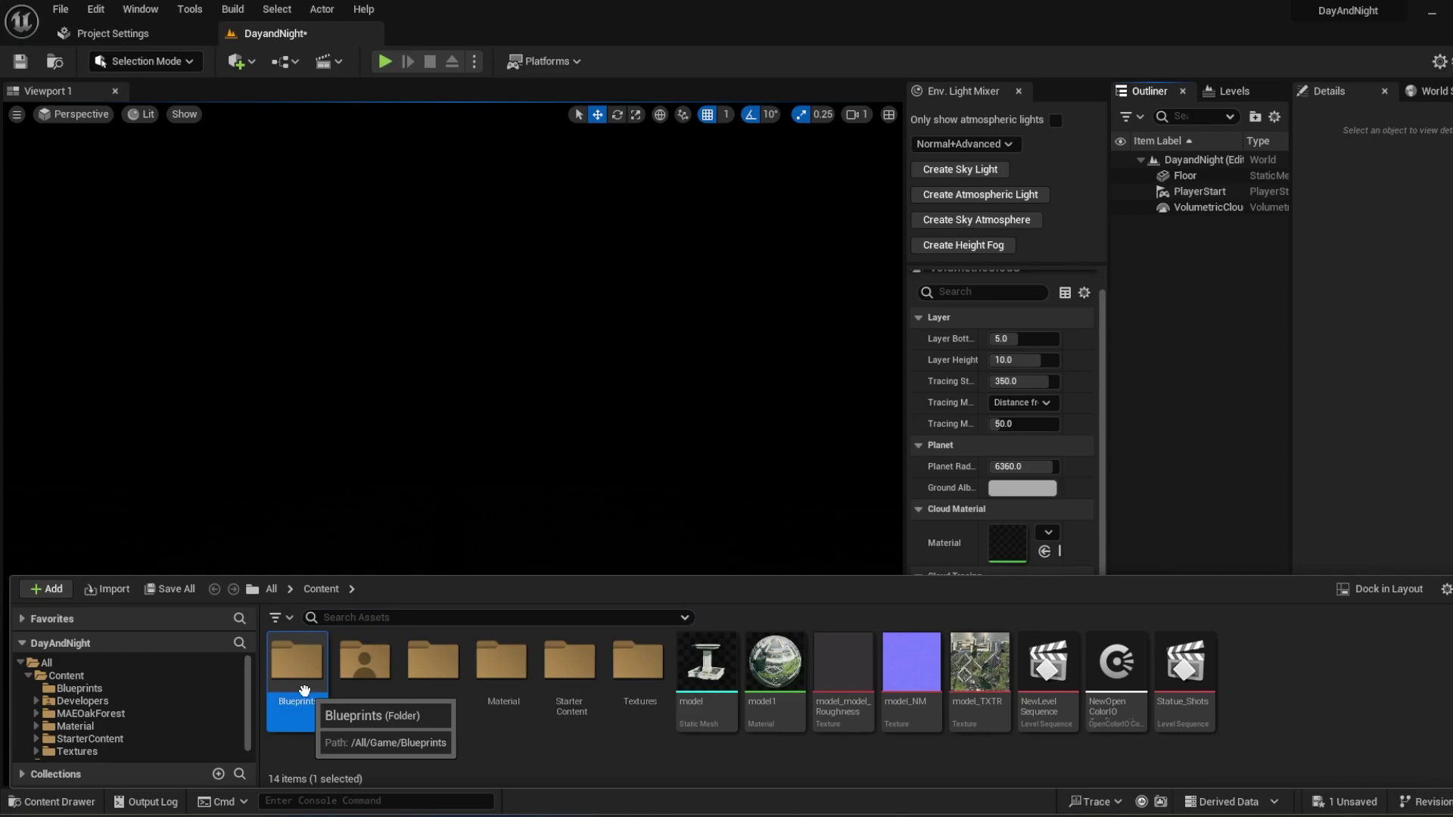
double_click(293, 664)
mouse_move(294, 675)
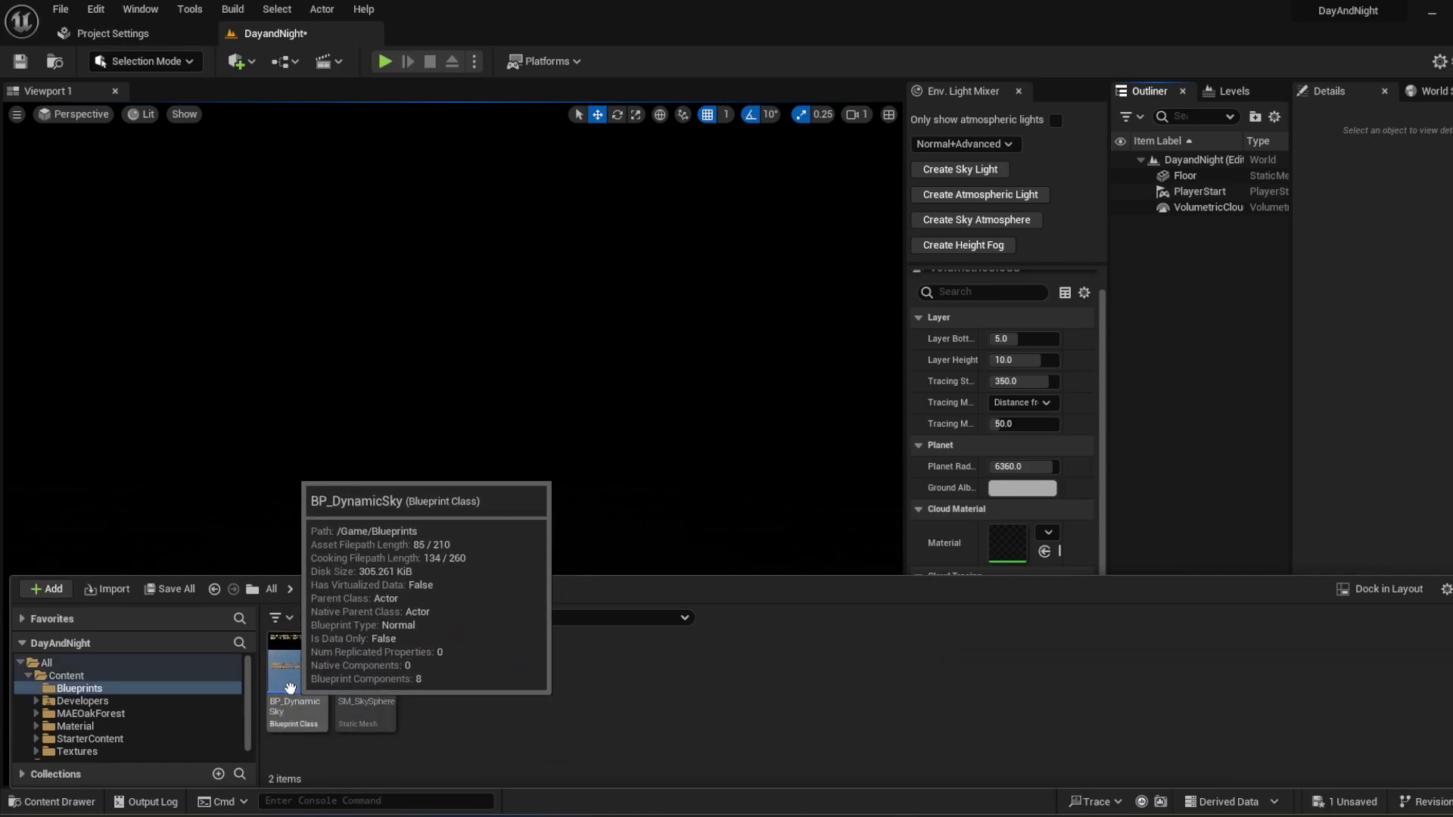
drag(292, 681, 424, 459)
drag(496, 406, 496, 406)
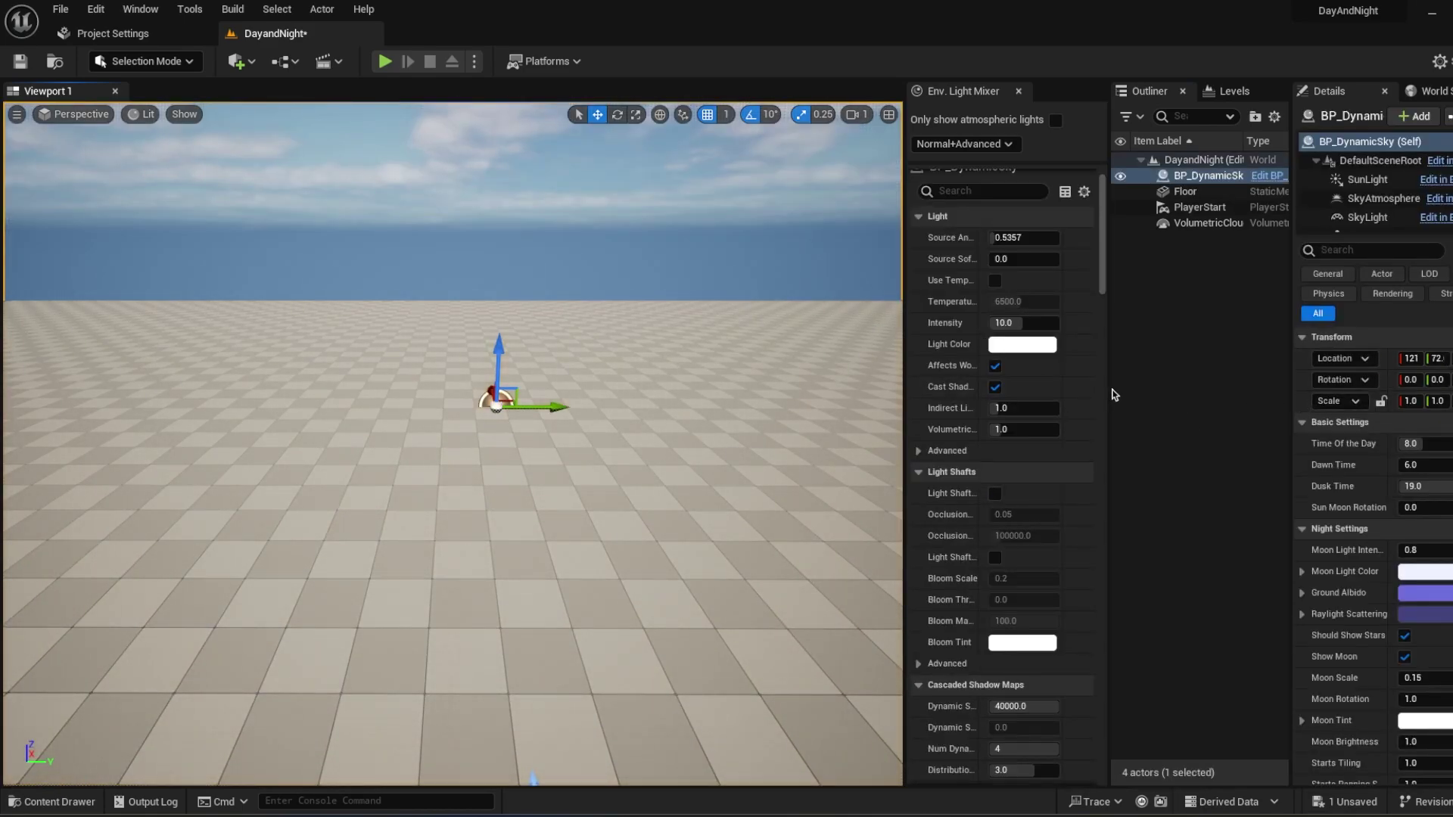
Close the Env. Light Mixer and set Time Of The Day to about 22.4 for night.
drag(1109, 395, 1048, 395)
click(1018, 91)
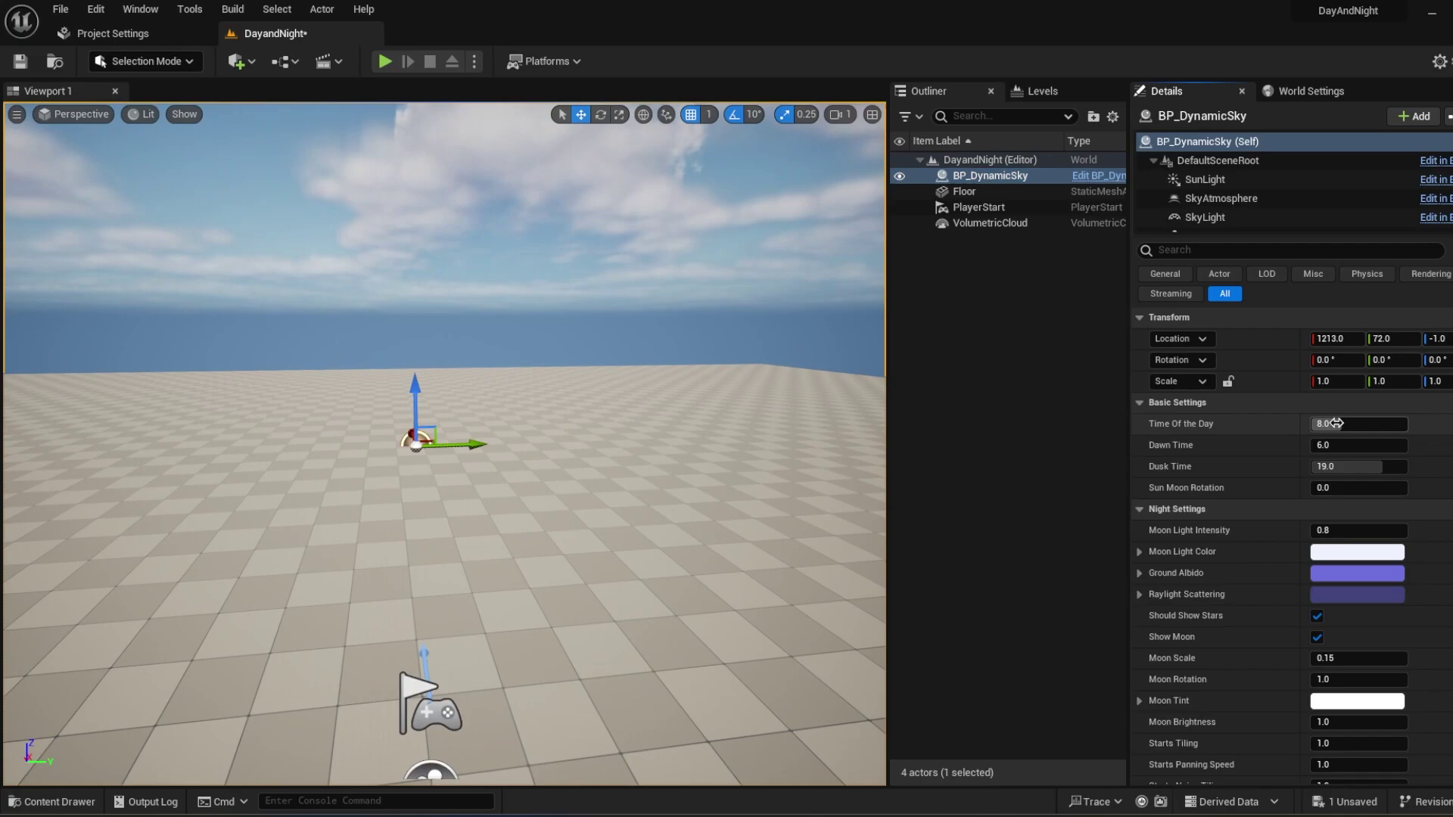
drag(1358, 423, 1400, 422)
Hide the VolumetricCloud actor and enable Show Moon and Should Show Stars on BP_DynamicSky.
scroll(1203, 204, down, 3)
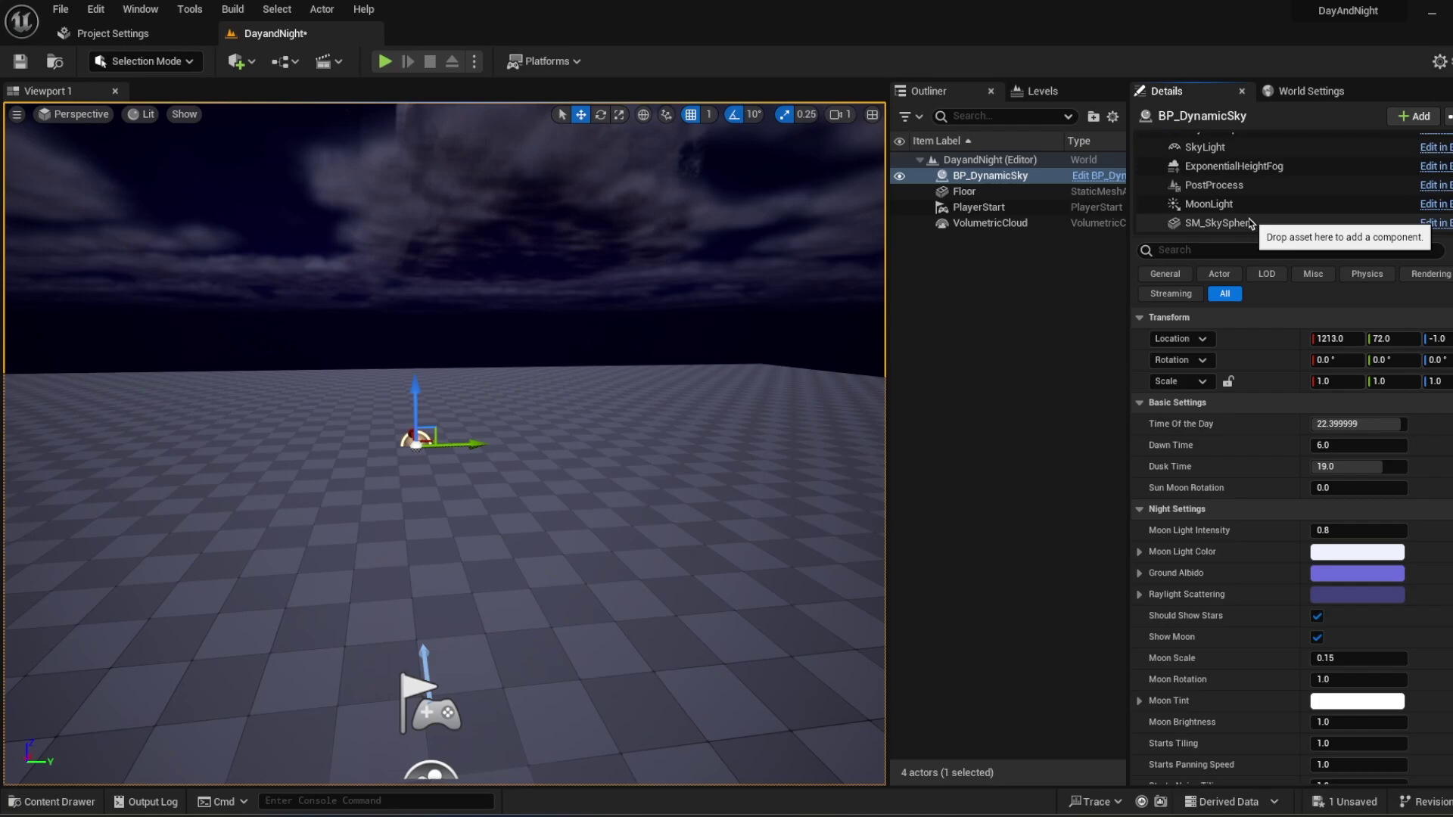
click(991, 223)
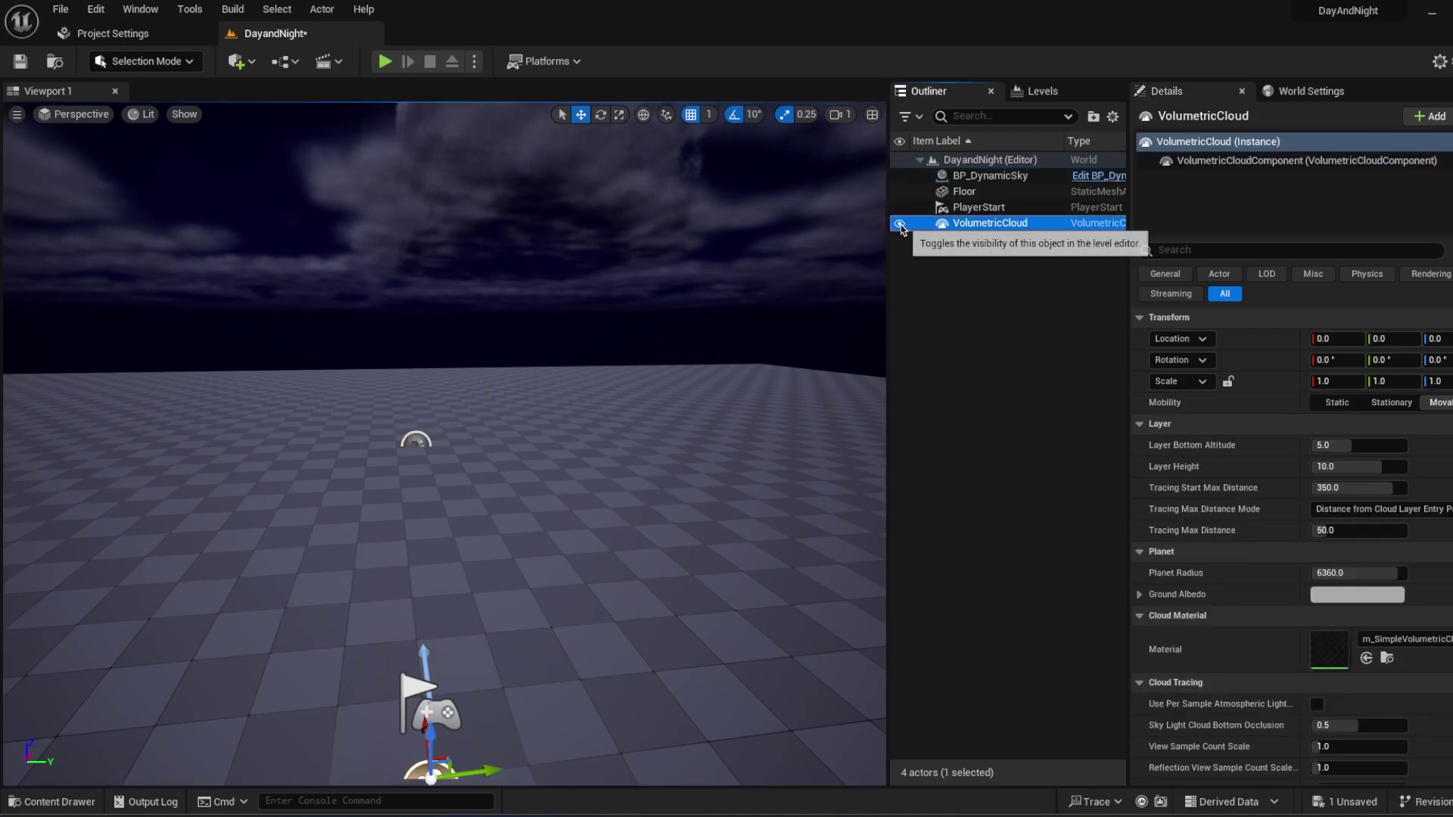
click(899, 223)
click(990, 175)
right_drag(560, 453, 563, 379)
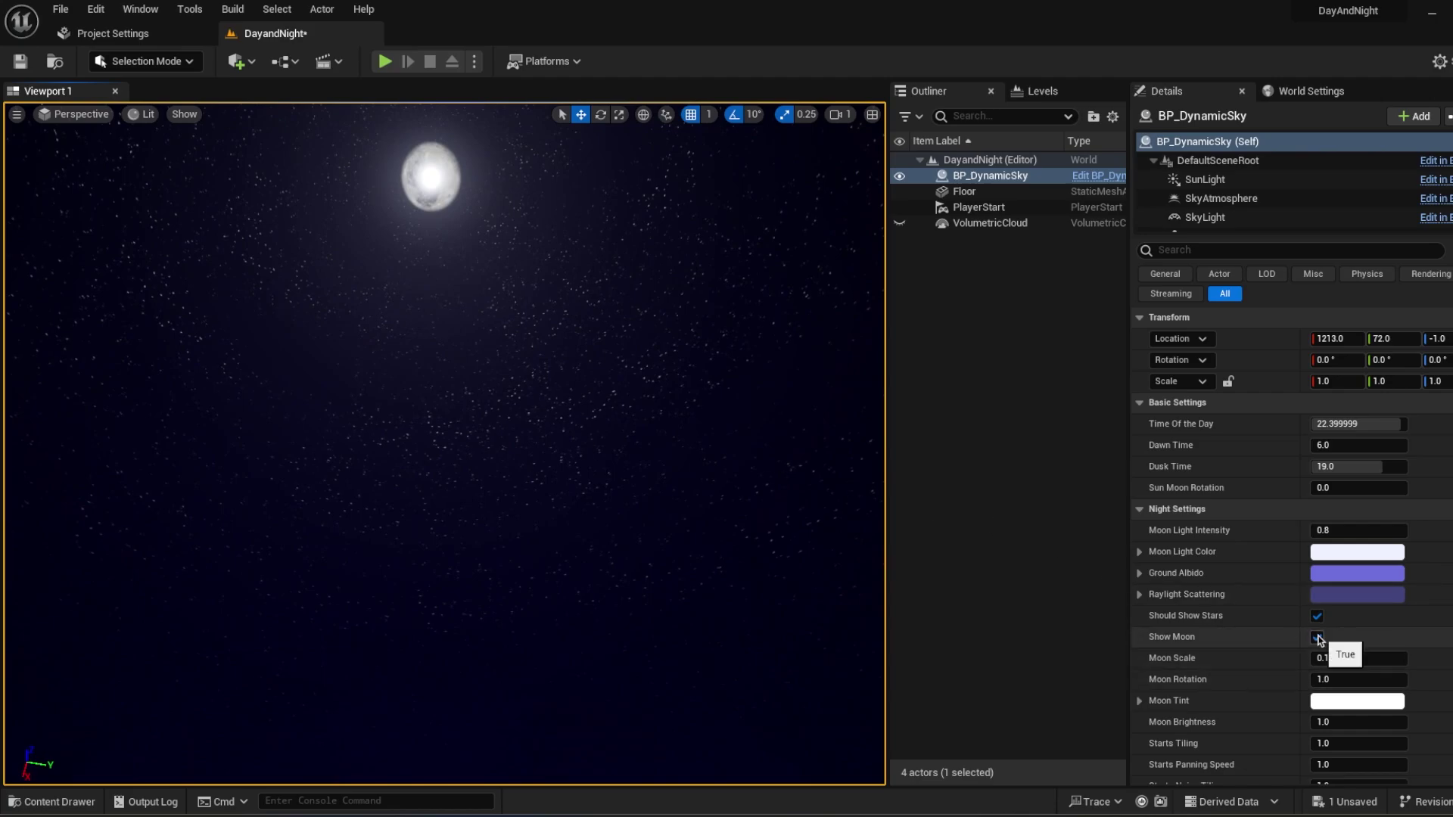
click(1317, 638)
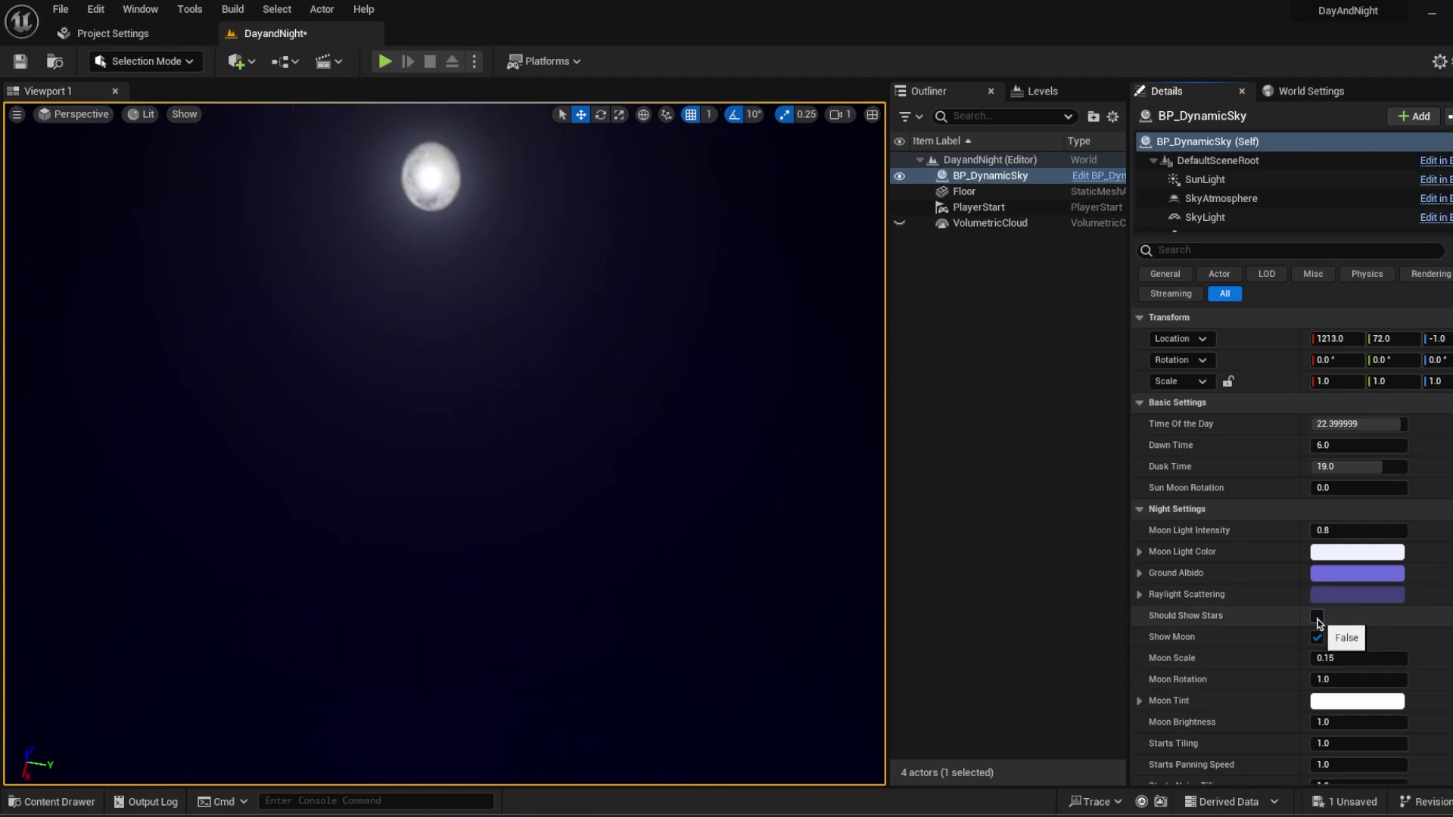
click(1317, 617)
Fly the viewport forward toward the stone birdbath in the Map_Oak_Forest_A clearing.
mouse_move(599, 435)
right_down()
mouse_move(602, 533)
mouse_move(599, 435)
right_up()
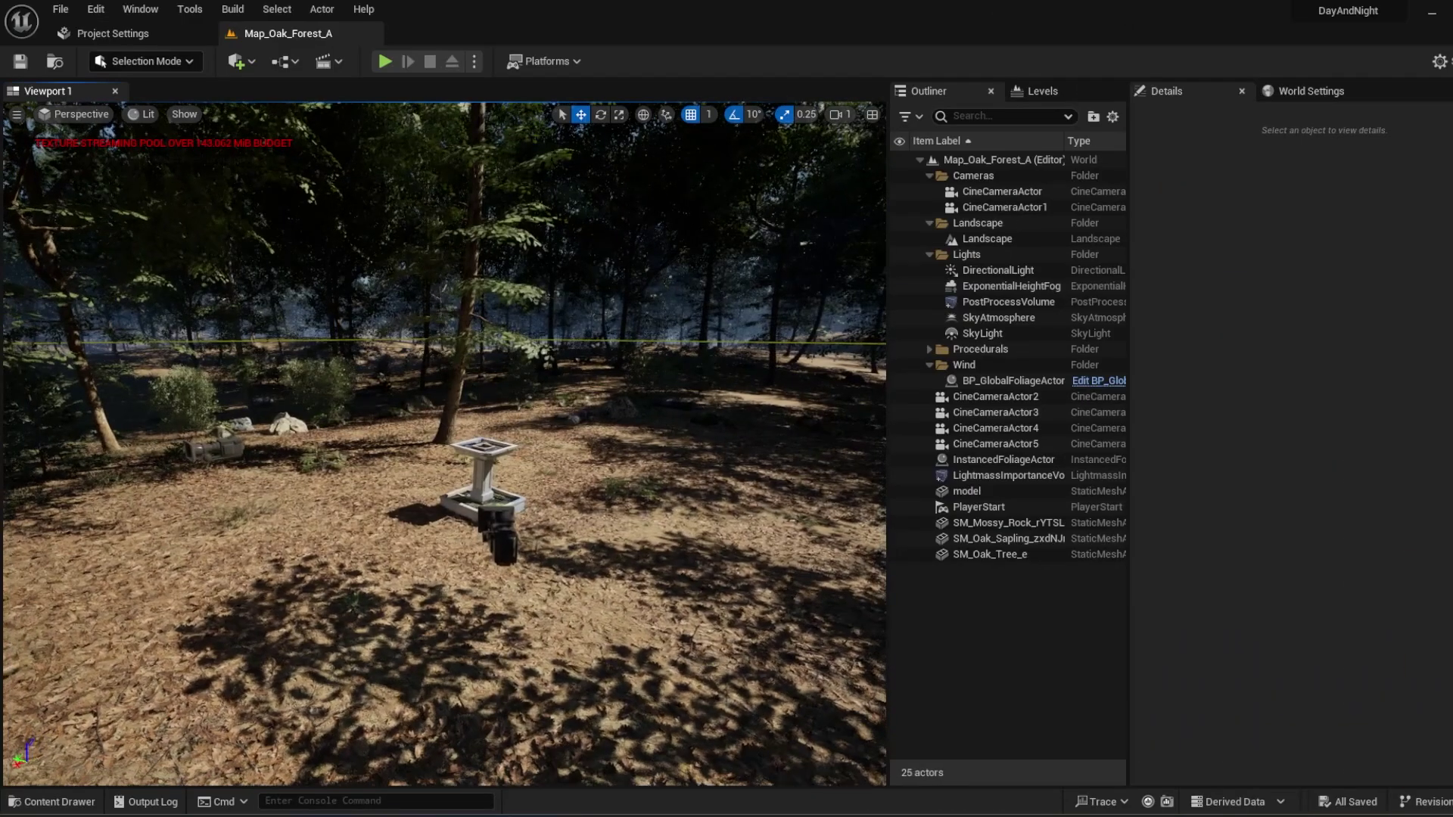
key(w)
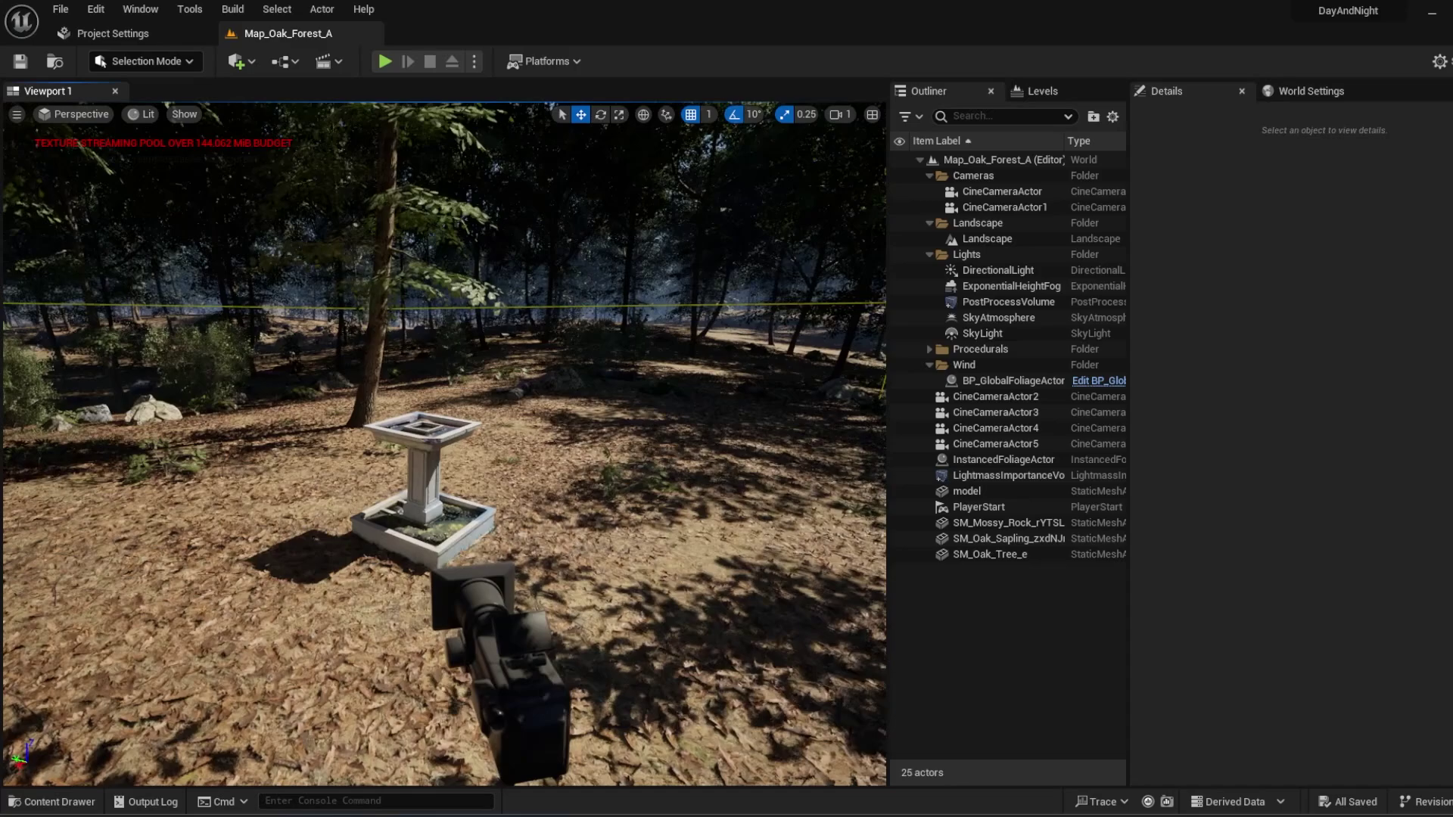
right_drag(479, 530, 479, 529)
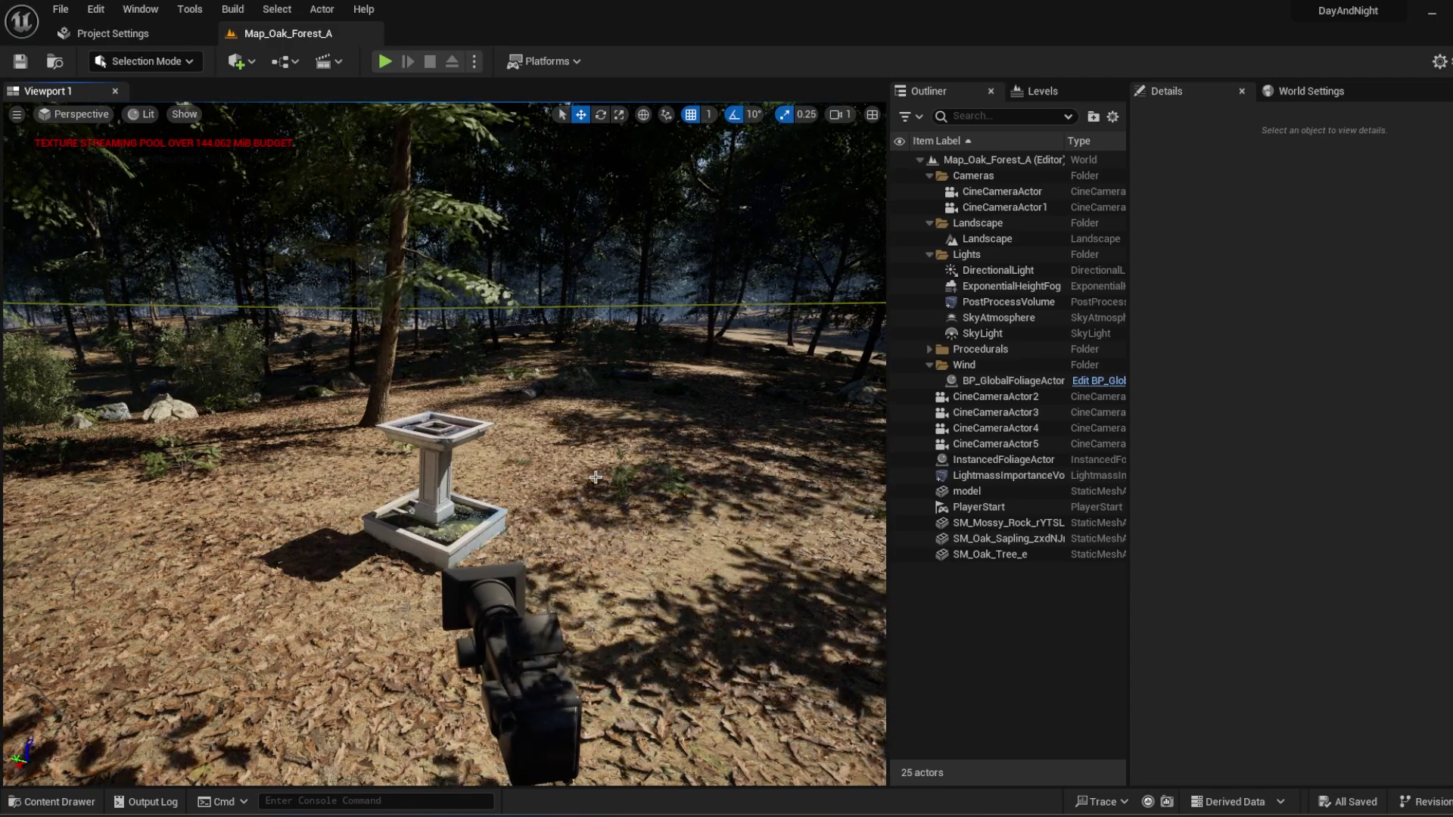
Enable Support Hardware Ray Tracing, accepting skin cache, and Ray Traced Shadows in Project Settings.
click(95, 9)
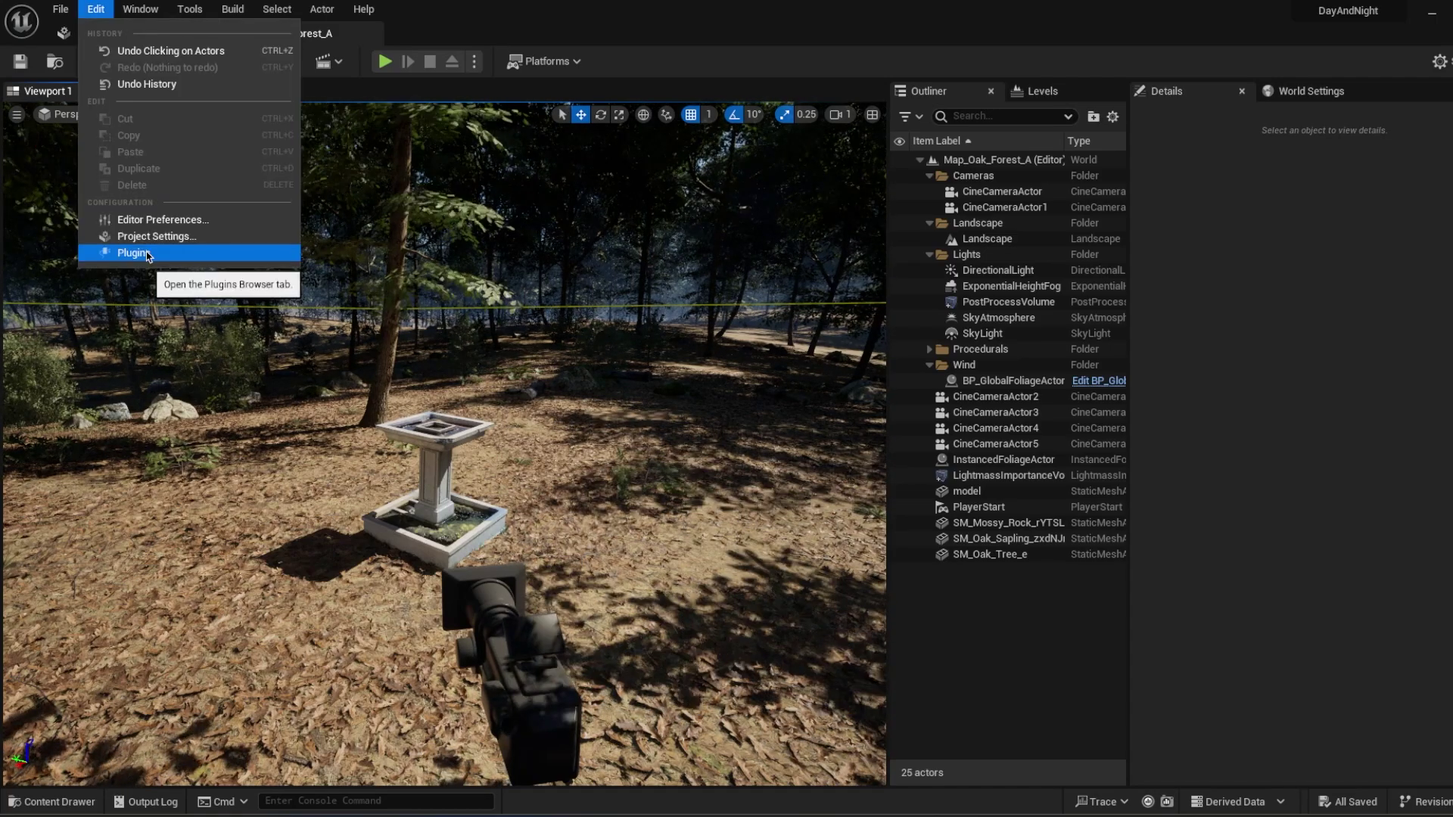
click(147, 241)
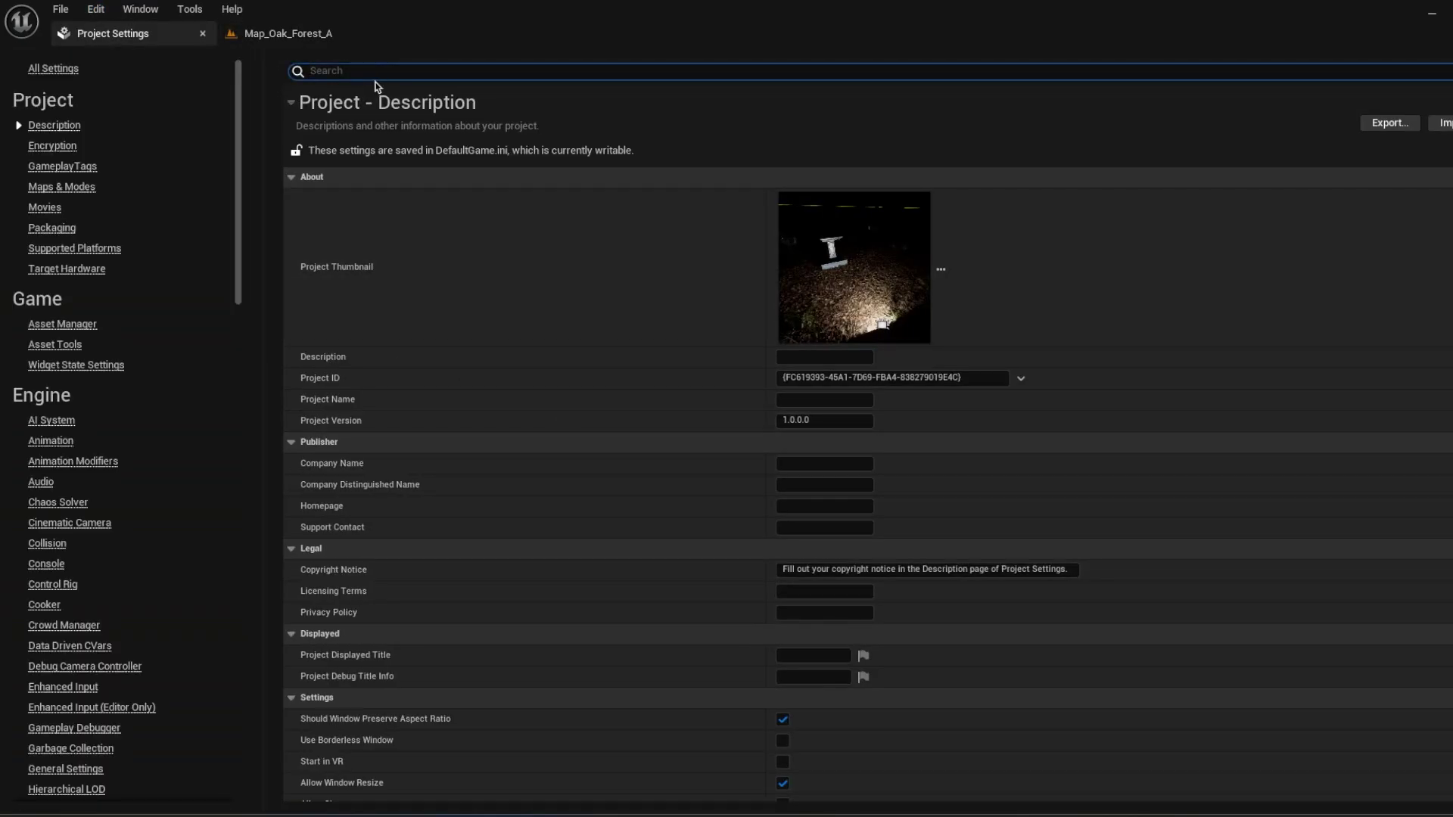
text(hardwar)
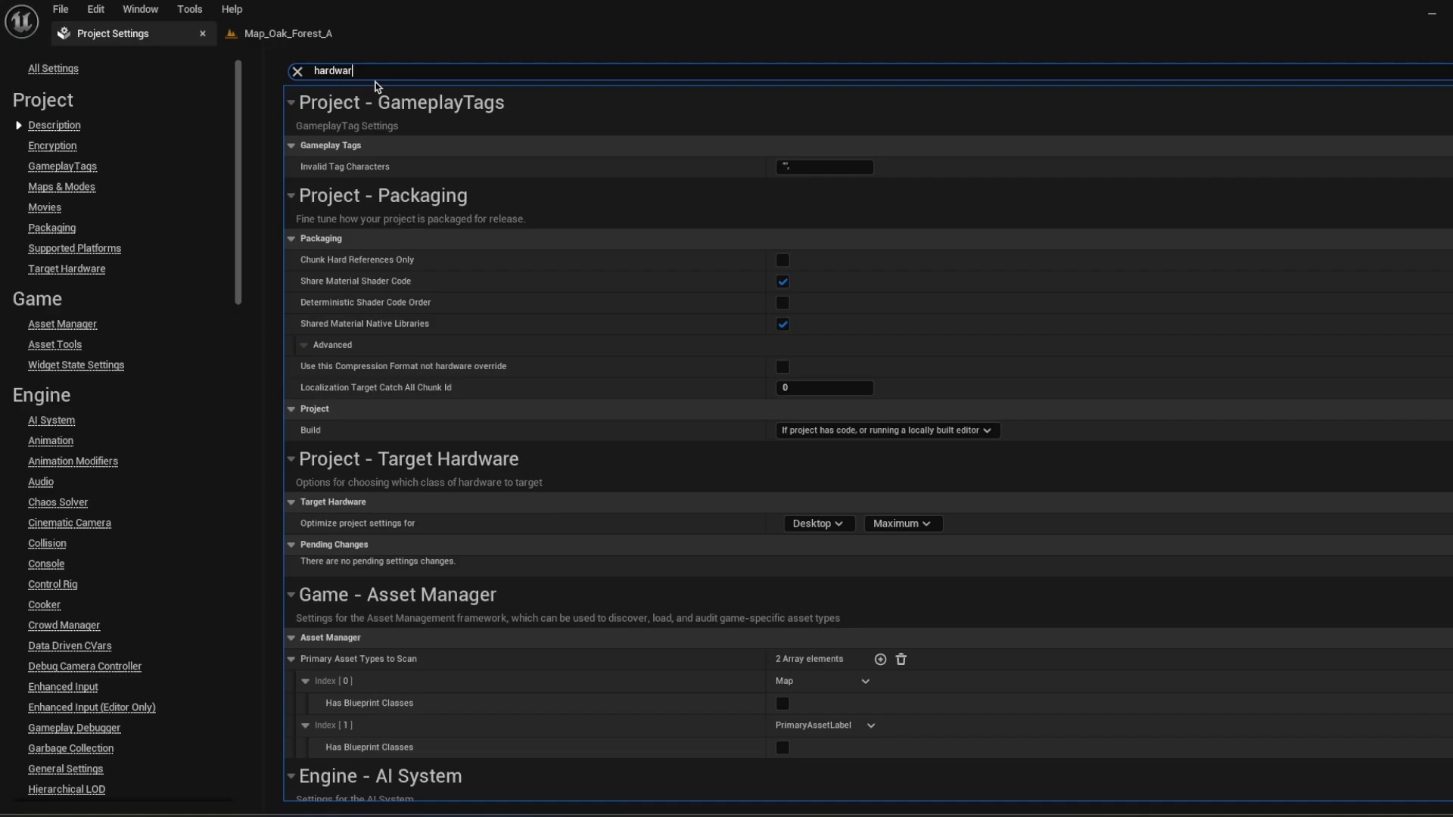
text(e ray)
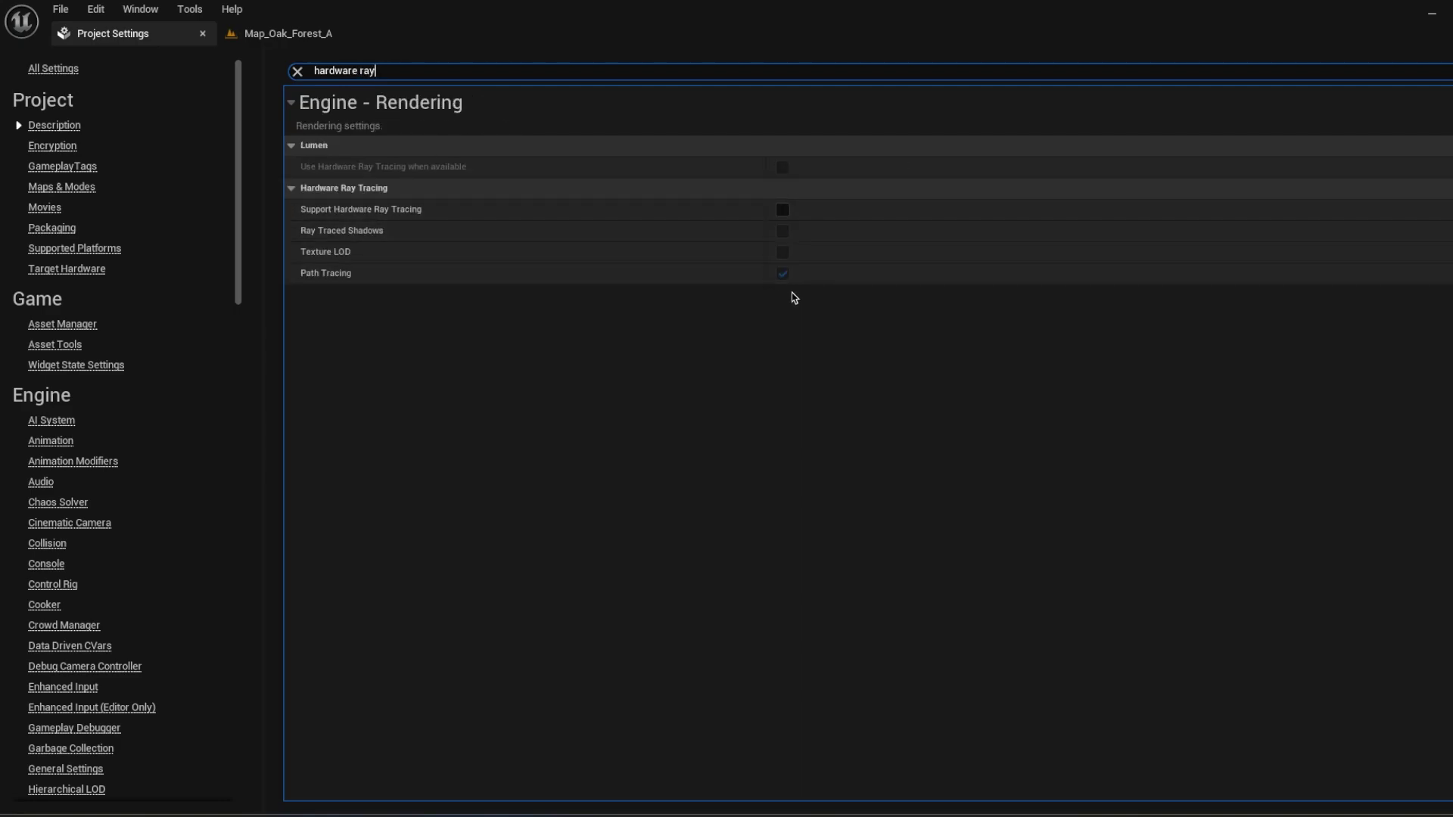
click(782, 212)
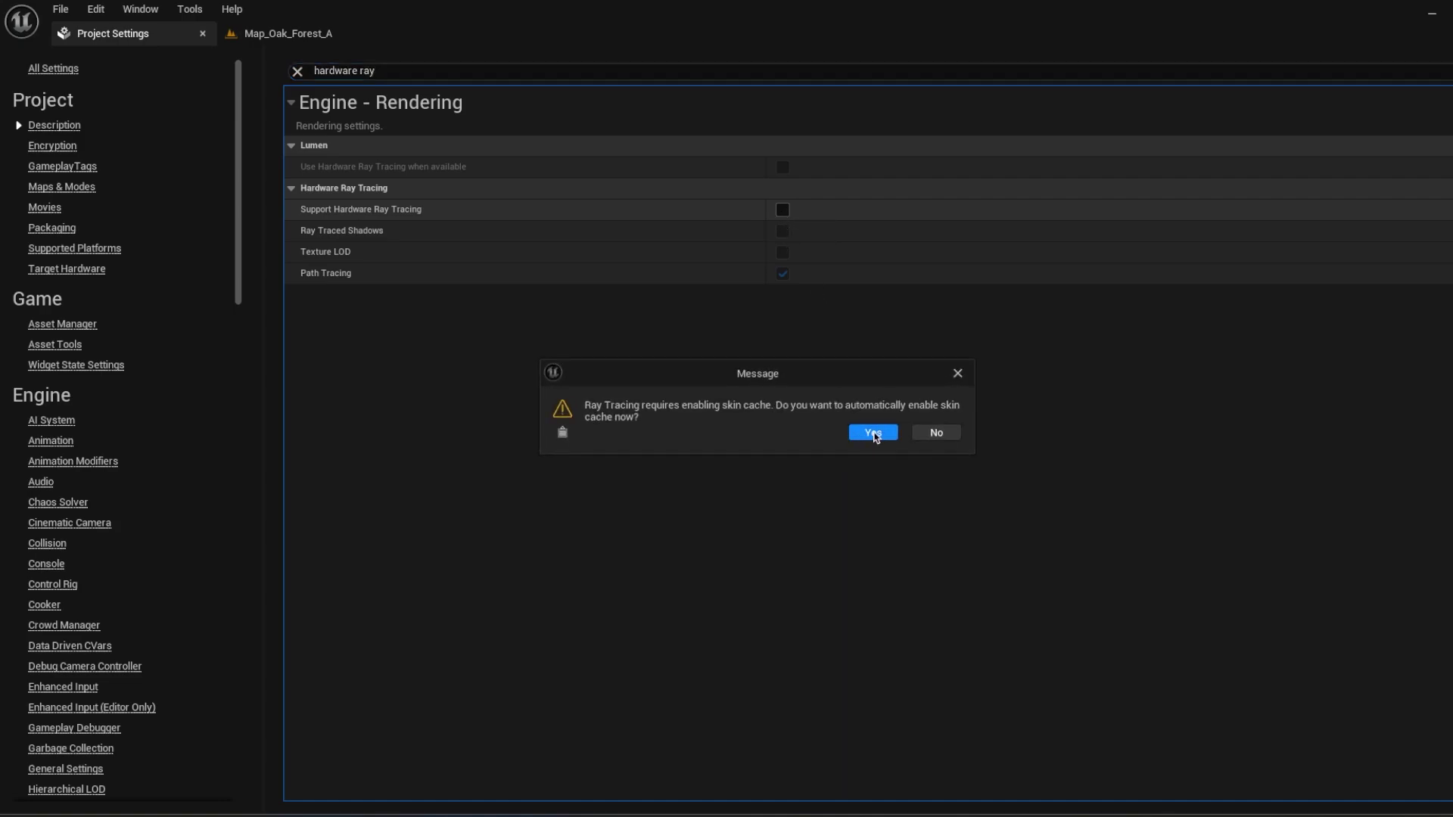
click(873, 433)
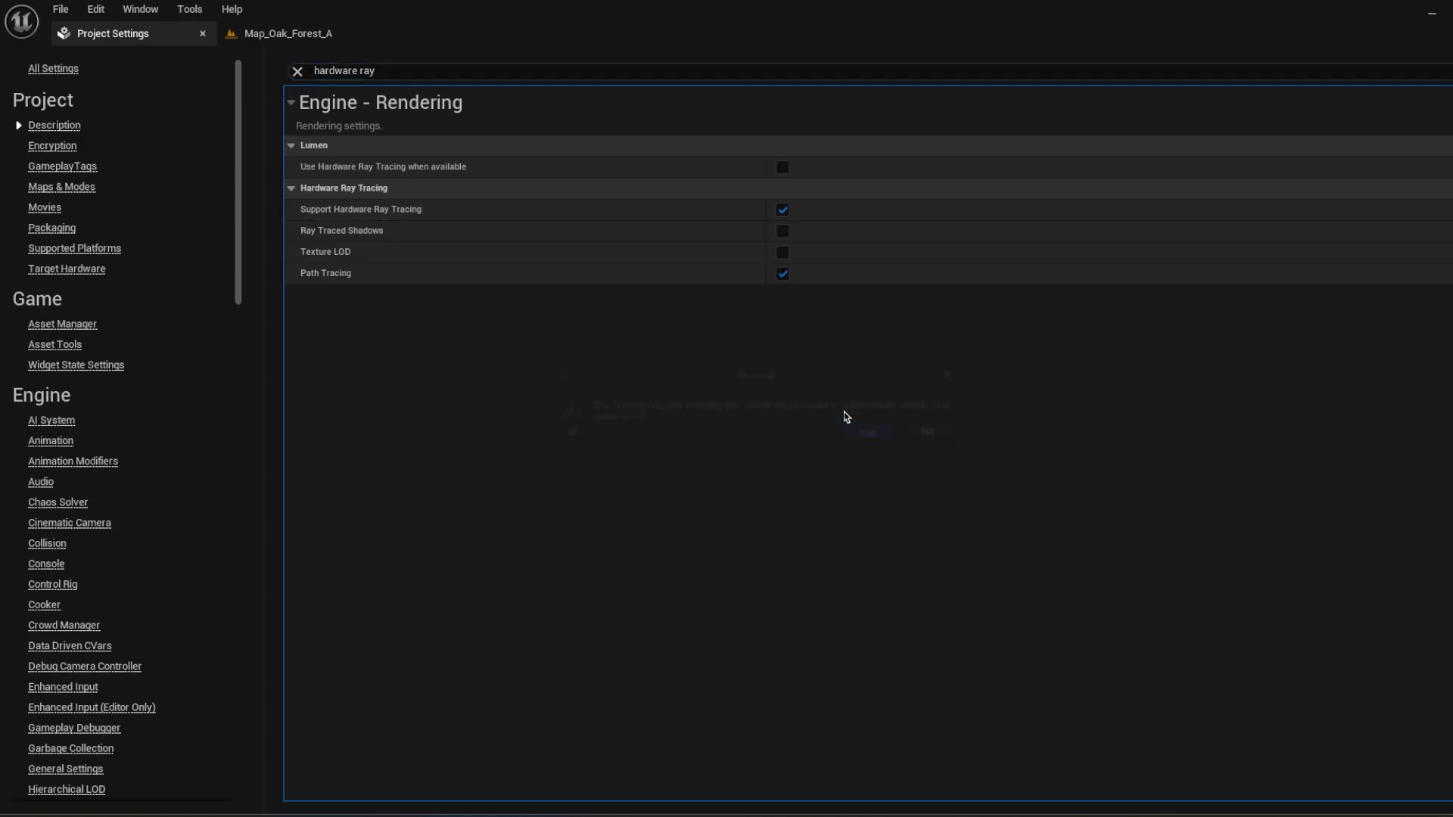
click(783, 232)
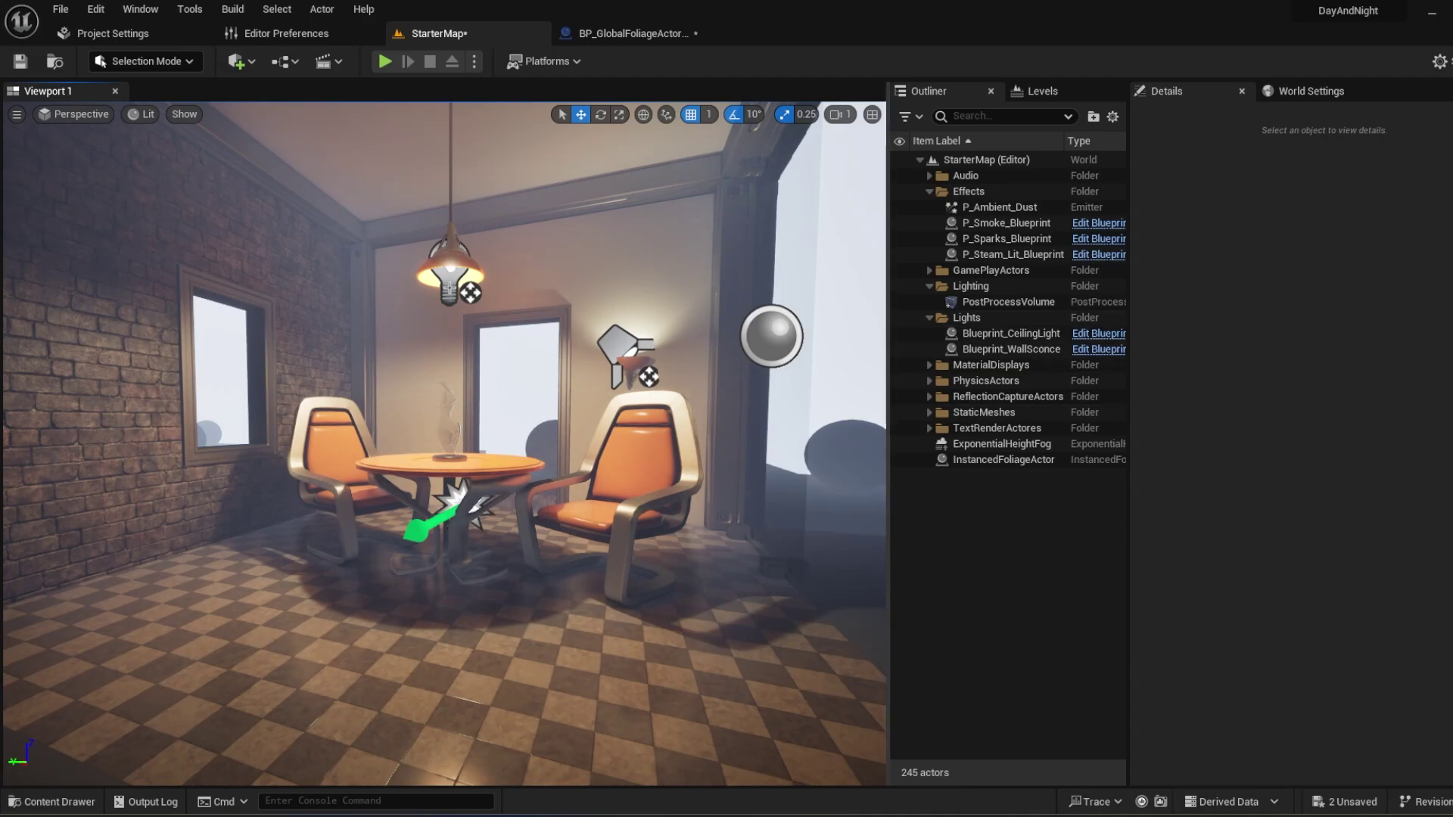
Select the ceiling lamp, the wall sconce and the ExponentialHeightFog in turn to inspect them.
click(450, 288)
click(625, 347)
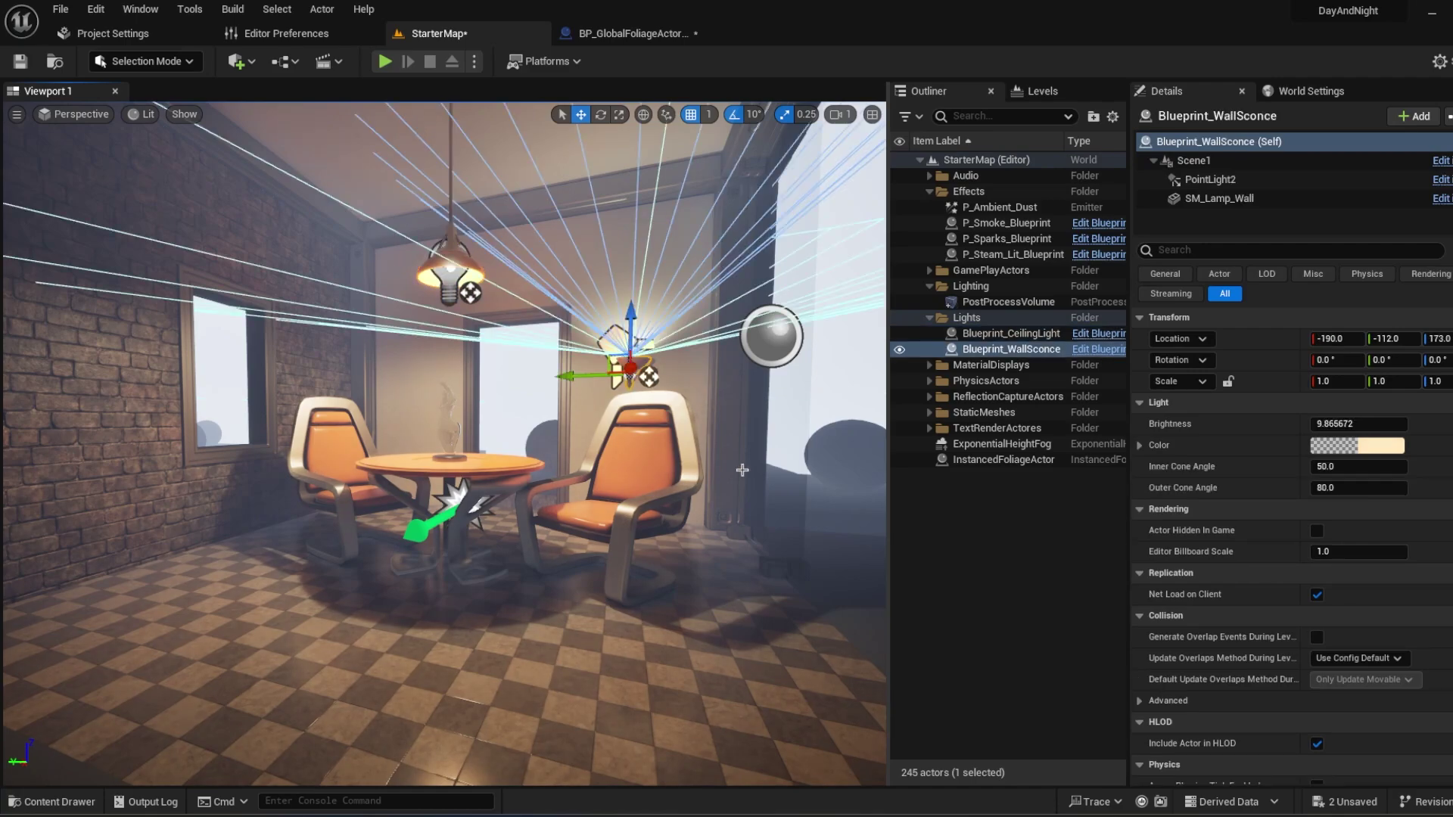
click(951, 598)
click(1000, 445)
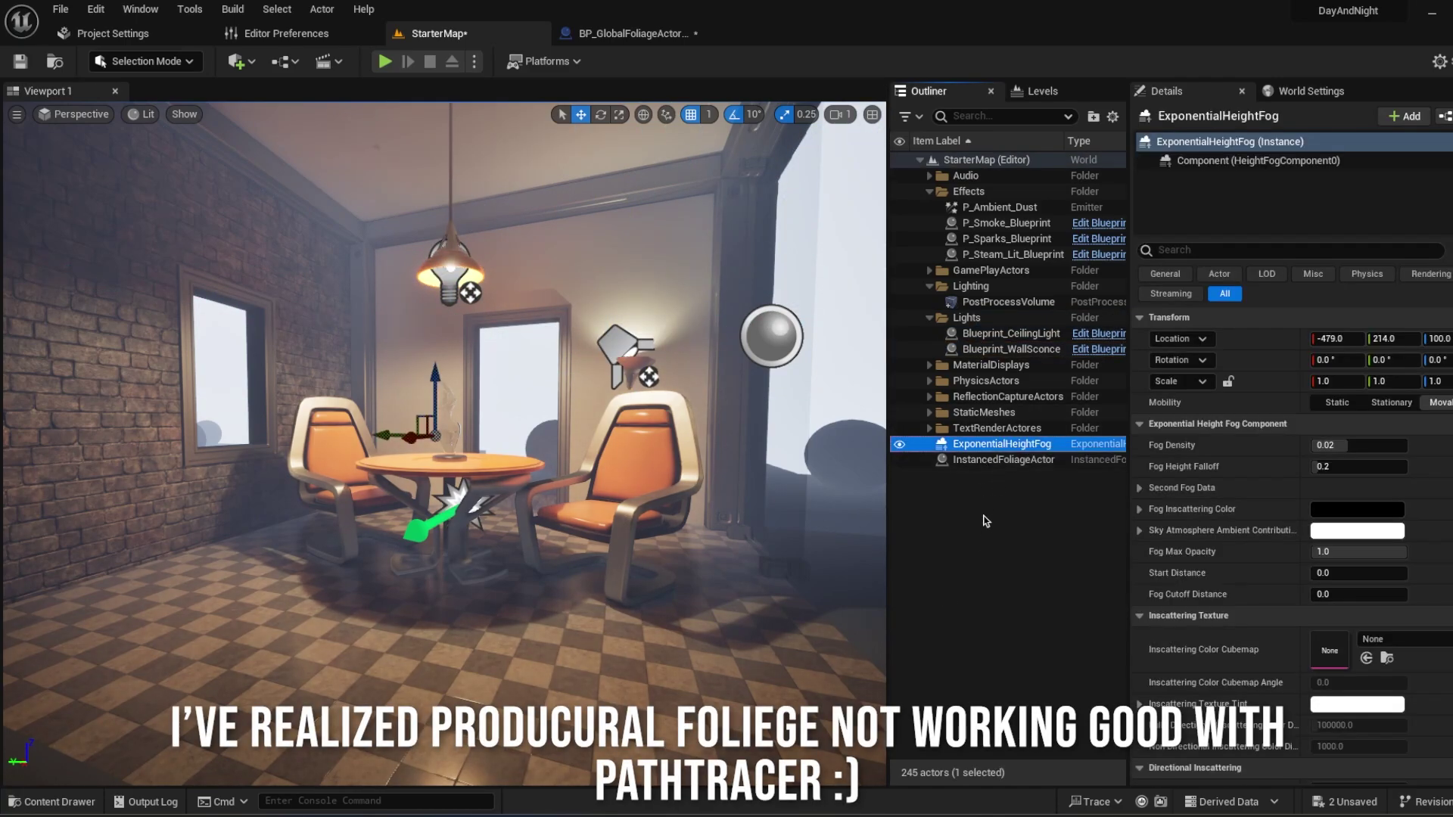
click(952, 519)
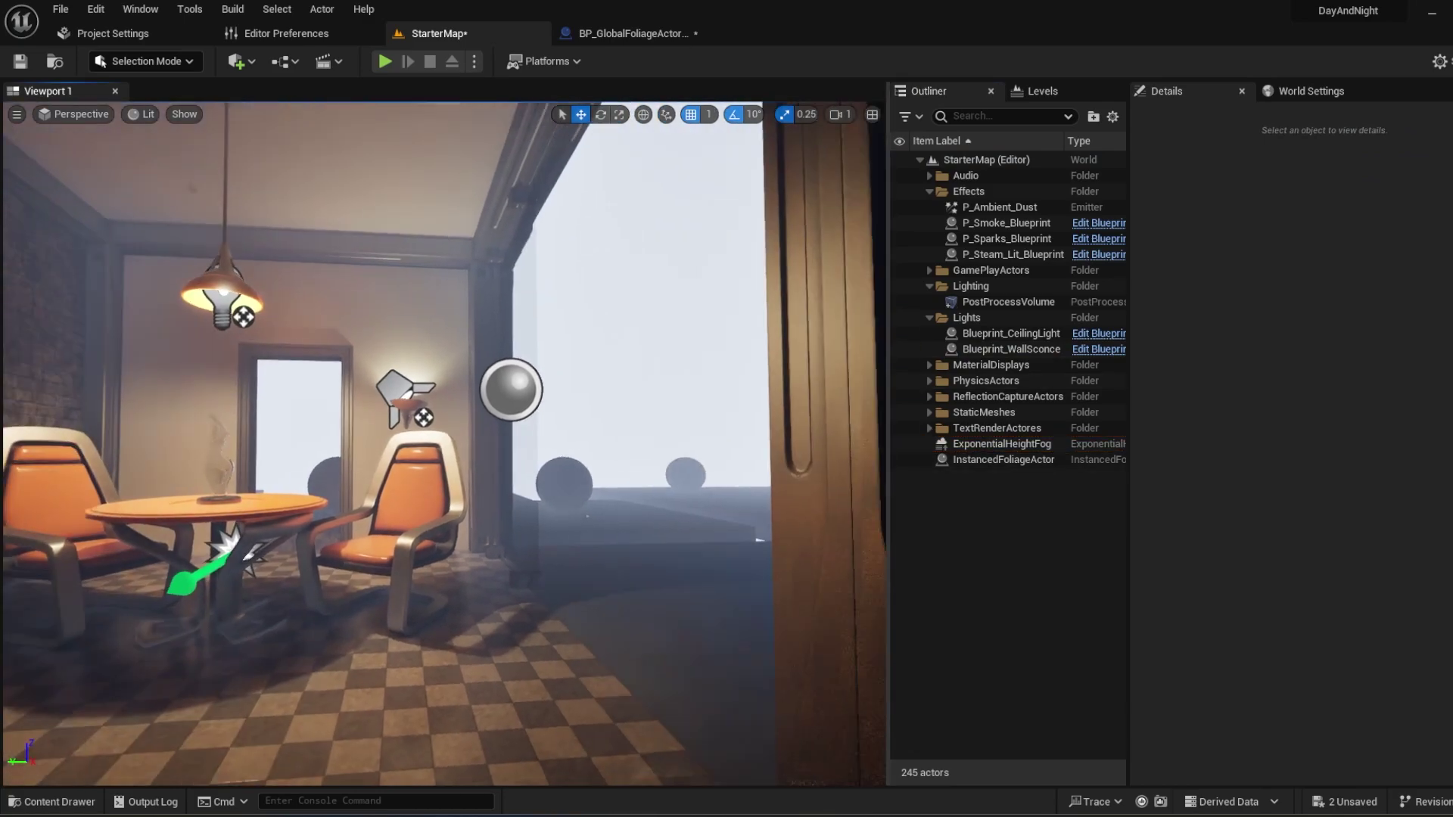
Fly the view out the doorway to the sky and back to the table.
right_drag(447, 447, 503, 336)
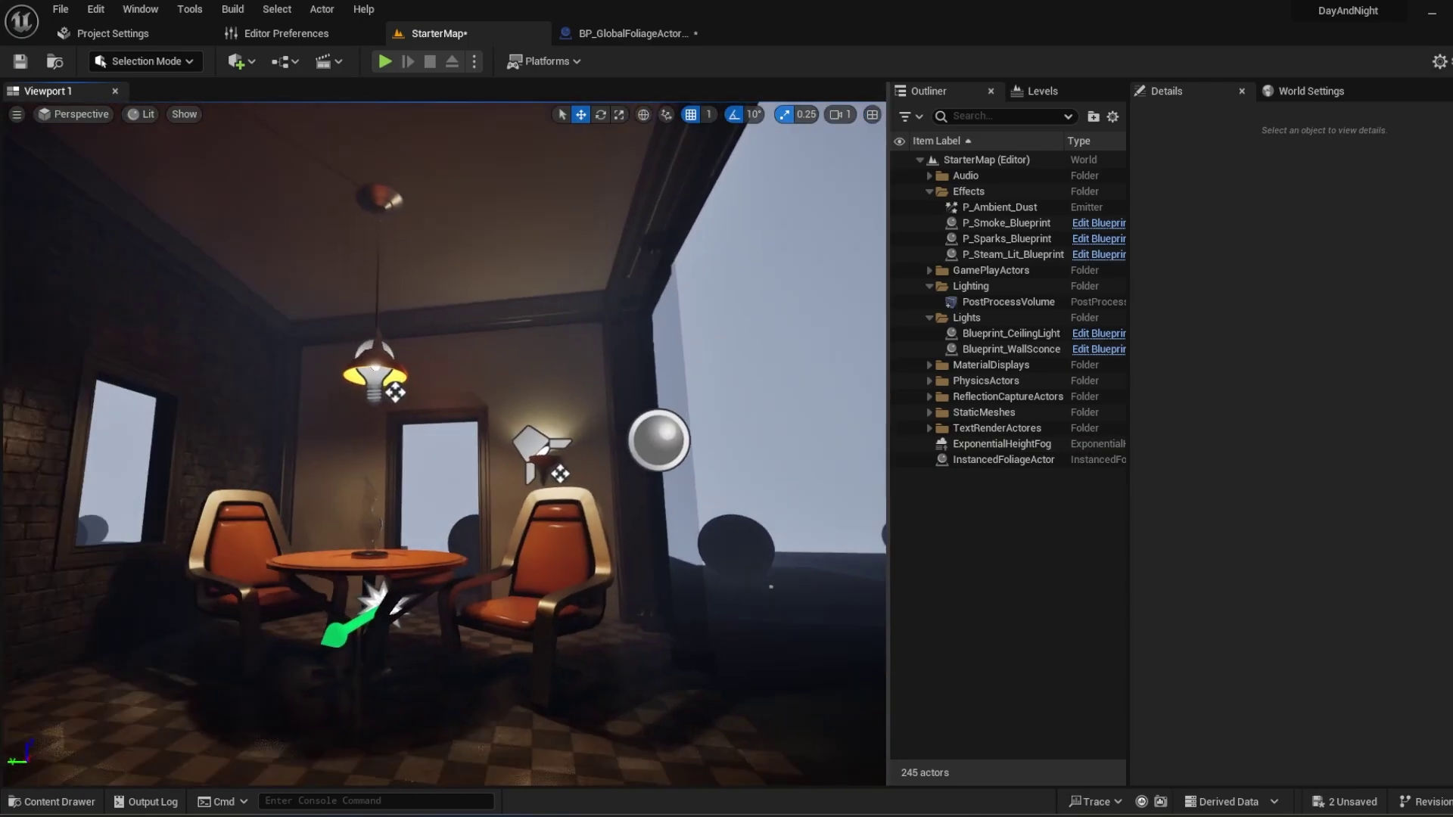
right_drag(485, 333, 503, 341)
click(1012, 573)
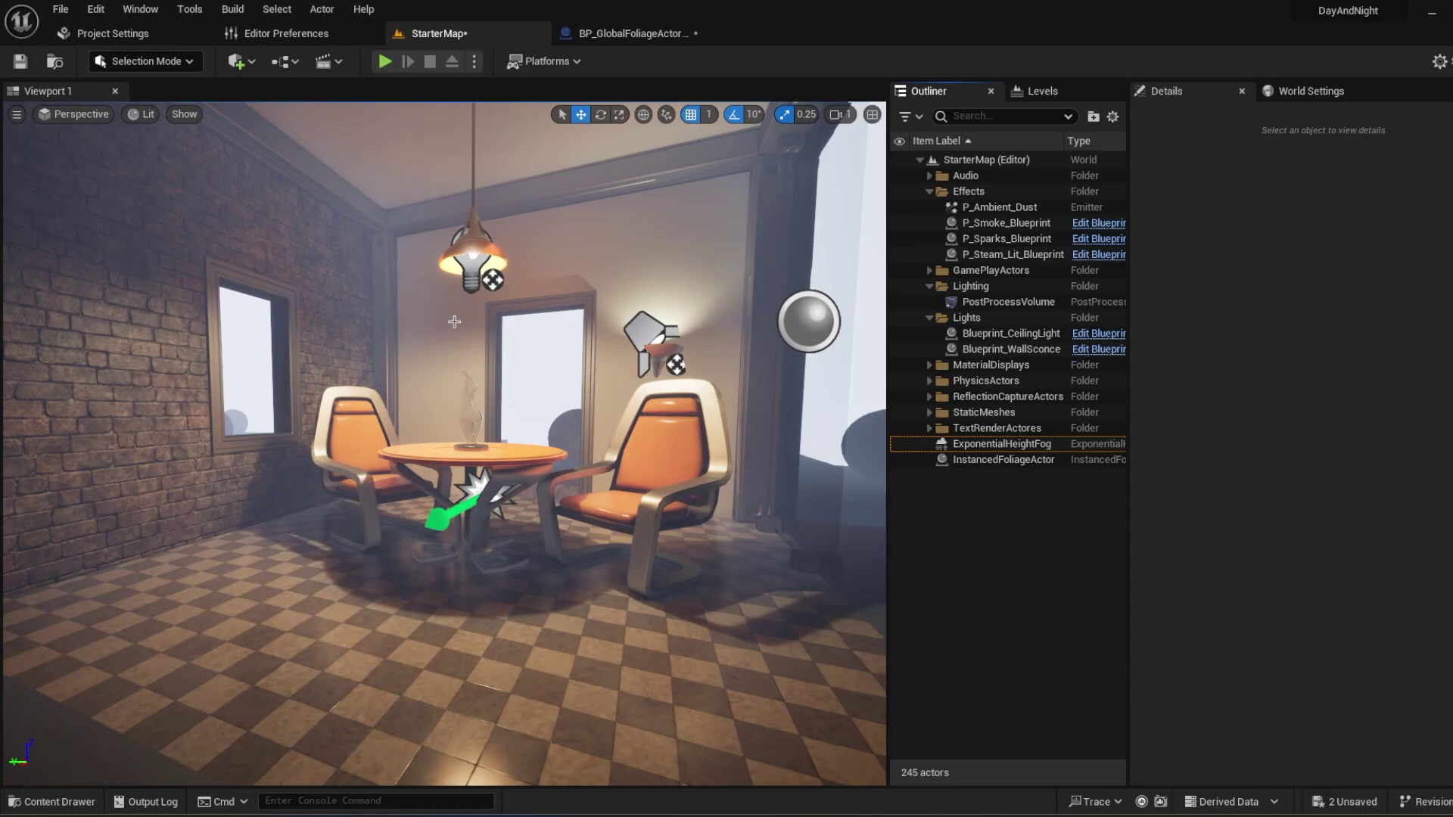
Switch the viewport view mode to Path Tracing and select the PostProcessVolume in the Outliner.
click(144, 114)
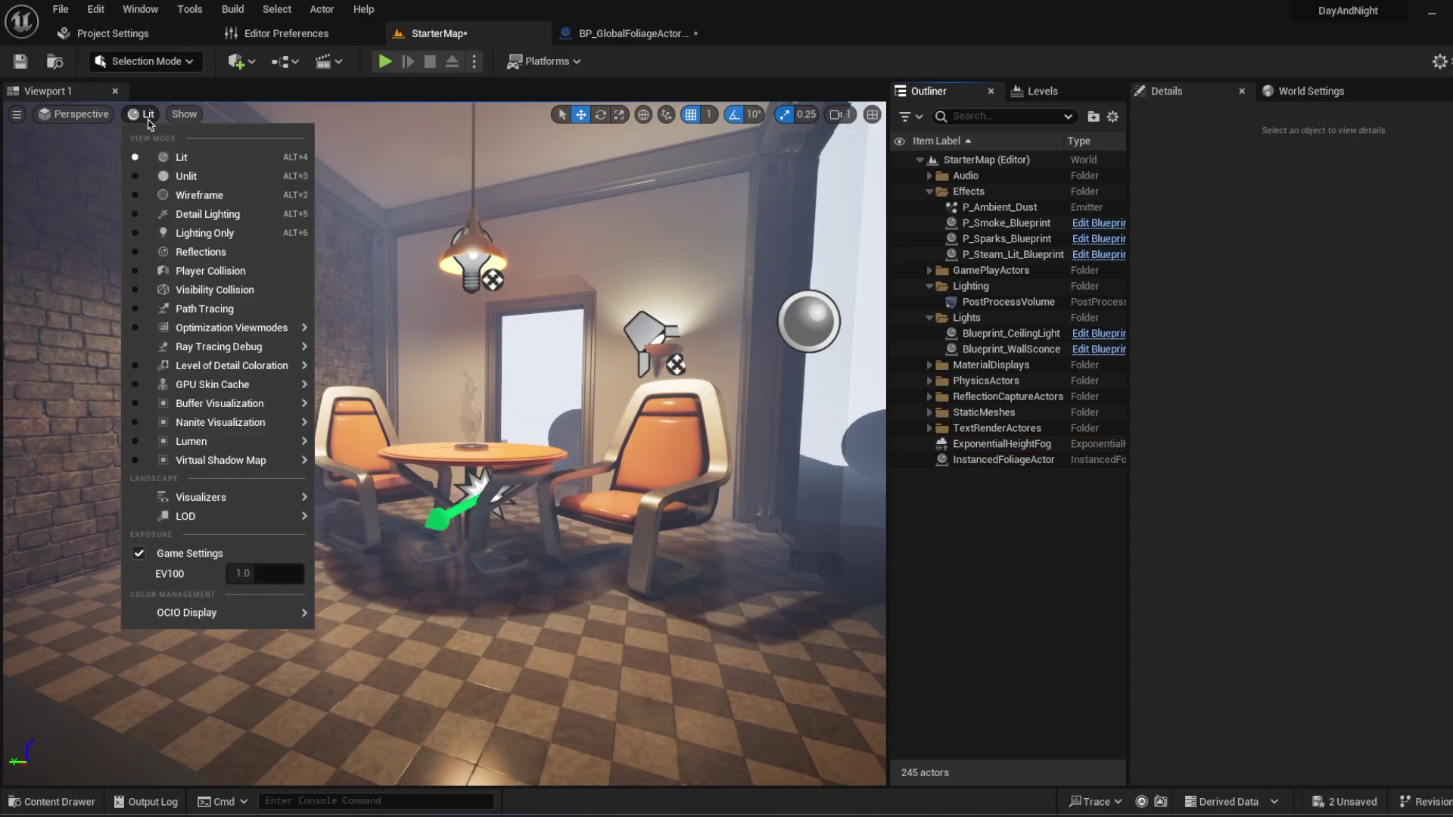
click(234, 317)
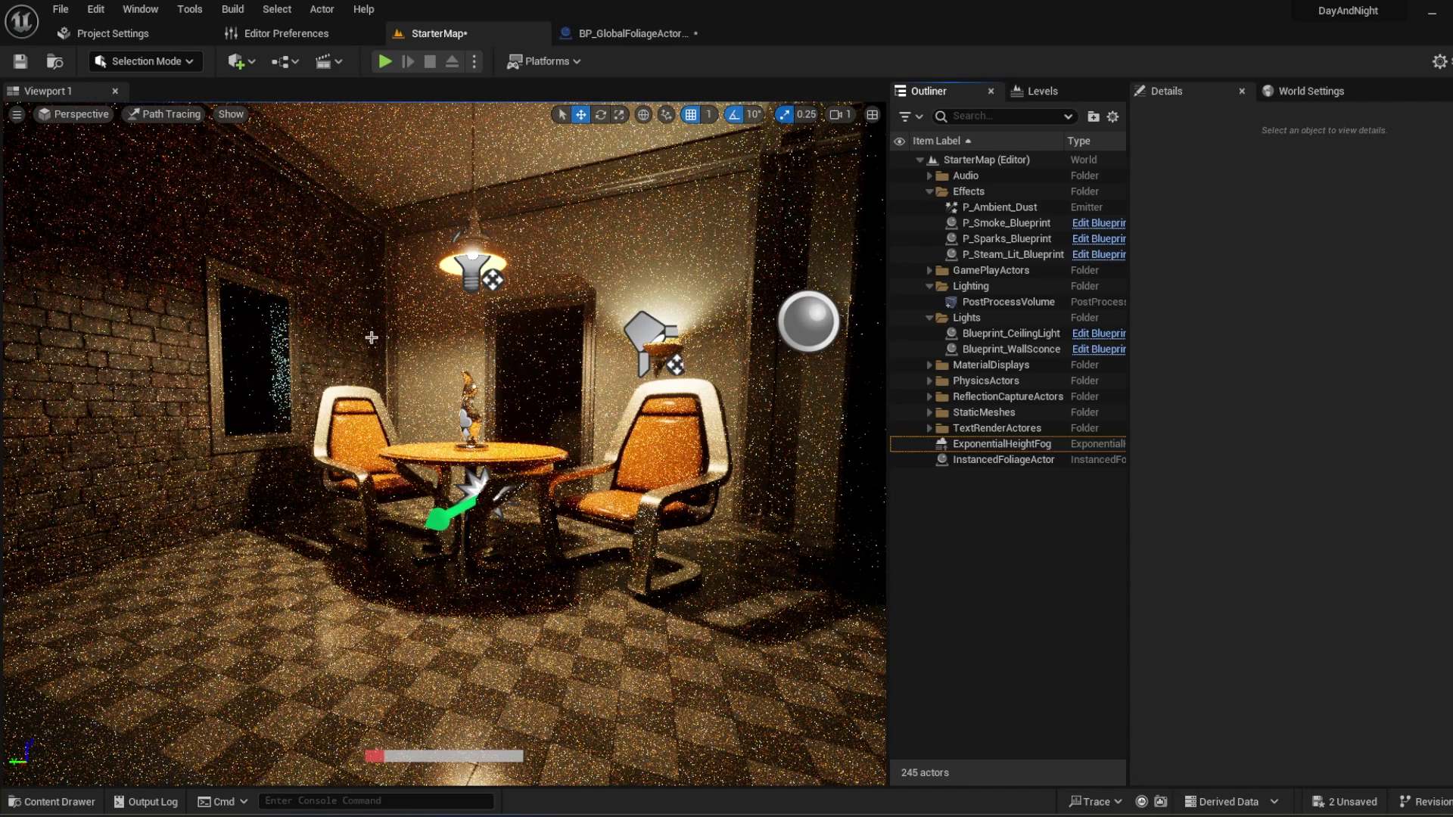
click(998, 303)
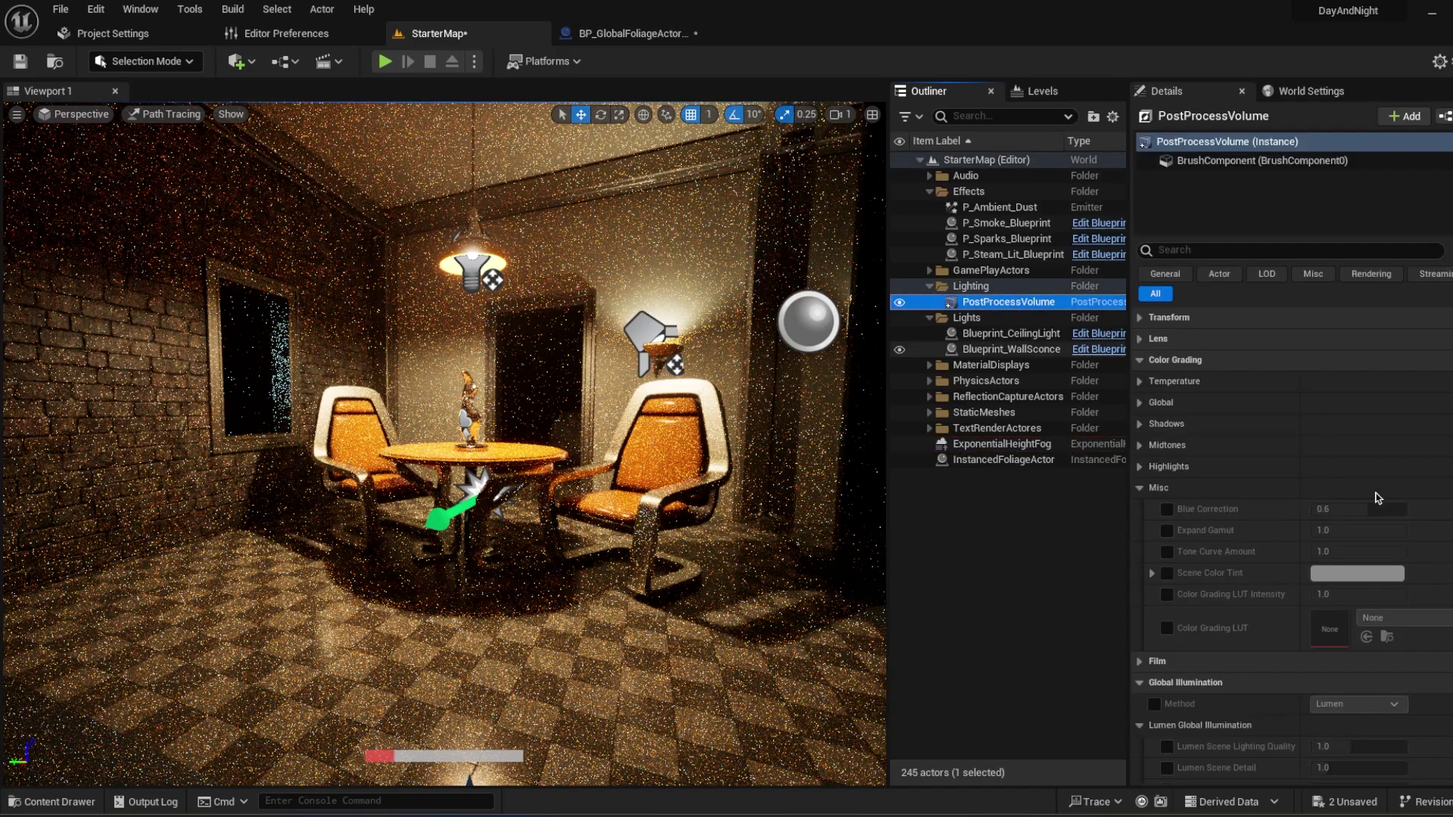
Filter the PostProcessVolume's Details by 'pathtr' to show its Path Tracing settings.
click(1217, 254)
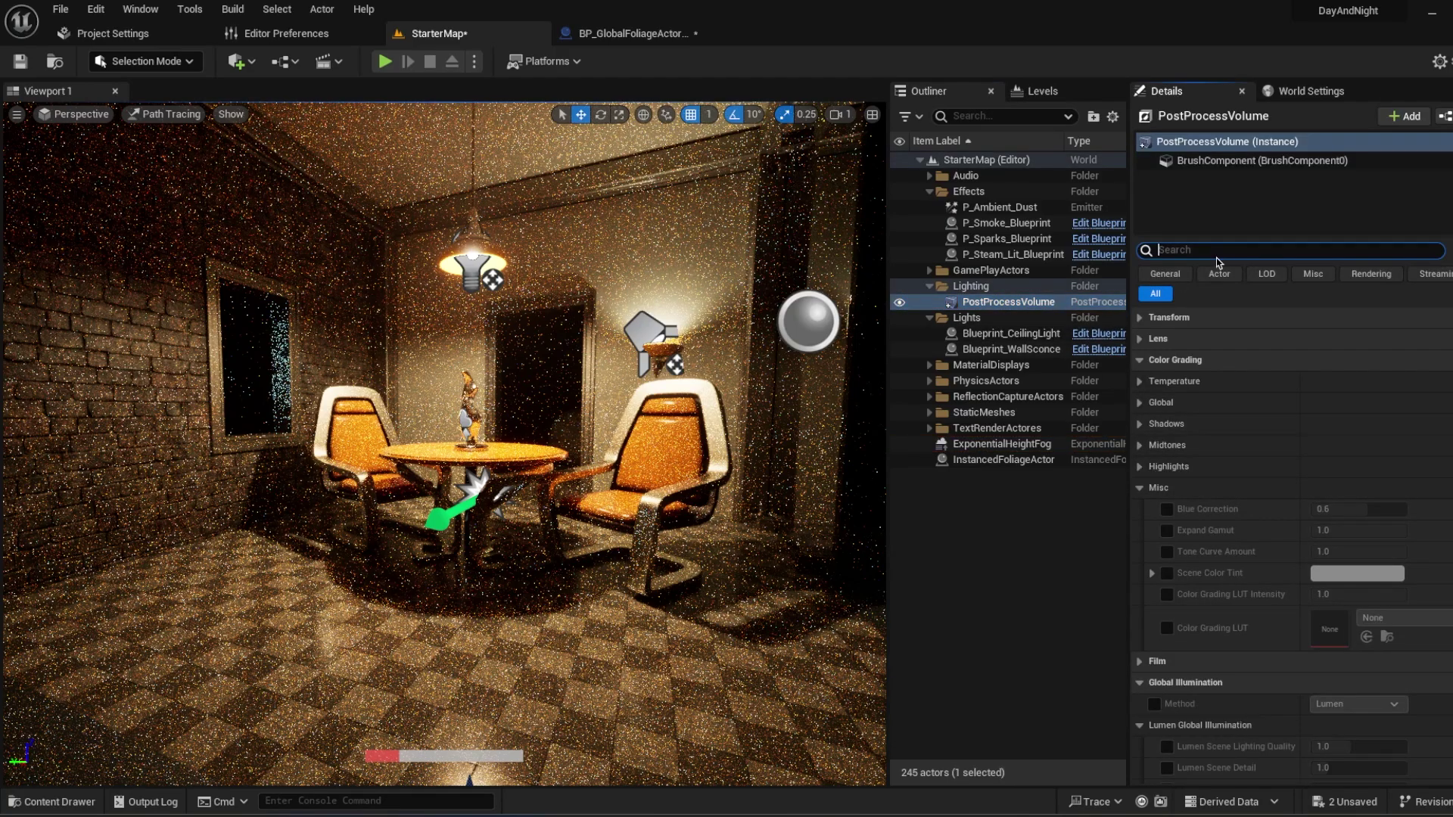
text(pathtr)
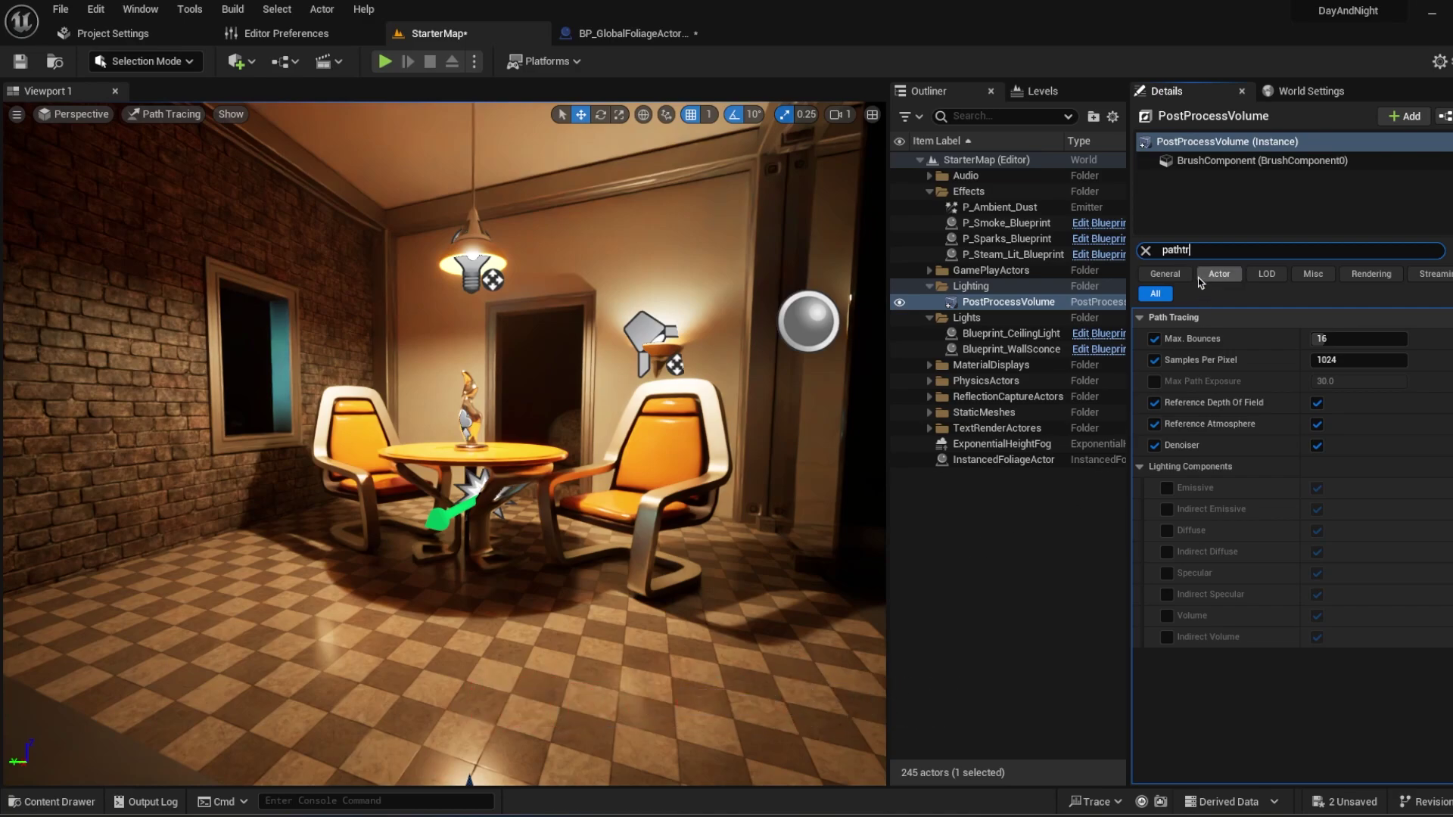
Clear the Details filter and collapse the Ambient Occlusion, Motion Blur and Translucency sections.
click(1146, 251)
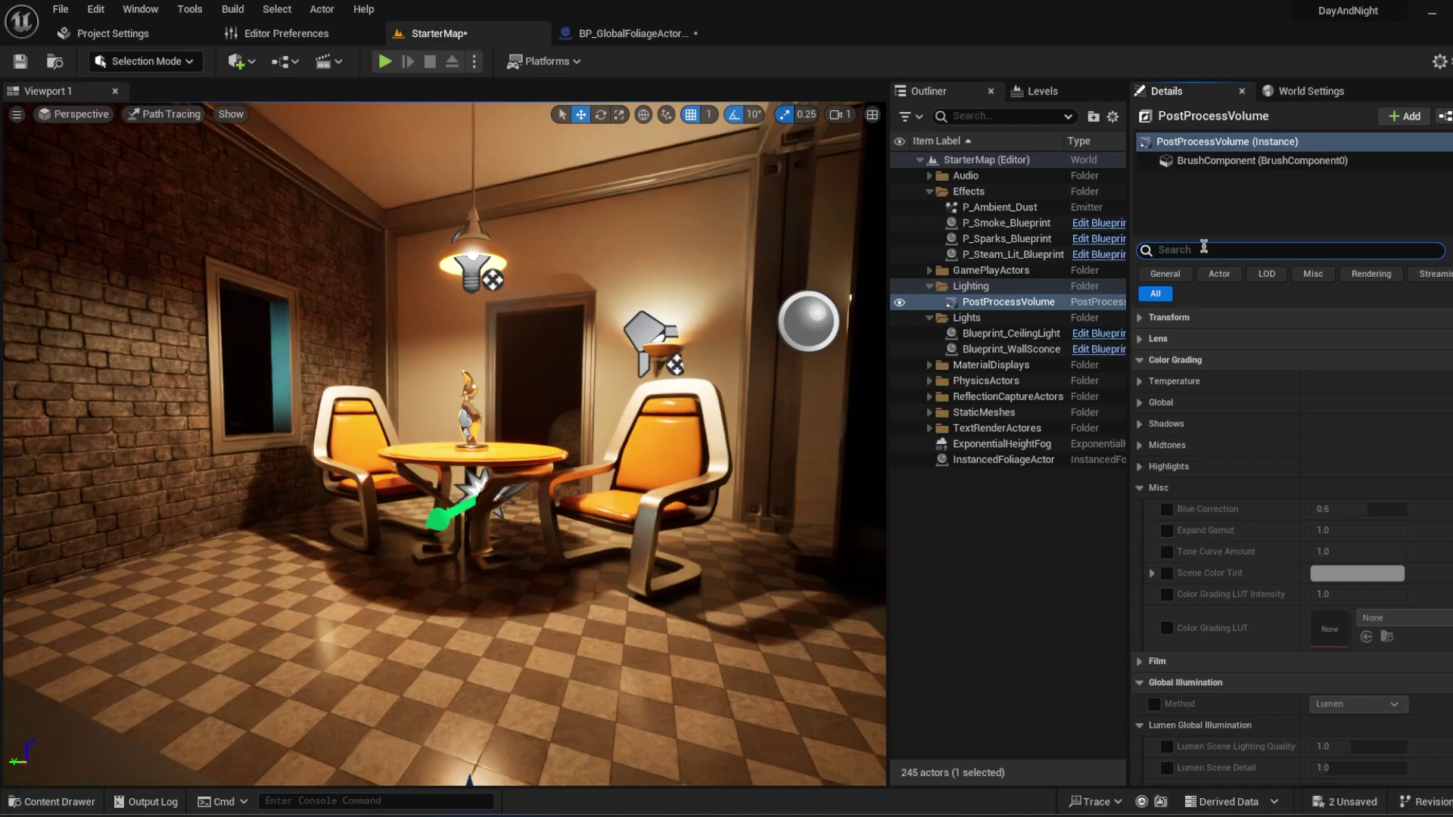
scroll(1362, 541, down, 2)
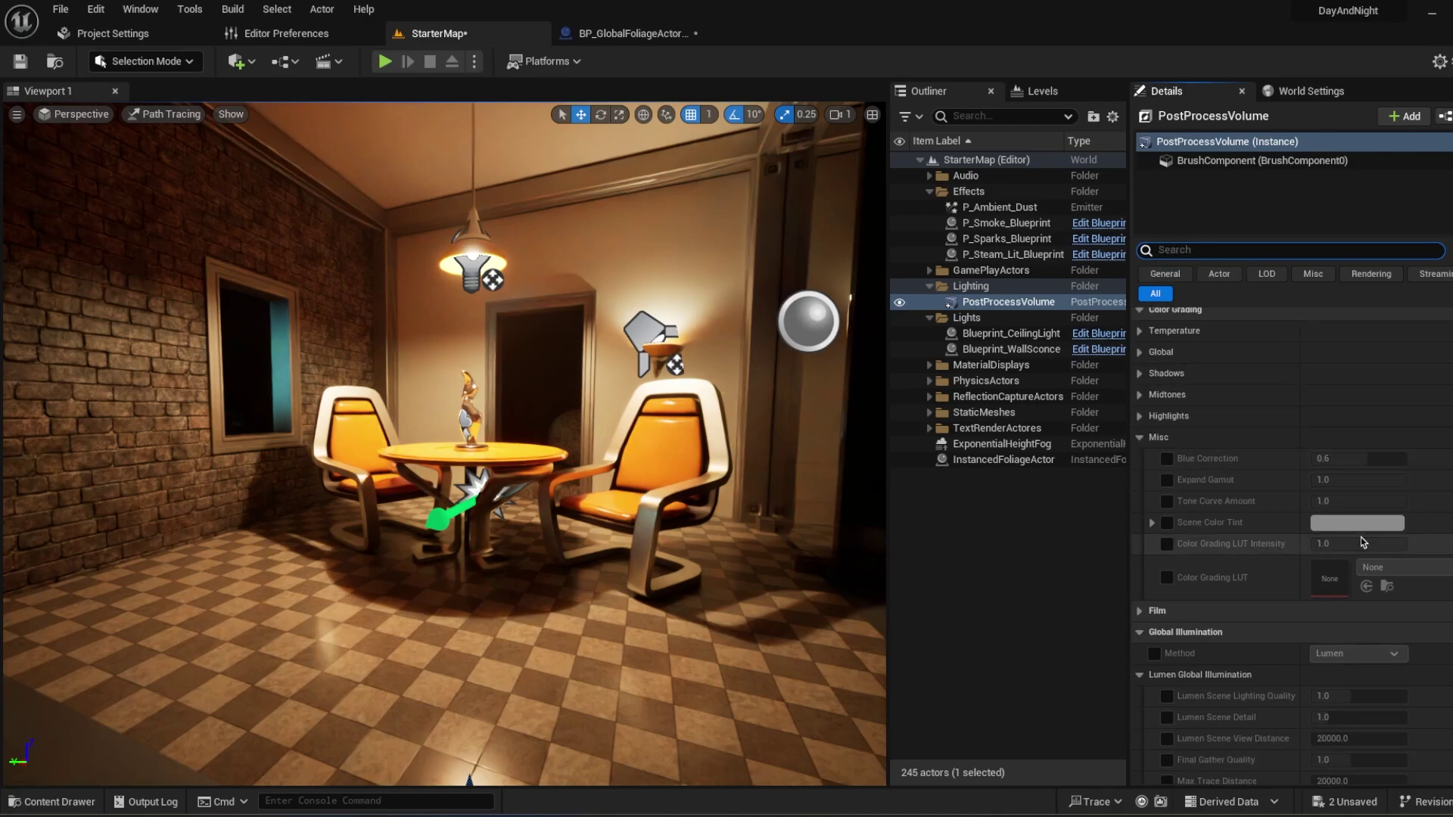
scroll(1363, 542, down, 10)
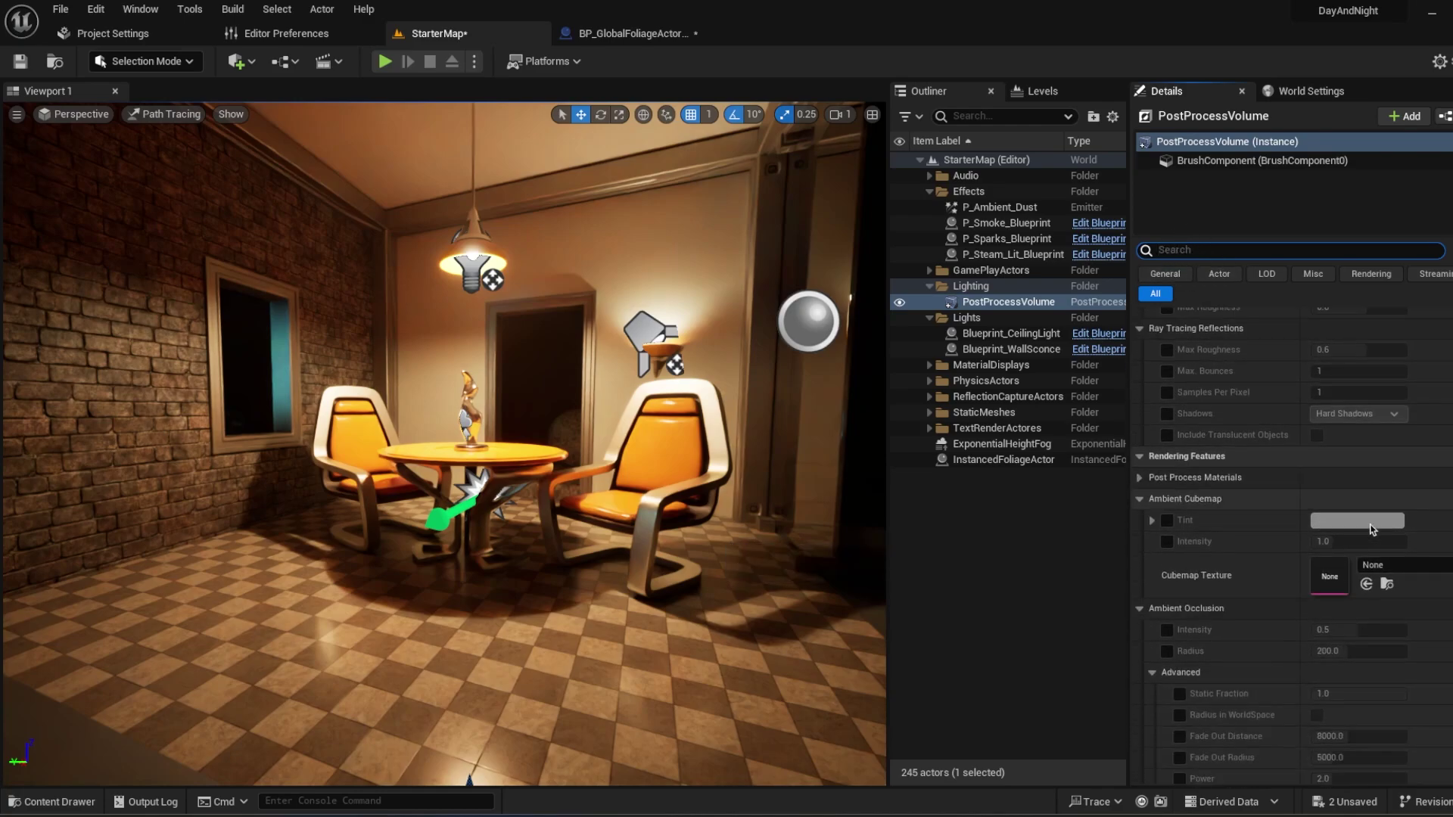
scroll(1371, 529, down, 7)
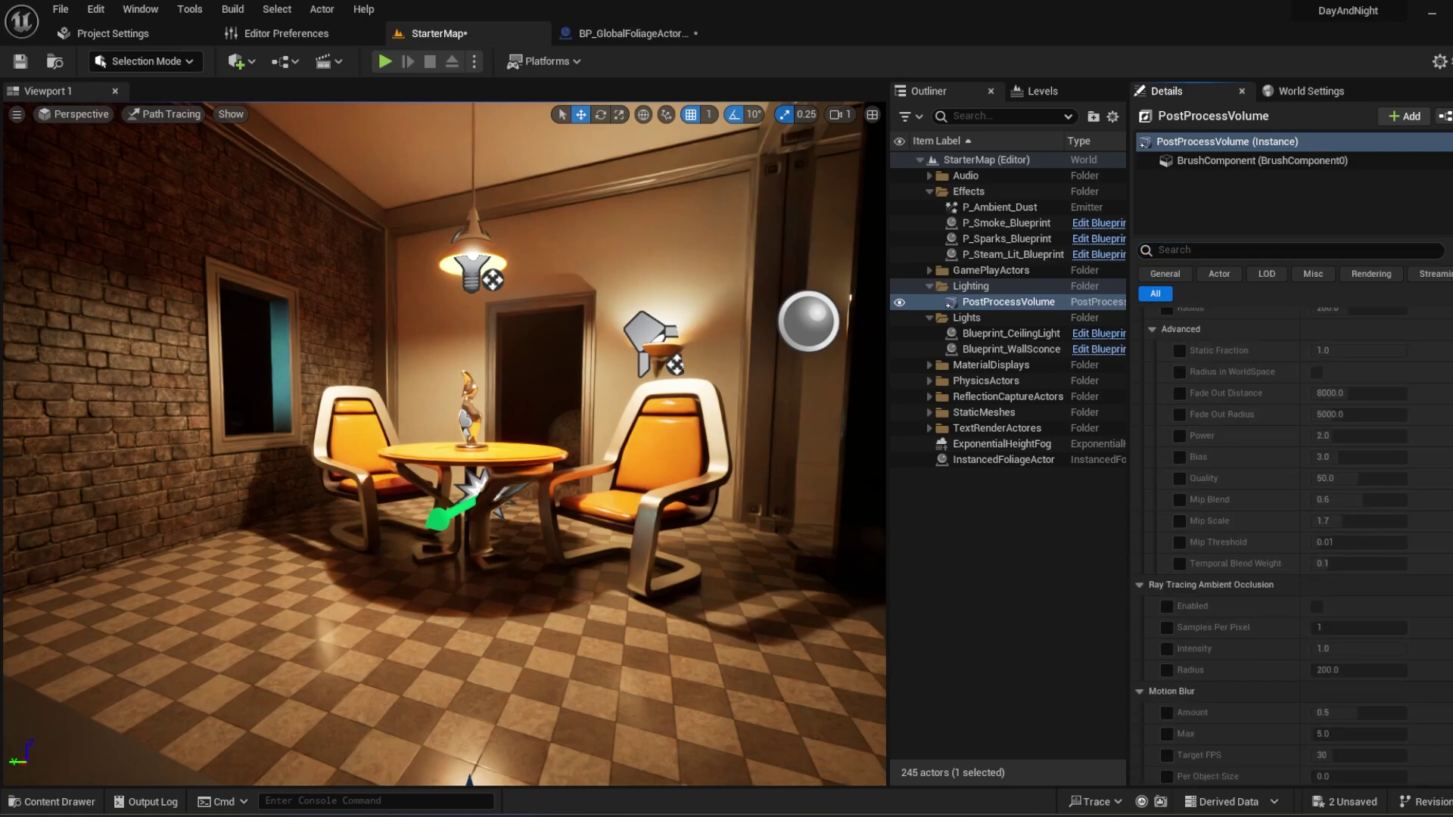
scroll(1211, 492, up, 3)
click(1139, 488)
click(1140, 509)
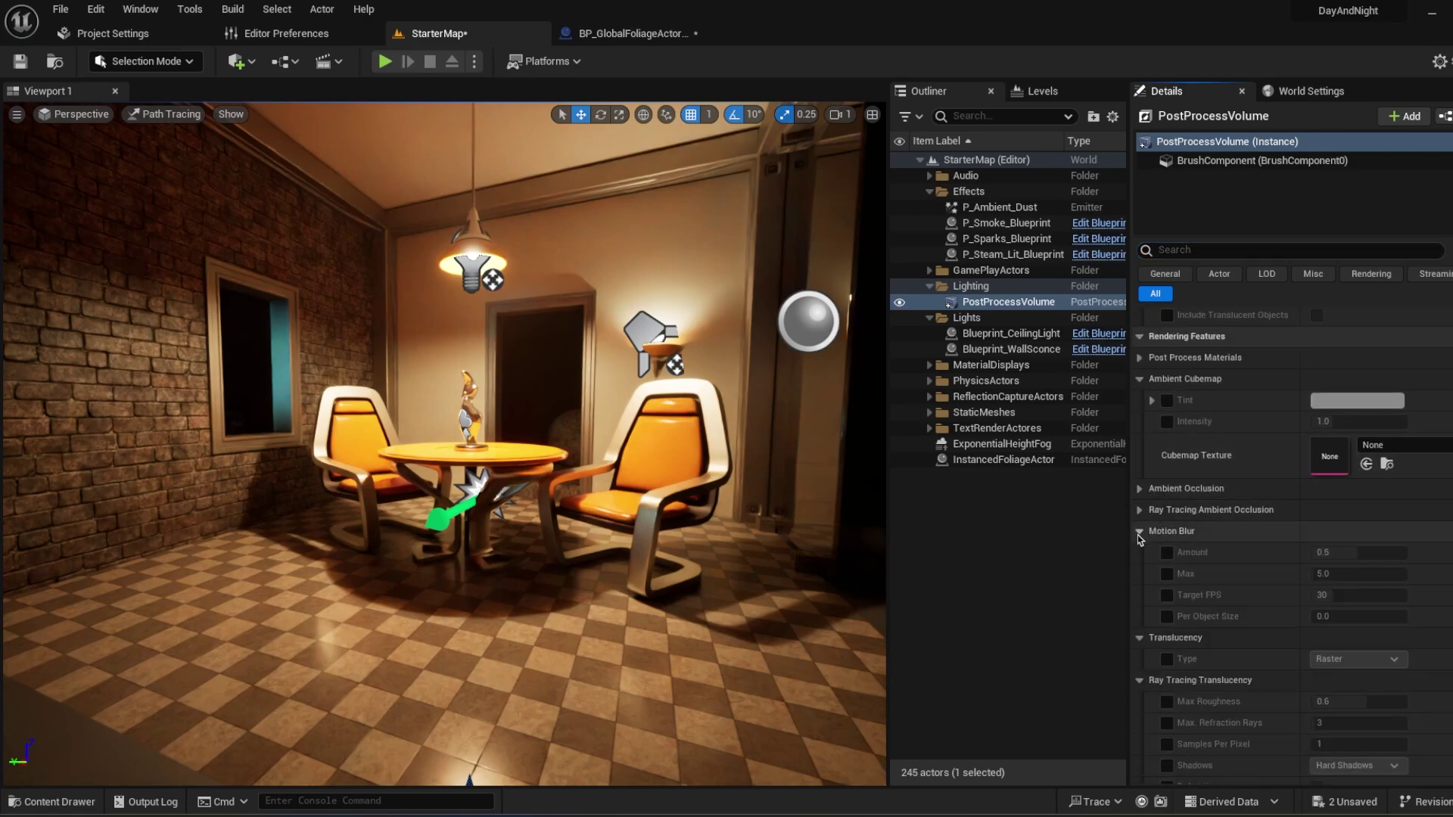
click(1140, 531)
click(1139, 552)
click(1139, 574)
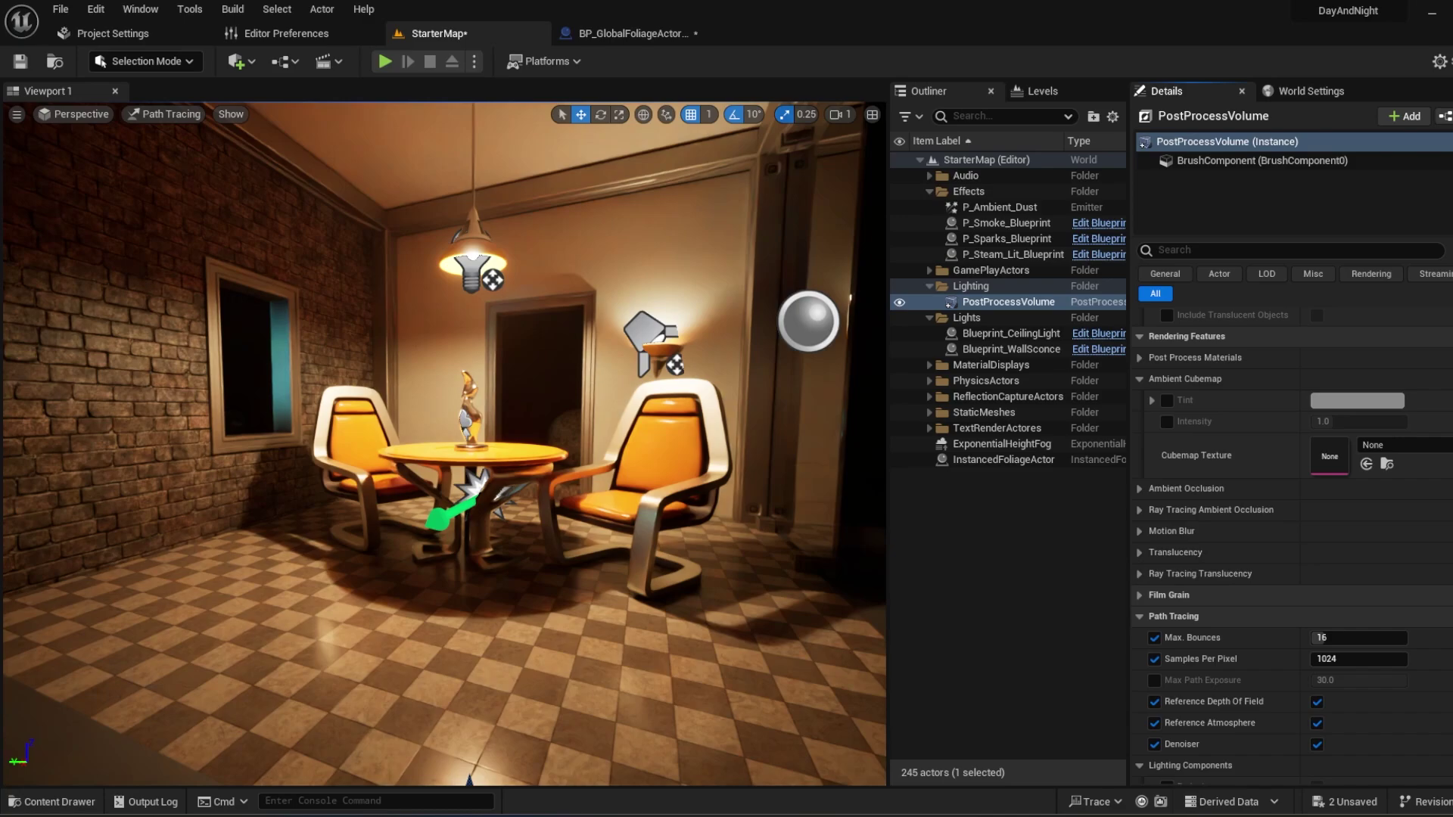
Collapse all Details categories from the display options and deselect the PostProcessVolume.
click(1447, 249)
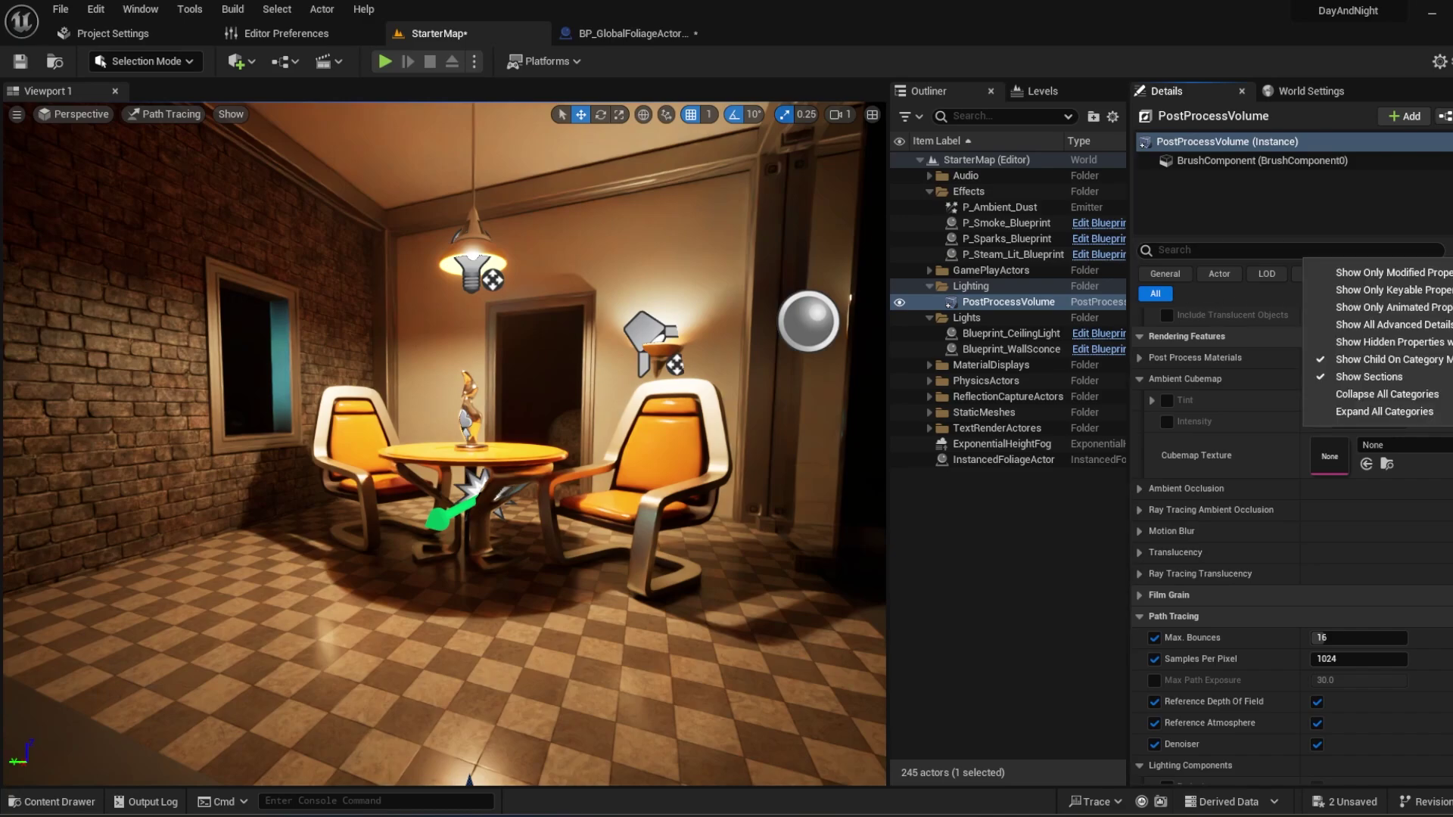
click(1395, 397)
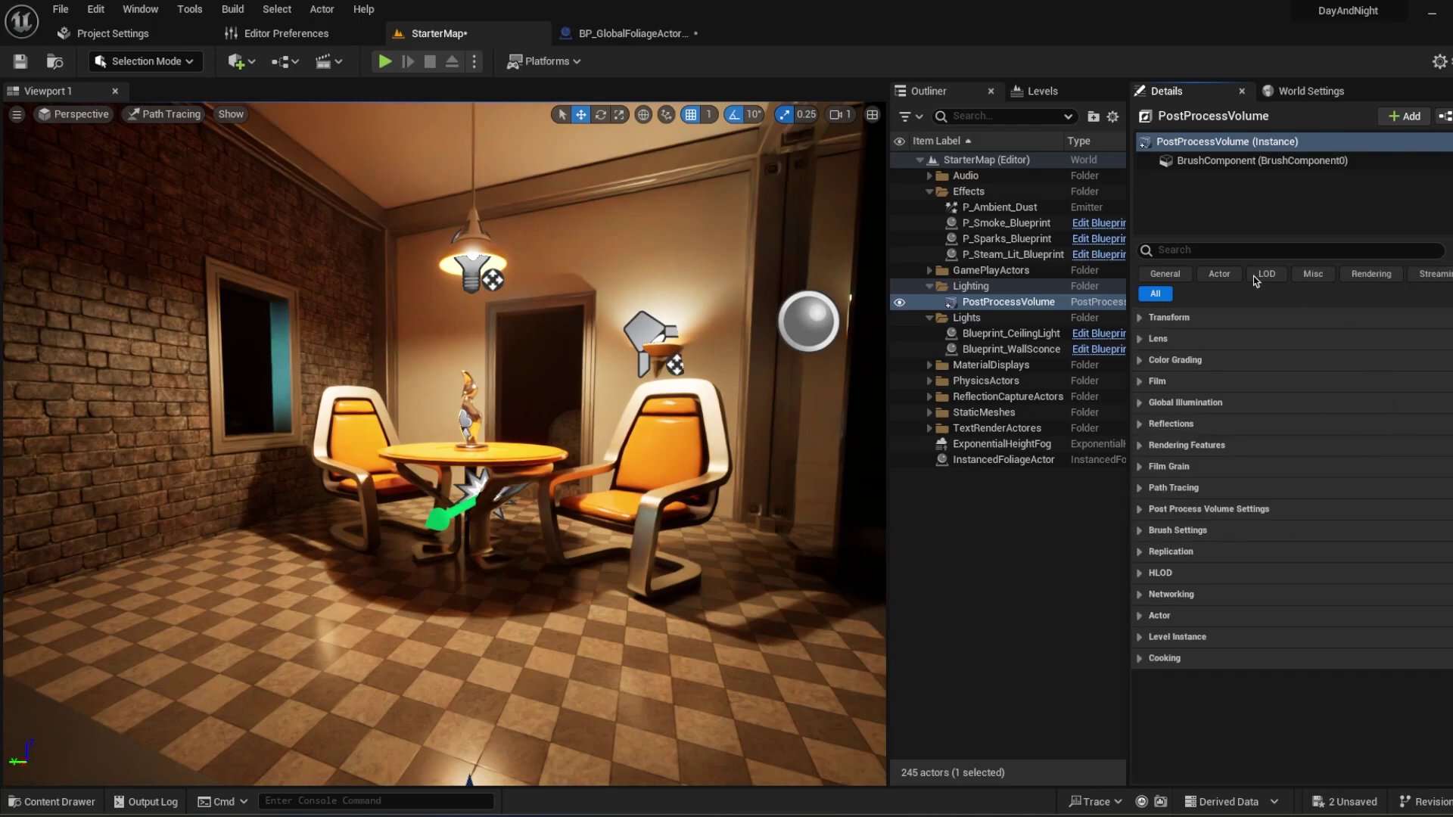
click(1059, 589)
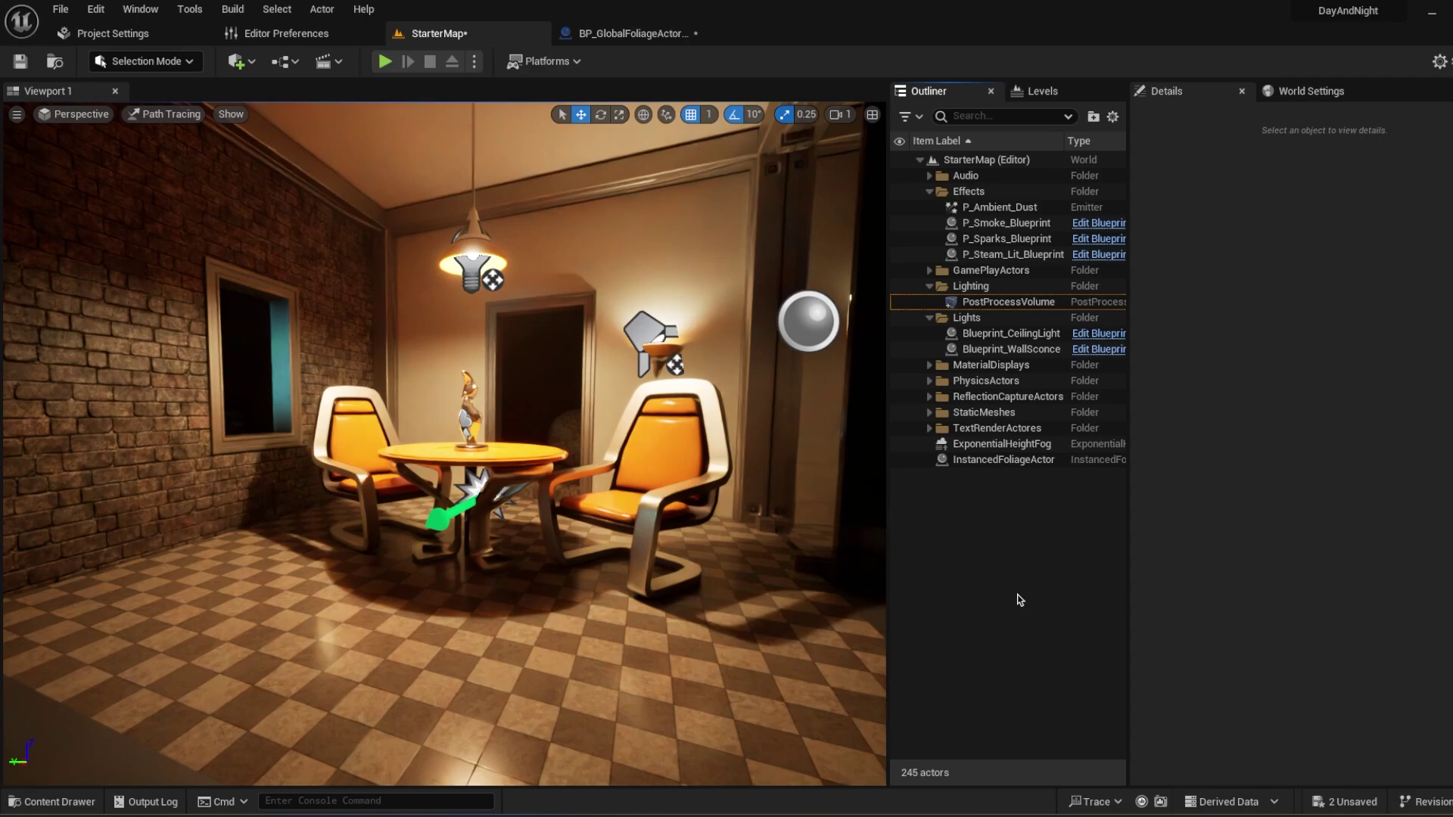
Return the viewport to Lit mode and open Blueprint_Effect_Explosion from the Blueprints folder.
click(53, 801)
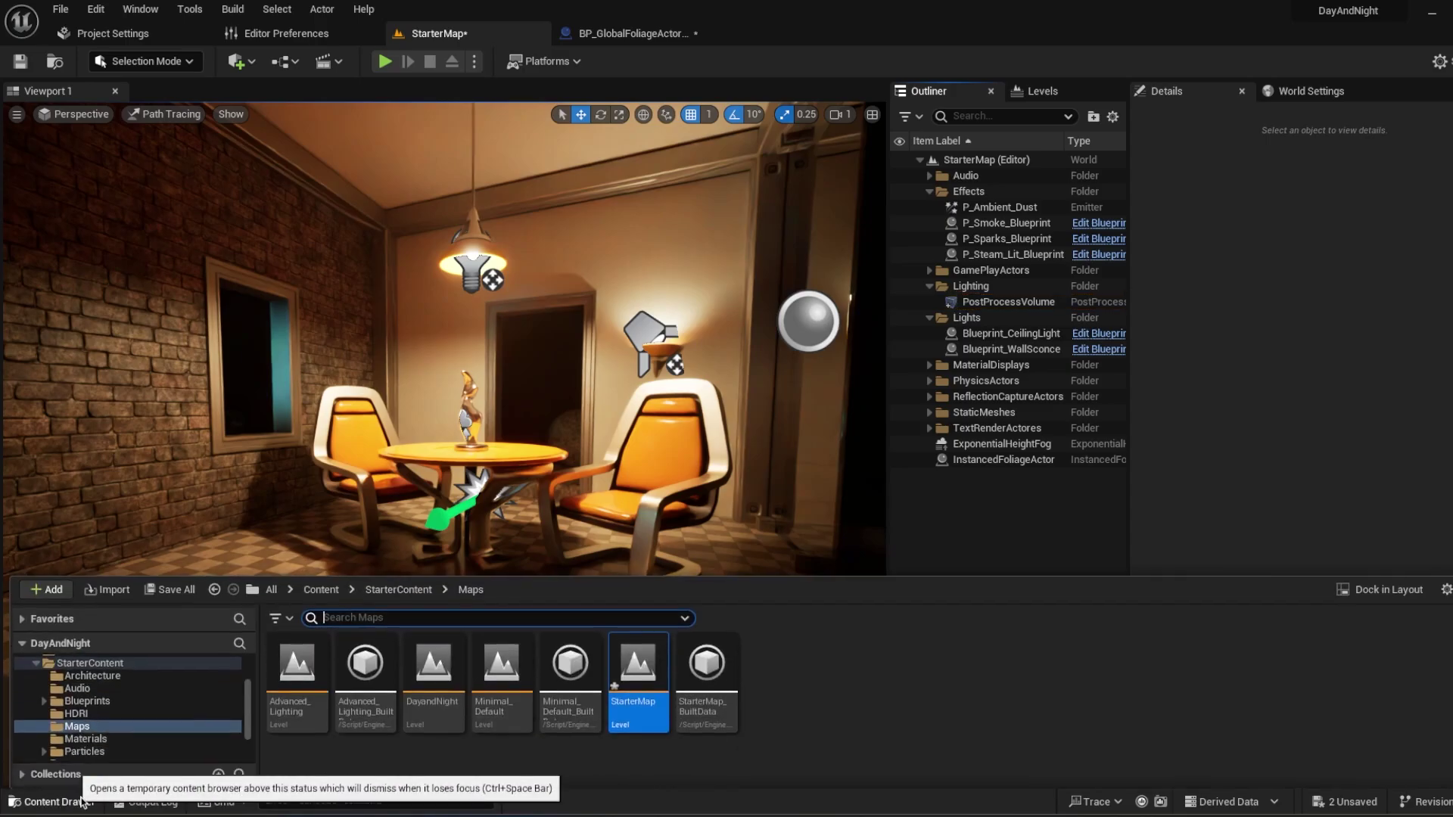
click(87, 702)
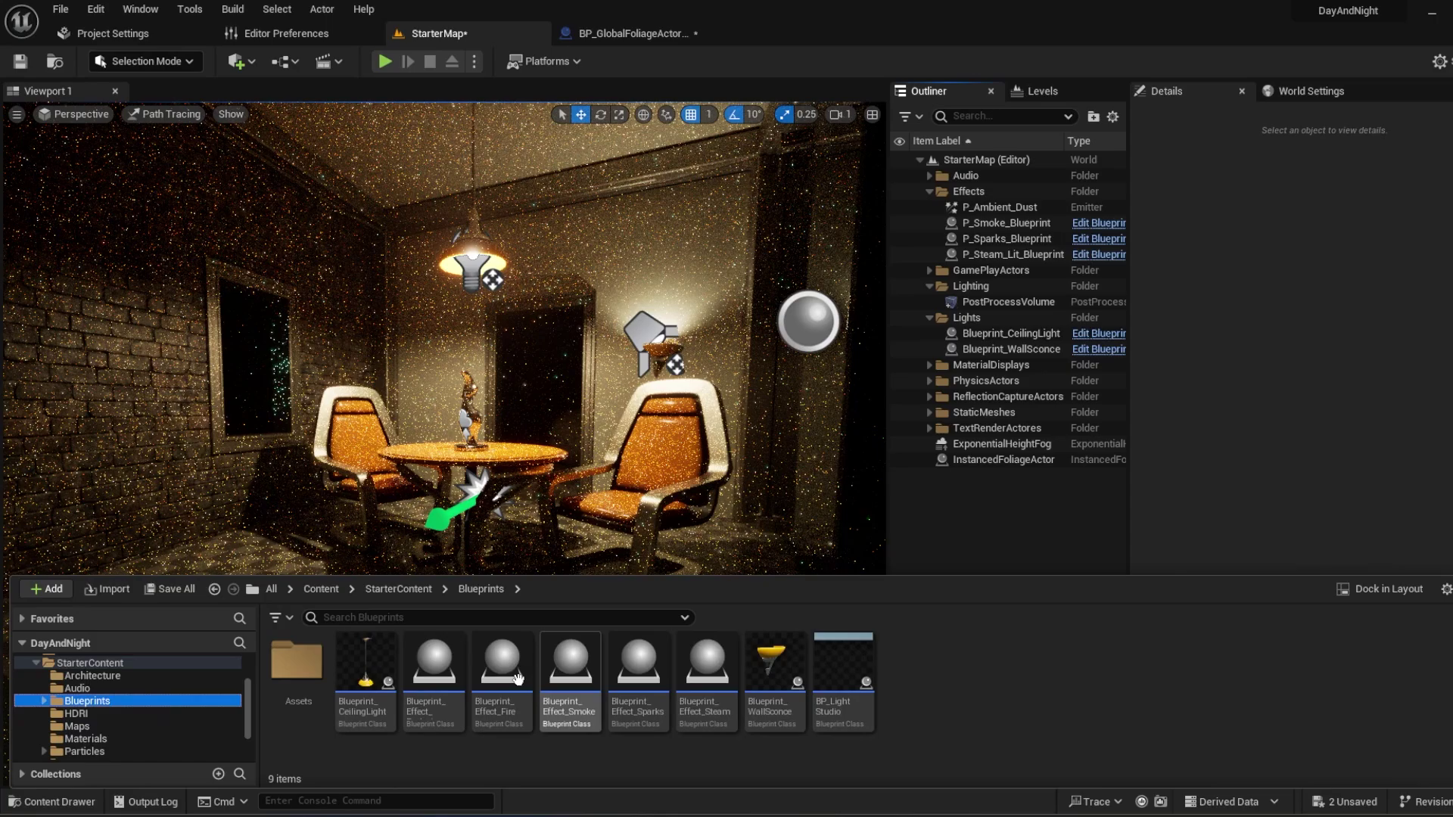
click(156, 115)
click(189, 158)
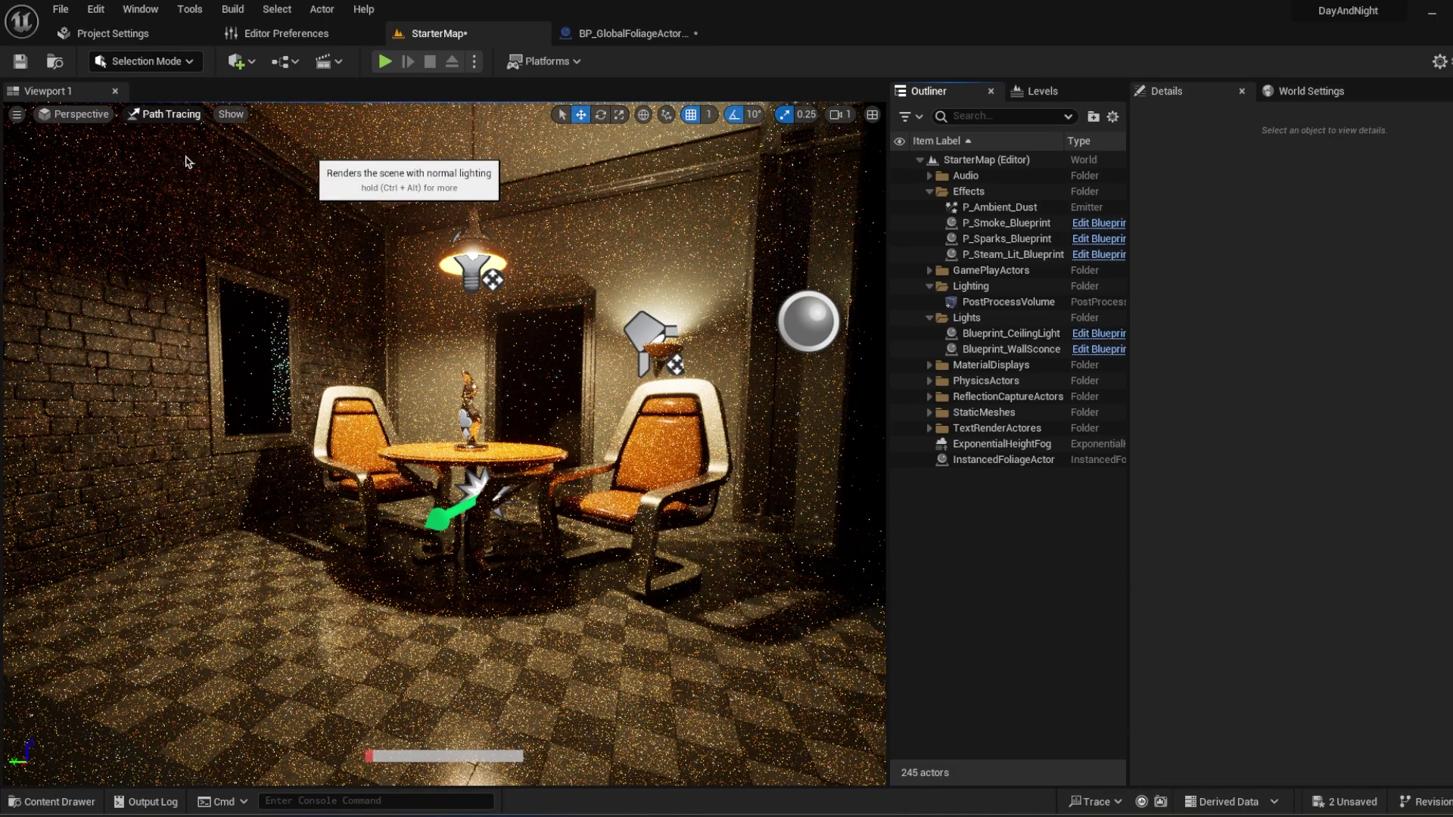
click(53, 802)
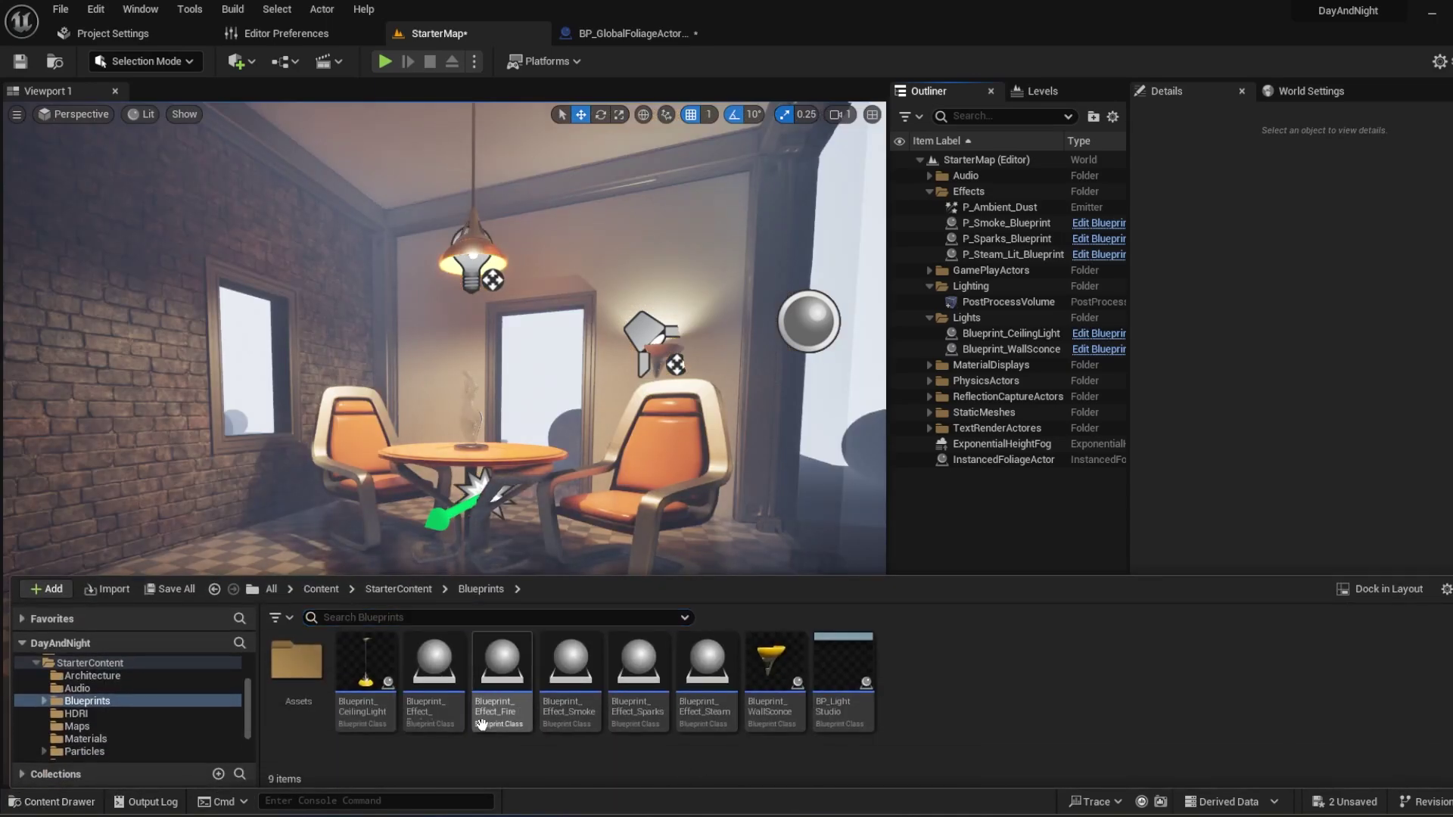
double_click(436, 683)
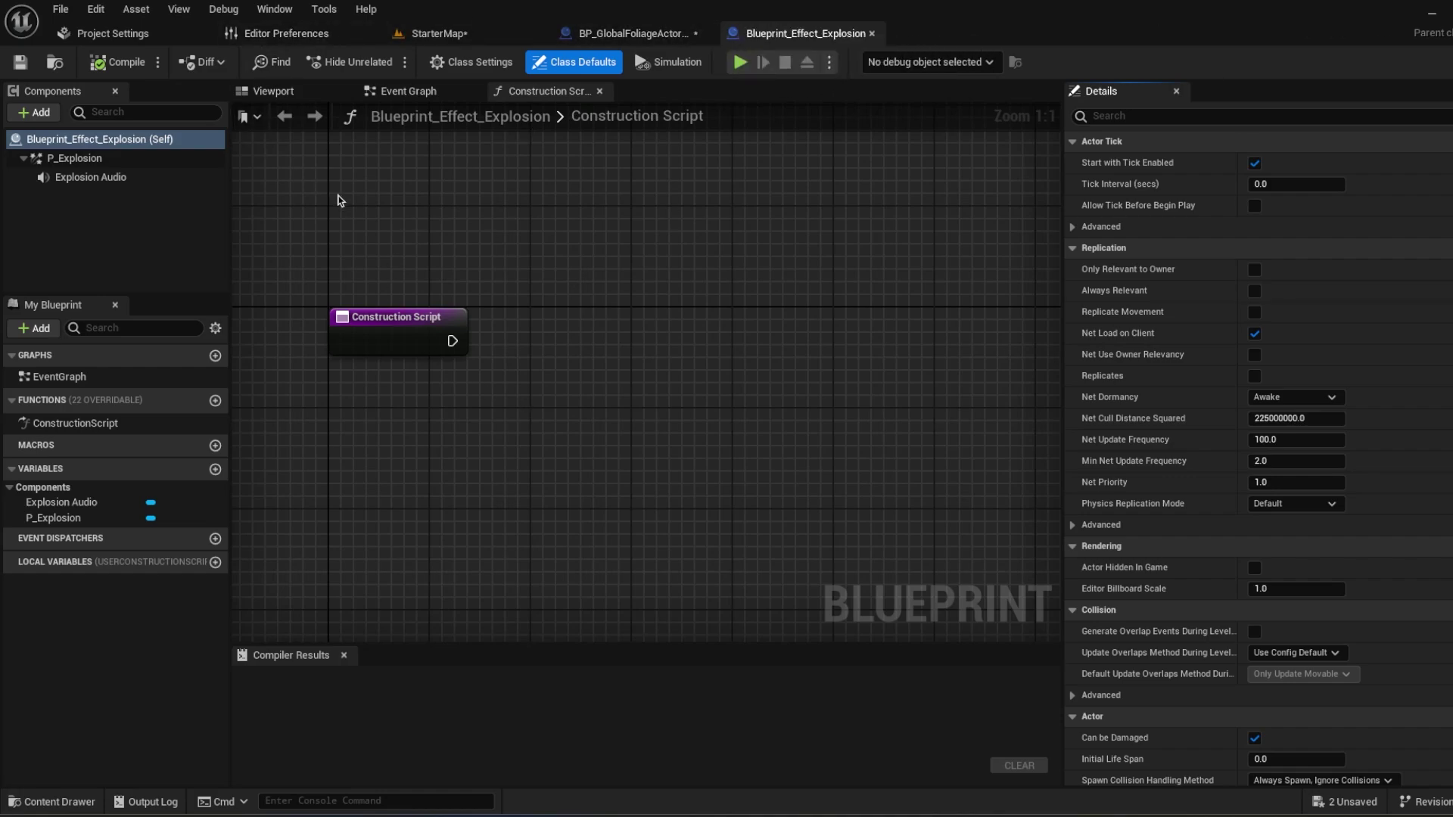
Close the Blueprint_Effect_Explosion editor and go to the Editor Preferences page.
click(872, 33)
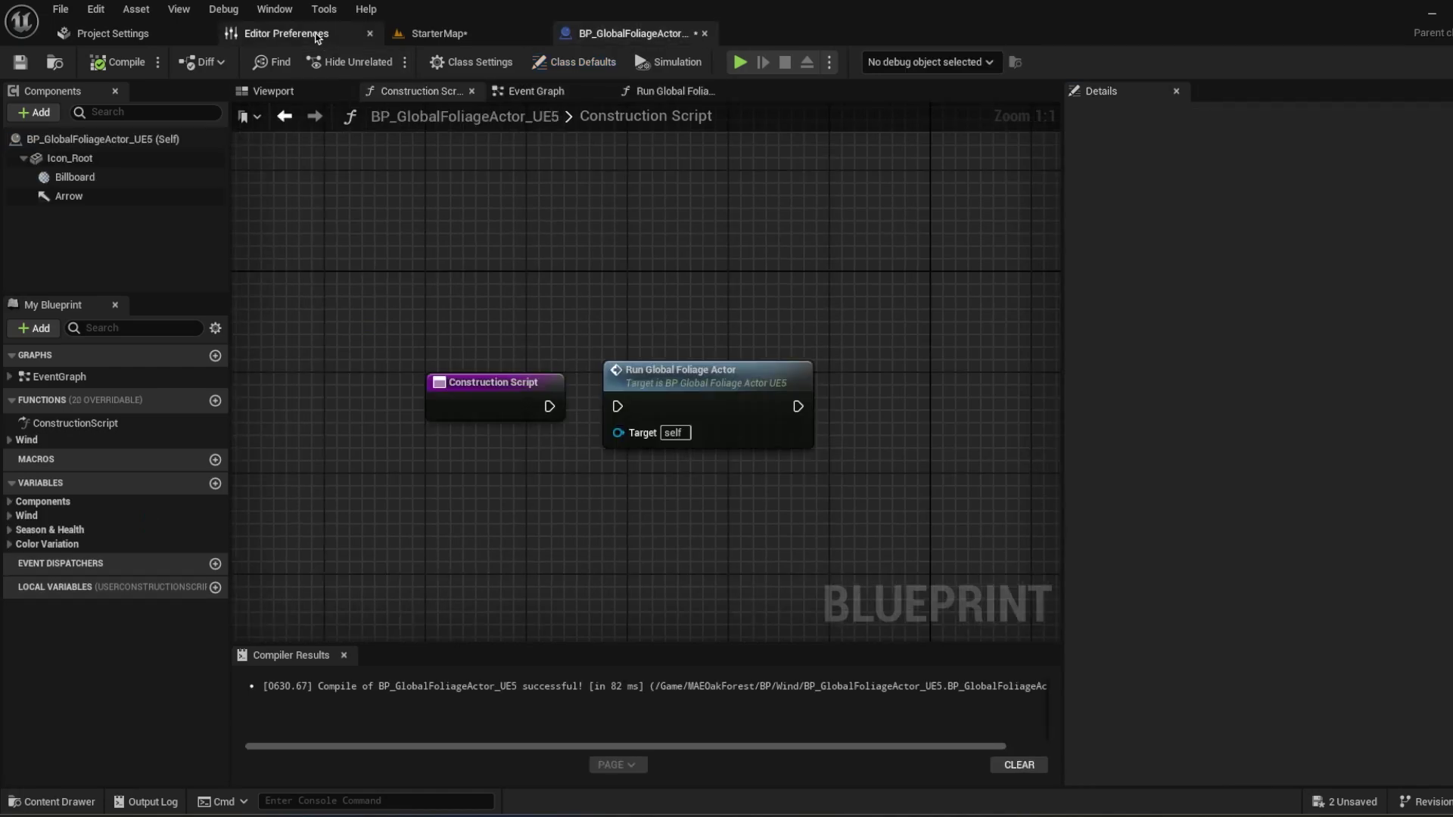
click(286, 34)
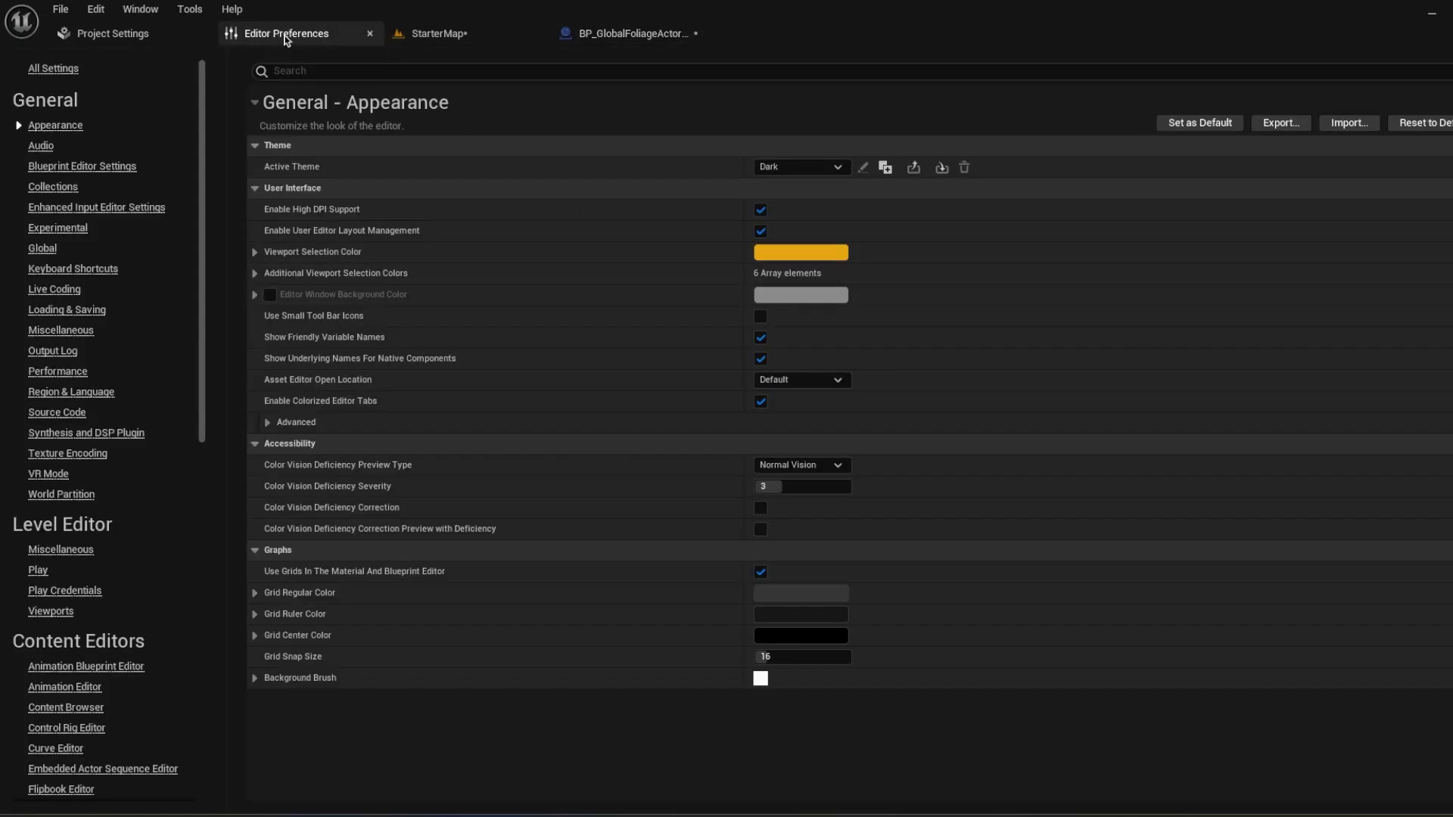
click(76, 14)
mouse_move(95, 15)
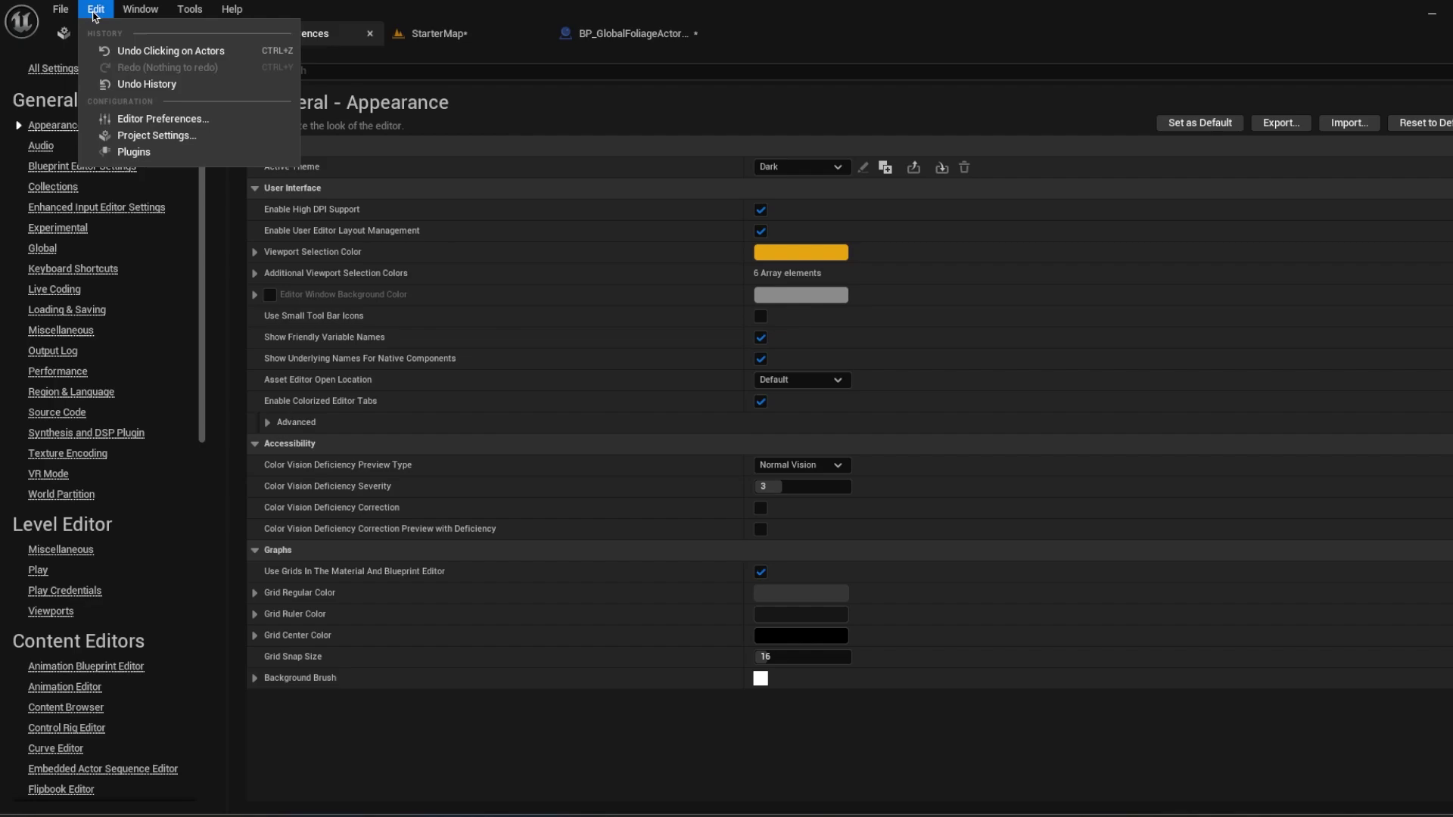
click(891, 742)
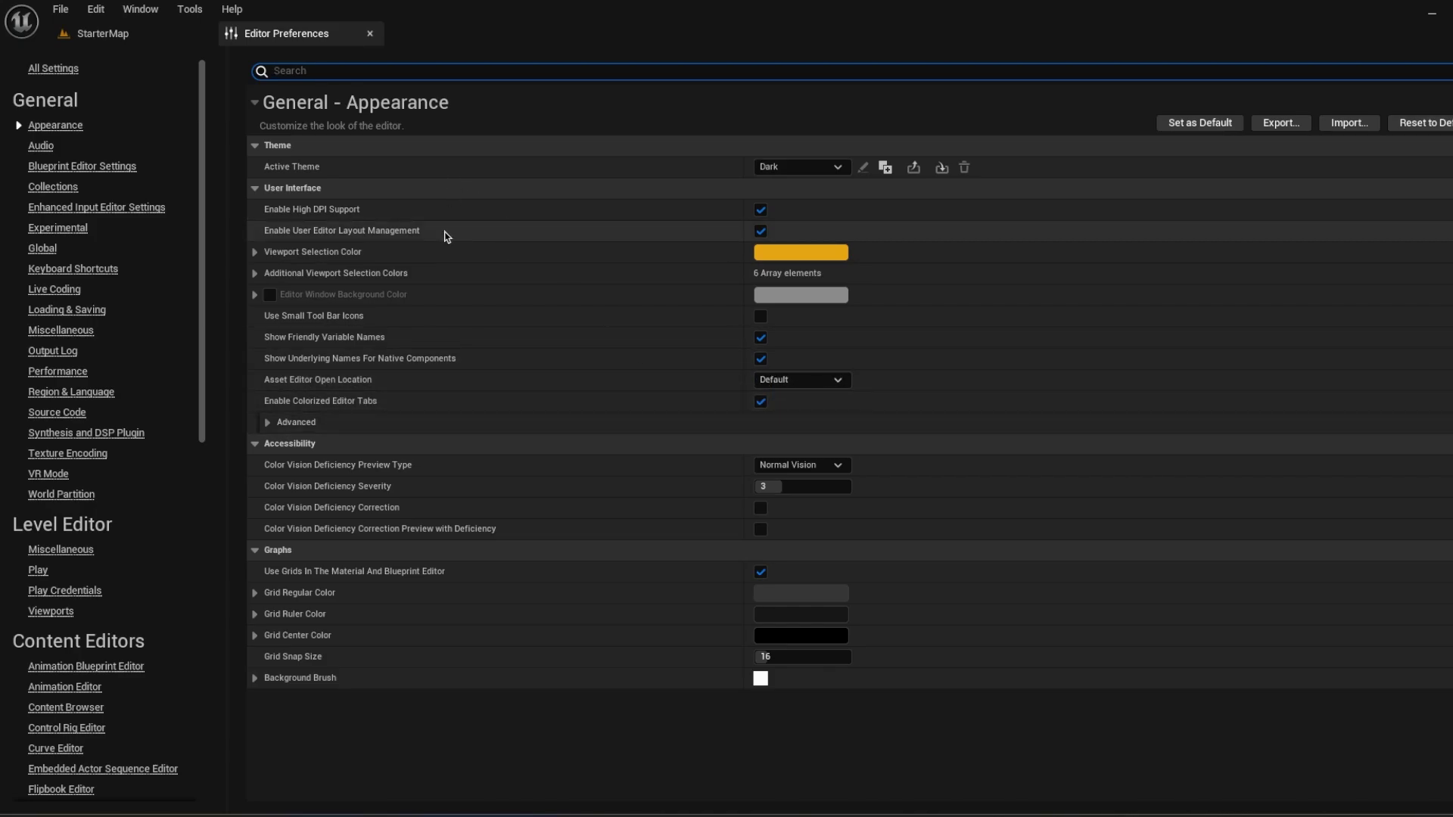
Set Asset Editor Open Location to Main Window and return to the StarterMap level.
click(839, 379)
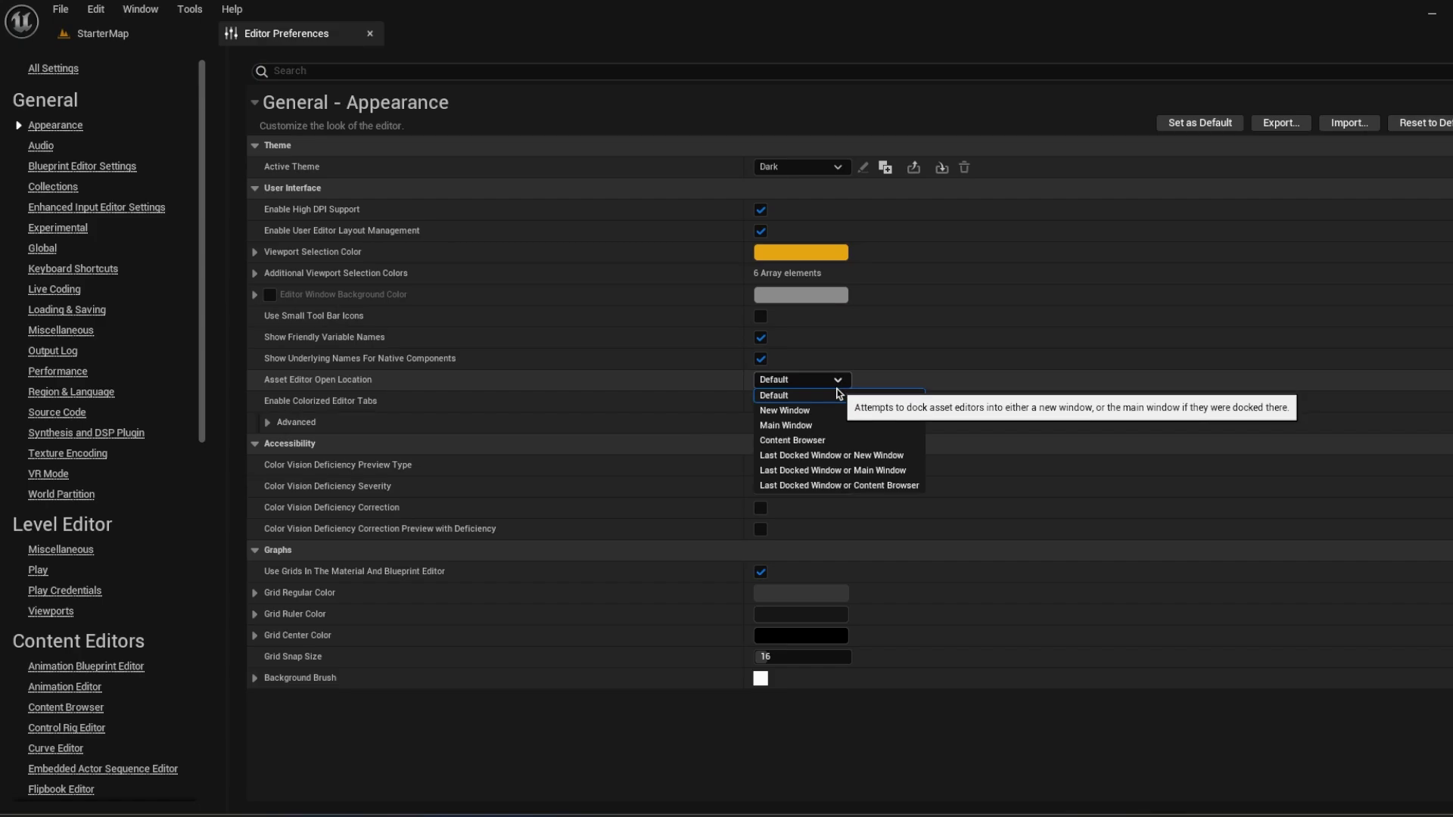
click(786, 424)
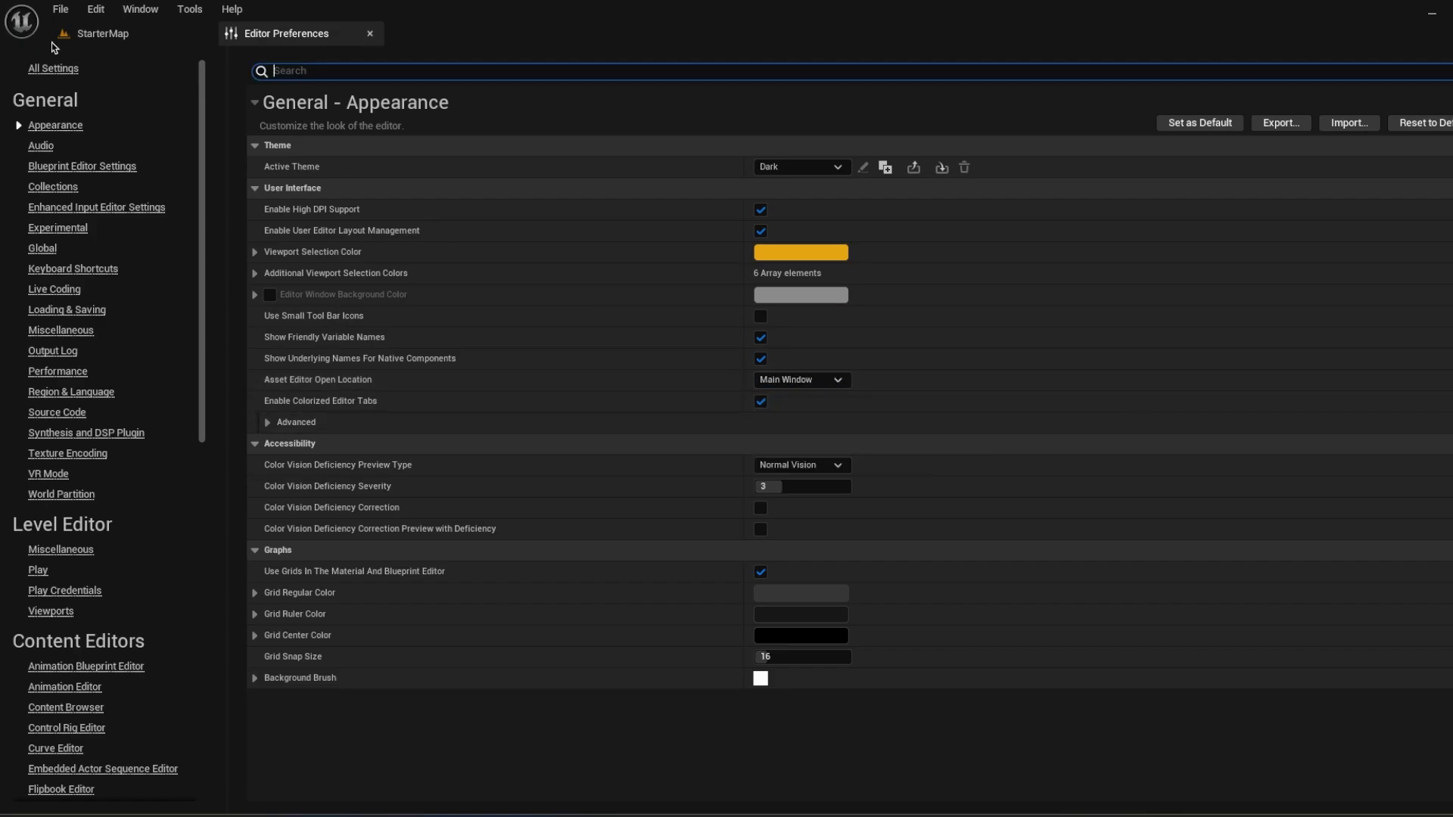
click(76, 34)
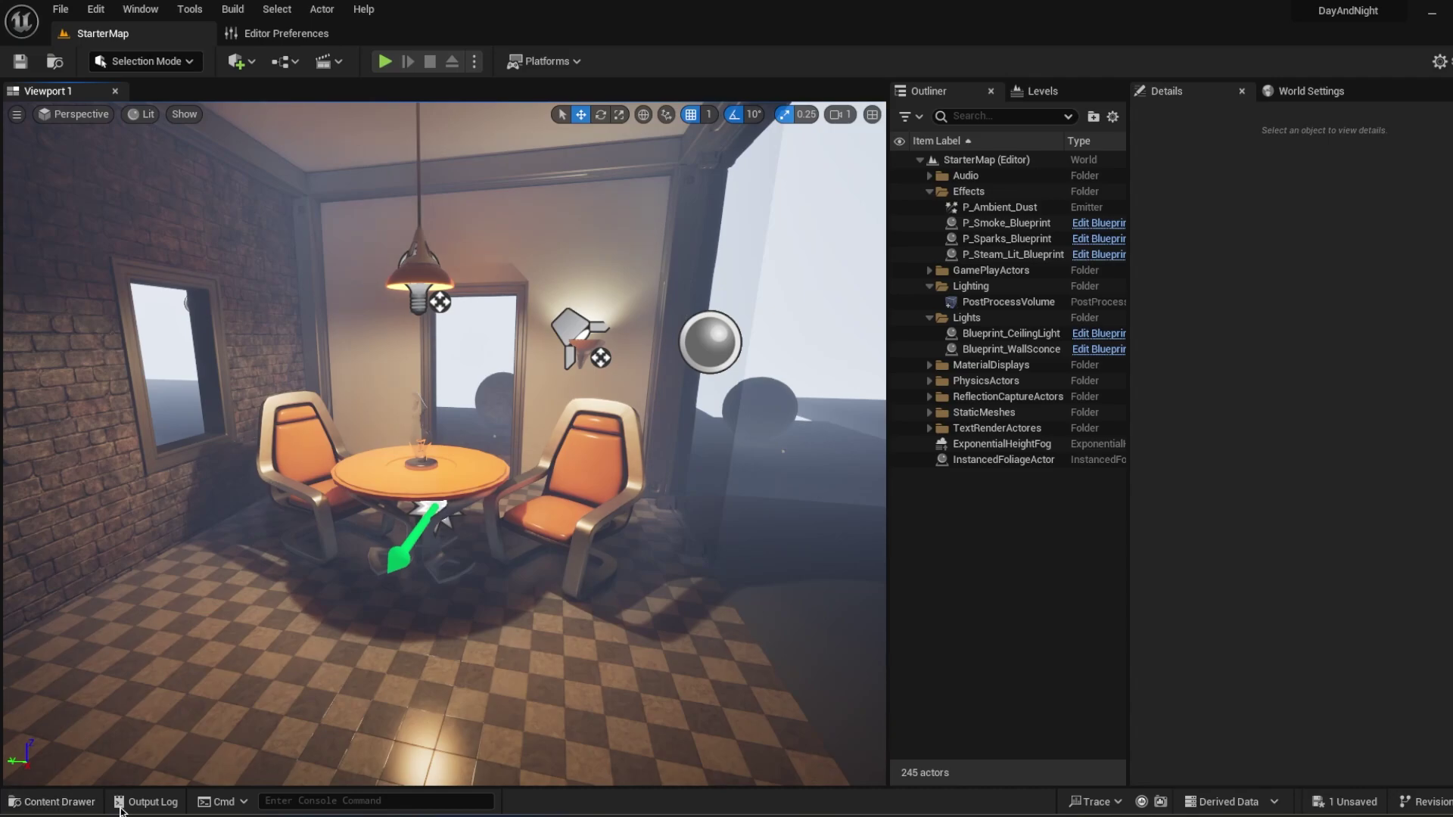
Open Blueprint_Effect_Smoke, Blueprint_Effect_Steam and Blueprint_WallSconce from the Blueprints folder in main-window tabs.
click(51, 801)
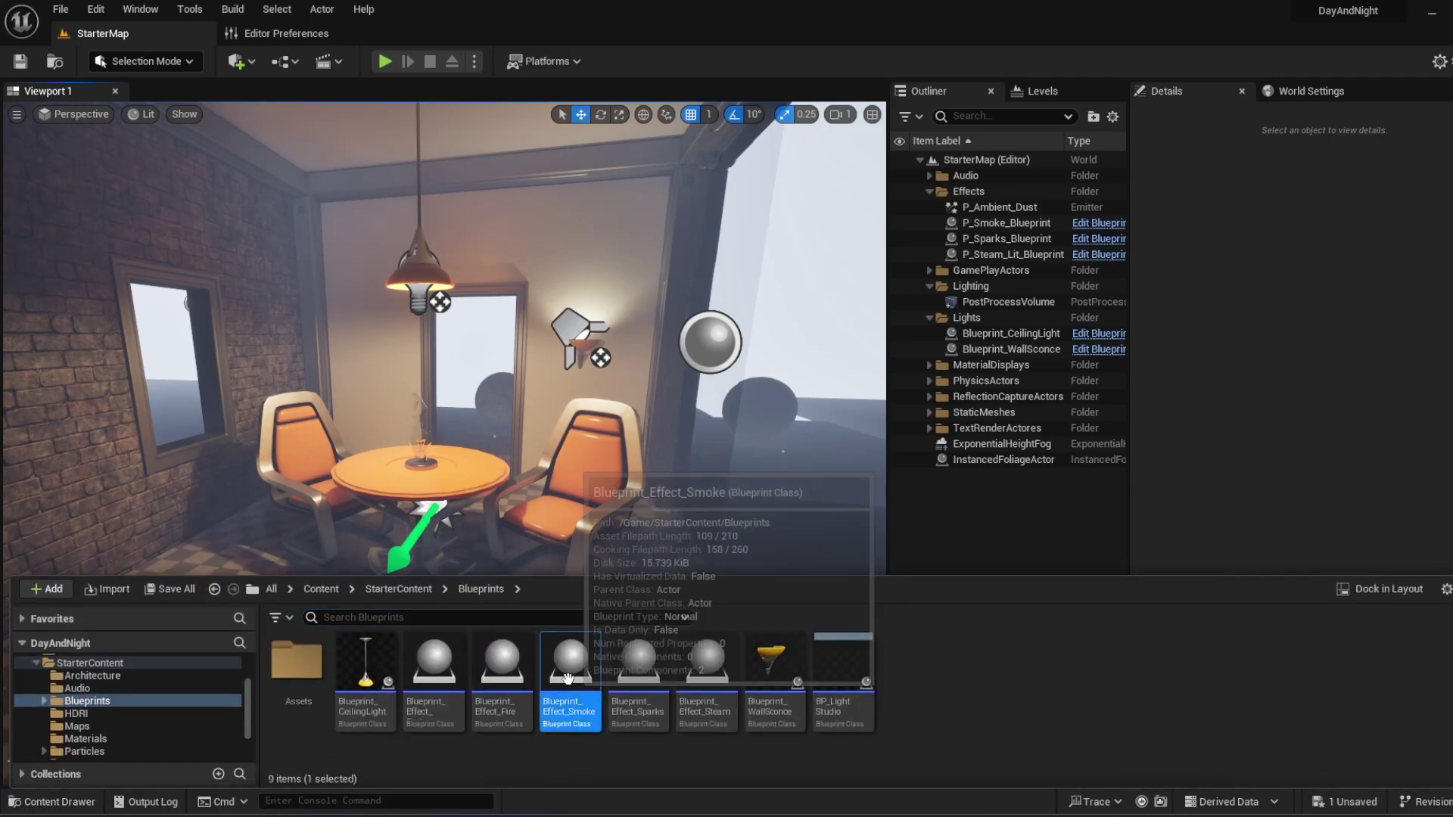
double_click(568, 677)
click(51, 801)
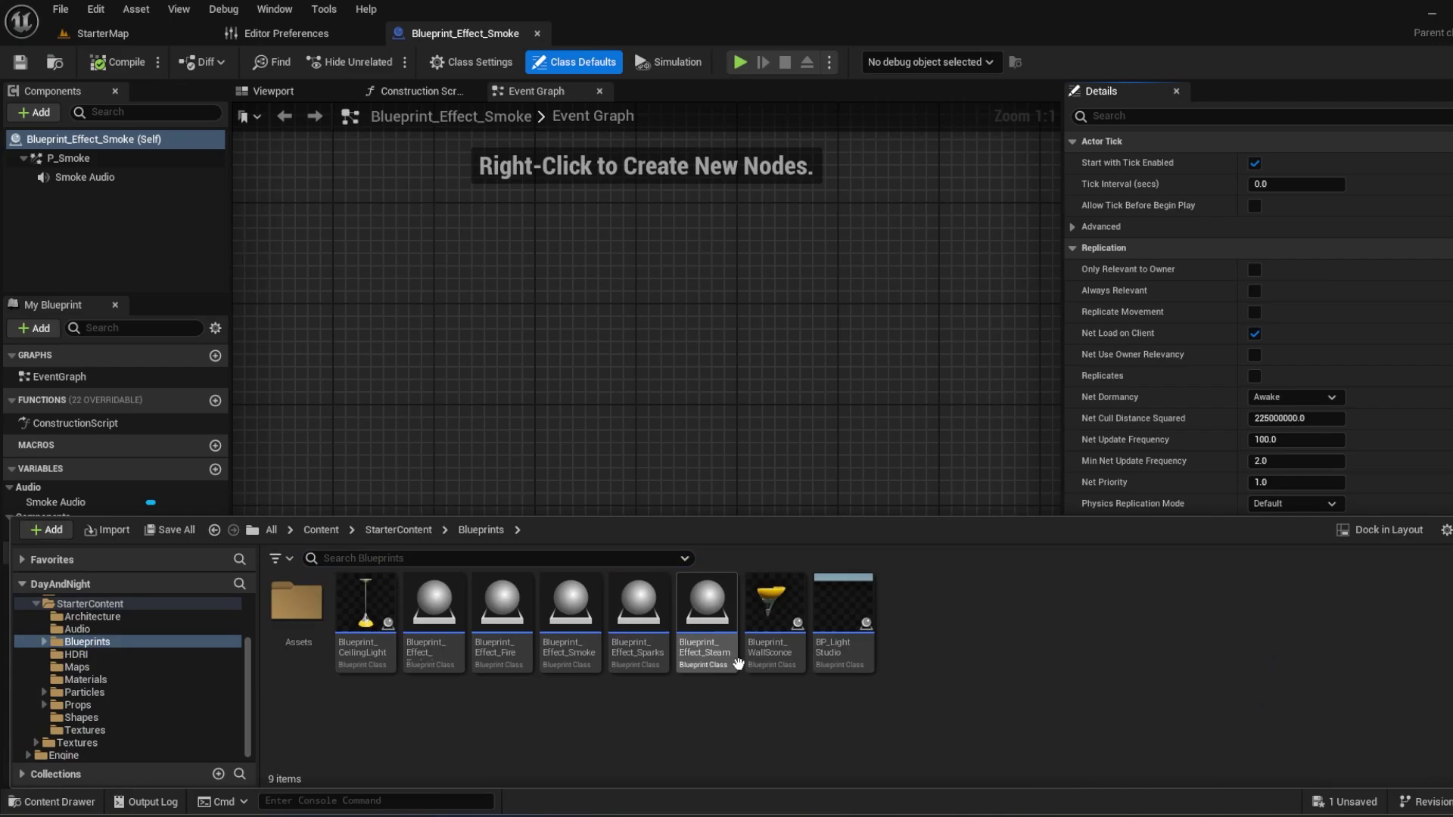
double_click(738, 664)
click(51, 801)
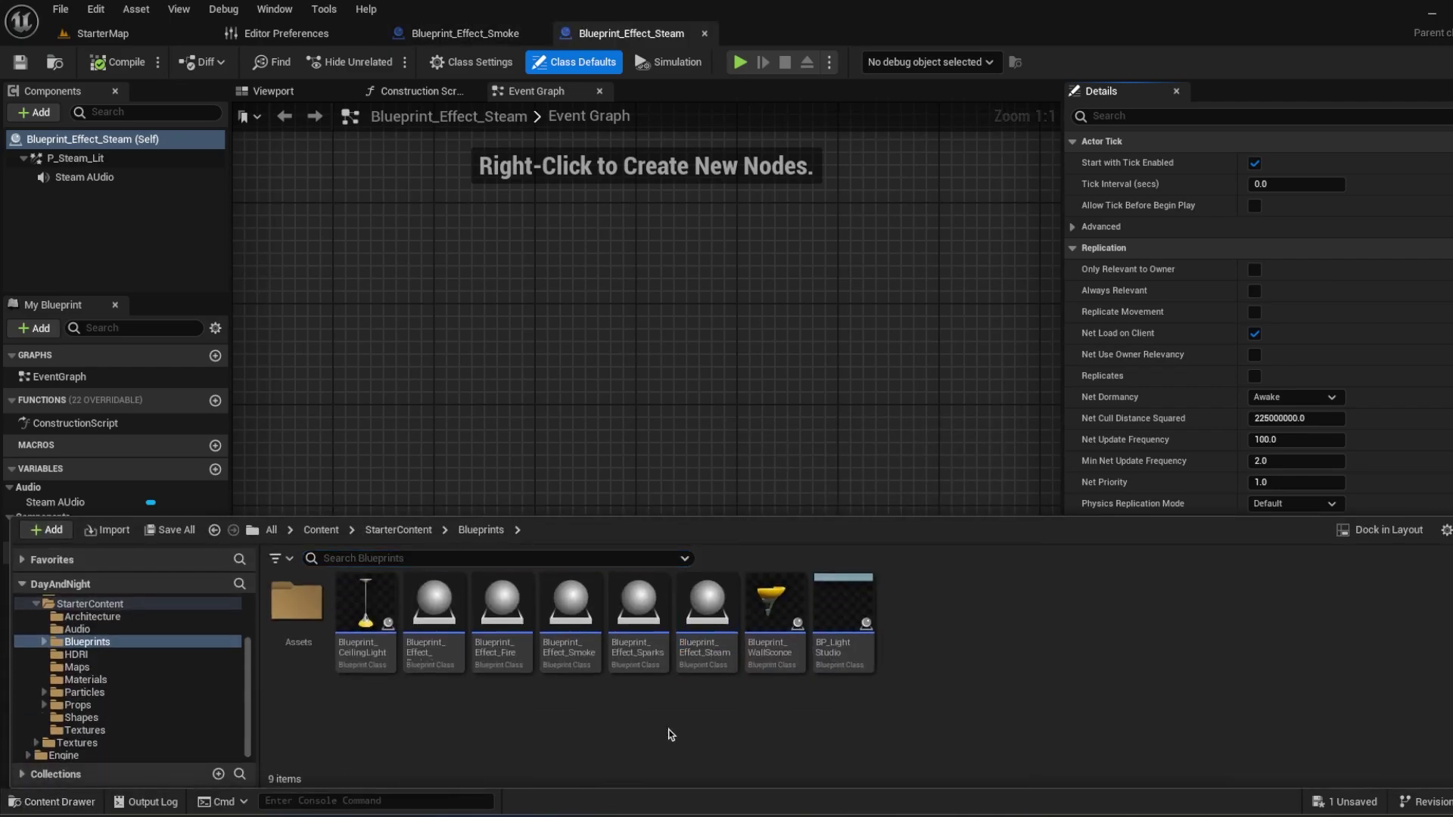
double_click(770, 609)
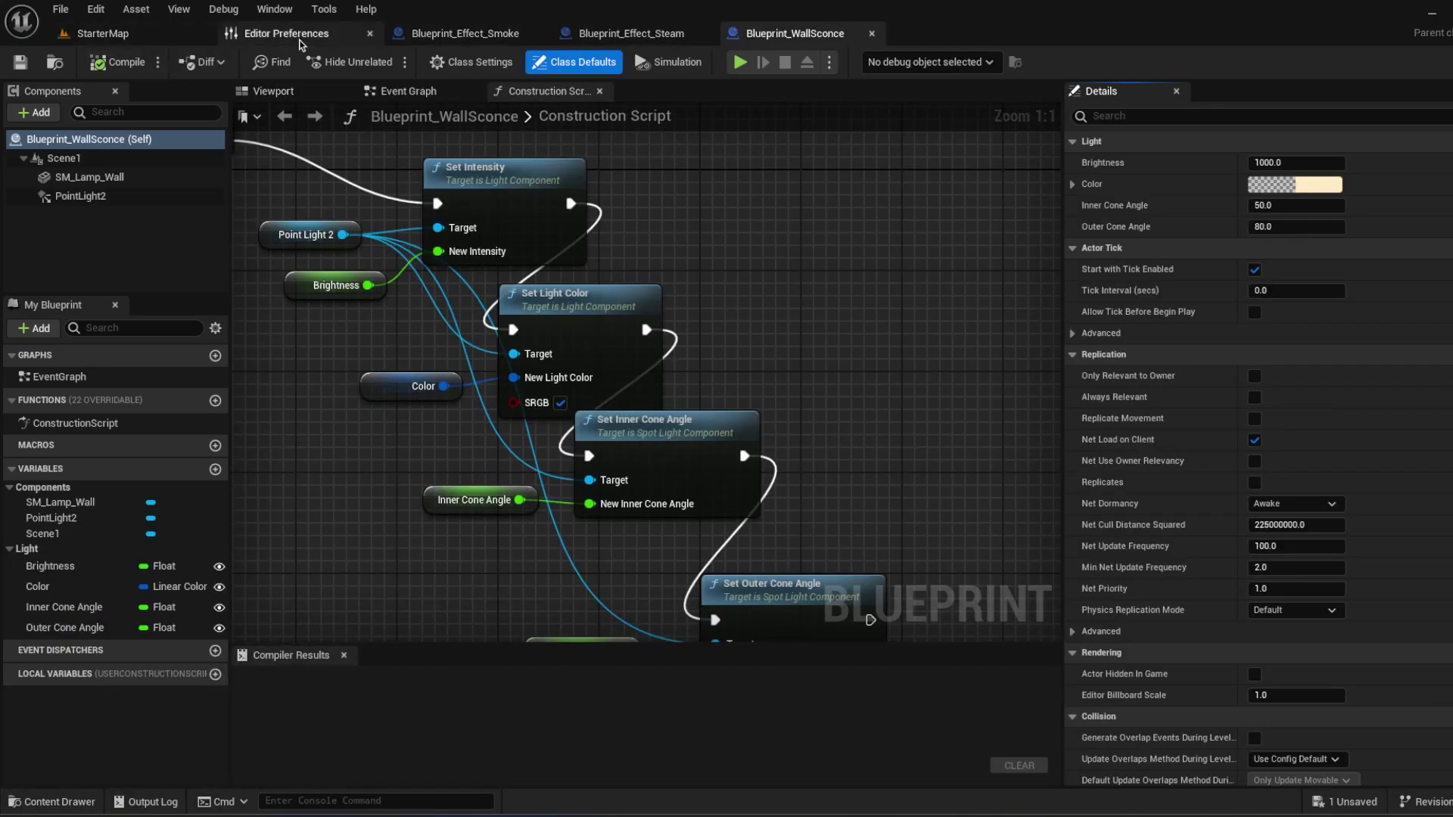
click(295, 33)
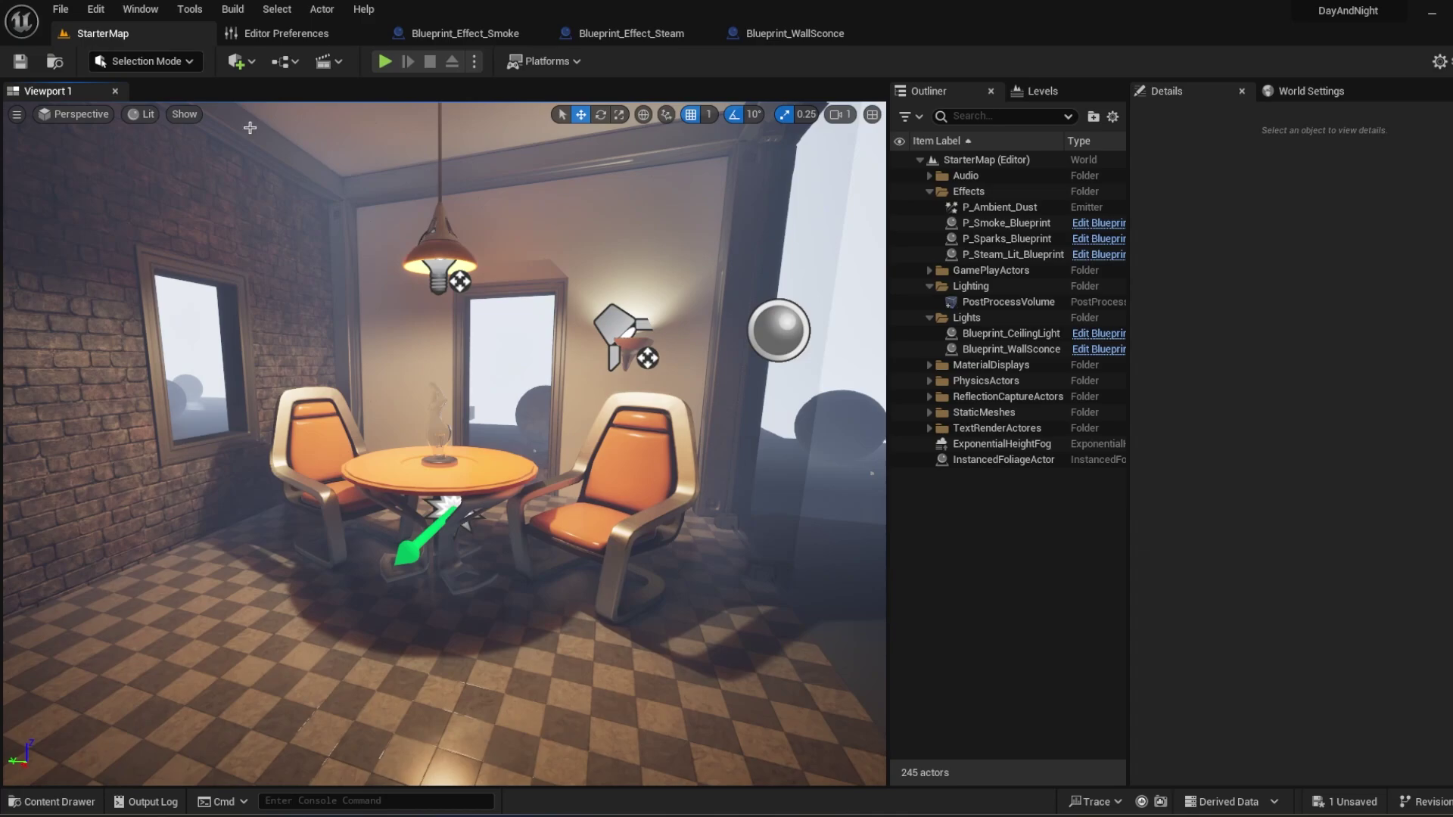
Open Project Settings' Maps & Modes page and list the available editor startup maps.
click(92, 10)
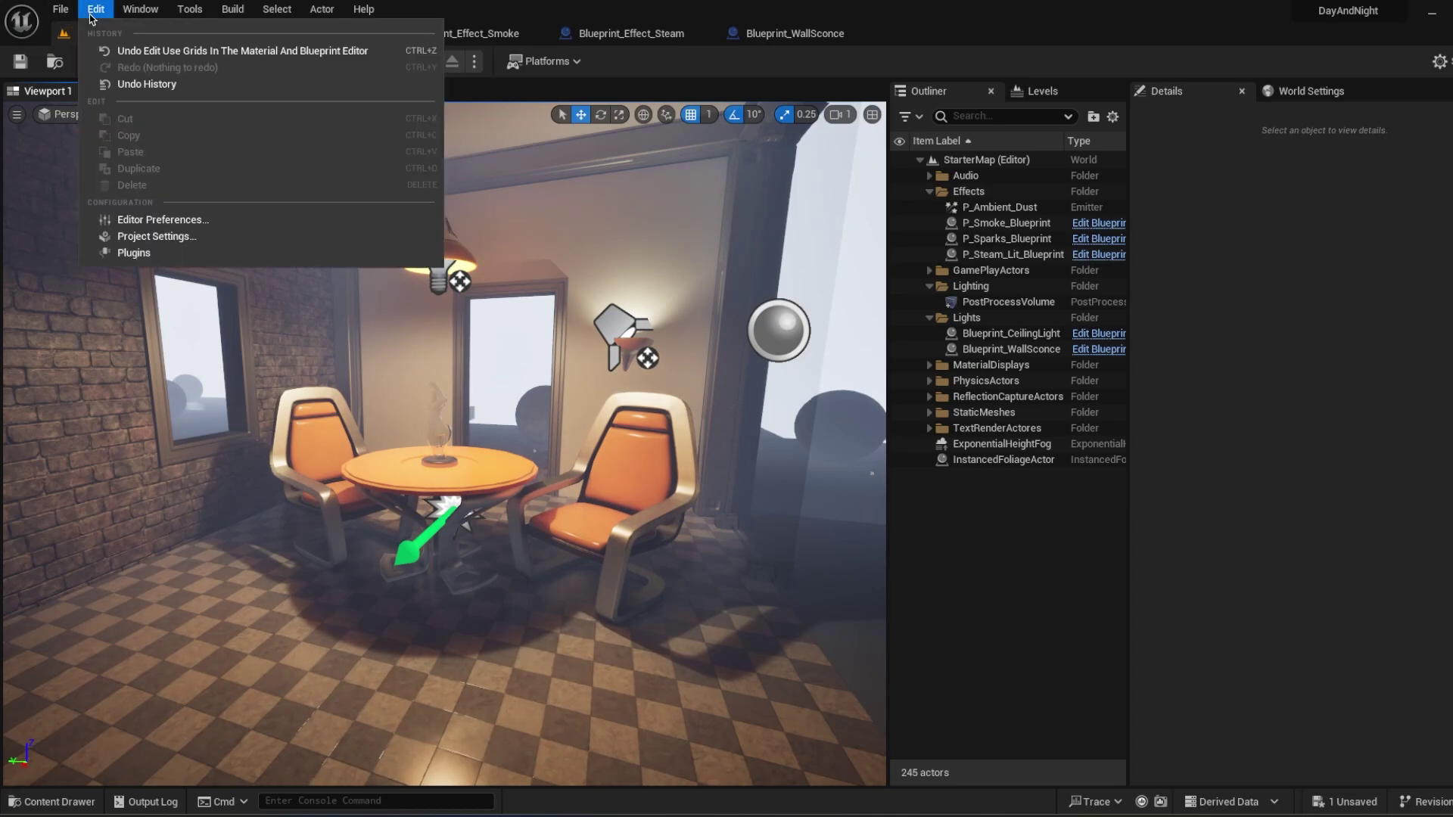
click(163, 236)
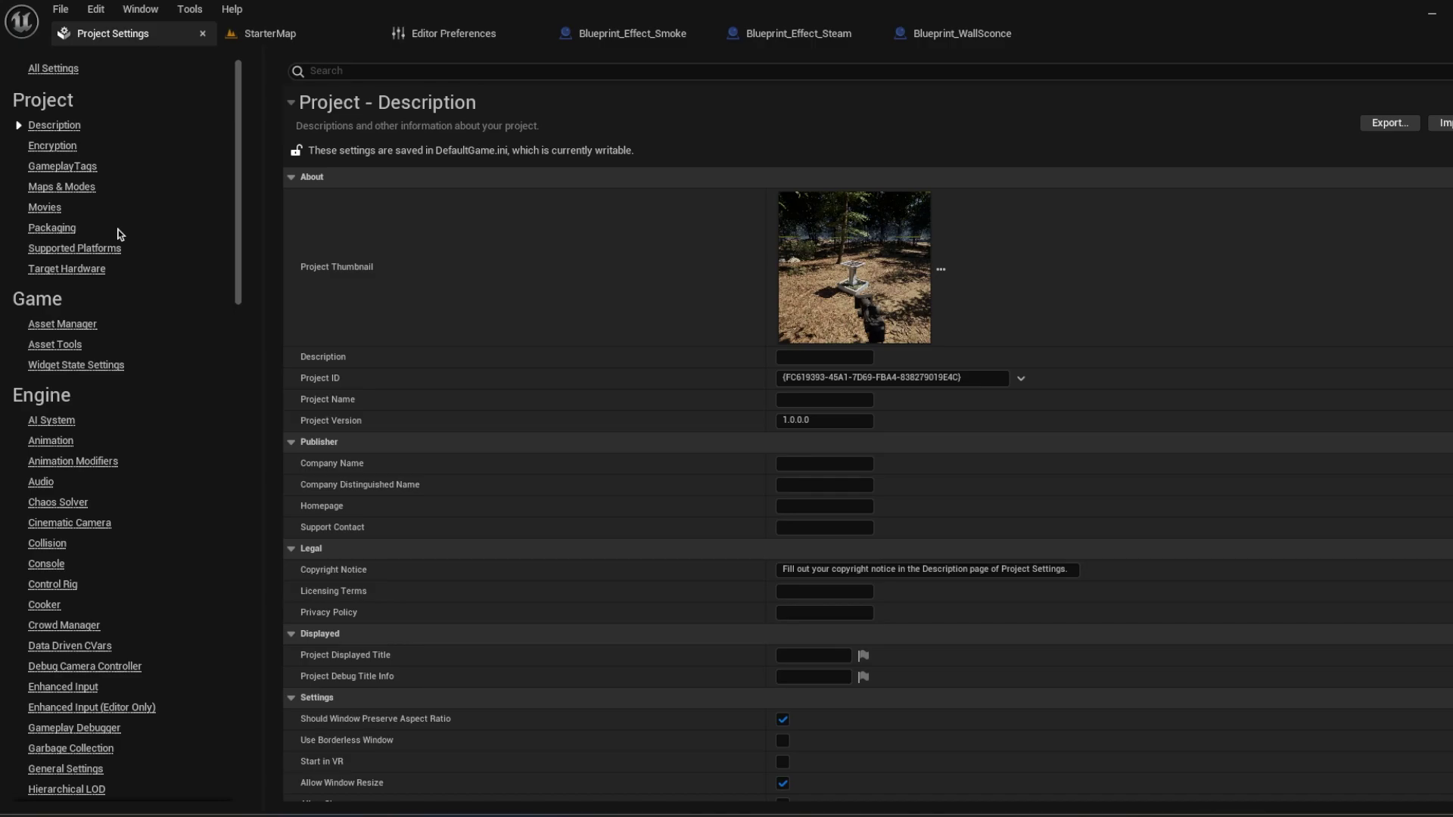
click(61, 189)
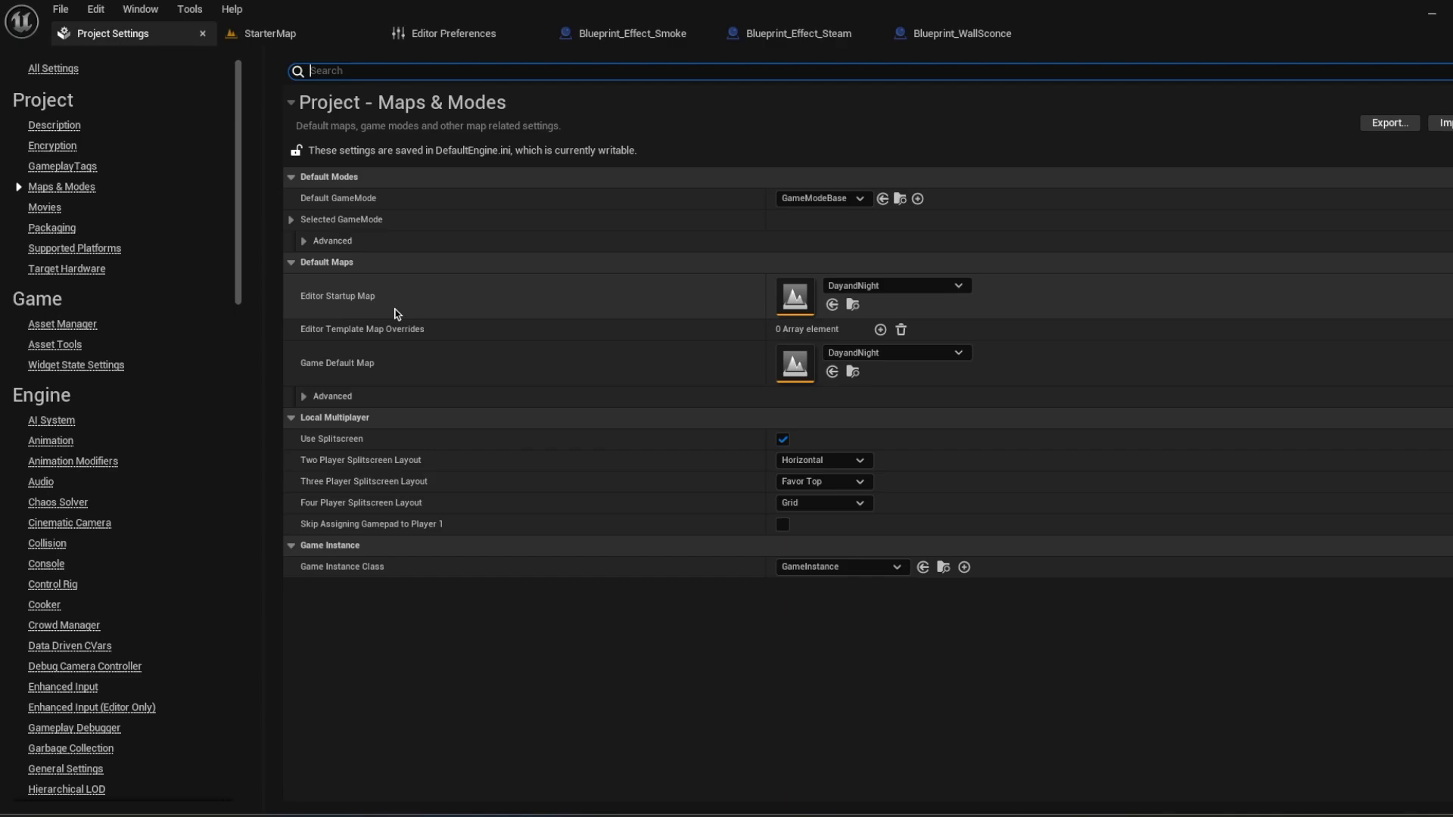
click(840, 286)
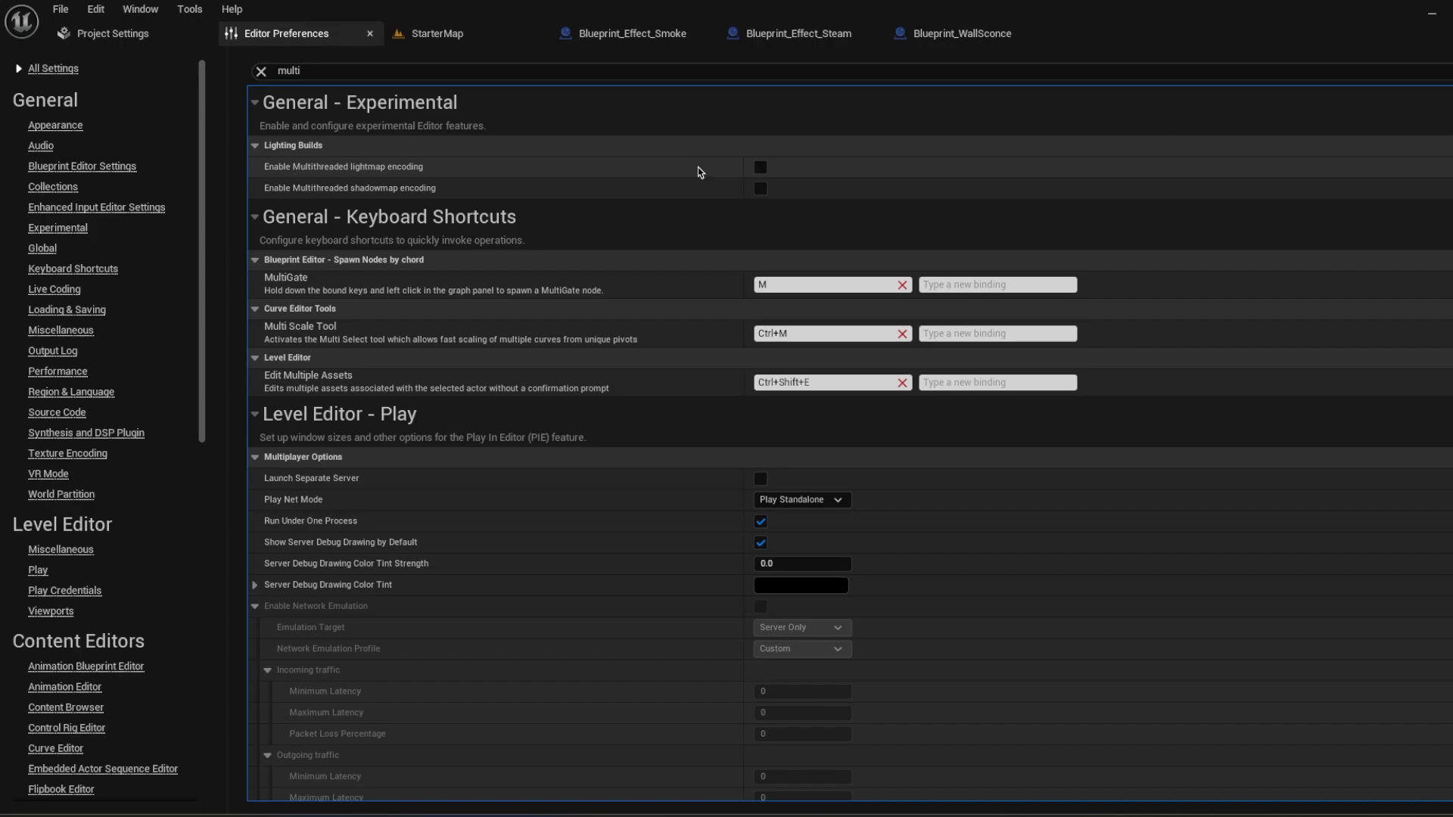
Enable multithreaded lightmap and shadowmap encoding in Editor Preferences.
click(761, 167)
click(760, 188)
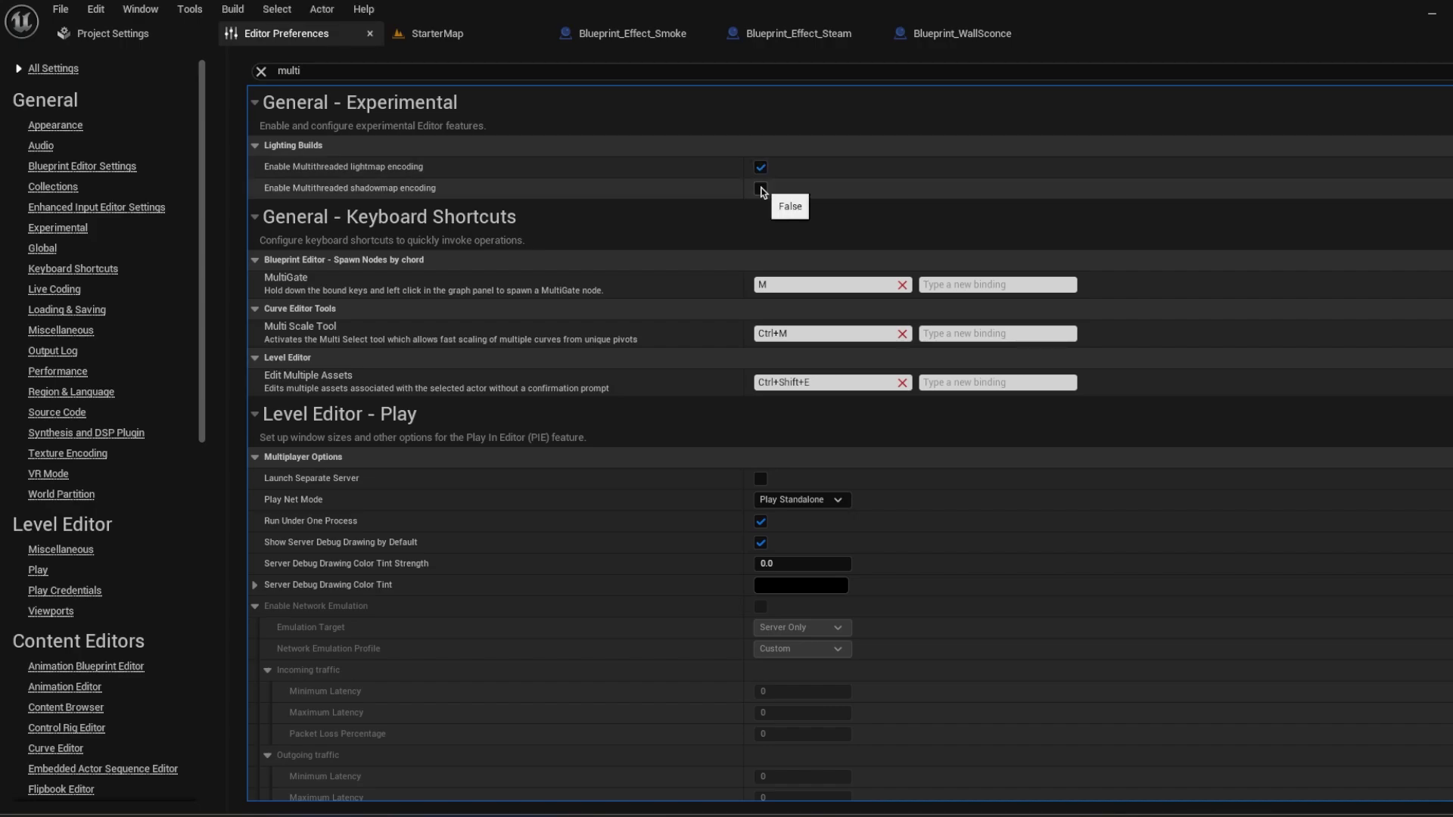
click(709, 219)
click(408, 217)
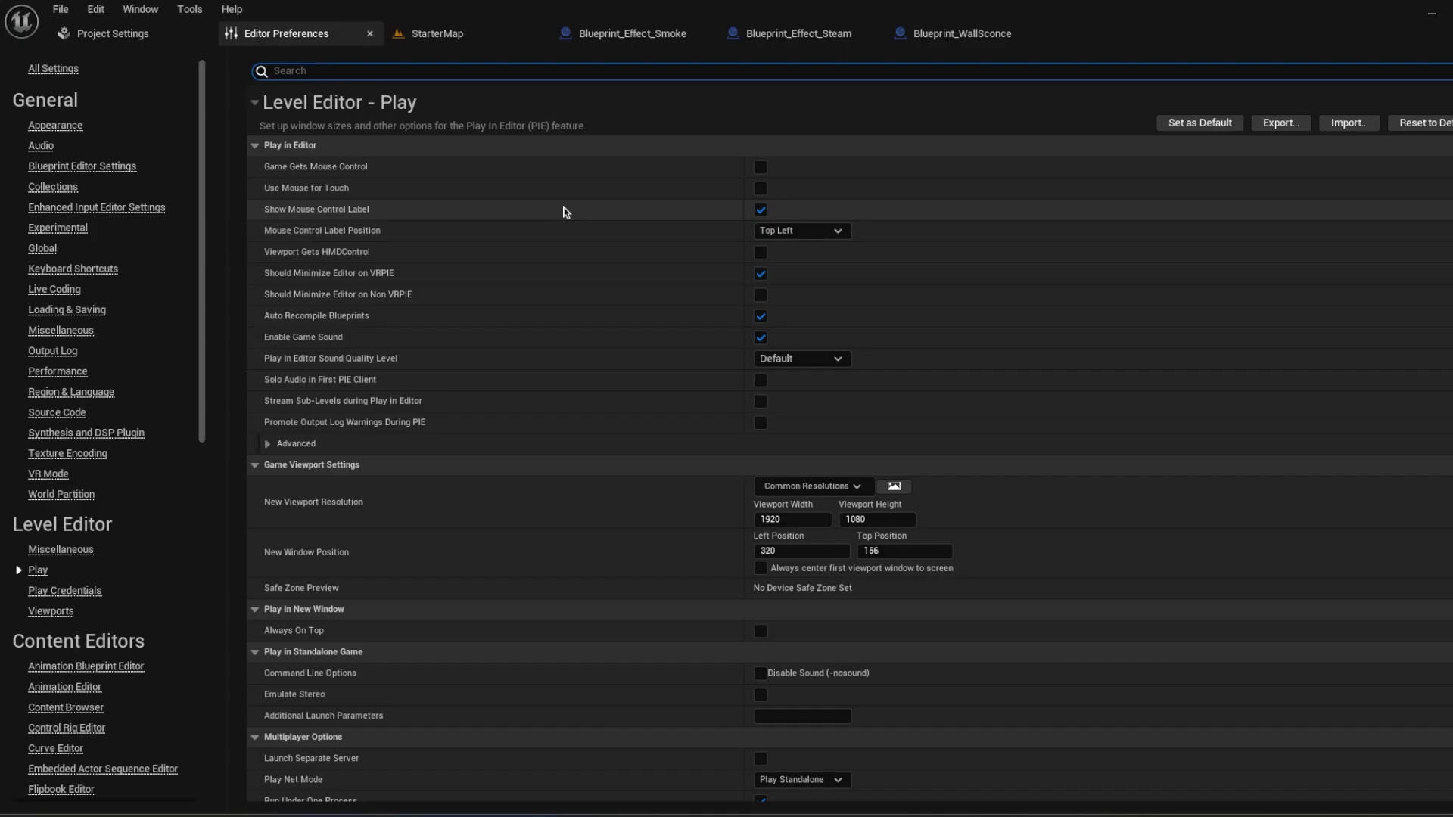
mouse_move(345, 191)
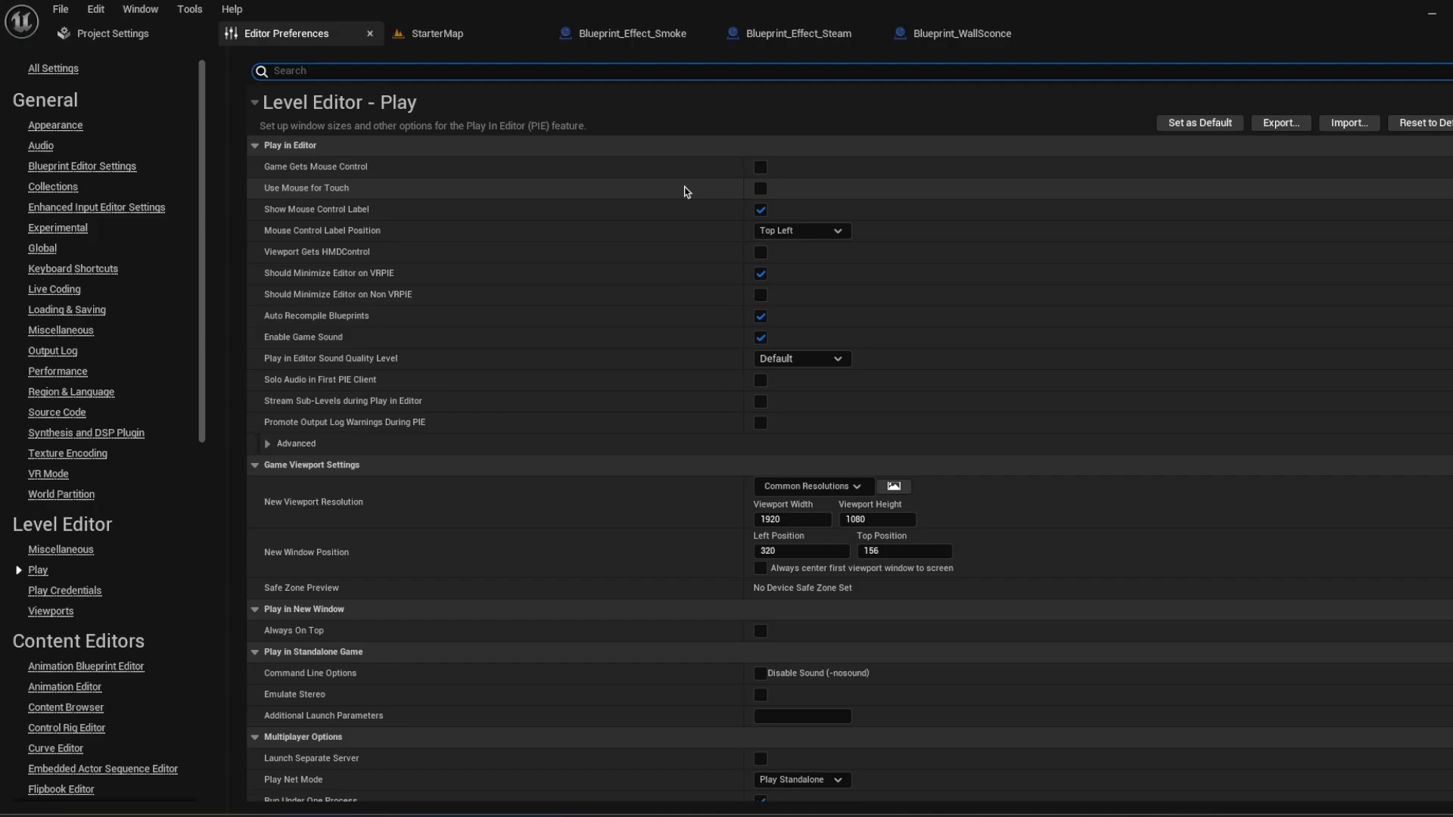
scroll(593, 315, down, 3)
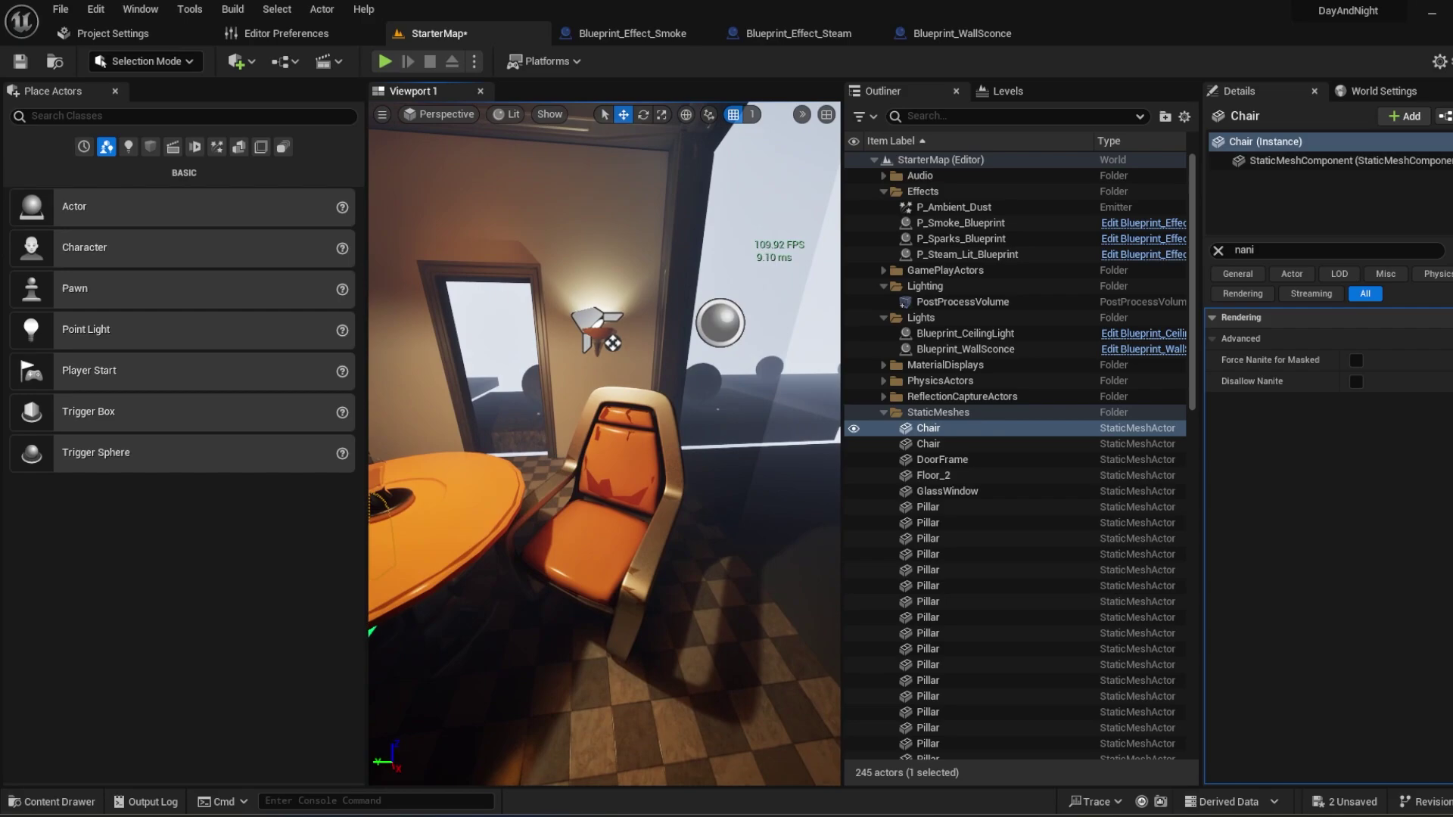
Frame the table and both chairs, then tick Disallow Nanite on each chair.
scroll(598, 517, up, 5)
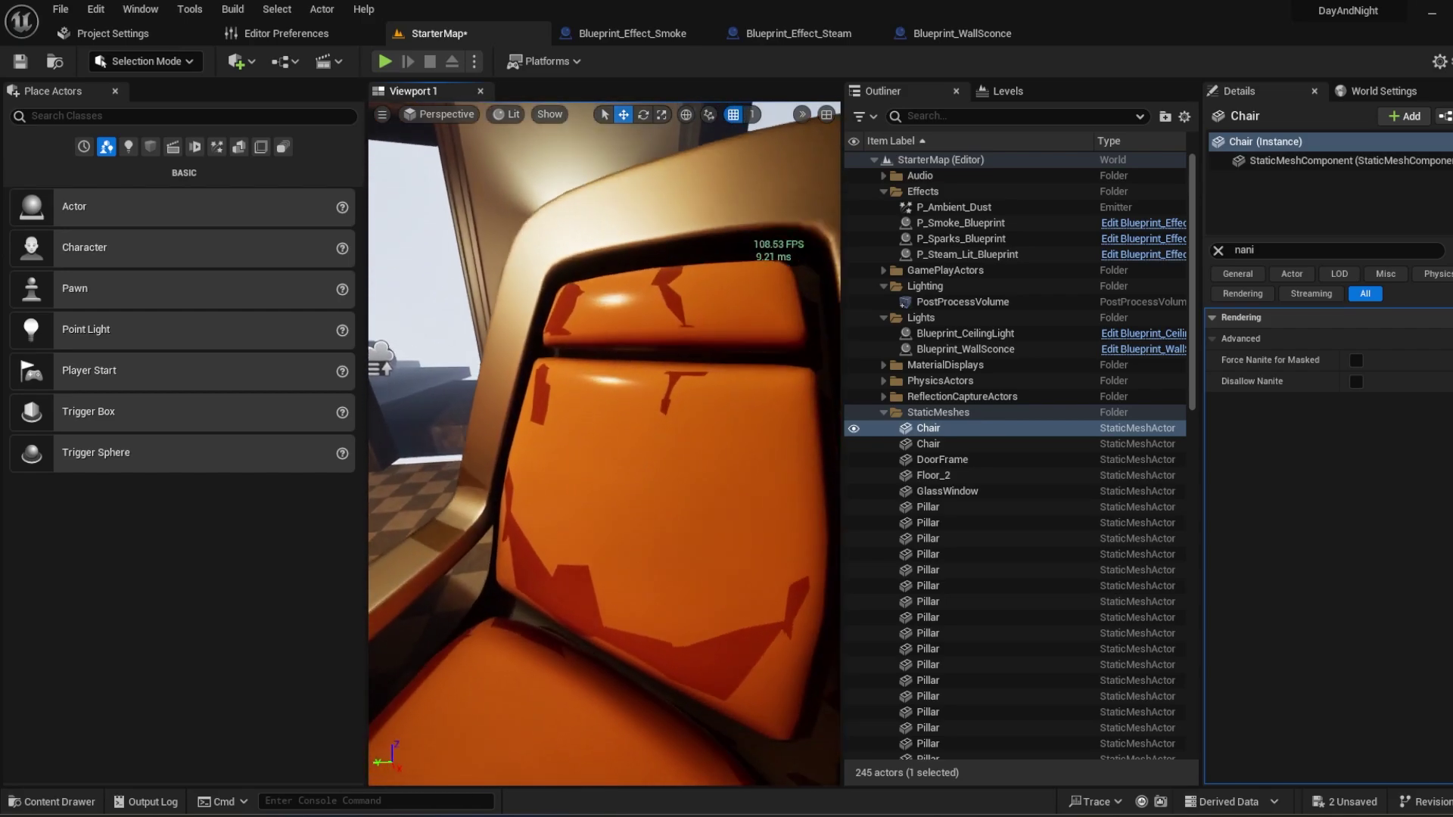
scroll(598, 517, down, 4)
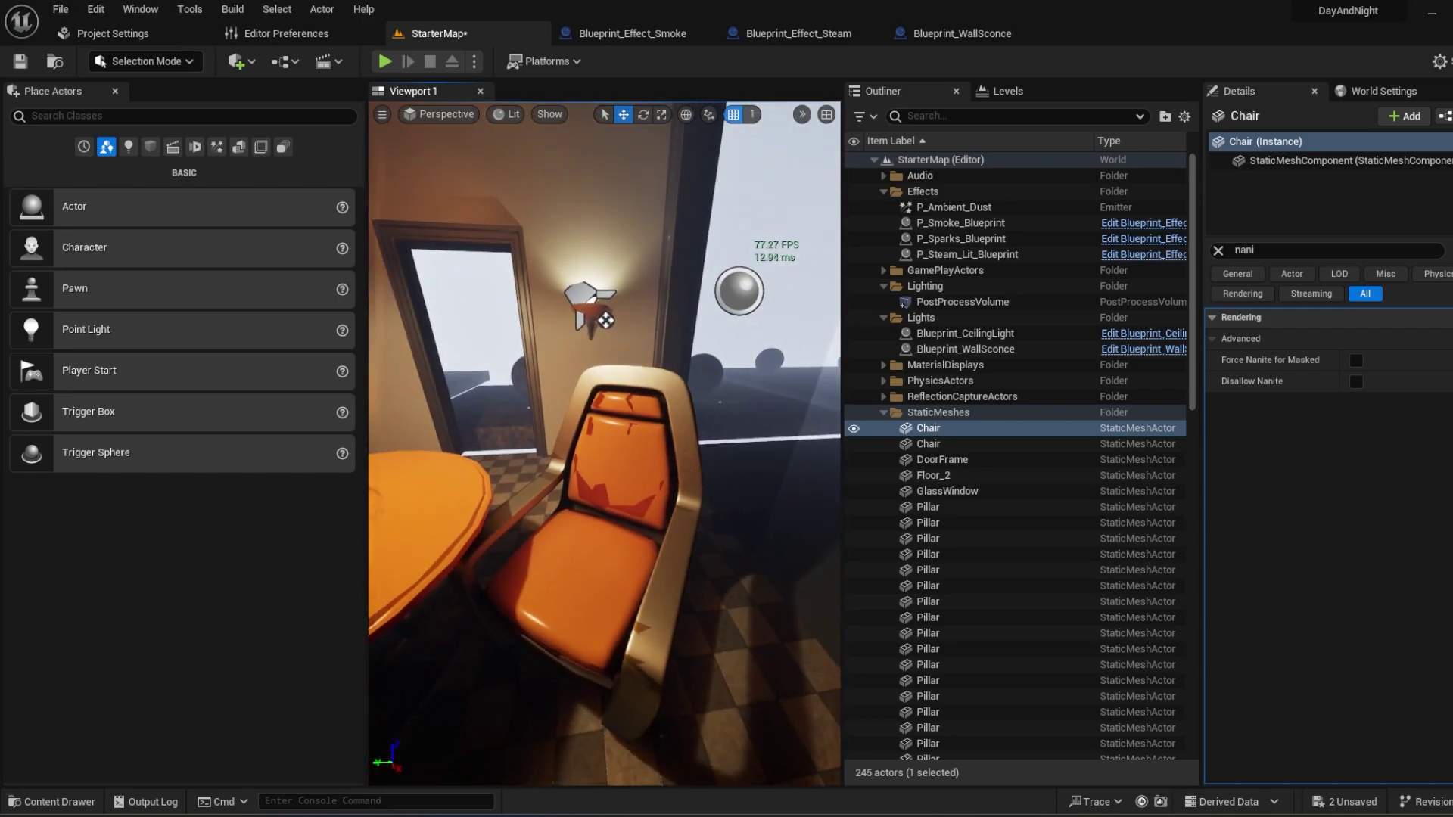
mouse_move(598, 517)
right_down()
mouse_move(575, 491)
mouse_move(591, 530)
mouse_move(604, 524)
right_up()
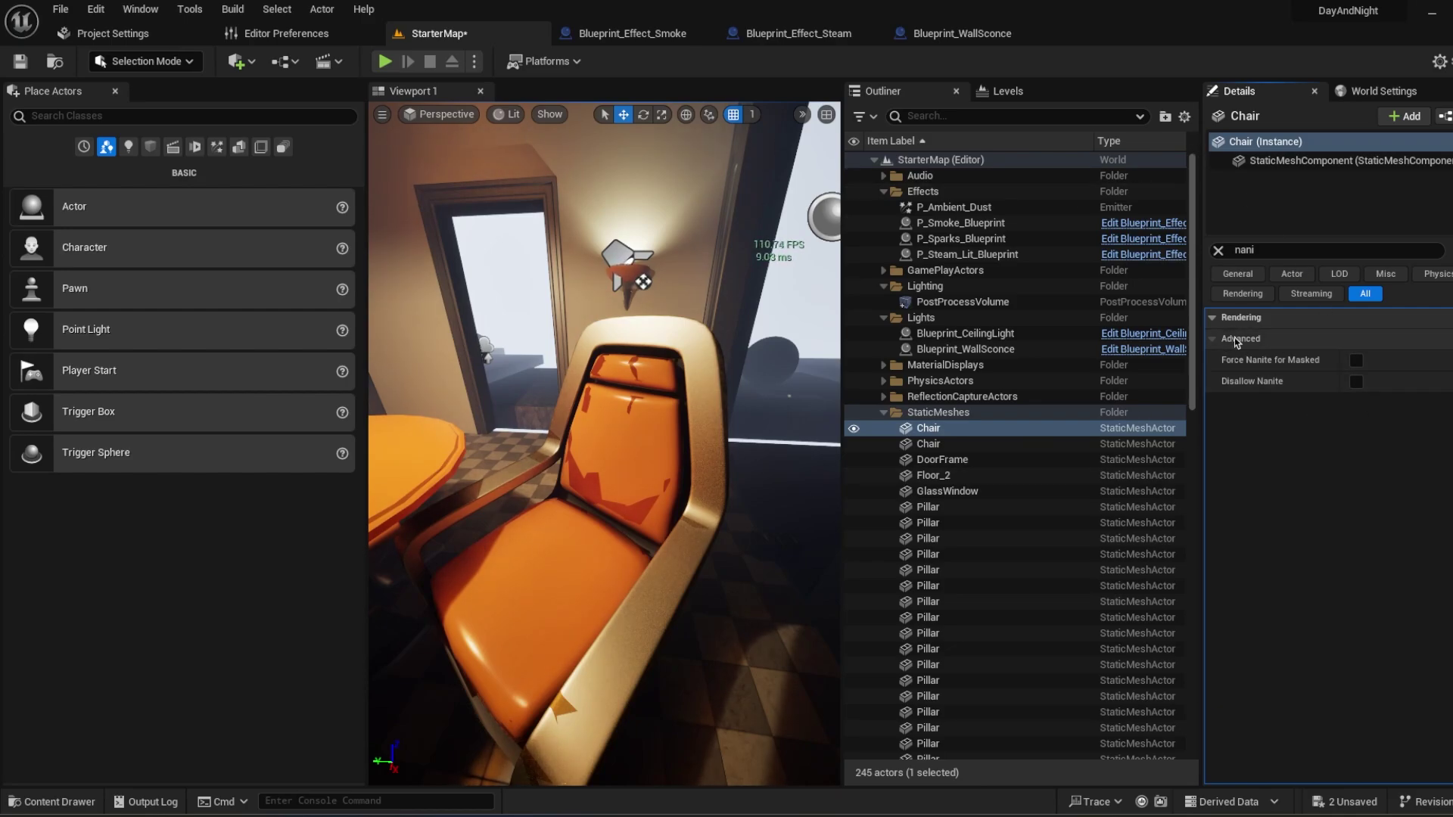
click(1356, 382)
double_click(927, 444)
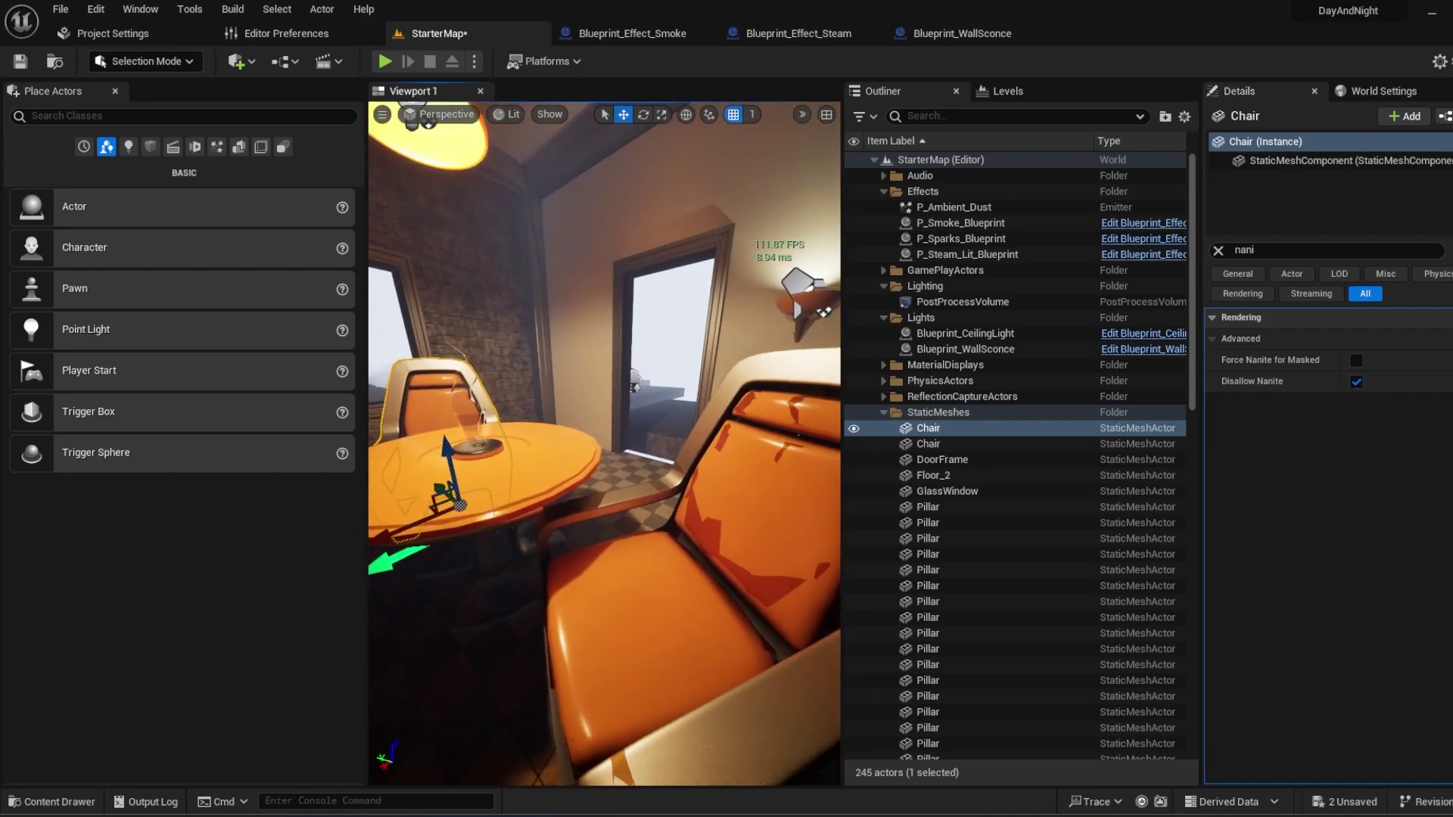
click(1356, 381)
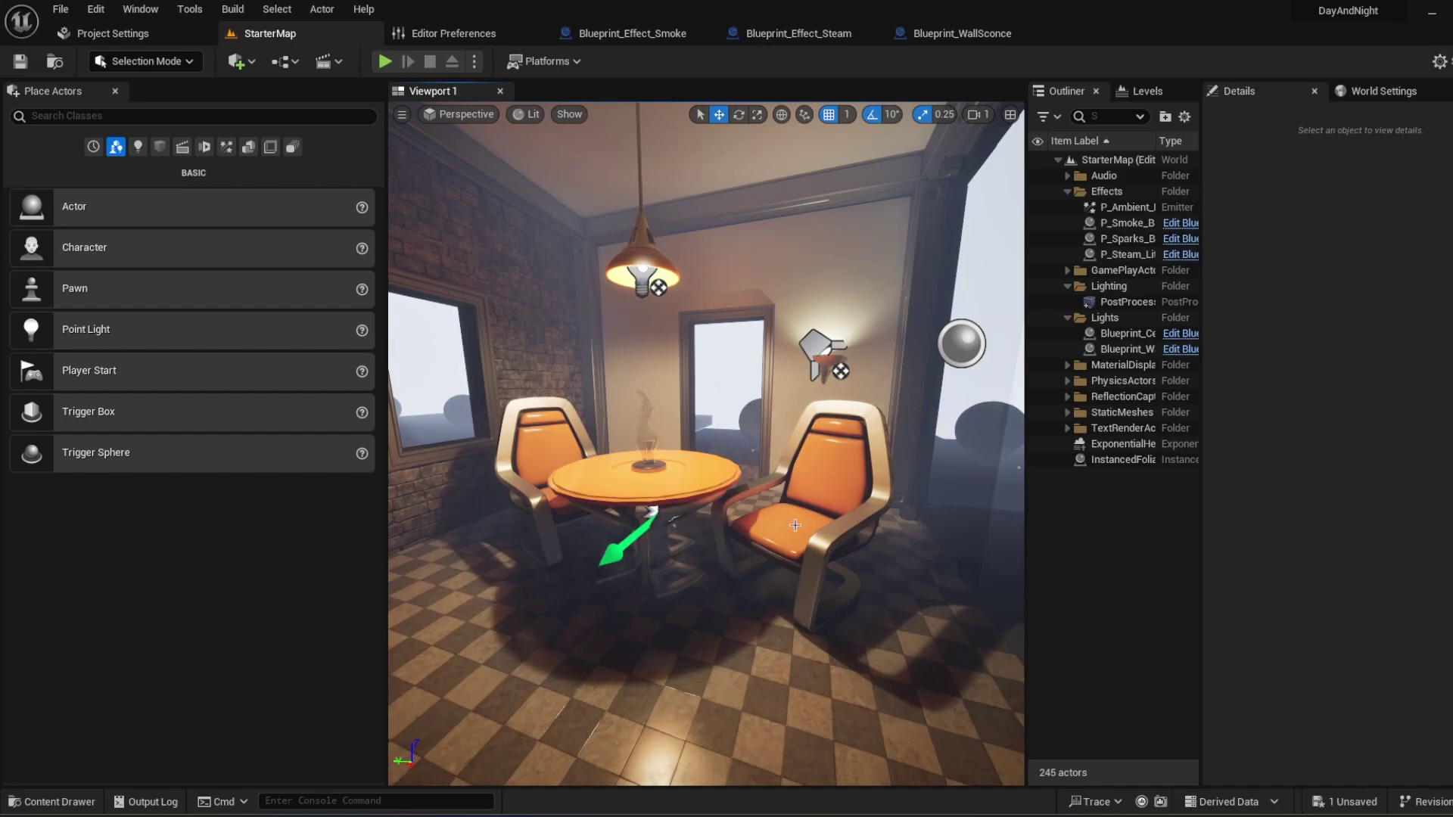
Open the Console Variables editor from the Window menu, dock it beside the viewport and resize.
click(140, 11)
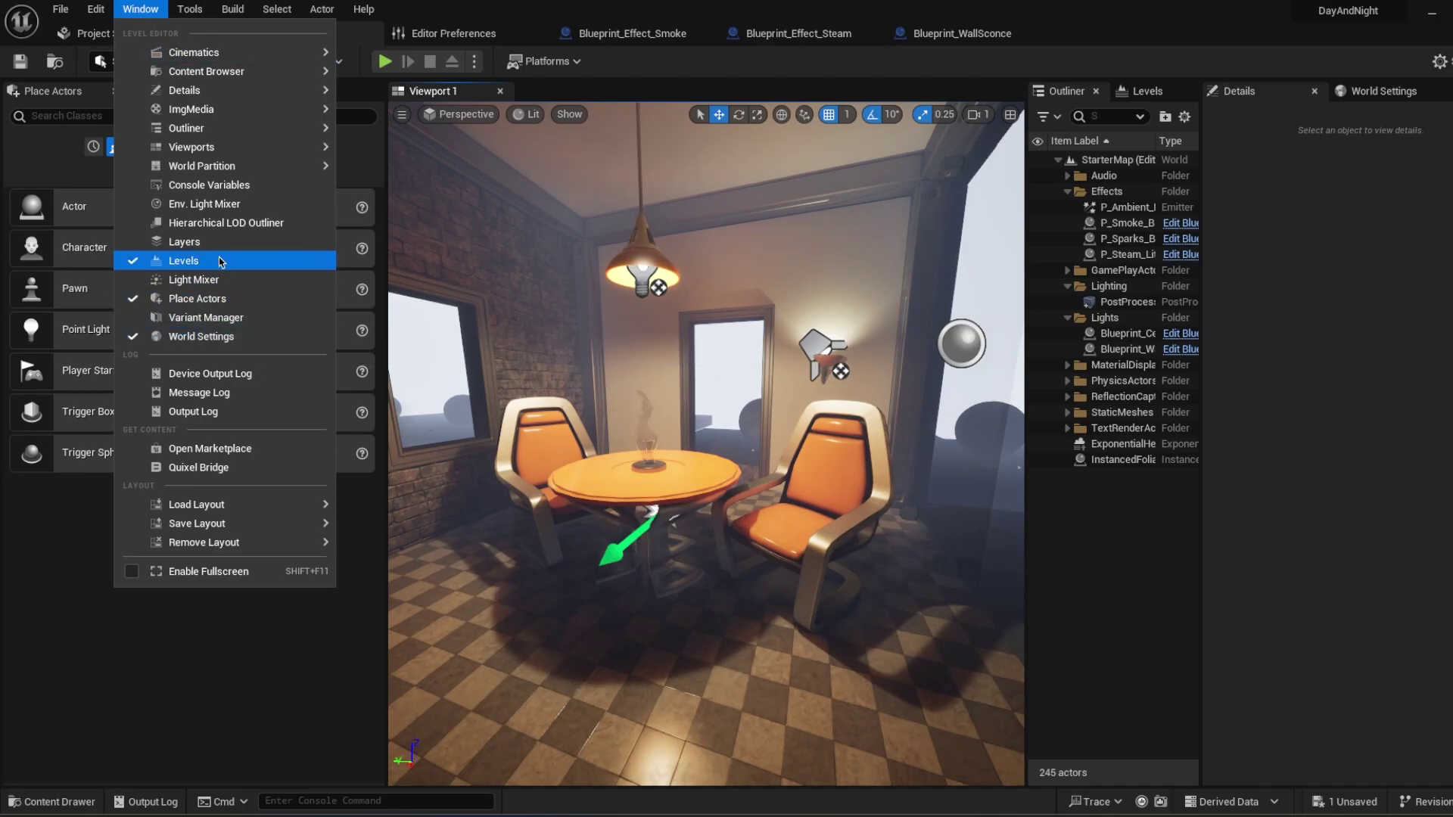
click(219, 185)
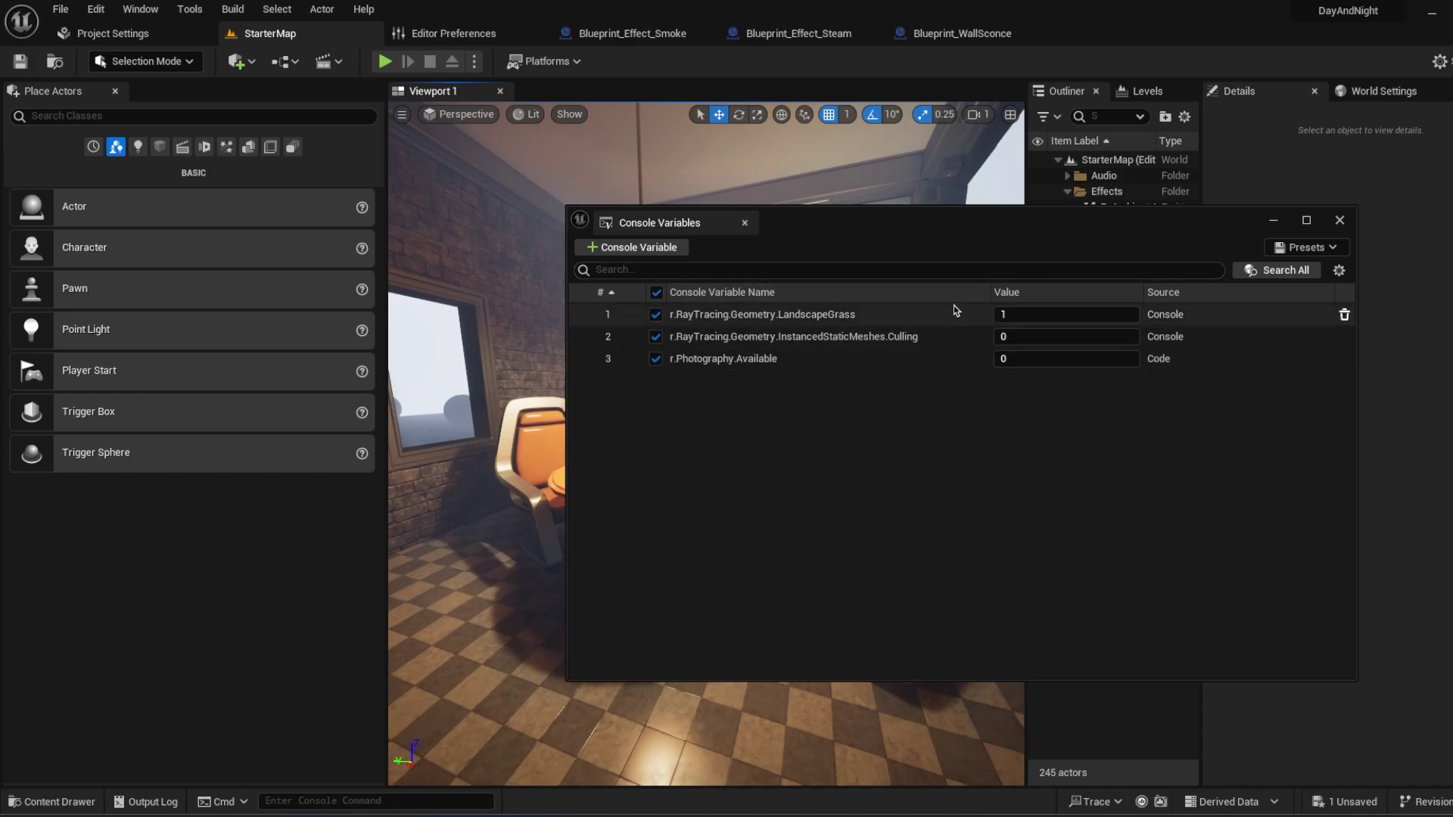
click(627, 248)
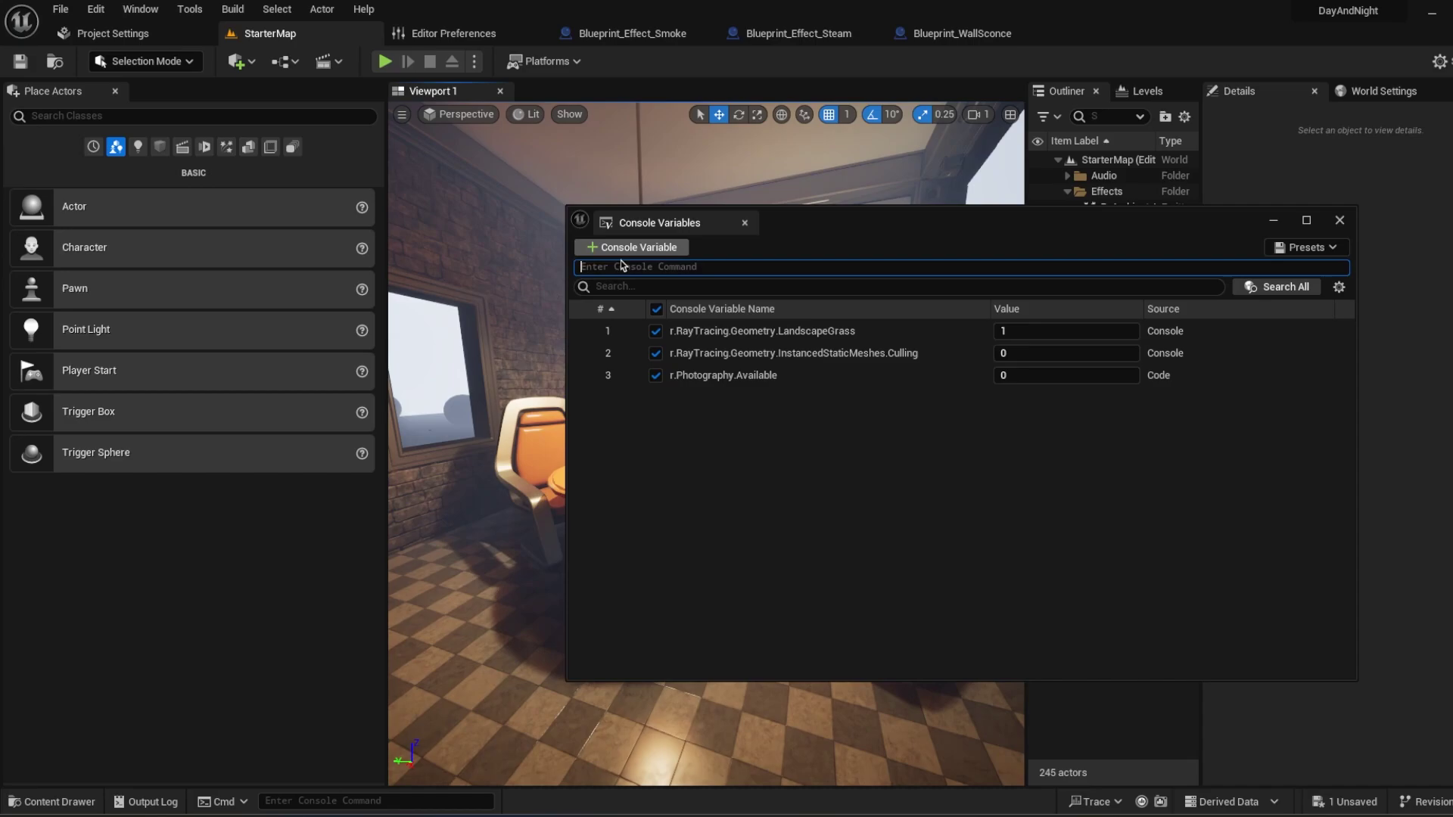
click(910, 522)
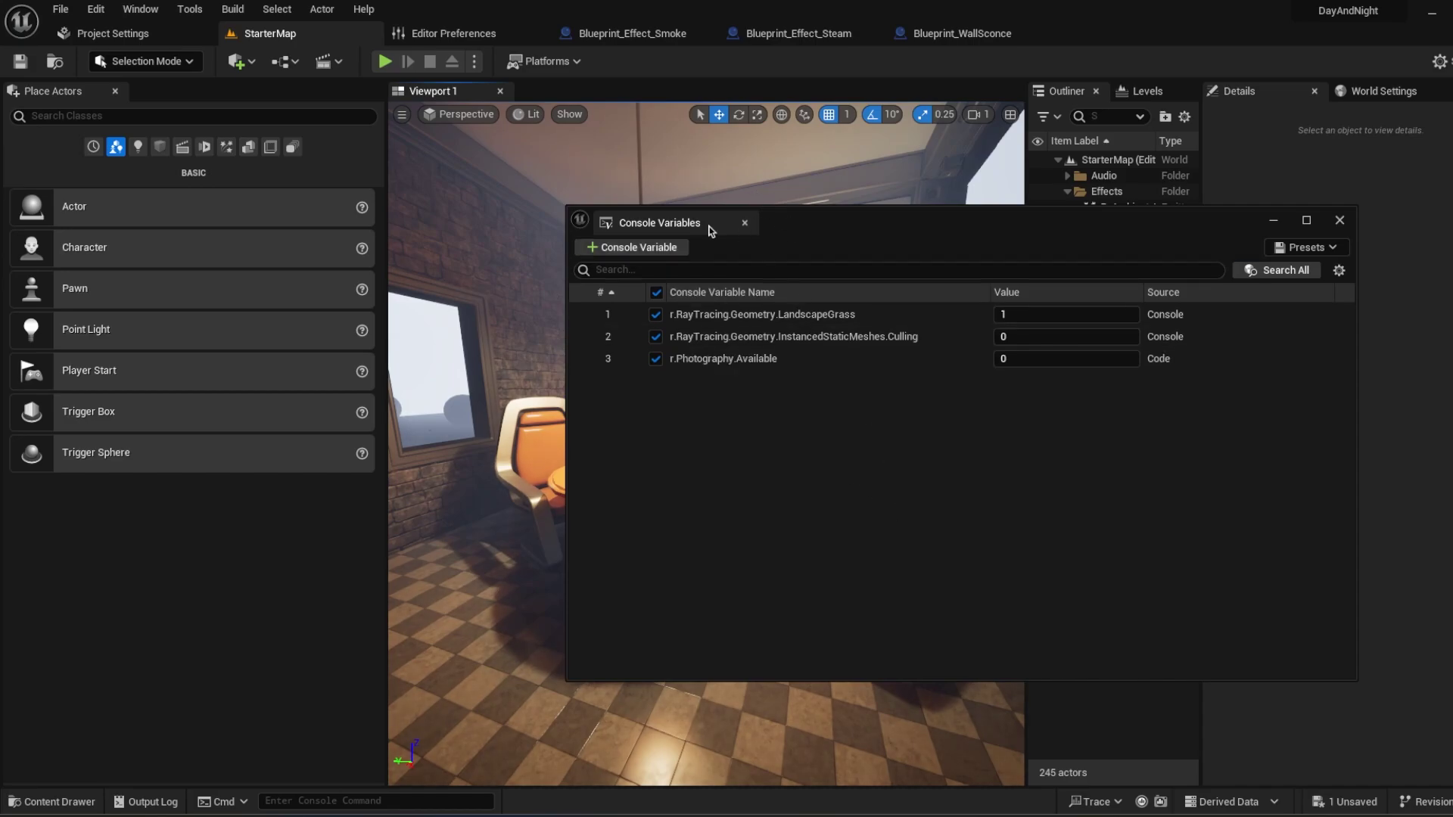
drag(679, 222, 995, 423)
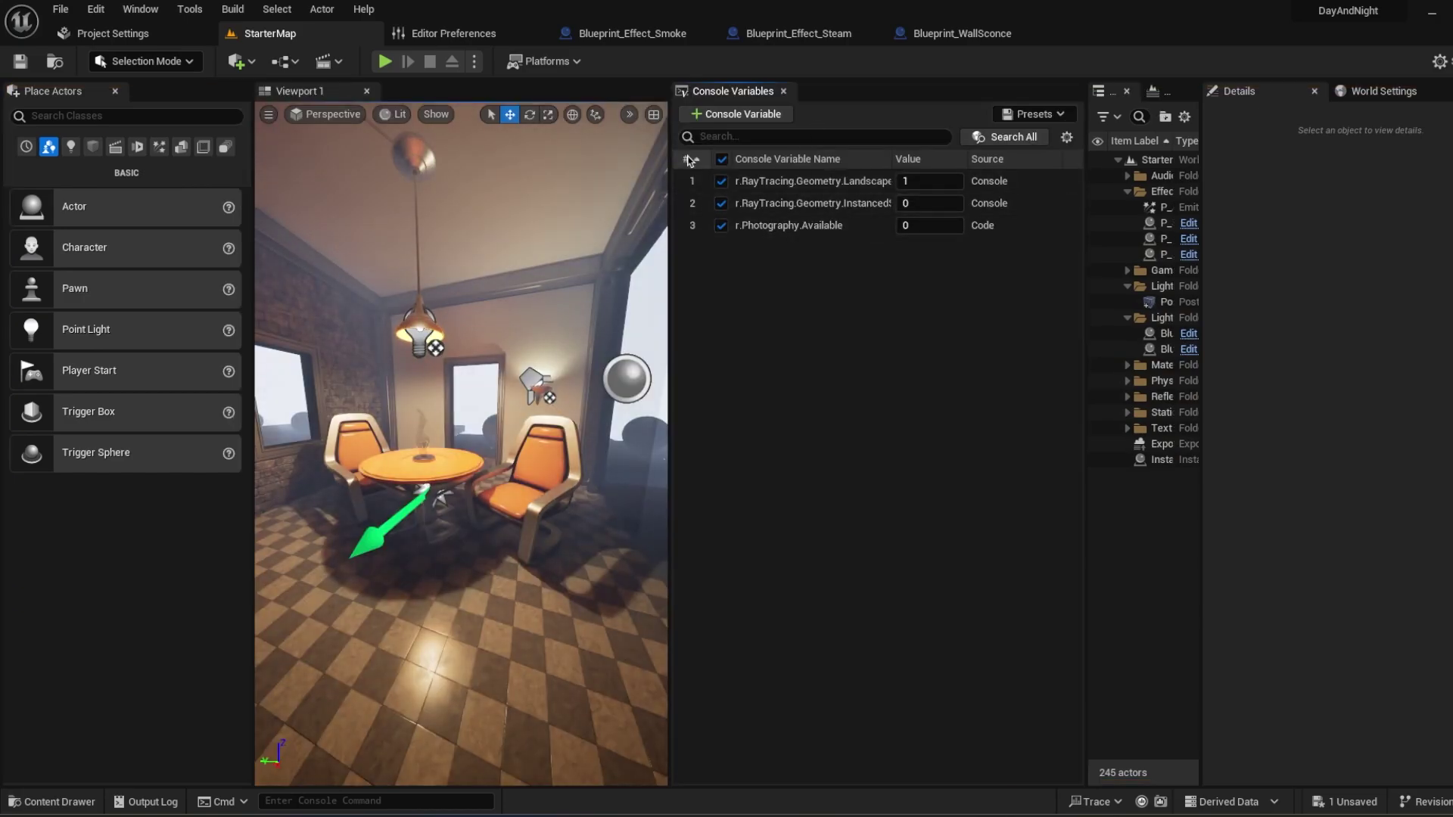
drag(669, 153, 712, 234)
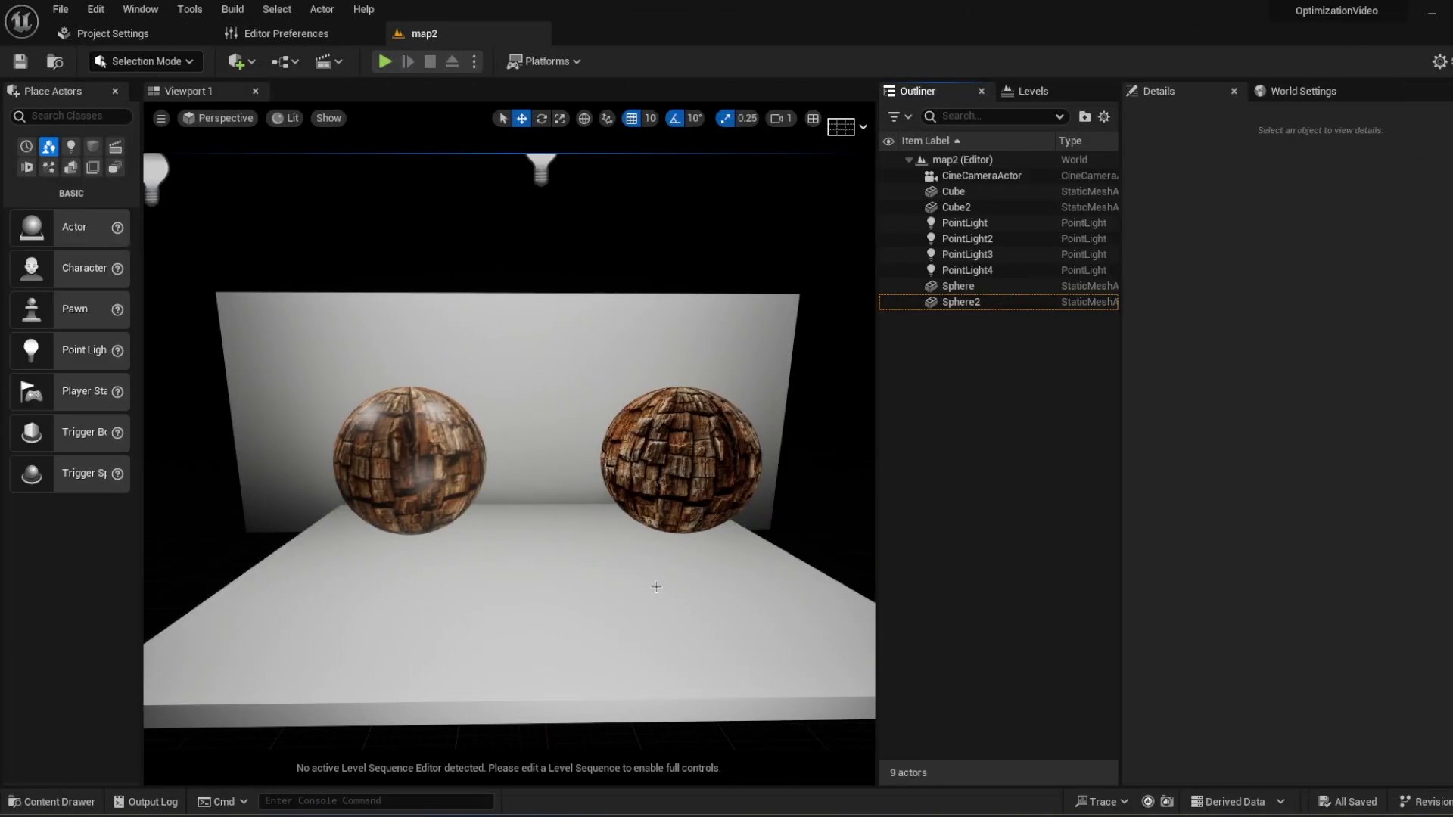
Select Sphere2 and open its Mindtex2_Mat material from the Content Browser.
mouse_move(657, 593)
right_down()
mouse_move(593, 587)
mouse_move(660, 586)
right_up()
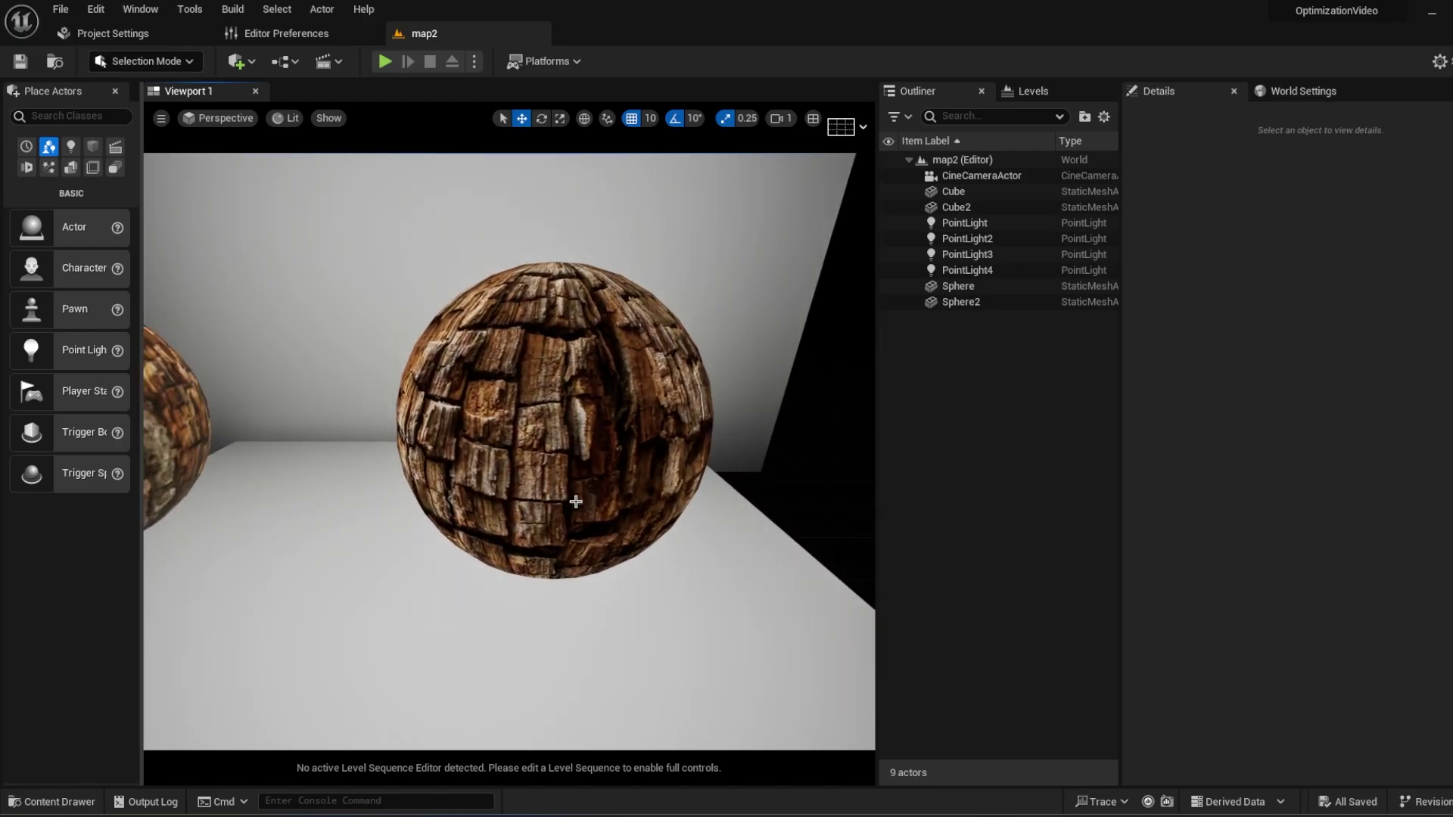
click(536, 562)
click(1382, 554)
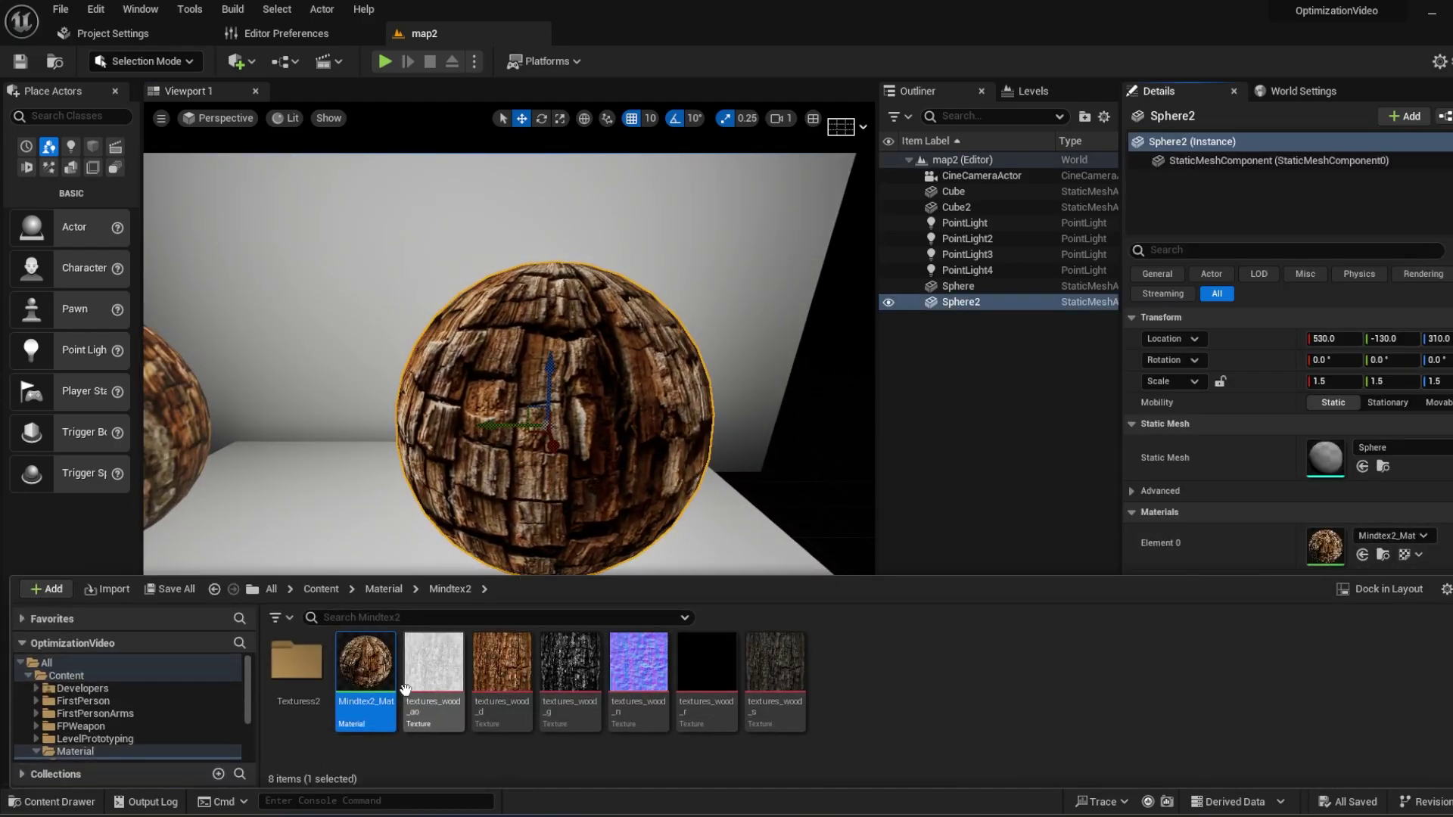
double_click(365, 666)
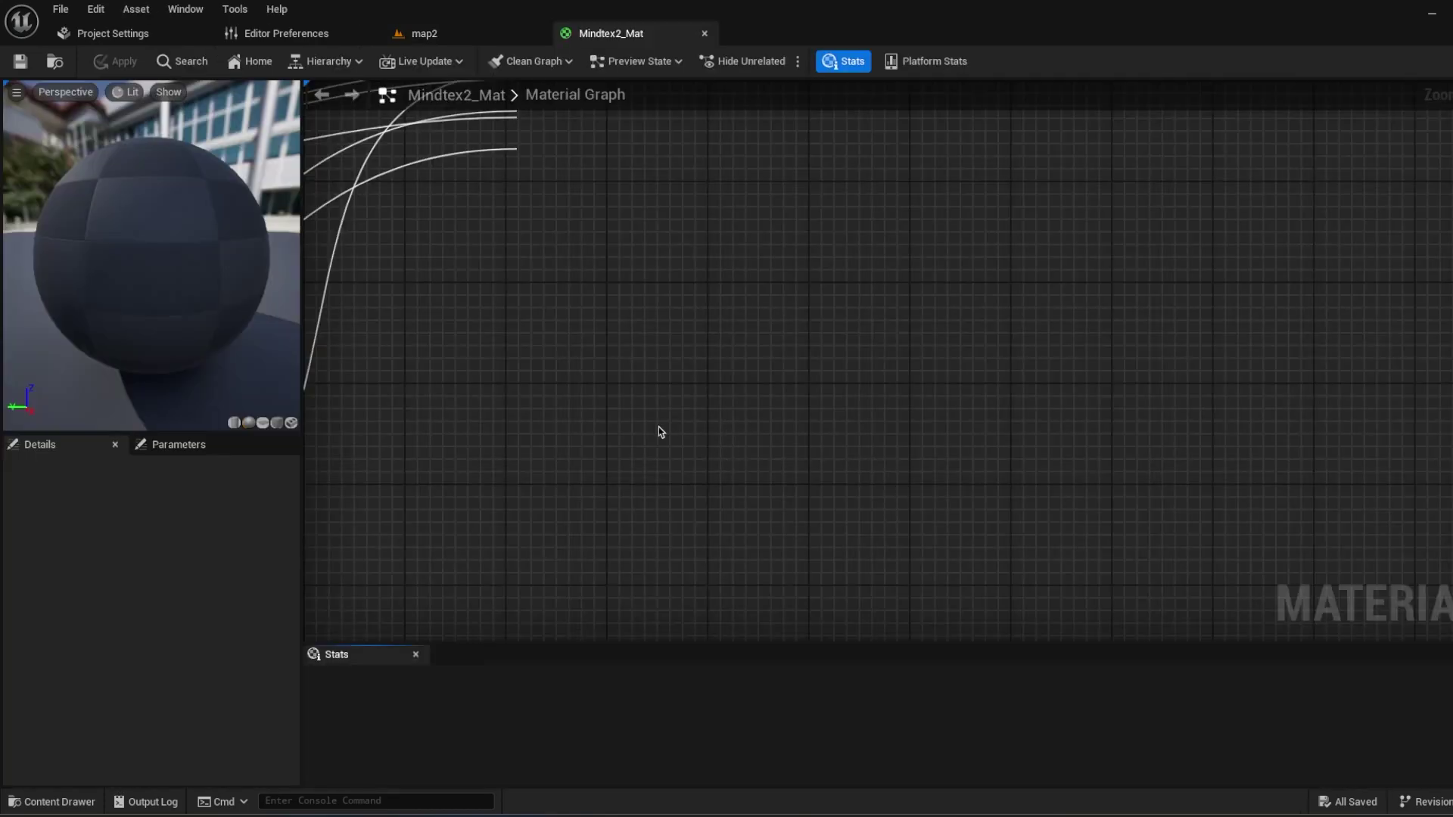
scroll(696, 408, up, 3)
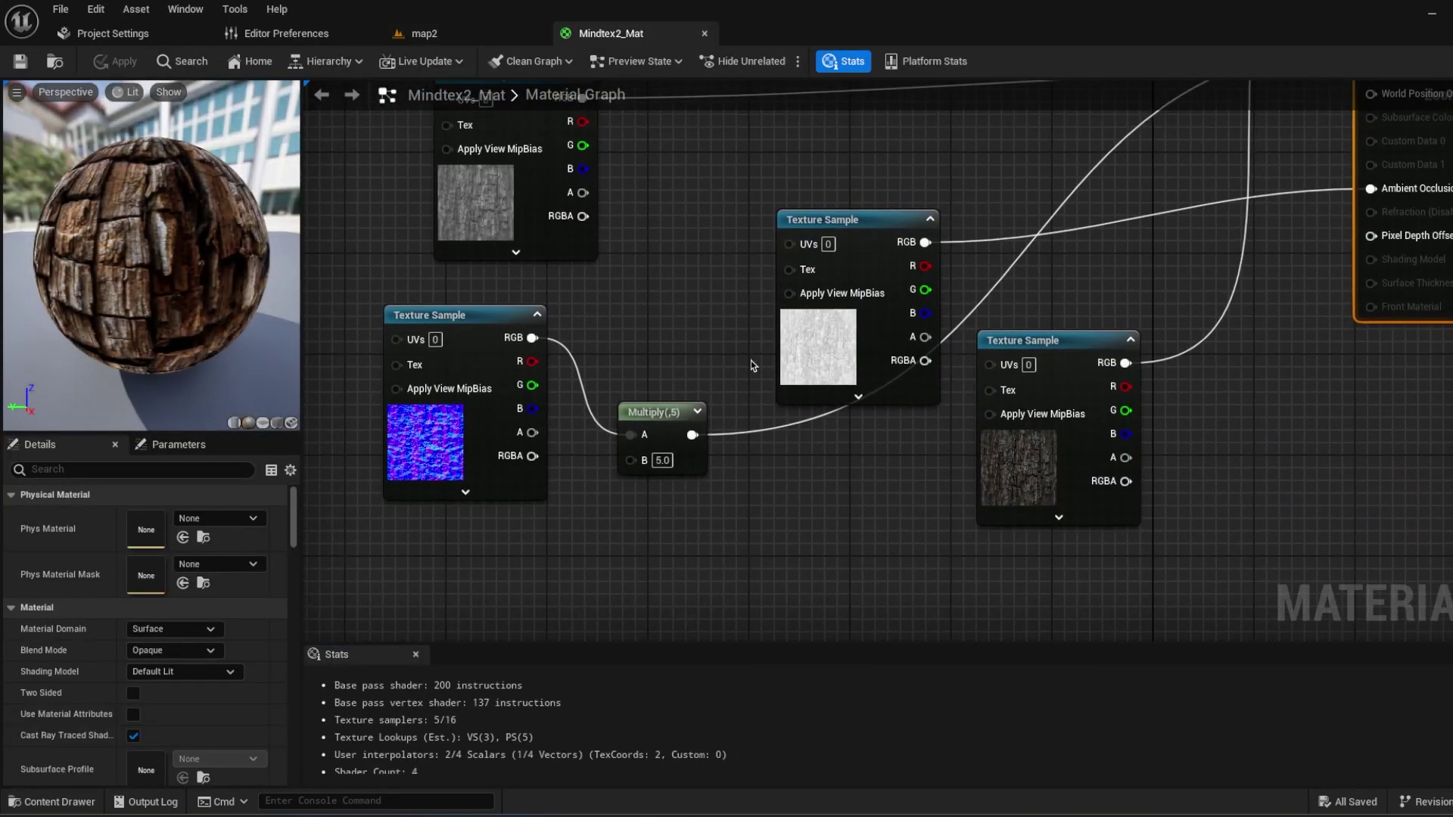
Nudge the Multiply node down and right, then select the blue normal-map Texture Sample.
drag(672, 410, 689, 428)
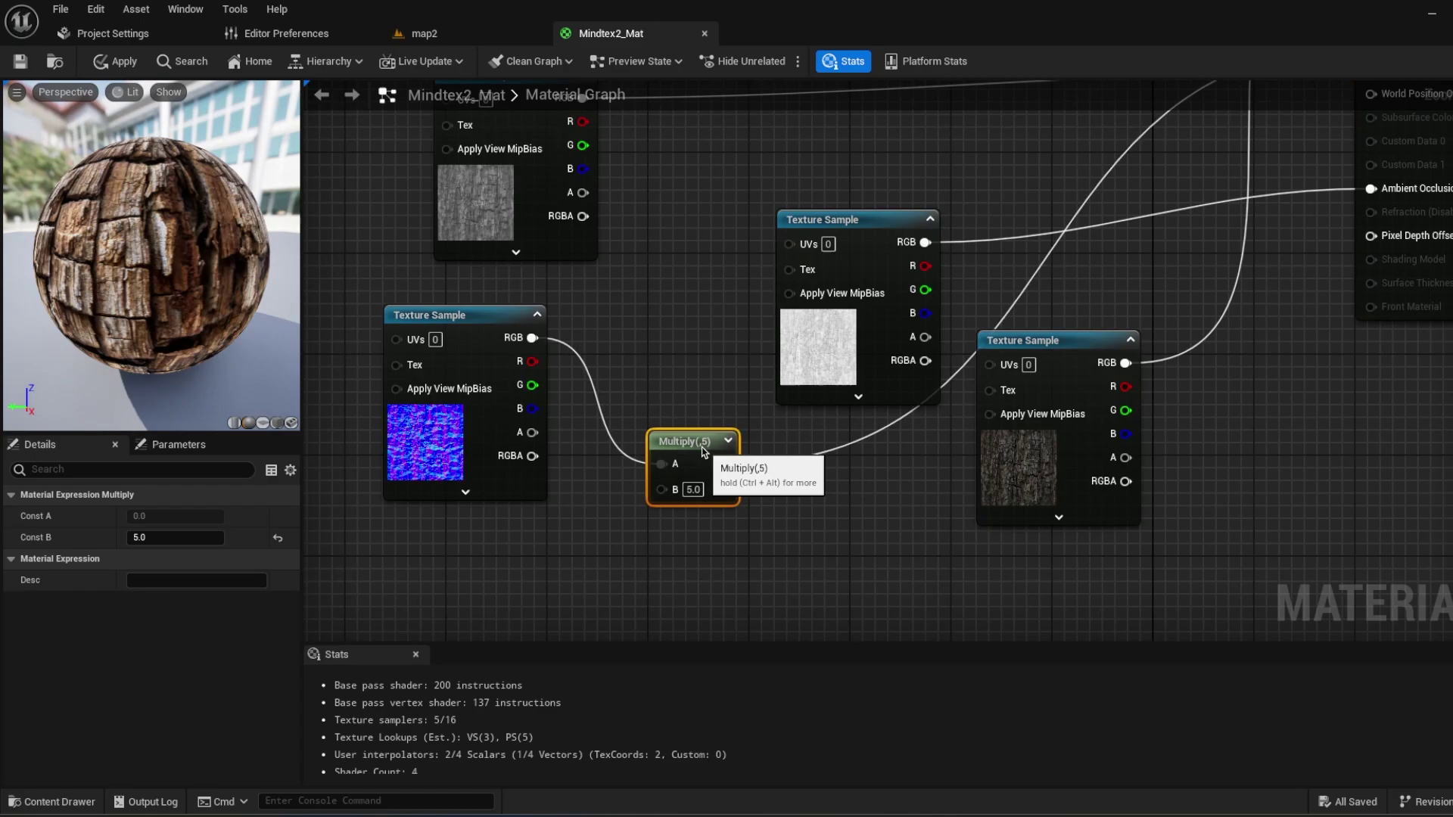
click(638, 379)
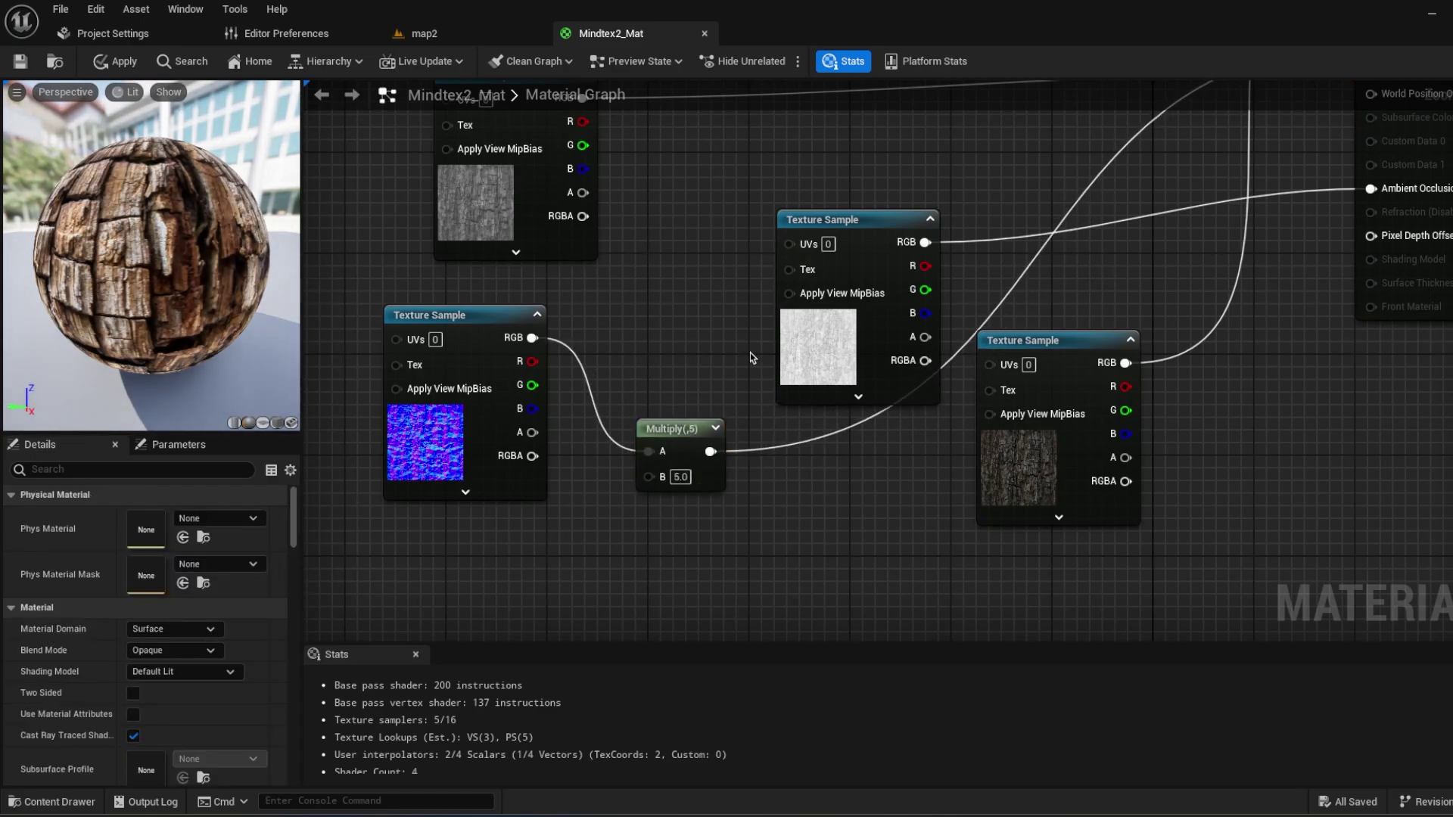
right_drag(751, 353, 726, 454)
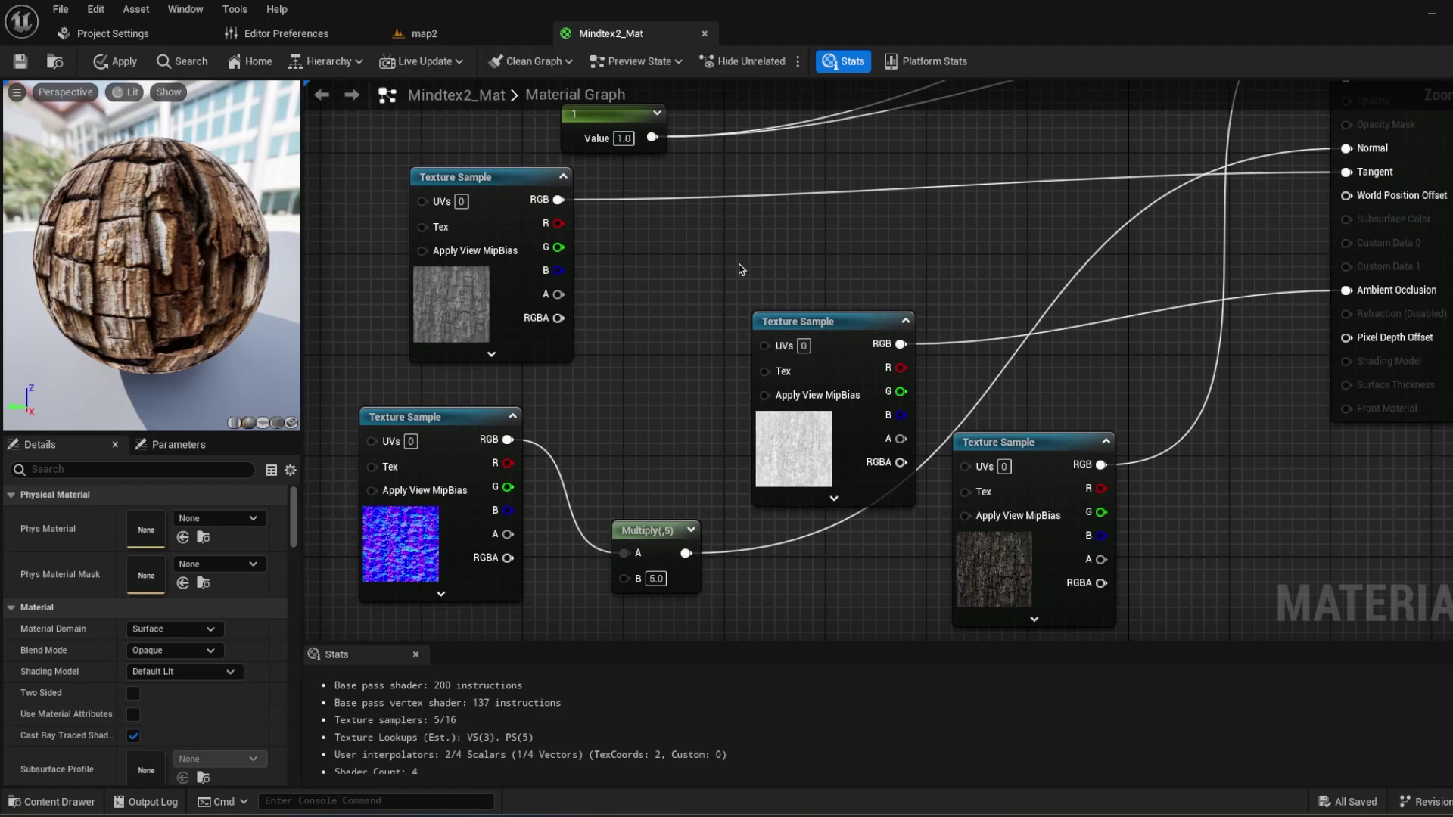
drag(620, 427, 649, 411)
click(466, 430)
Convert the normal-map Texture Sample into a parameter named Normal, save, and return to map2.
right_click(436, 422)
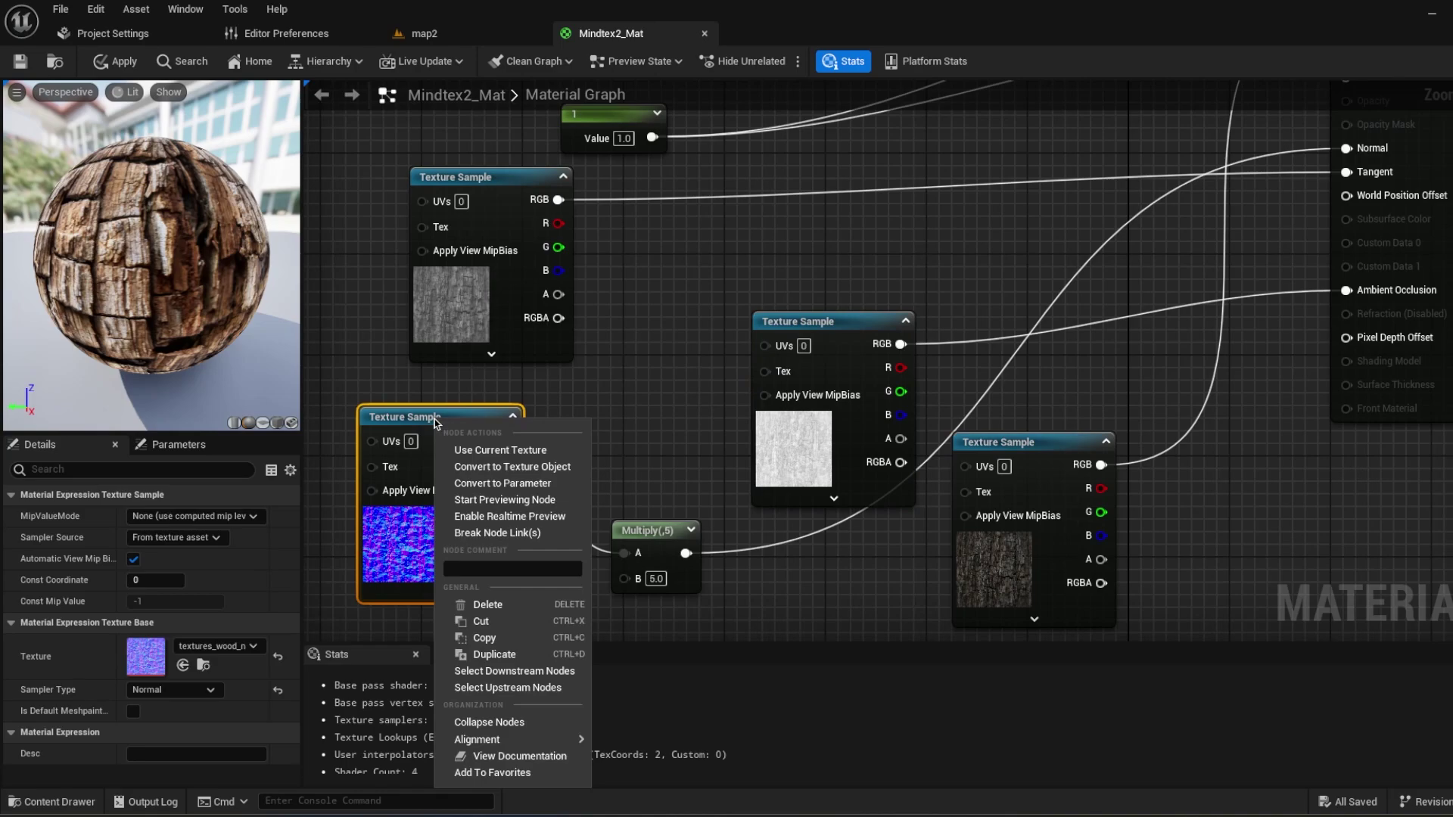
click(513, 486)
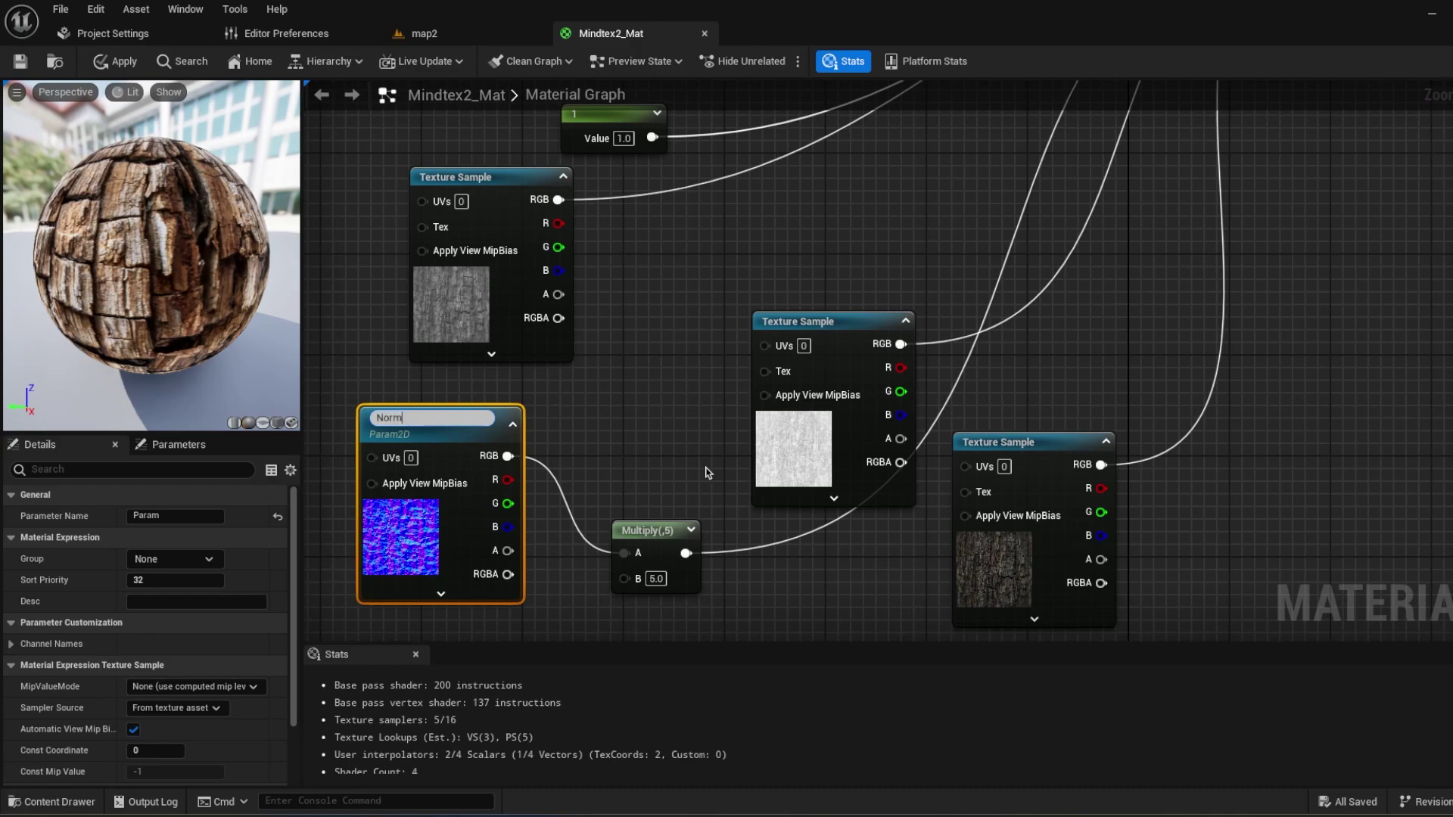
key(Return)
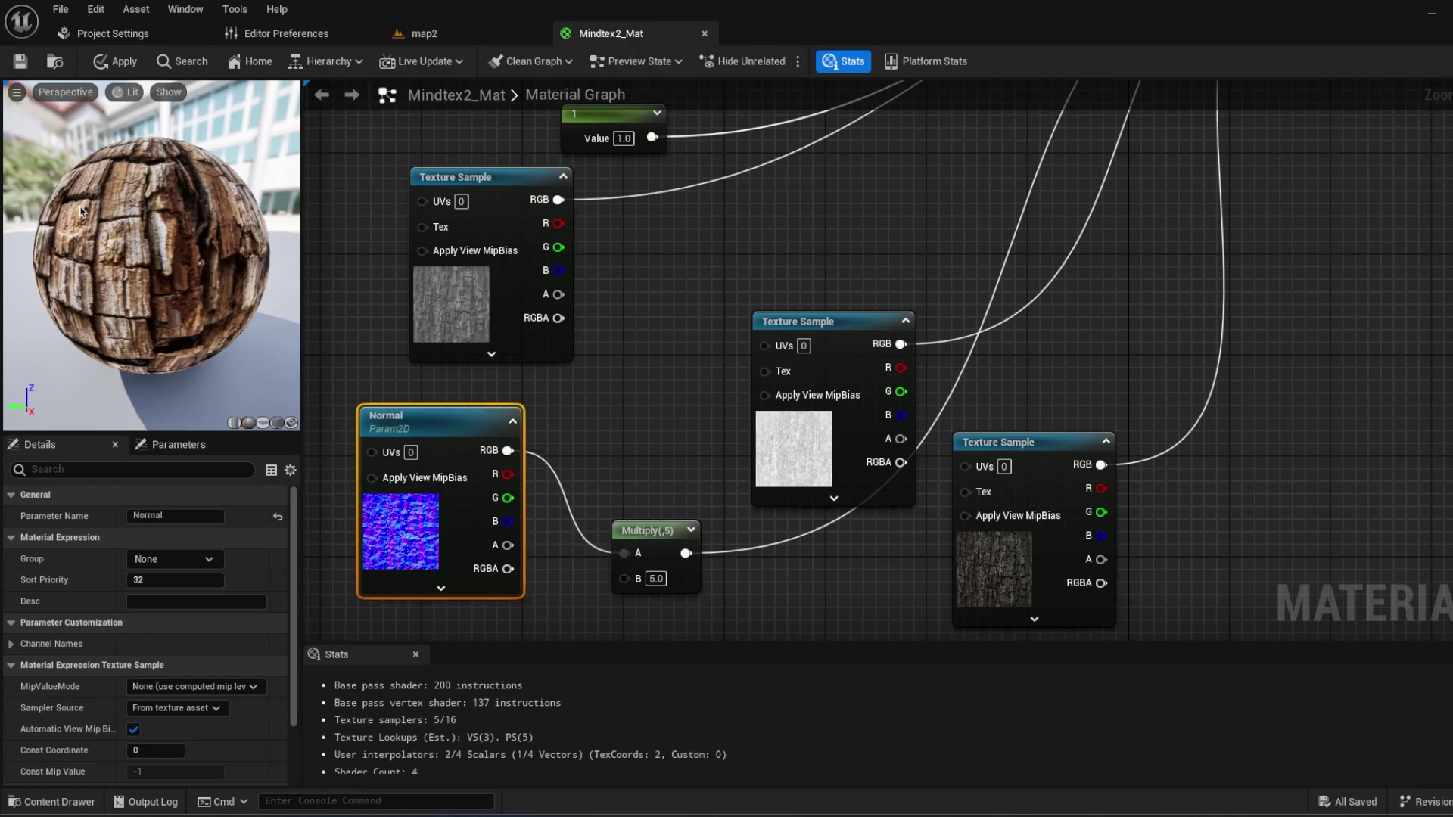
click(21, 61)
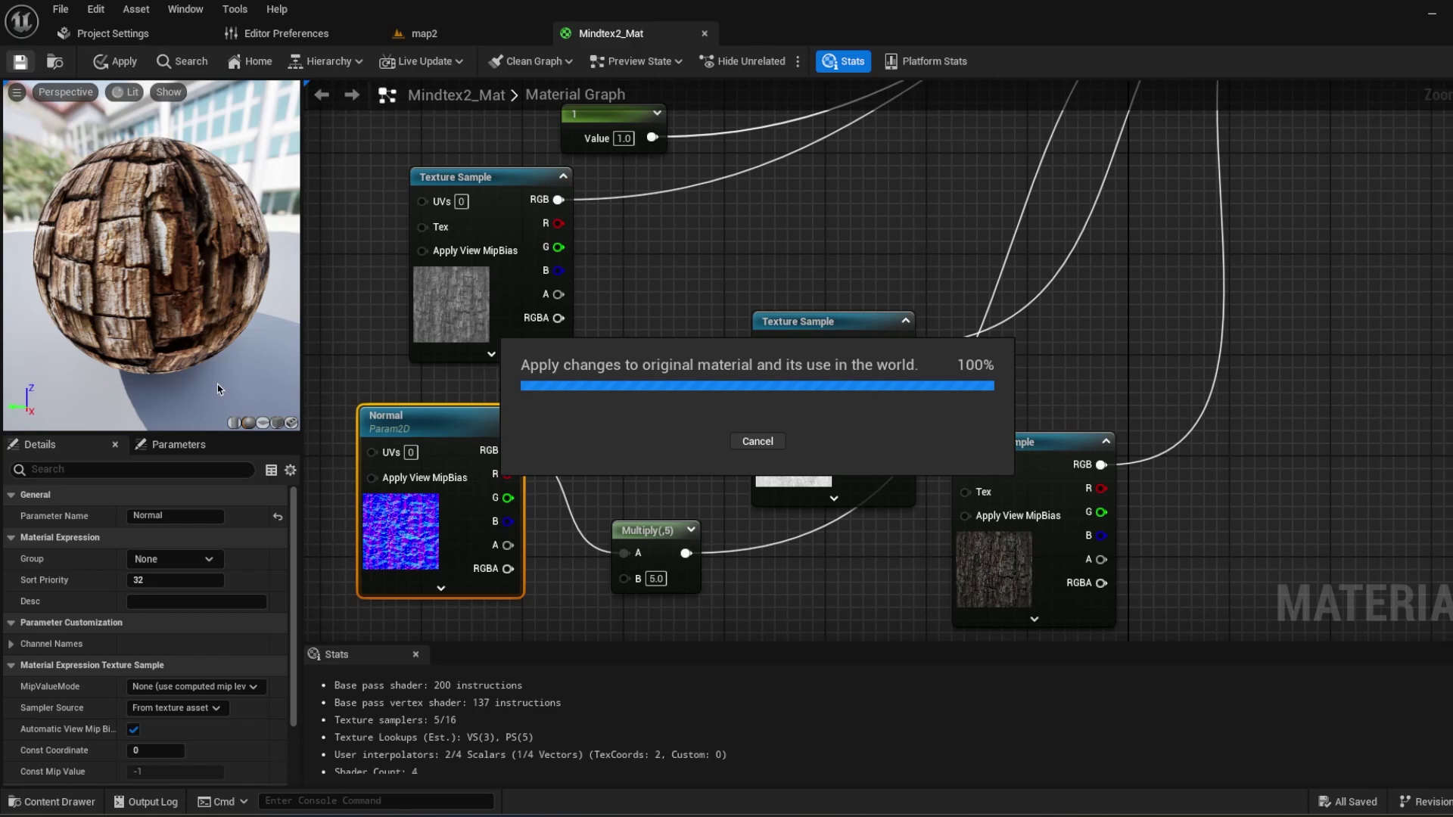
click(51, 801)
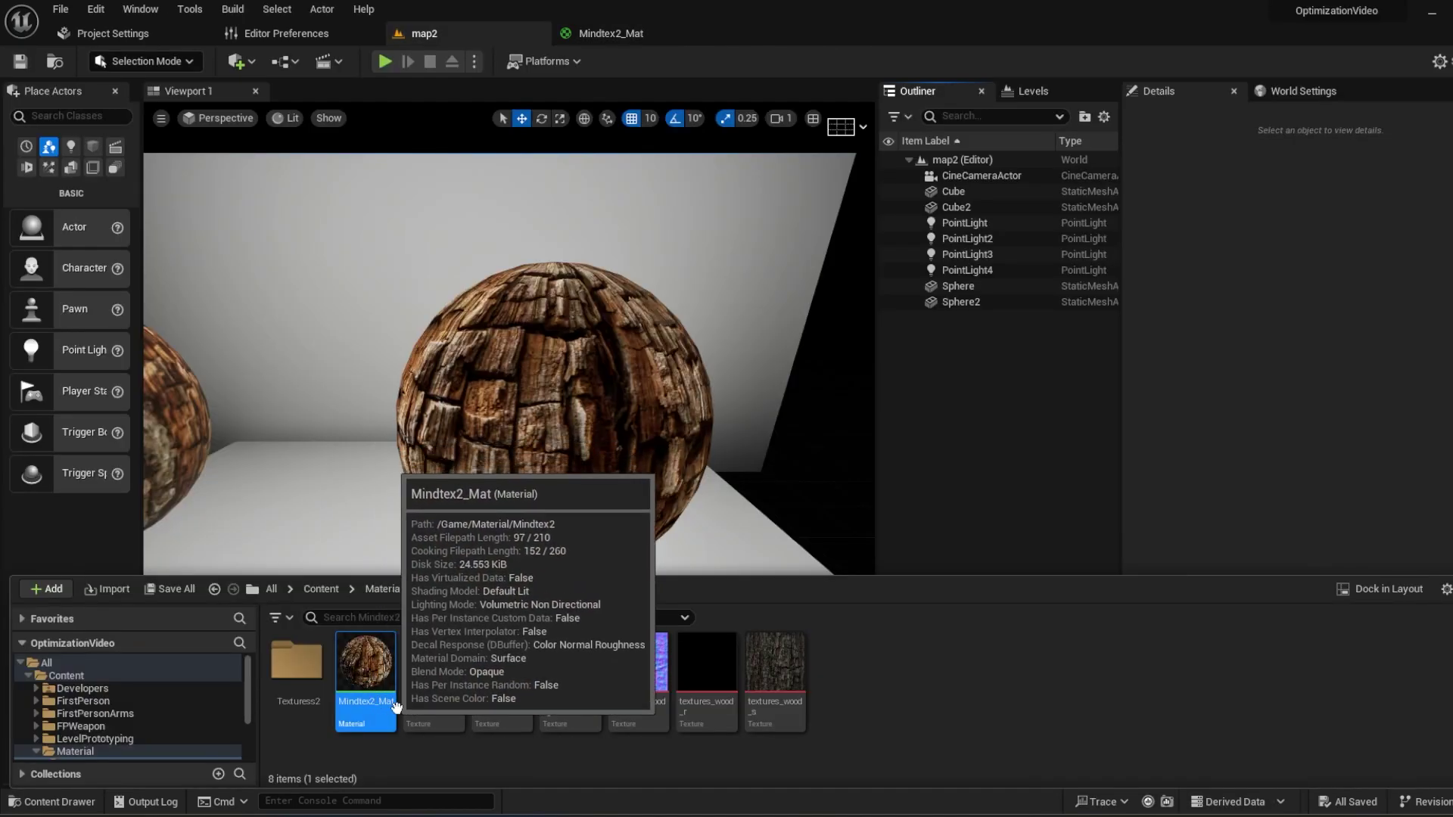
Create the Mindtex2_Mat_Inst material instance and apply it to the sphere.
right_click(358, 693)
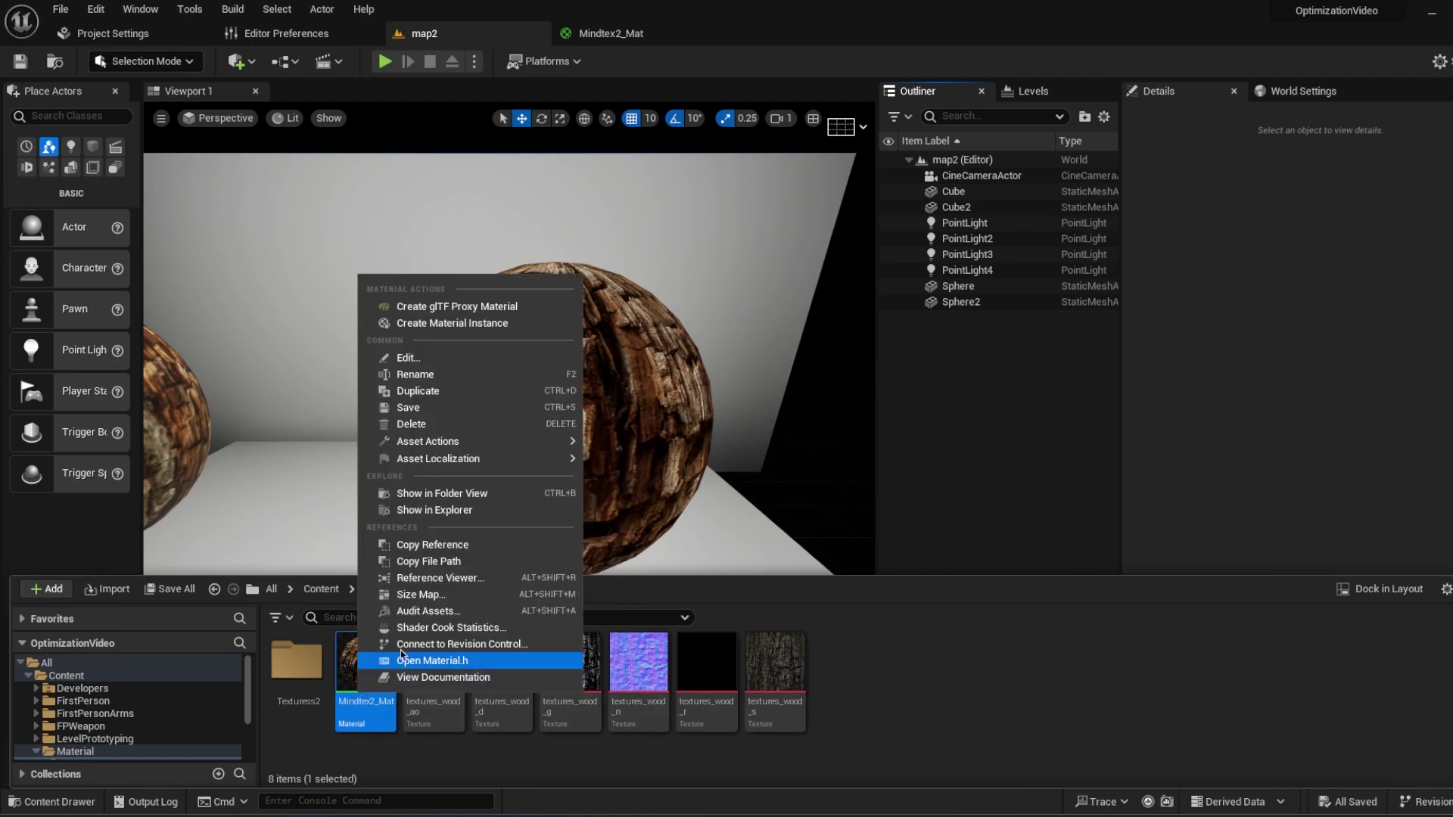
click(481, 324)
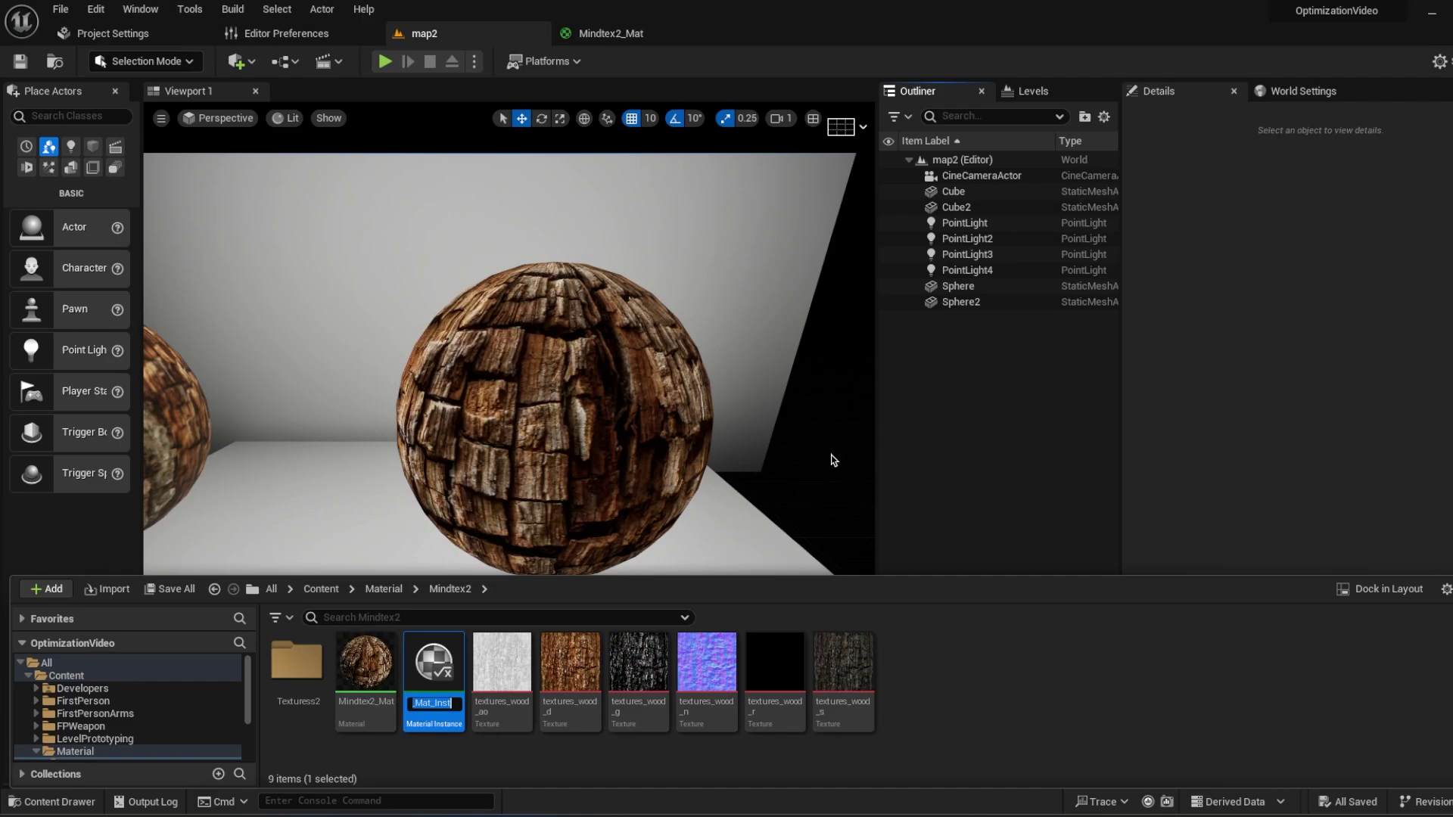
key(Return)
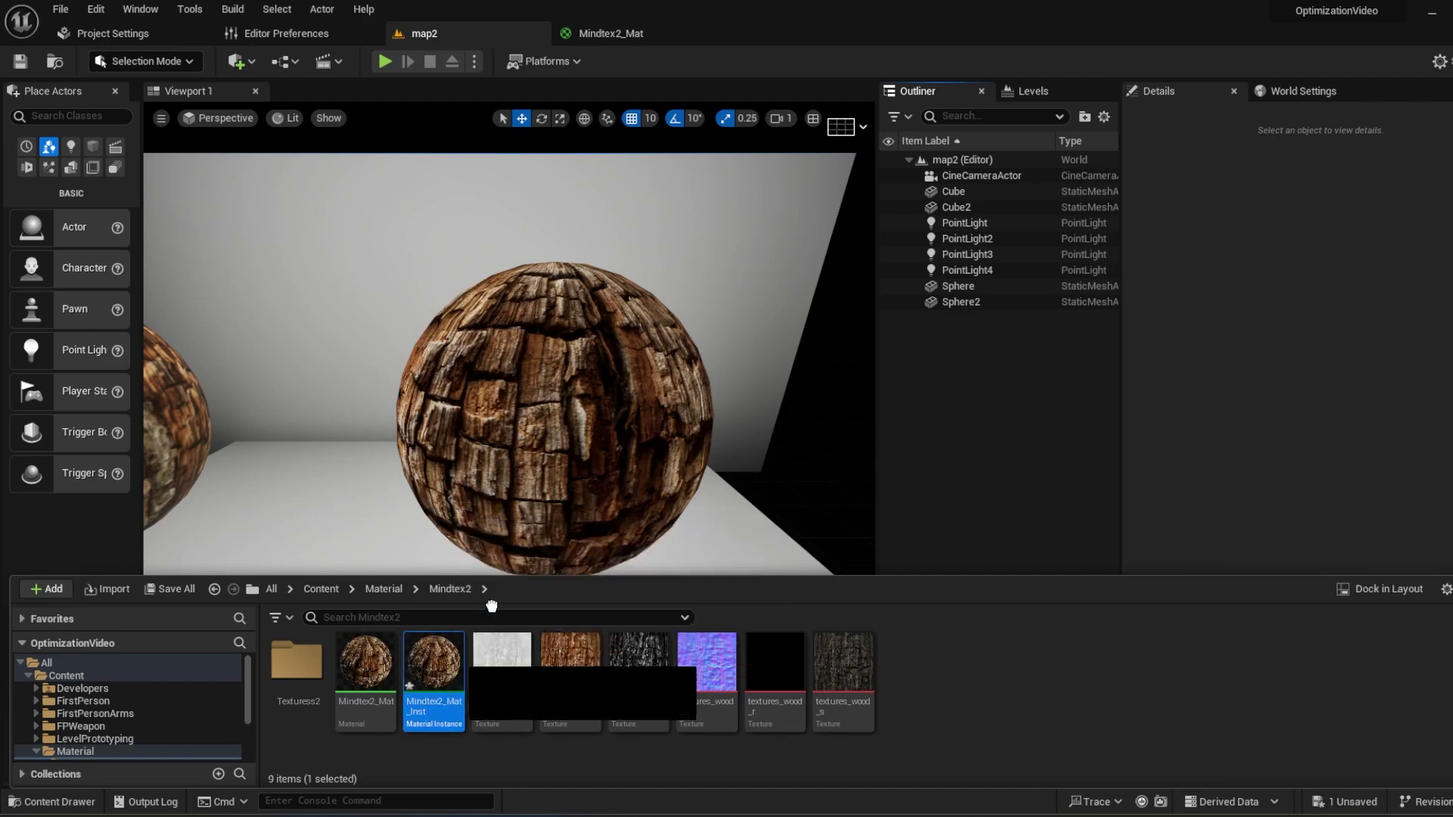
drag(434, 662, 602, 432)
click(51, 801)
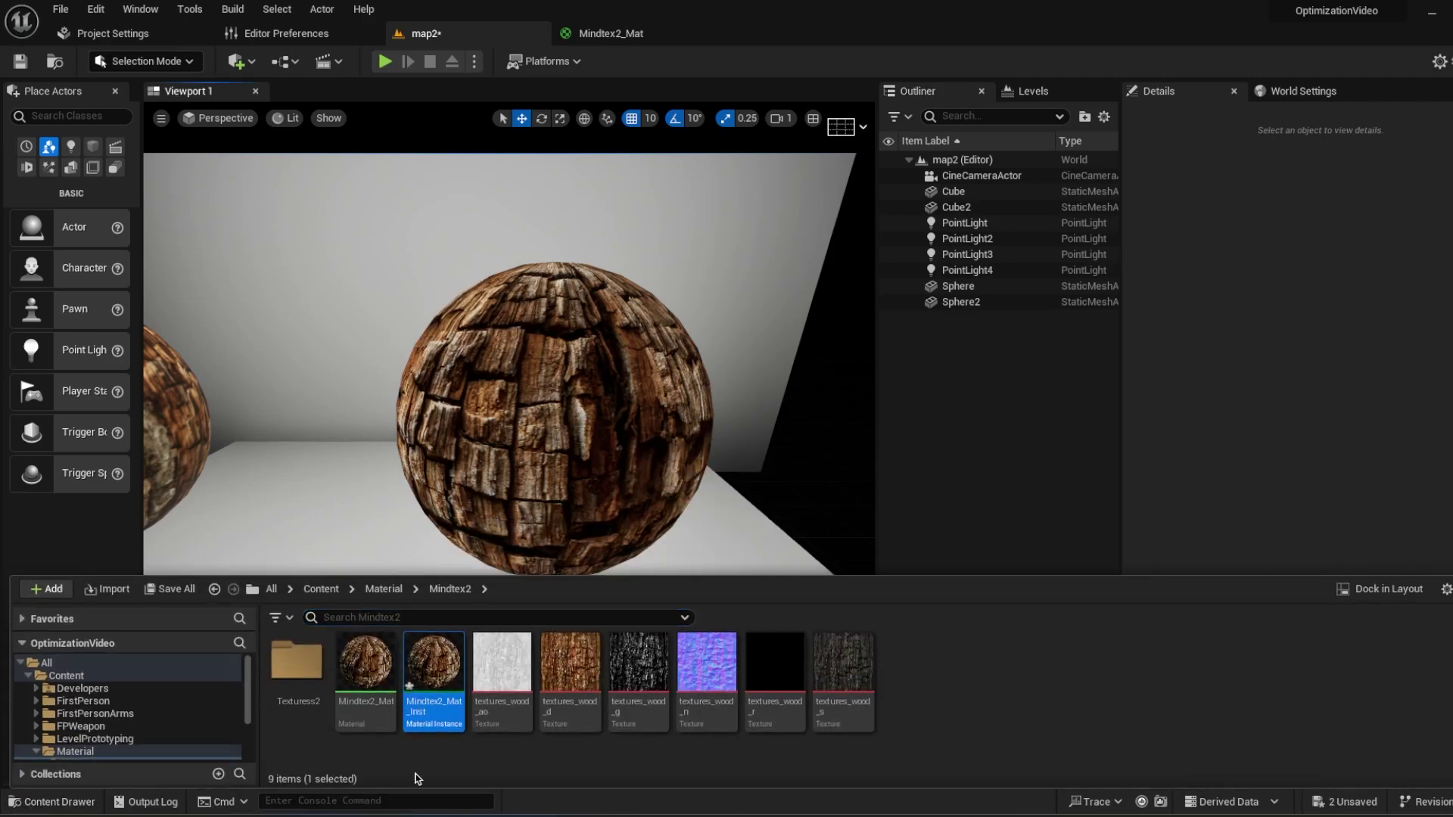
Enable the Normal parameter override in Mindtex2_Mat_Inst and return to the level.
double_click(433, 665)
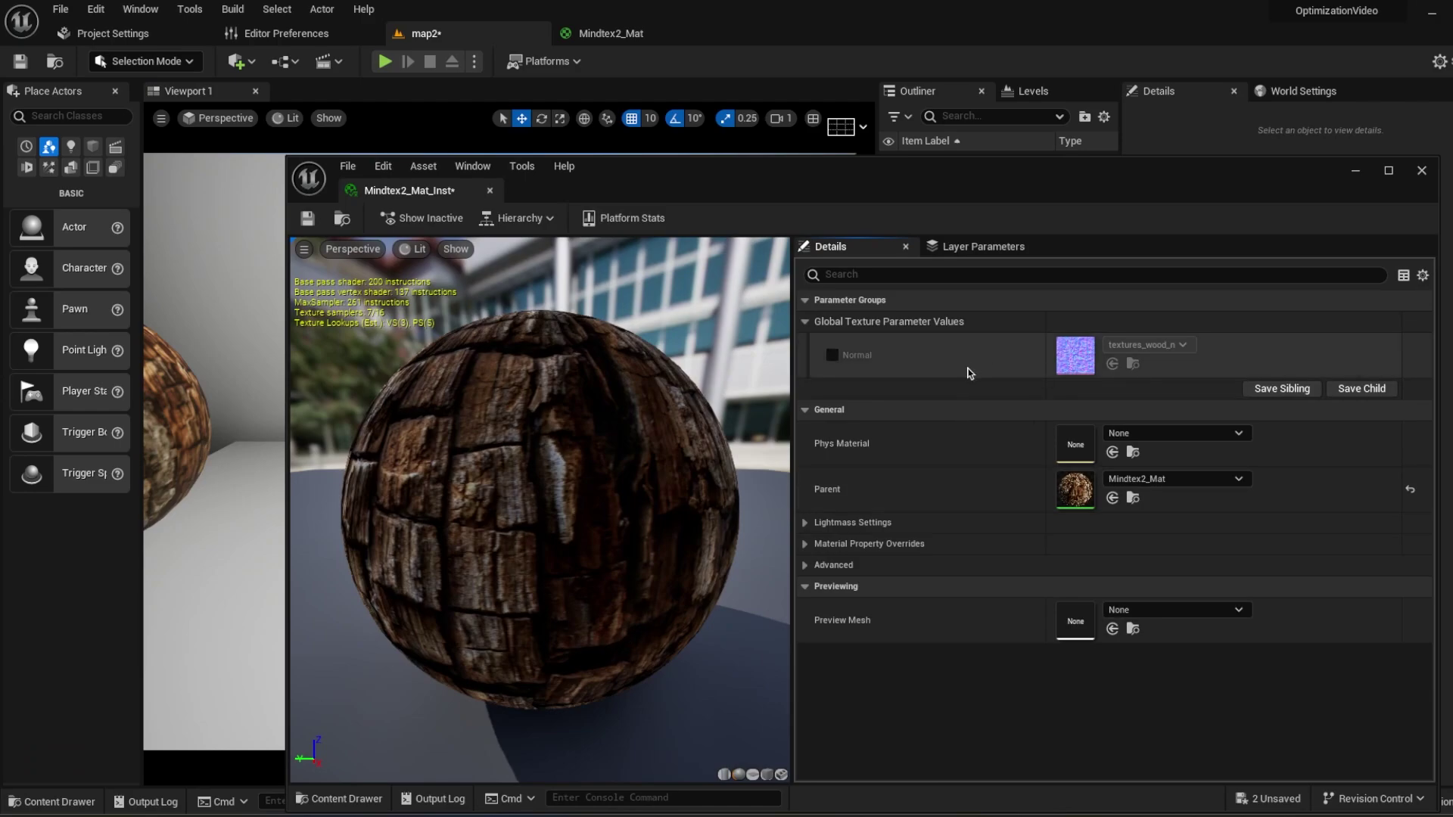
click(832, 355)
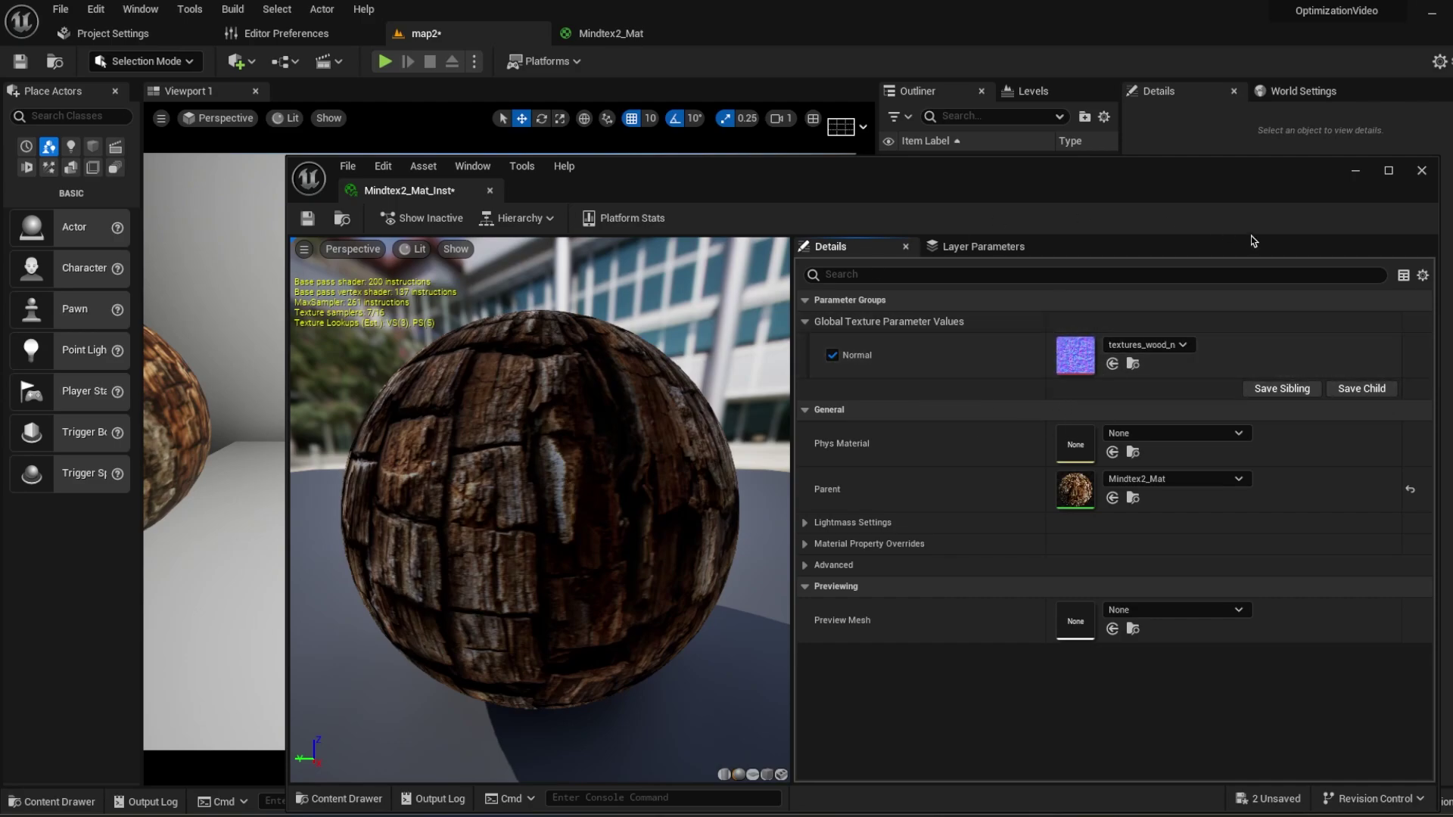
click(1355, 171)
Add a Constant node just below the Multiply node in the Mindtex2_Mat graph.
click(609, 34)
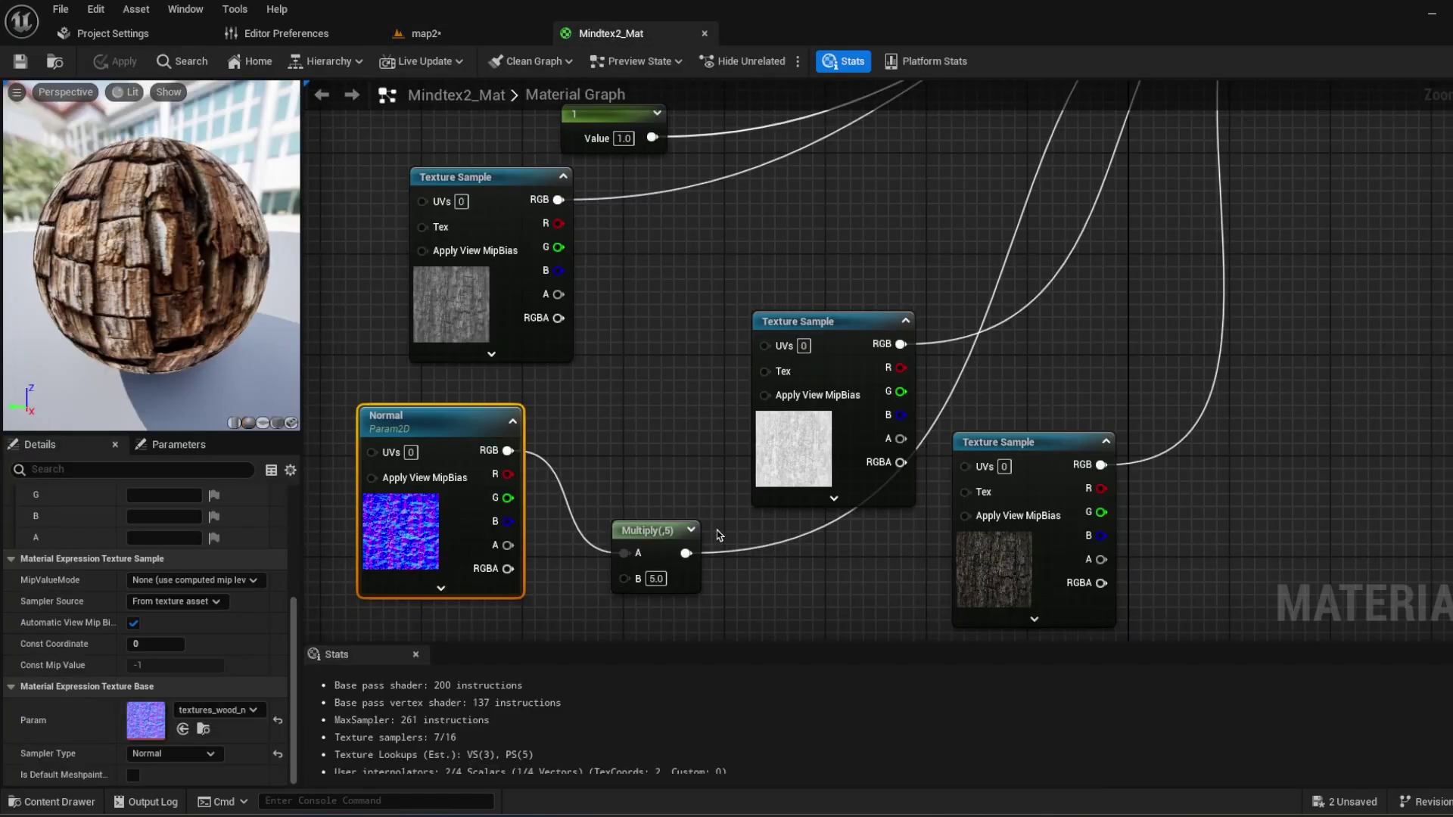
right_drag(719, 535, 774, 429)
click(889, 213)
click(716, 427)
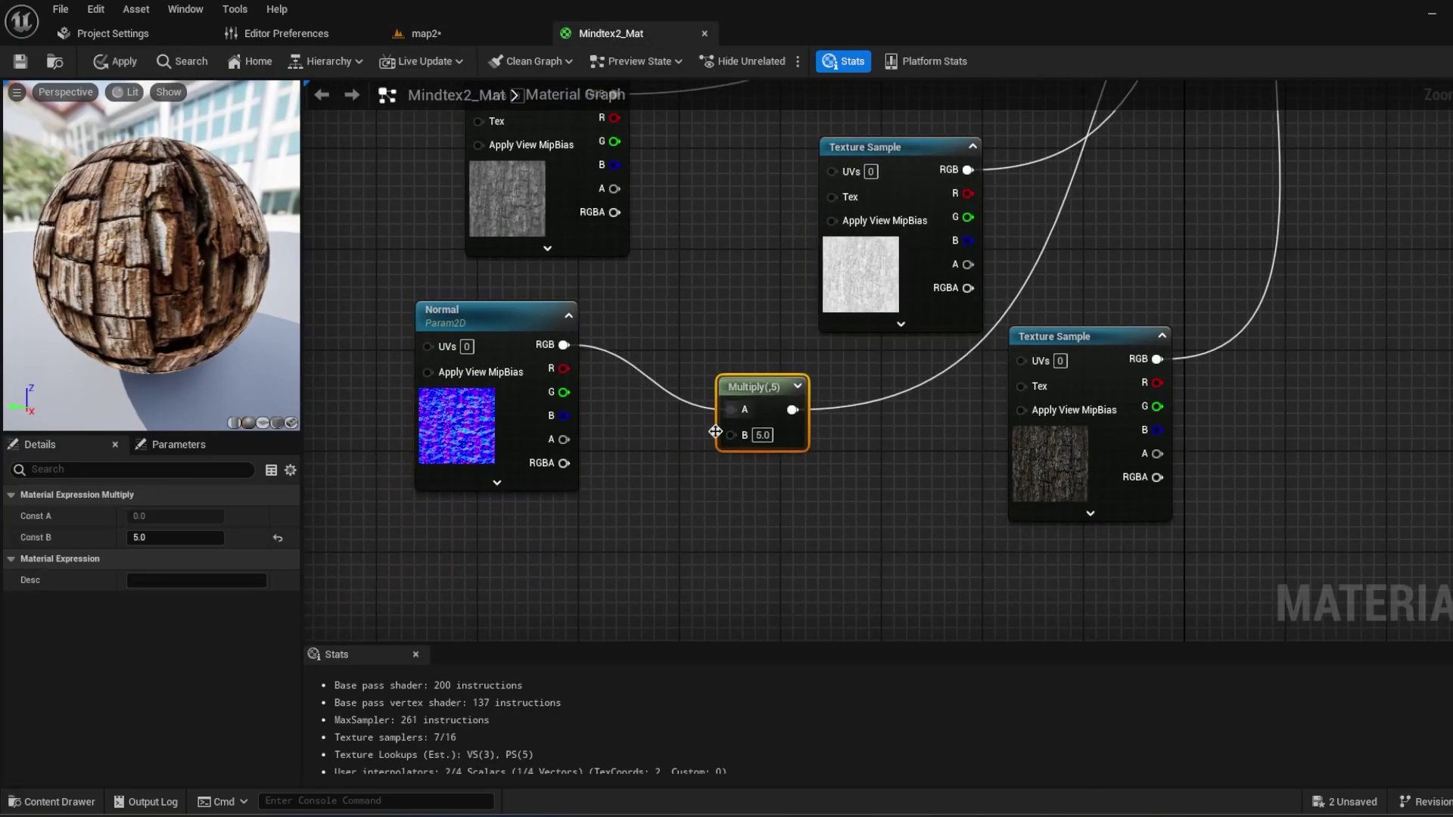
click(617, 523)
right_click(616, 524)
click(617, 523)
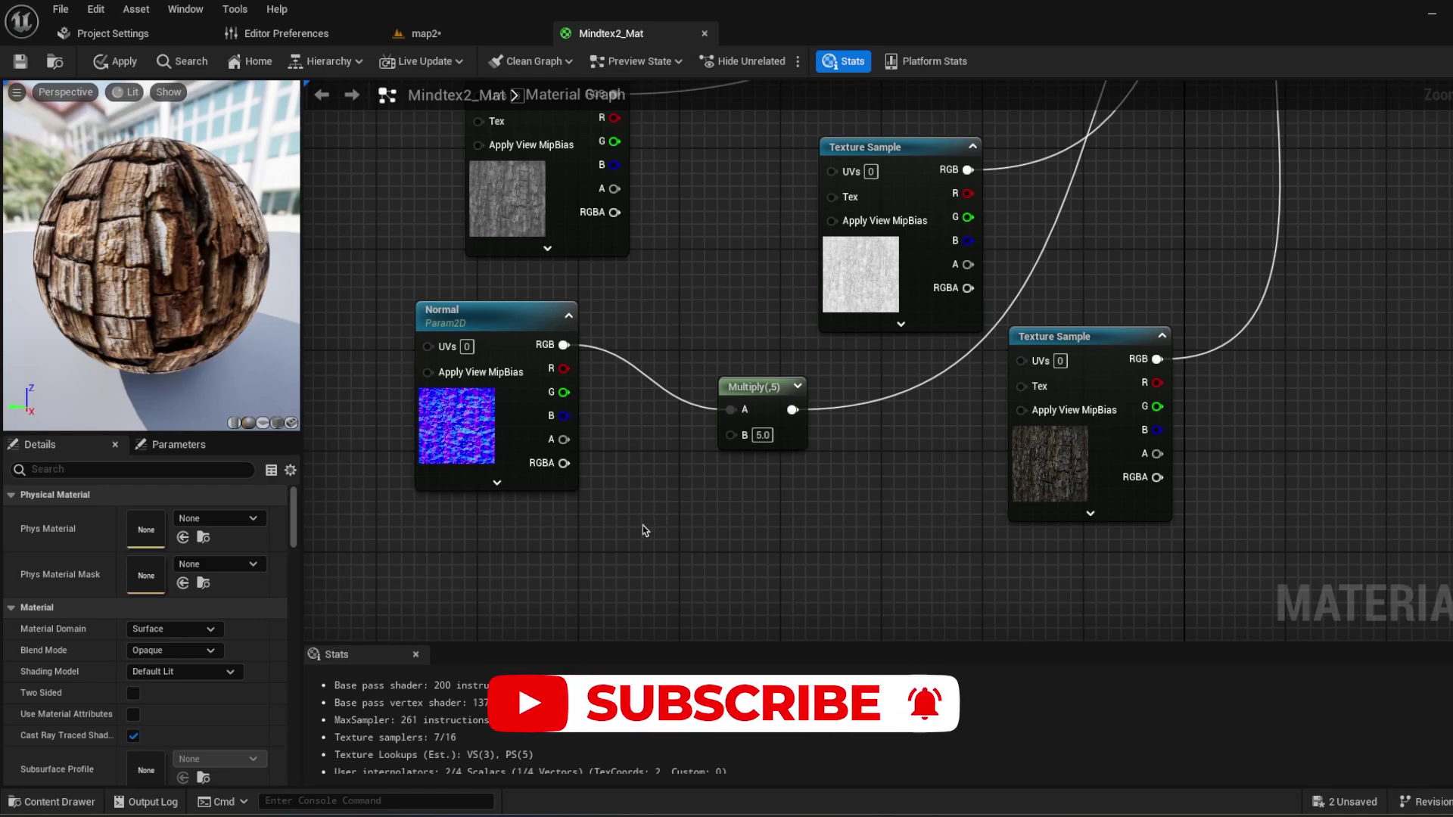
key(1)
click(642, 525)
drag(678, 536, 644, 513)
Convert the Constant into a 'Normal Dentisy' parameter wired into Multiply's B input.
right_click(644, 513)
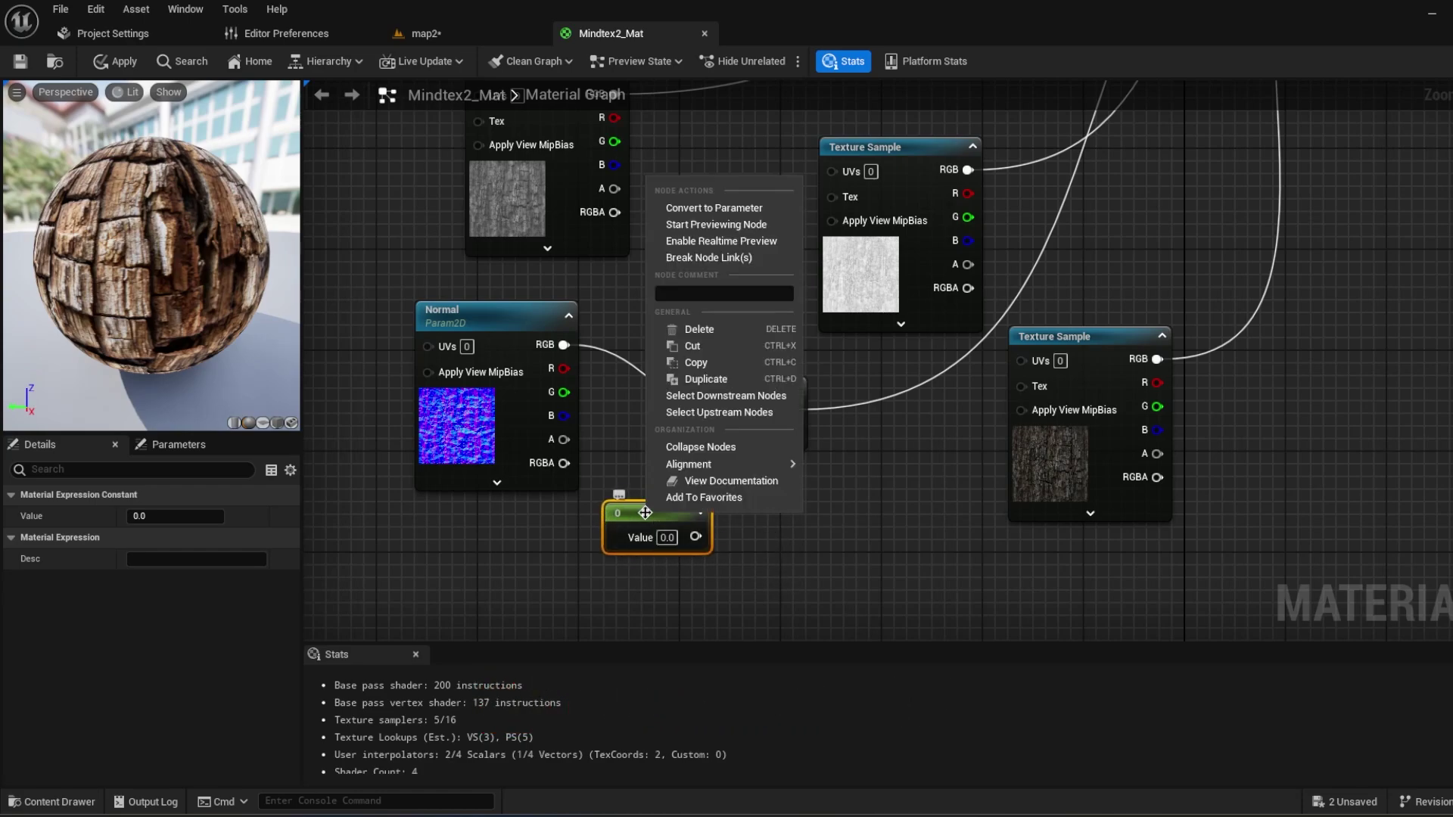
click(749, 208)
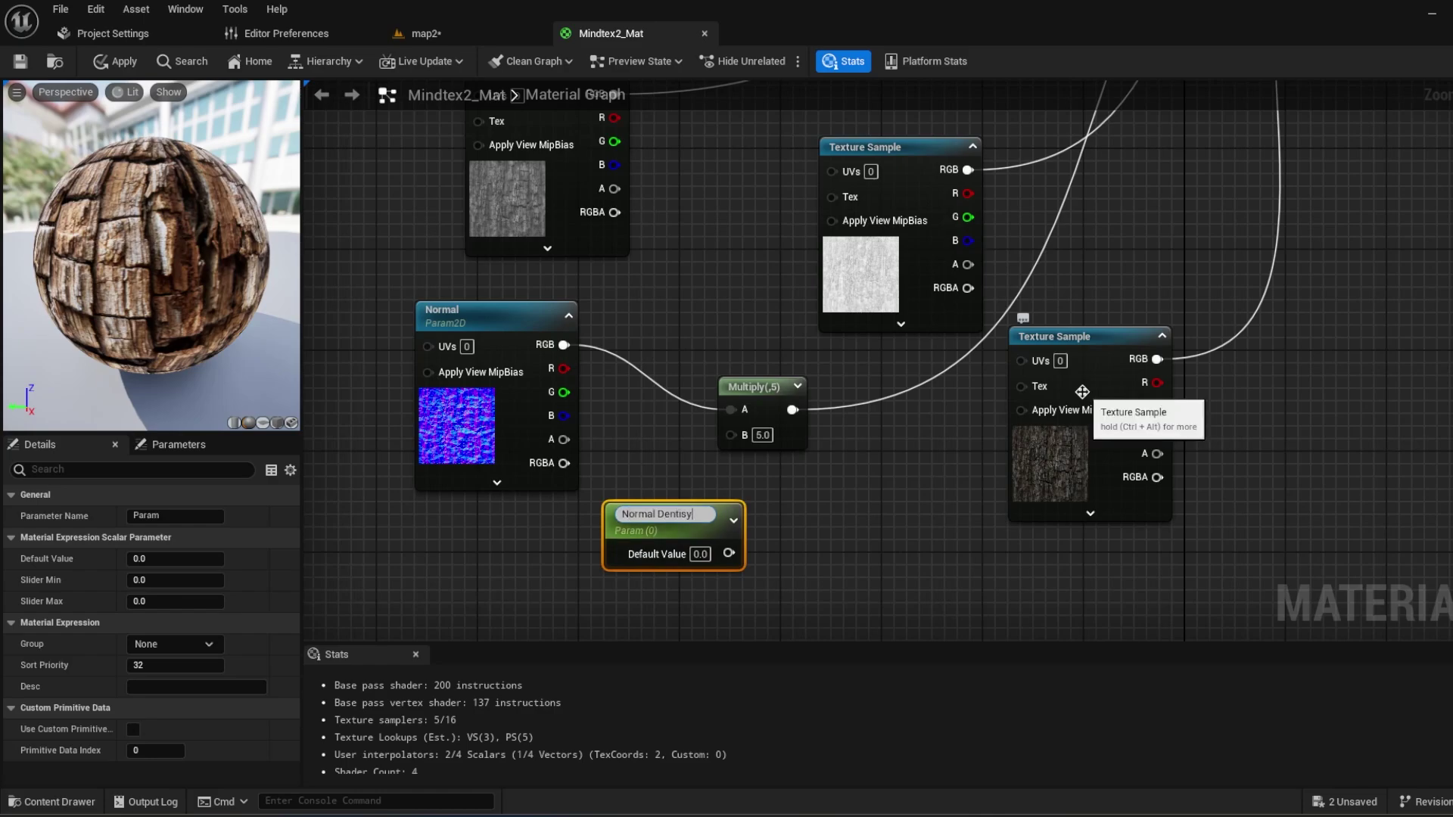
key(Return)
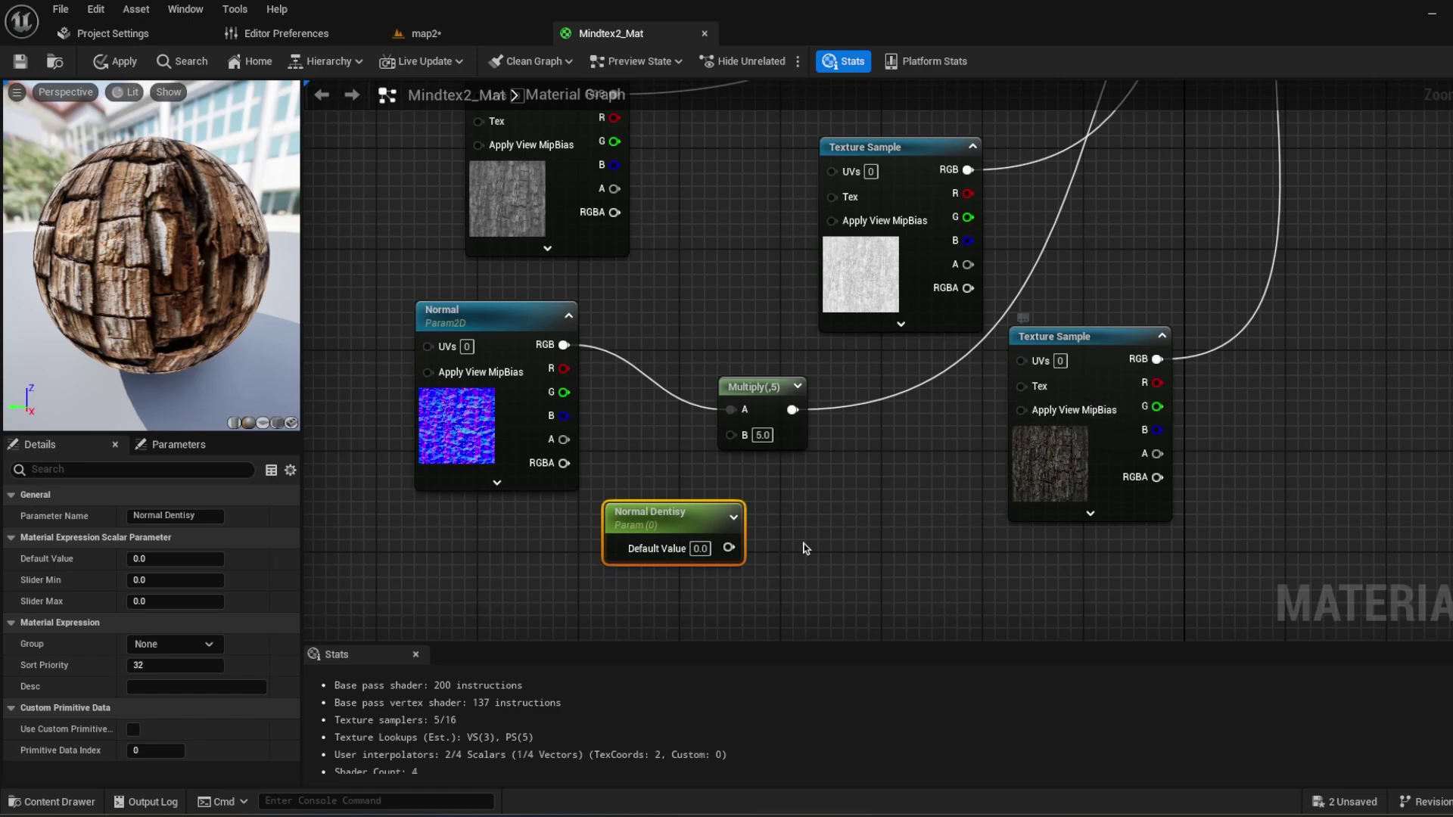
drag(731, 523, 736, 437)
drag(637, 527, 599, 527)
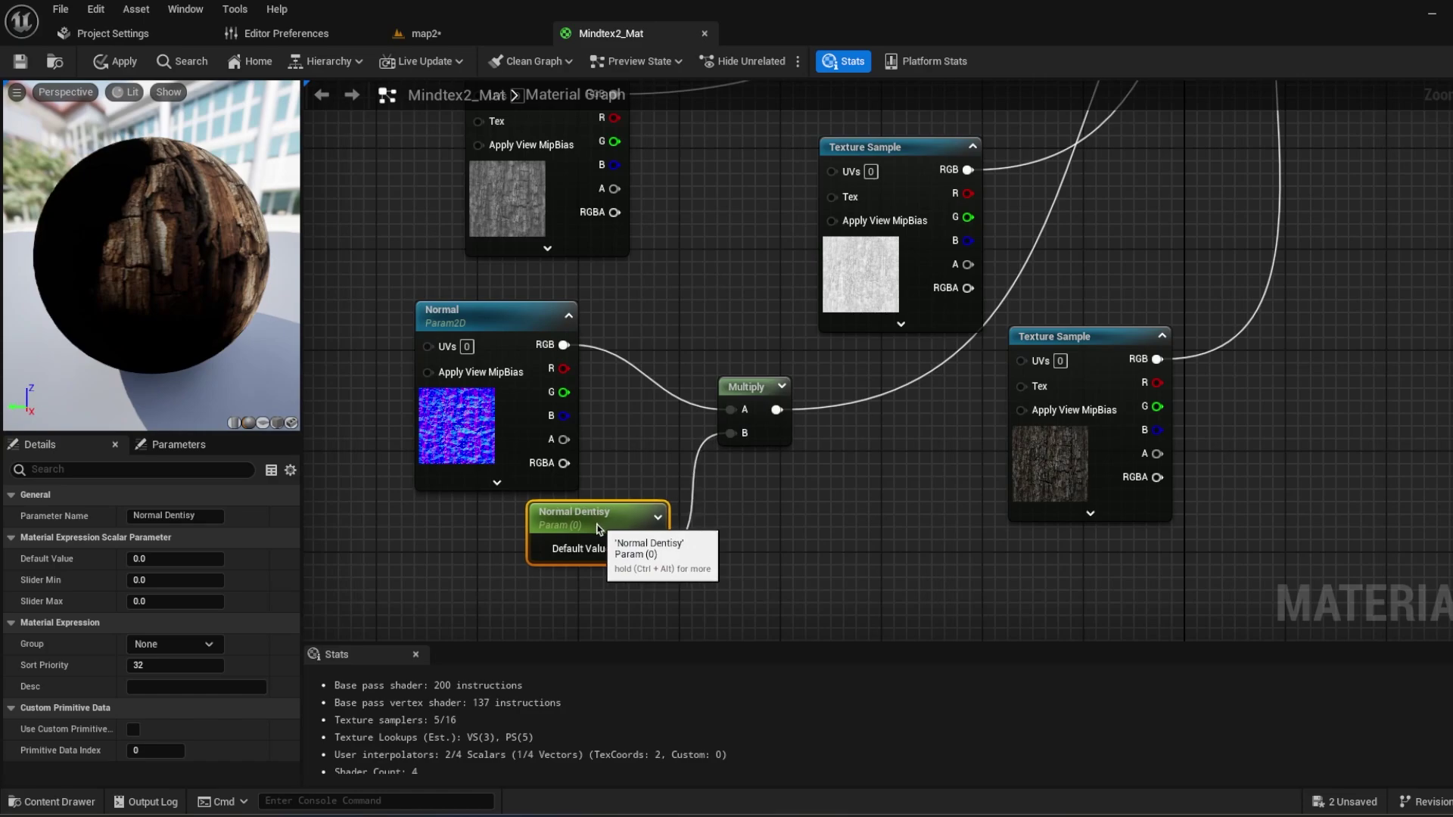
Give Normal Dentisy default 2, slider minimum 1 and maximum 4, then save.
click(163, 558)
text(2)
key(Return)
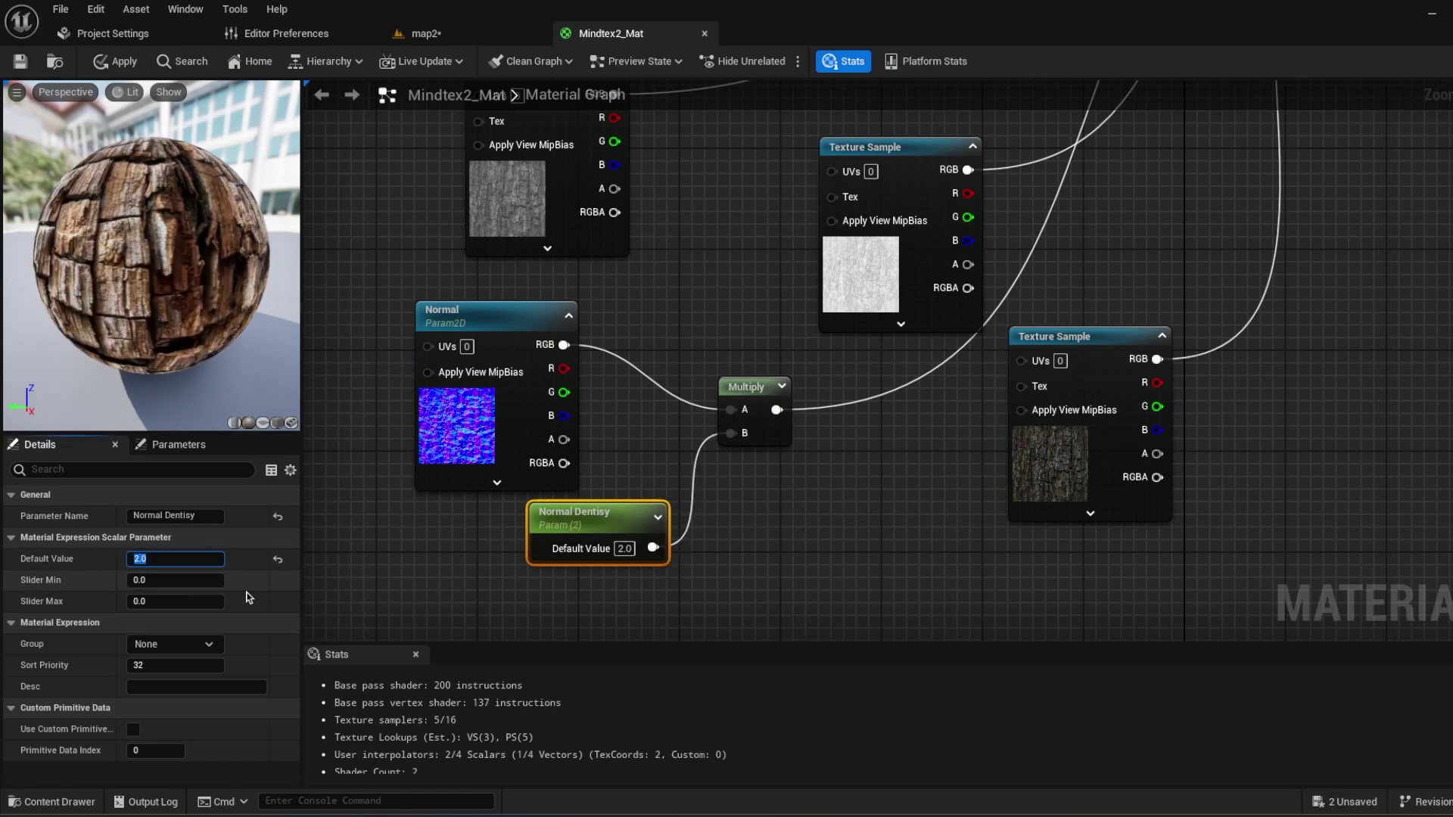
click(193, 579)
text(1)
click(168, 600)
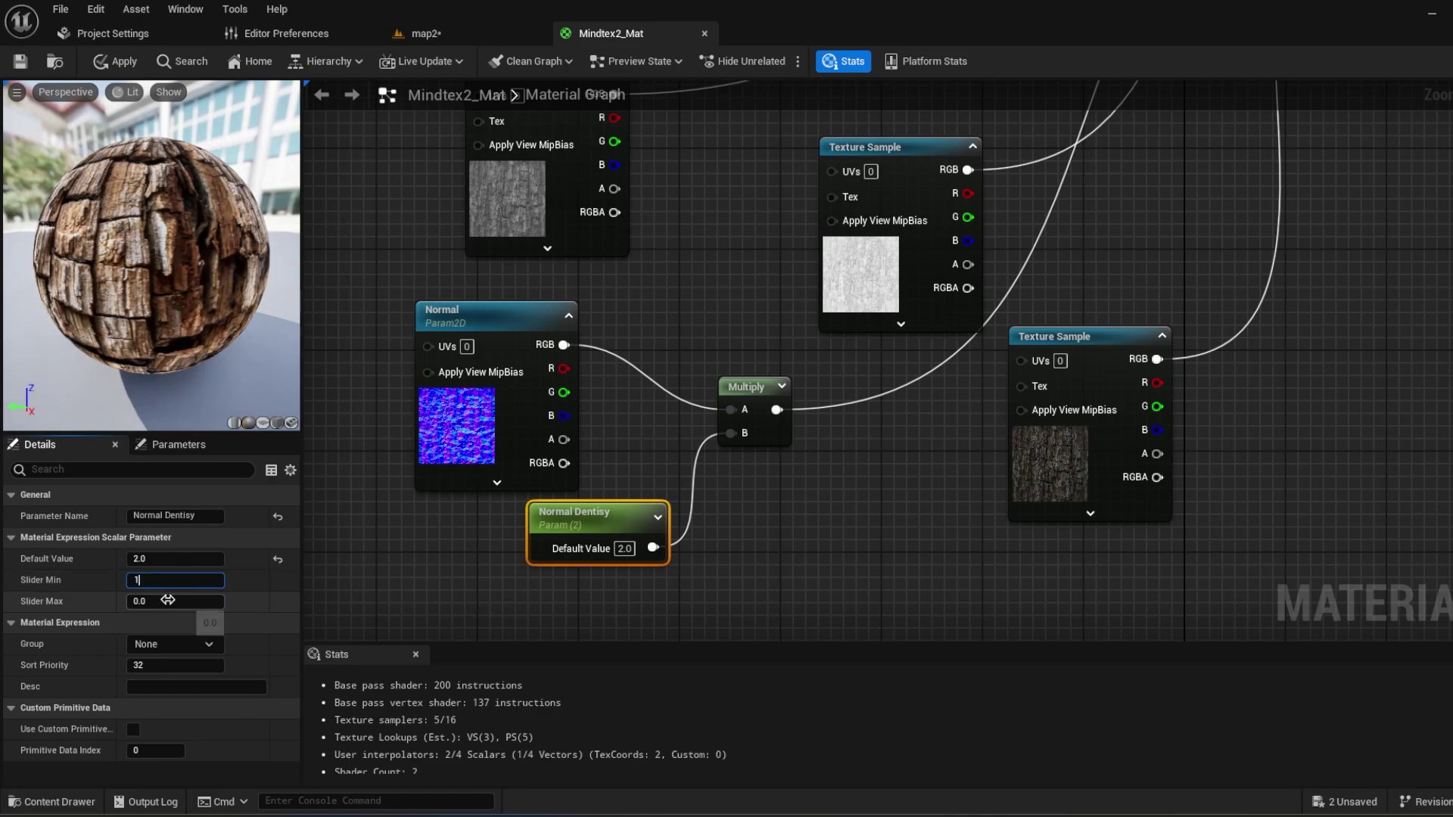
text(4)
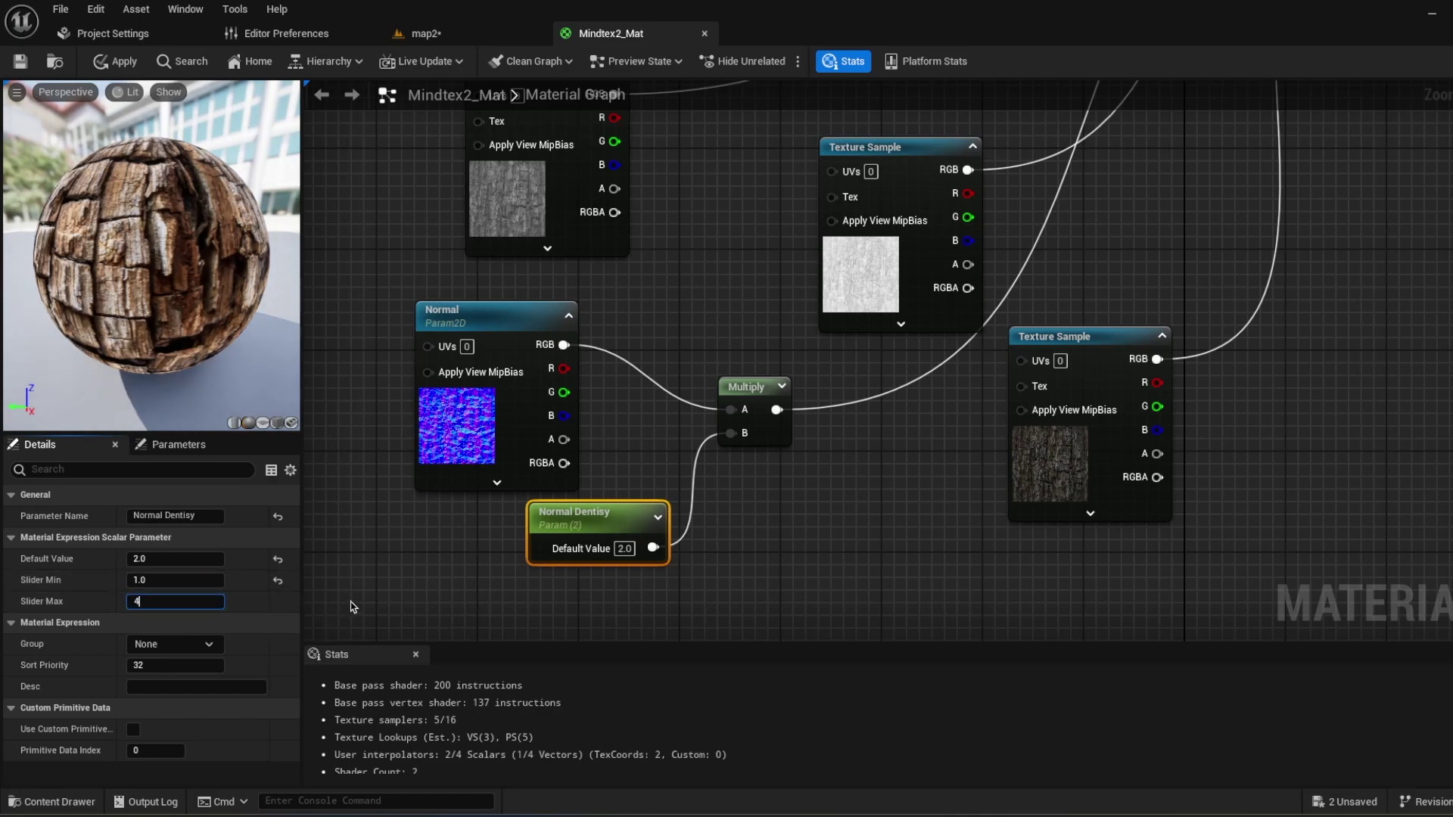
click(21, 65)
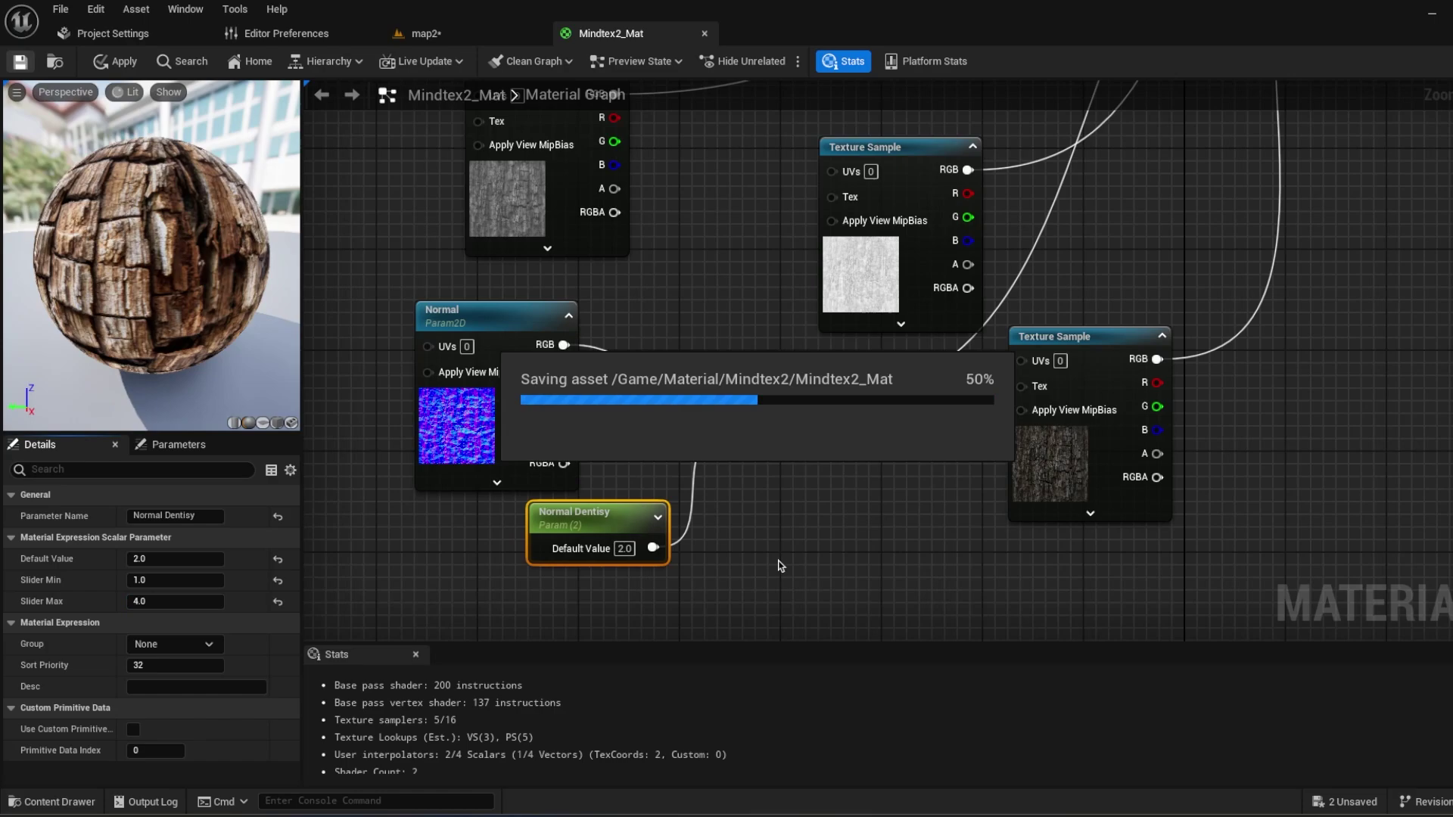
click(678, 424)
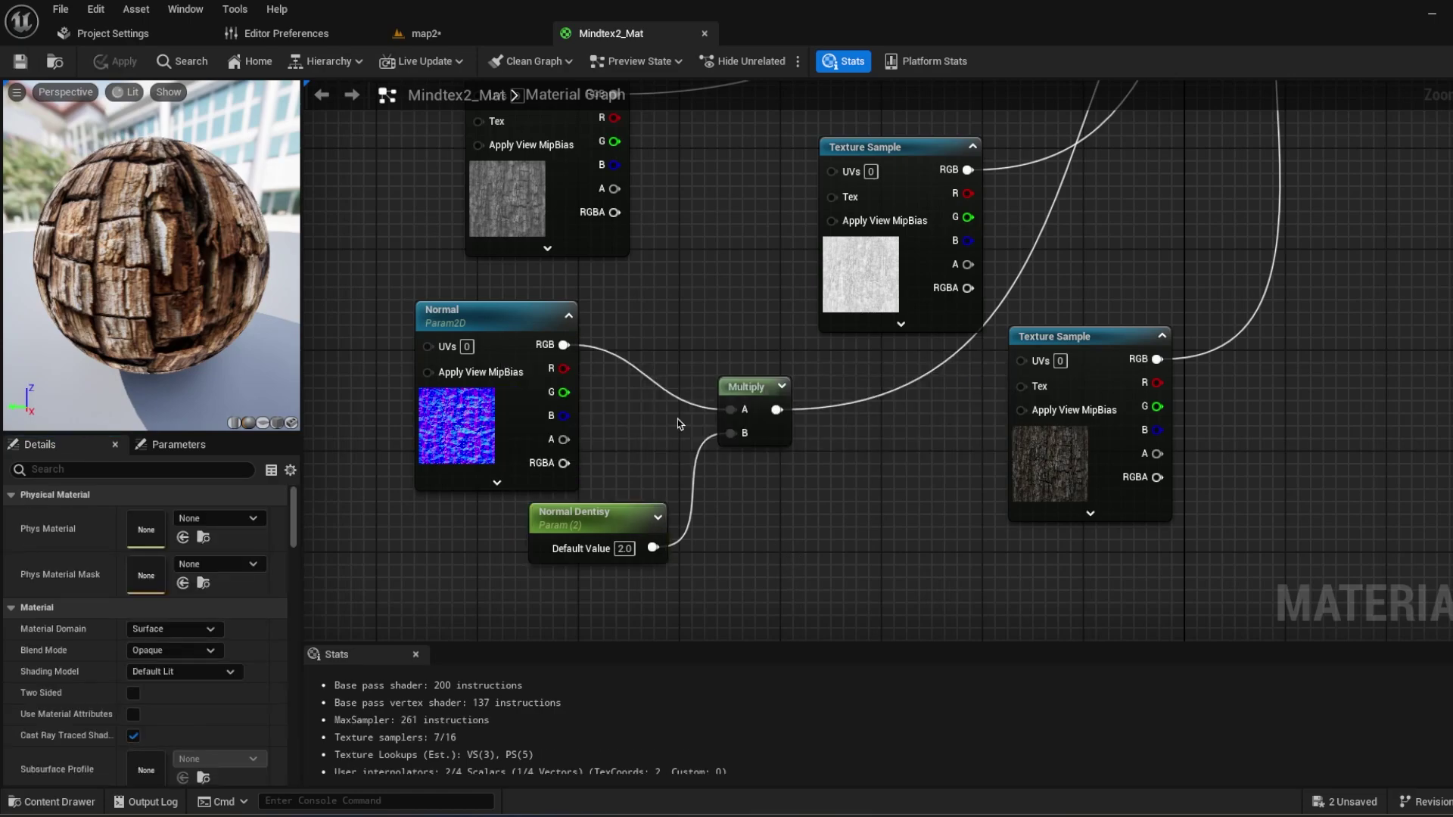
Open Mindtex2_Mat_Inst and enable its Normal Dentisy override, fitting the window on screen.
click(430, 35)
click(59, 802)
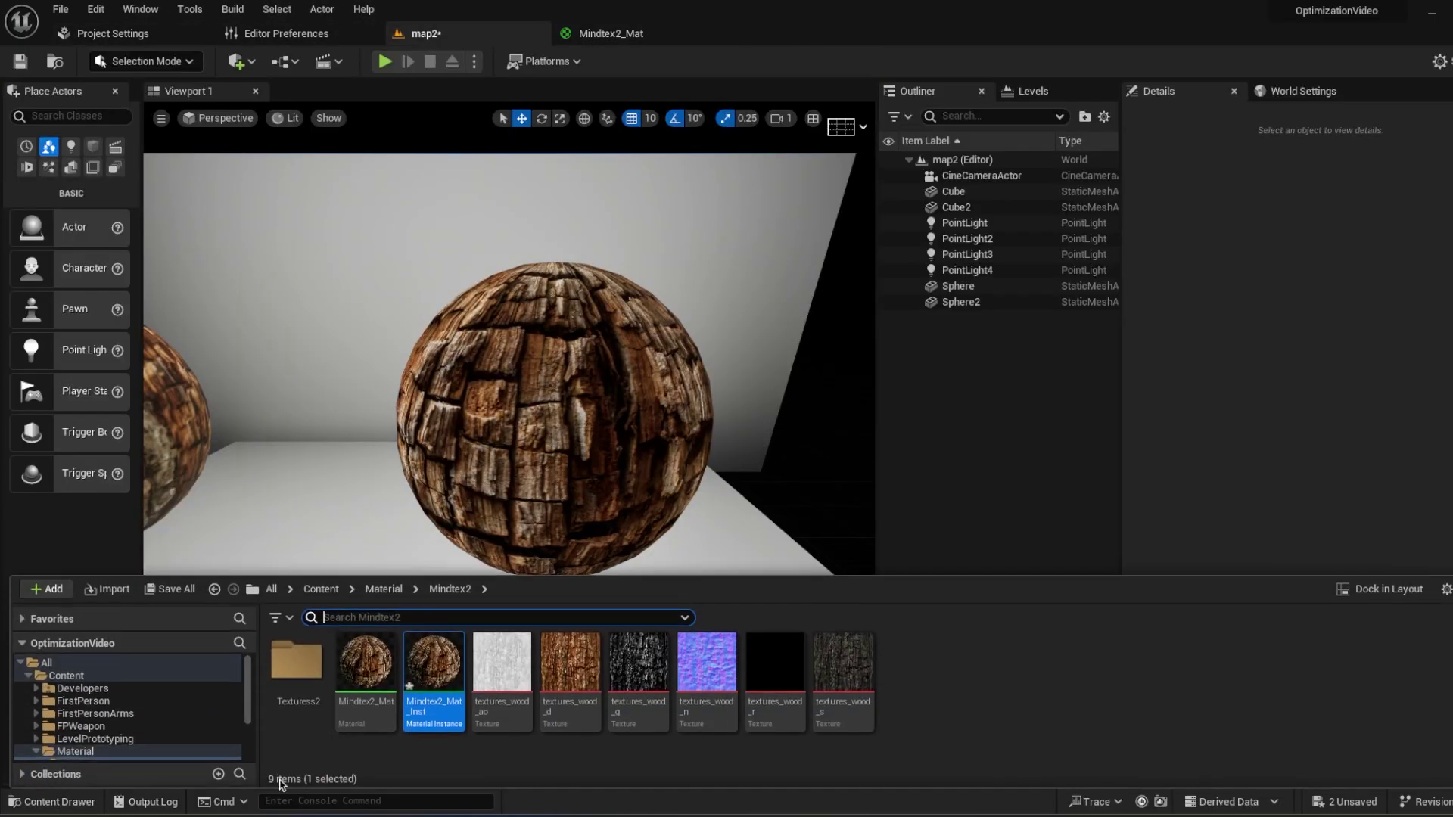
double_click(442, 681)
drag(754, 190, 1085, 105)
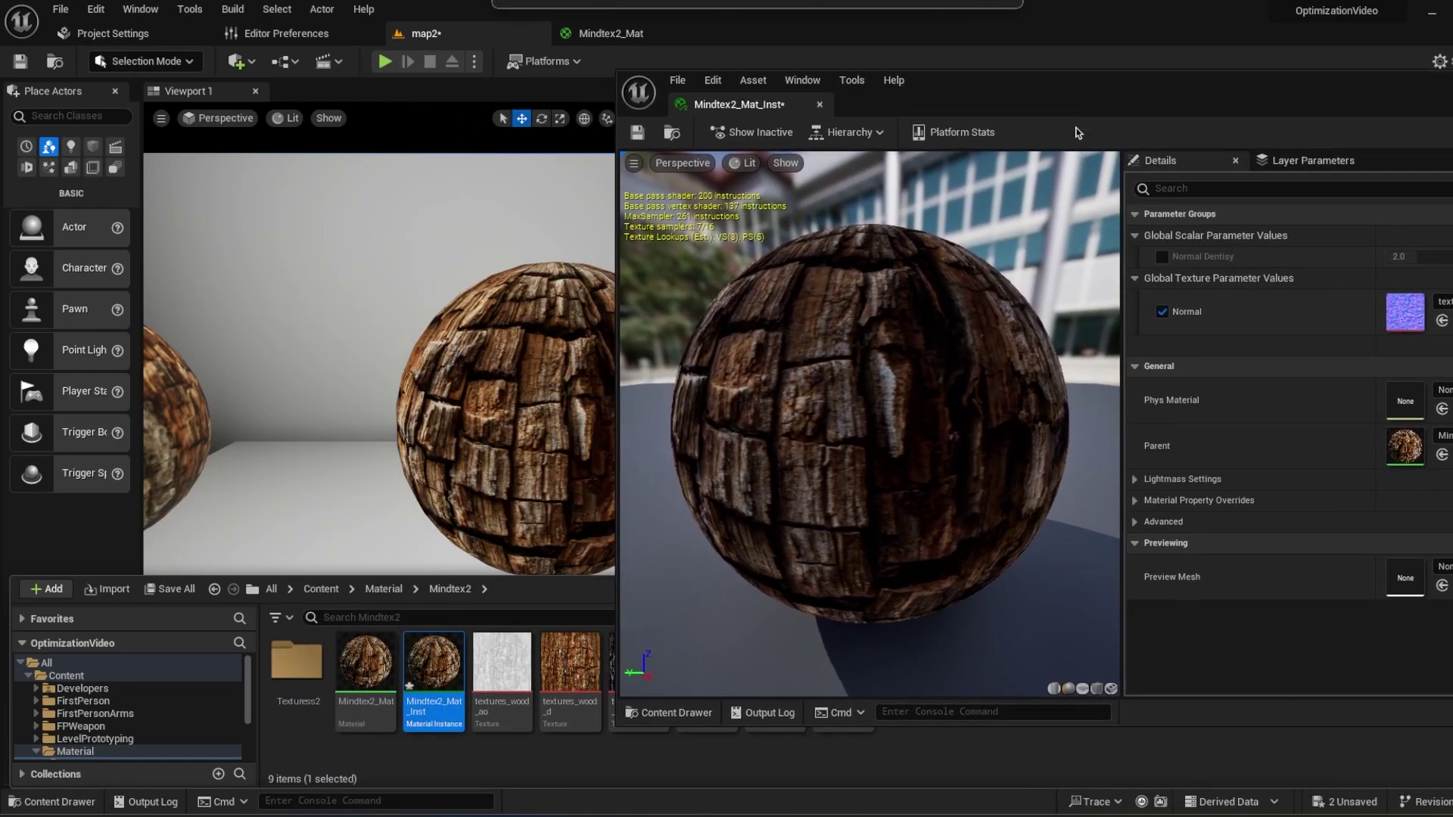
click(1161, 256)
drag(617, 117, 804, 117)
drag(1105, 93, 888, 104)
Try Normal Dentisy values of about 1.7, 0 and 2 in the instance, saving it.
drag(1256, 266, 1240, 266)
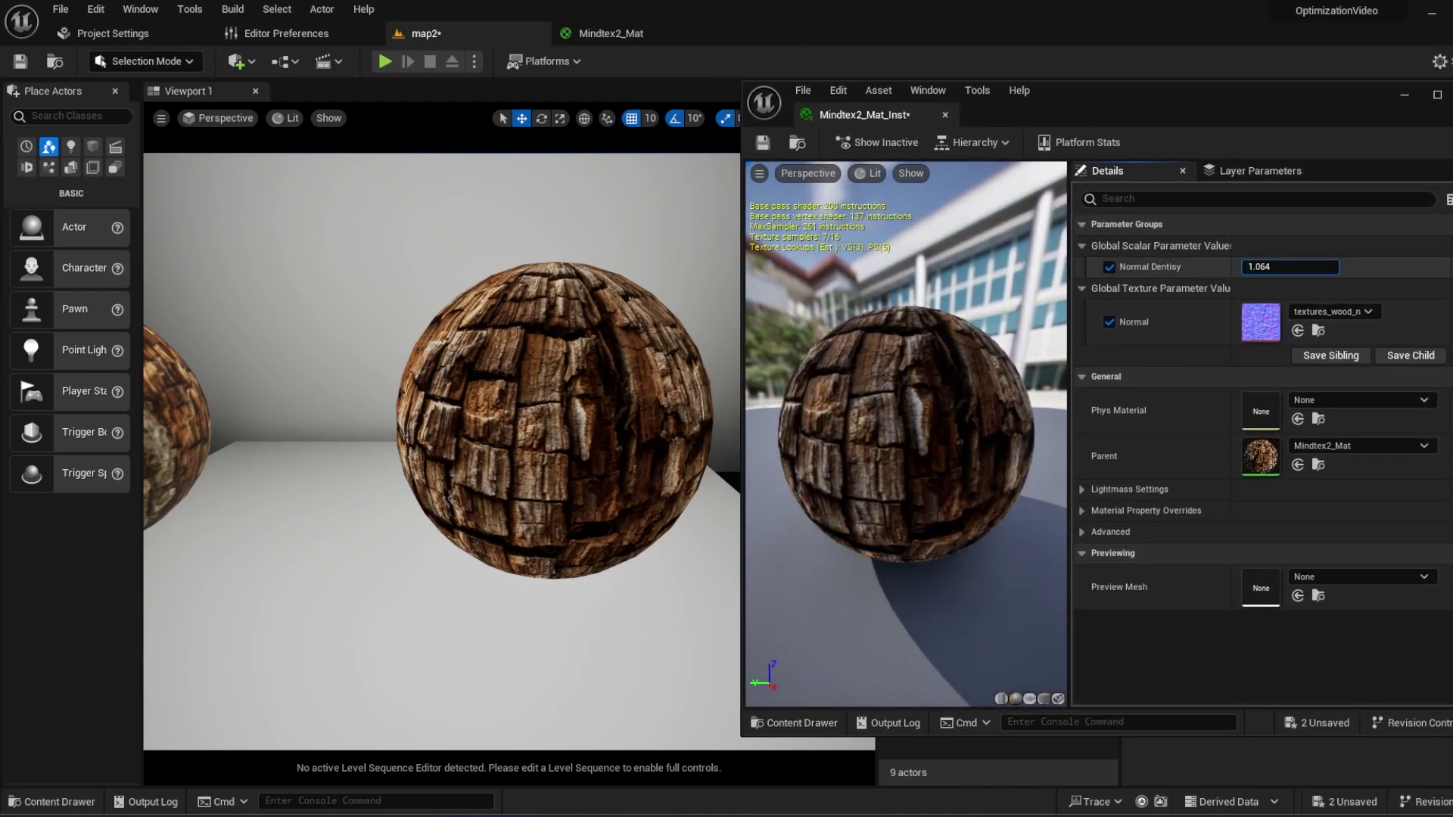
key(ctrl+s)
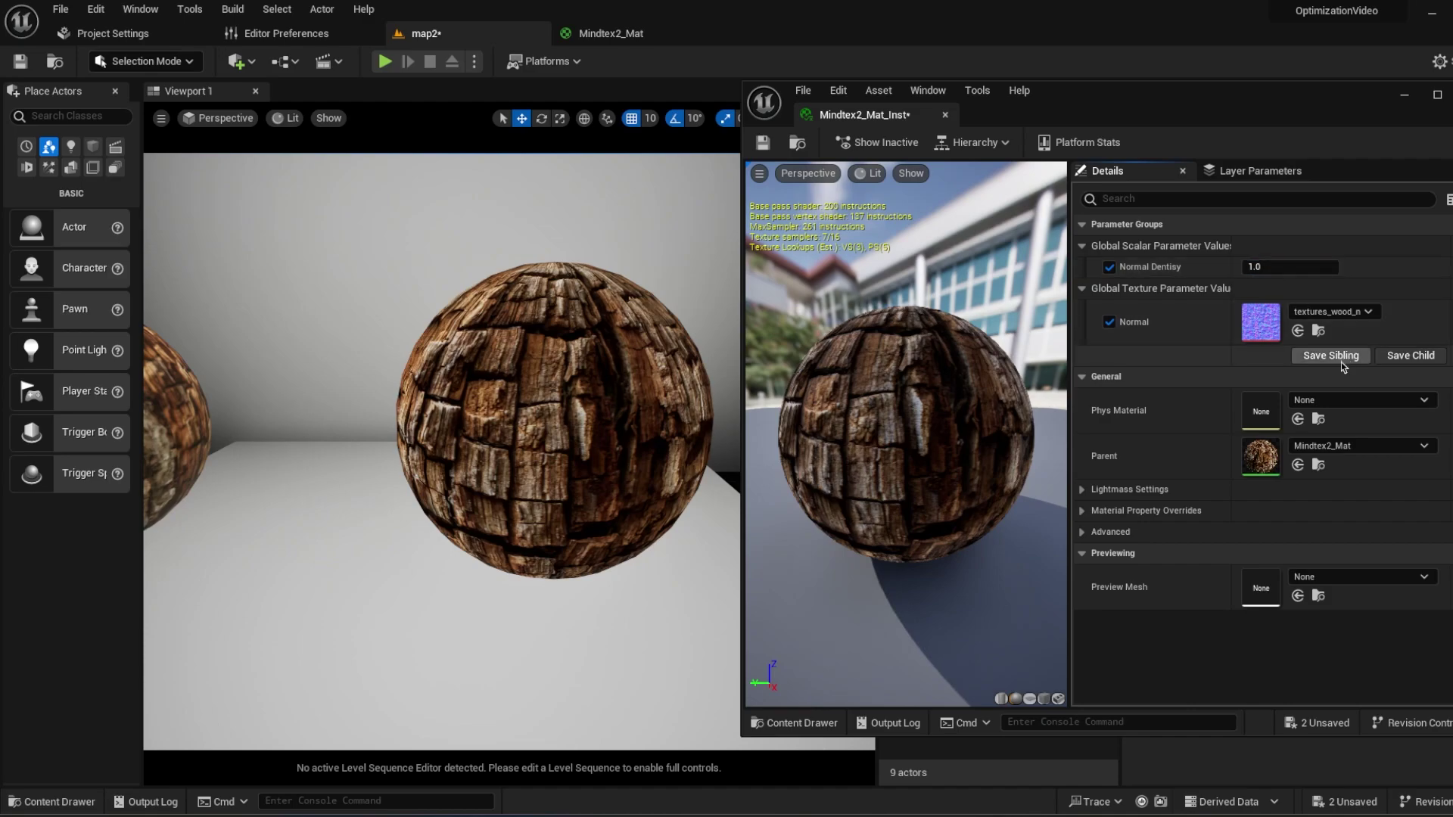
click(1274, 267)
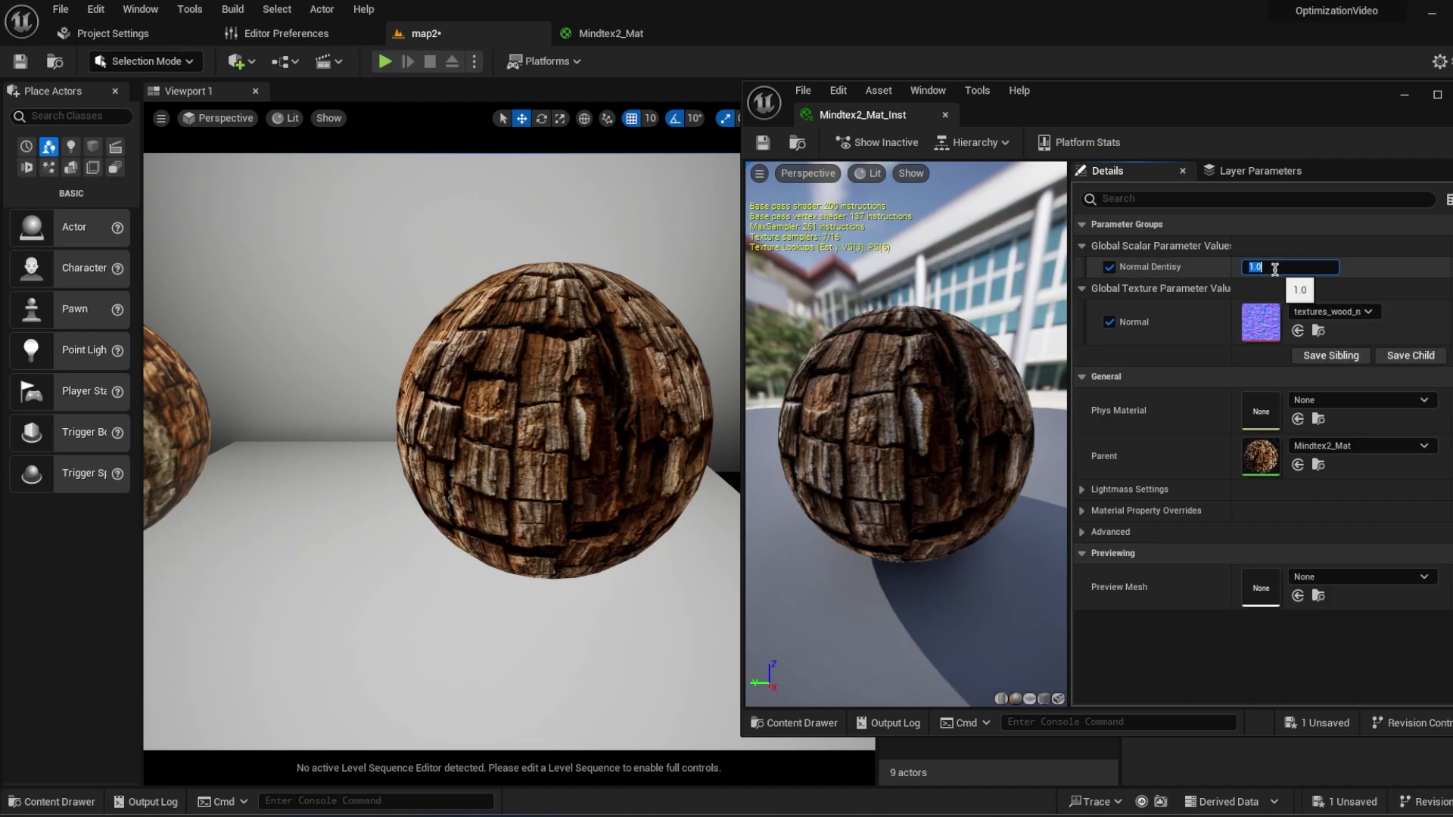
text(0)
key(Return)
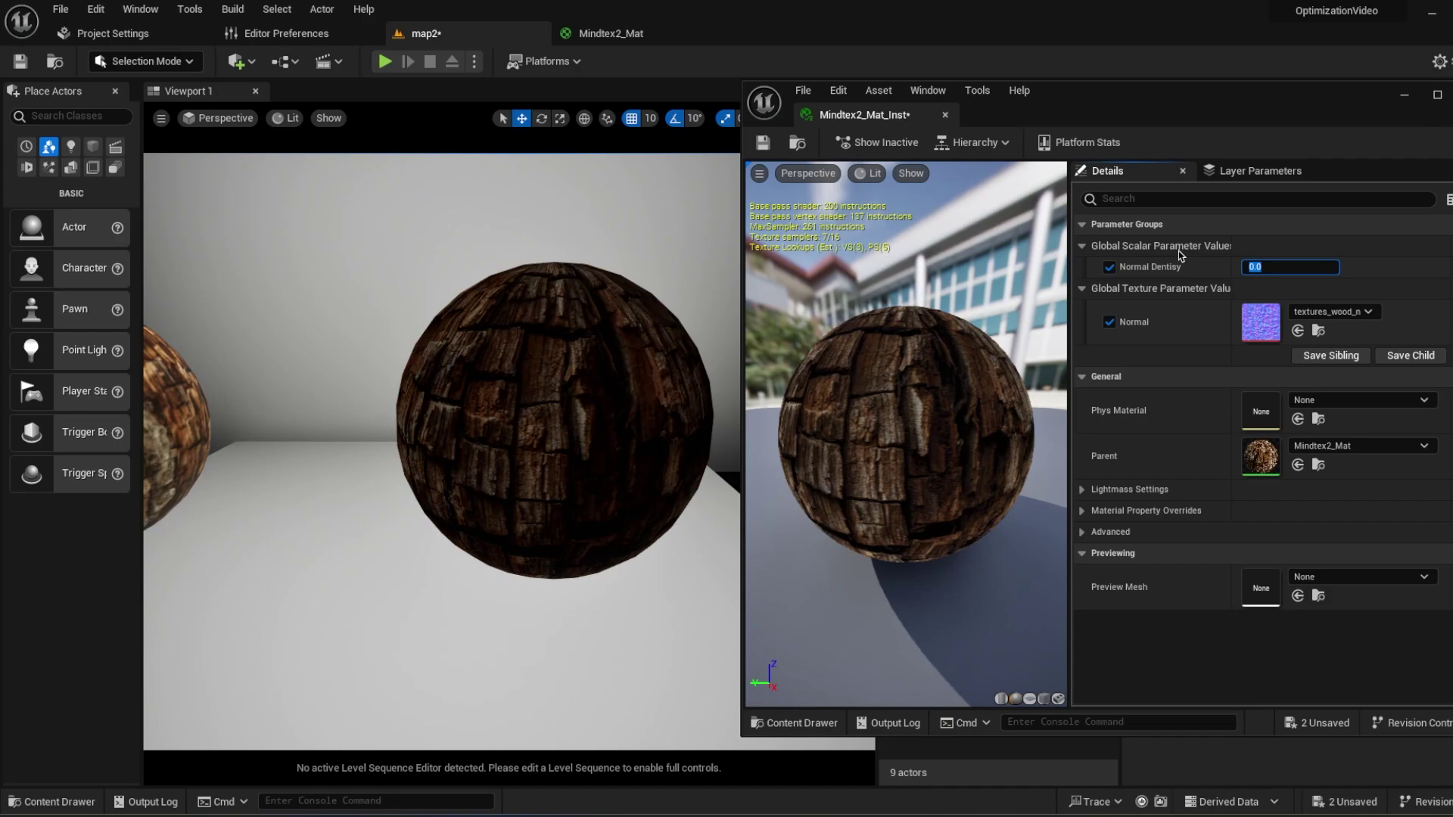
text(2)
key(Return)
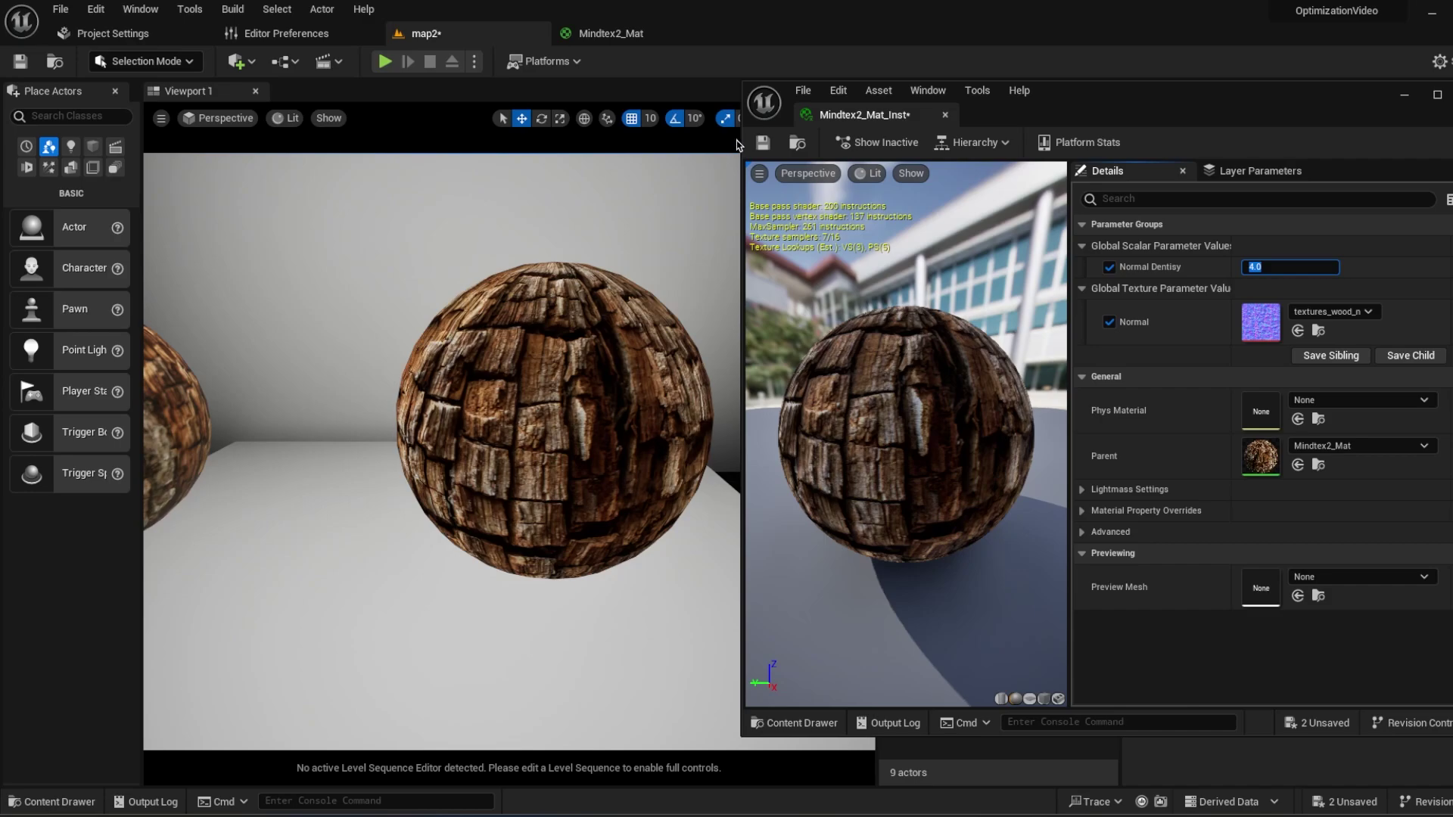
Close the instance editor and rearrange the Texture Sample nodes in the Mindtex2_Mat graph.
click(944, 114)
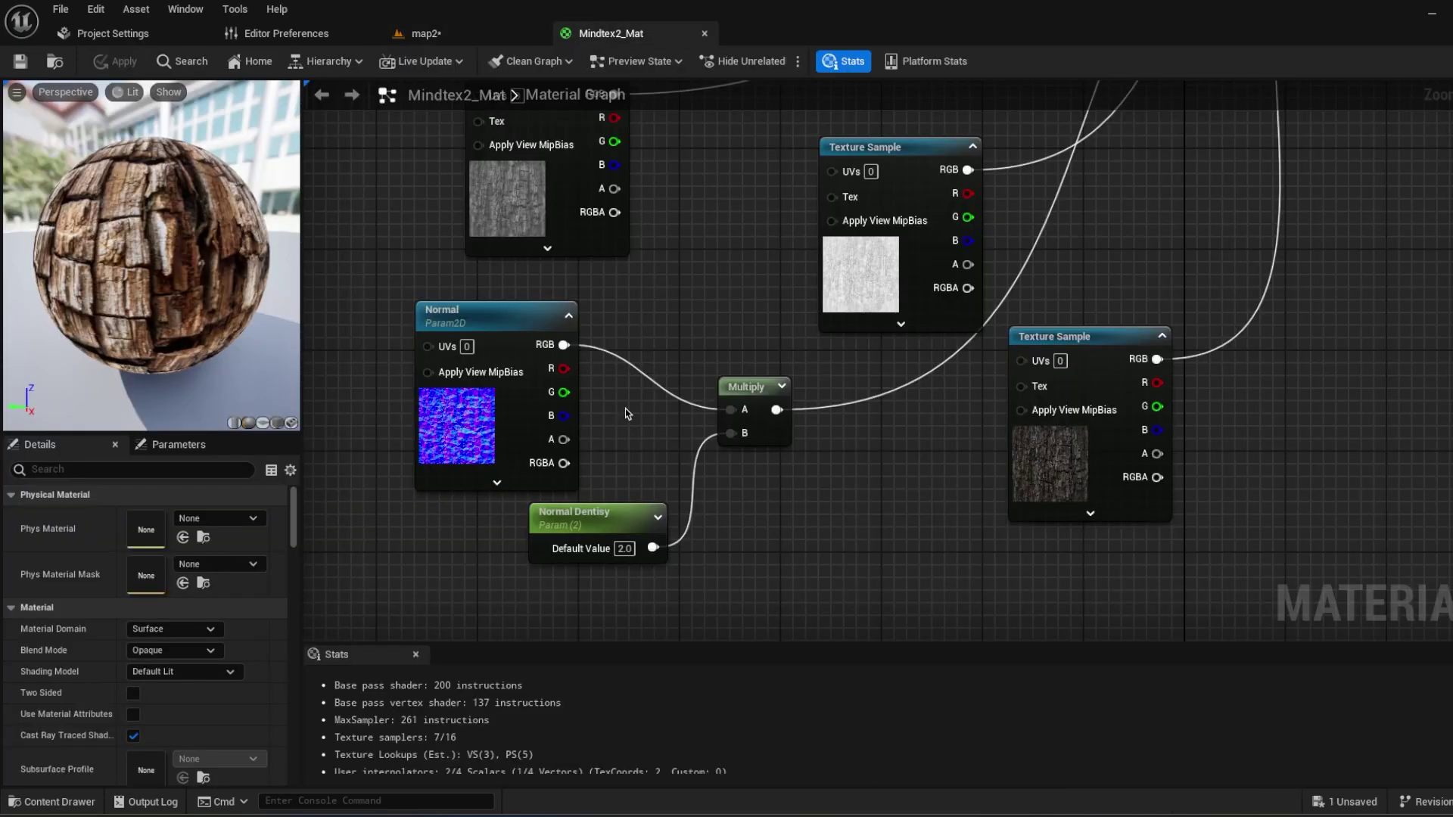
right_drag(841, 406, 781, 592)
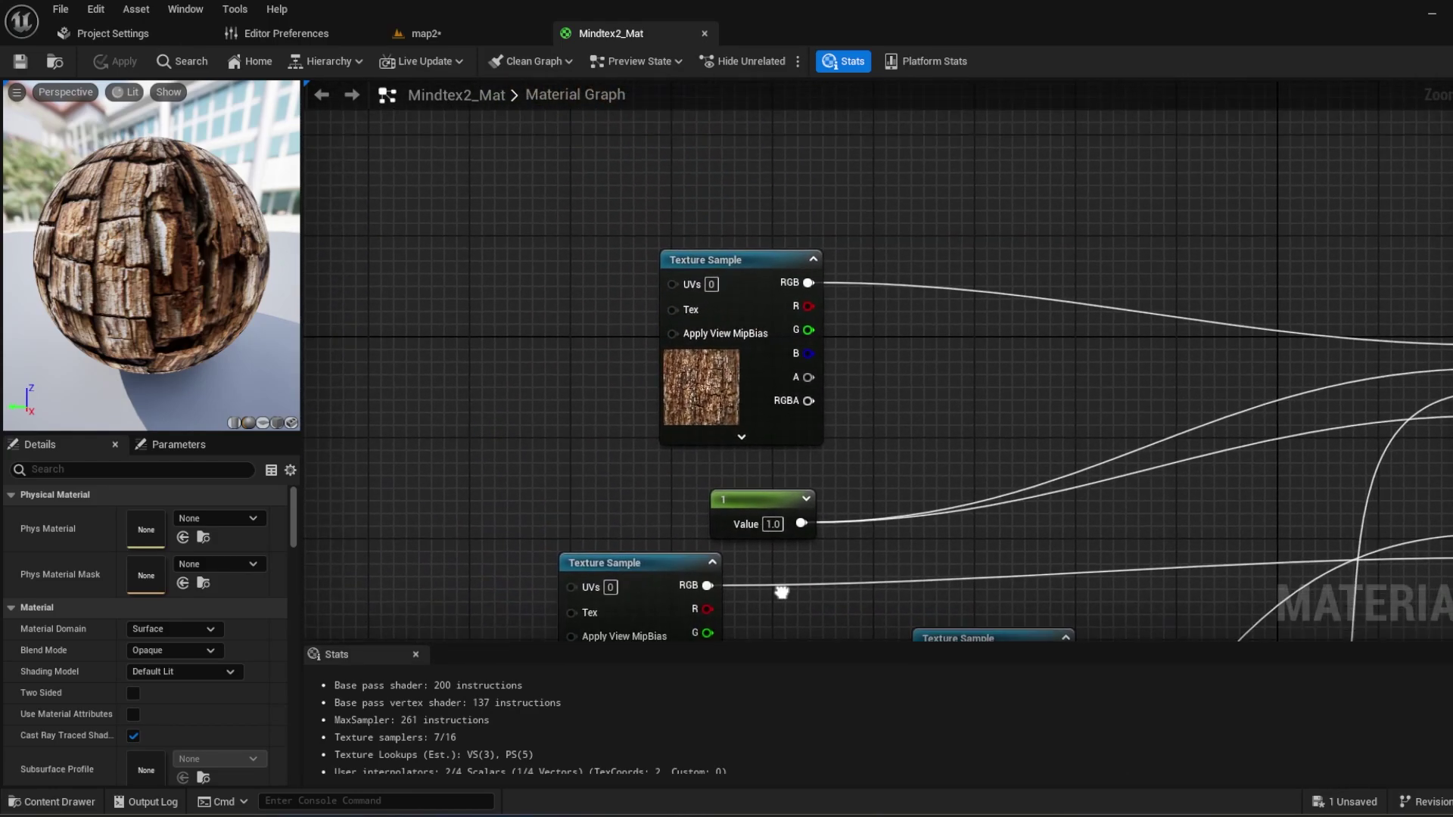
drag(765, 259, 713, 234)
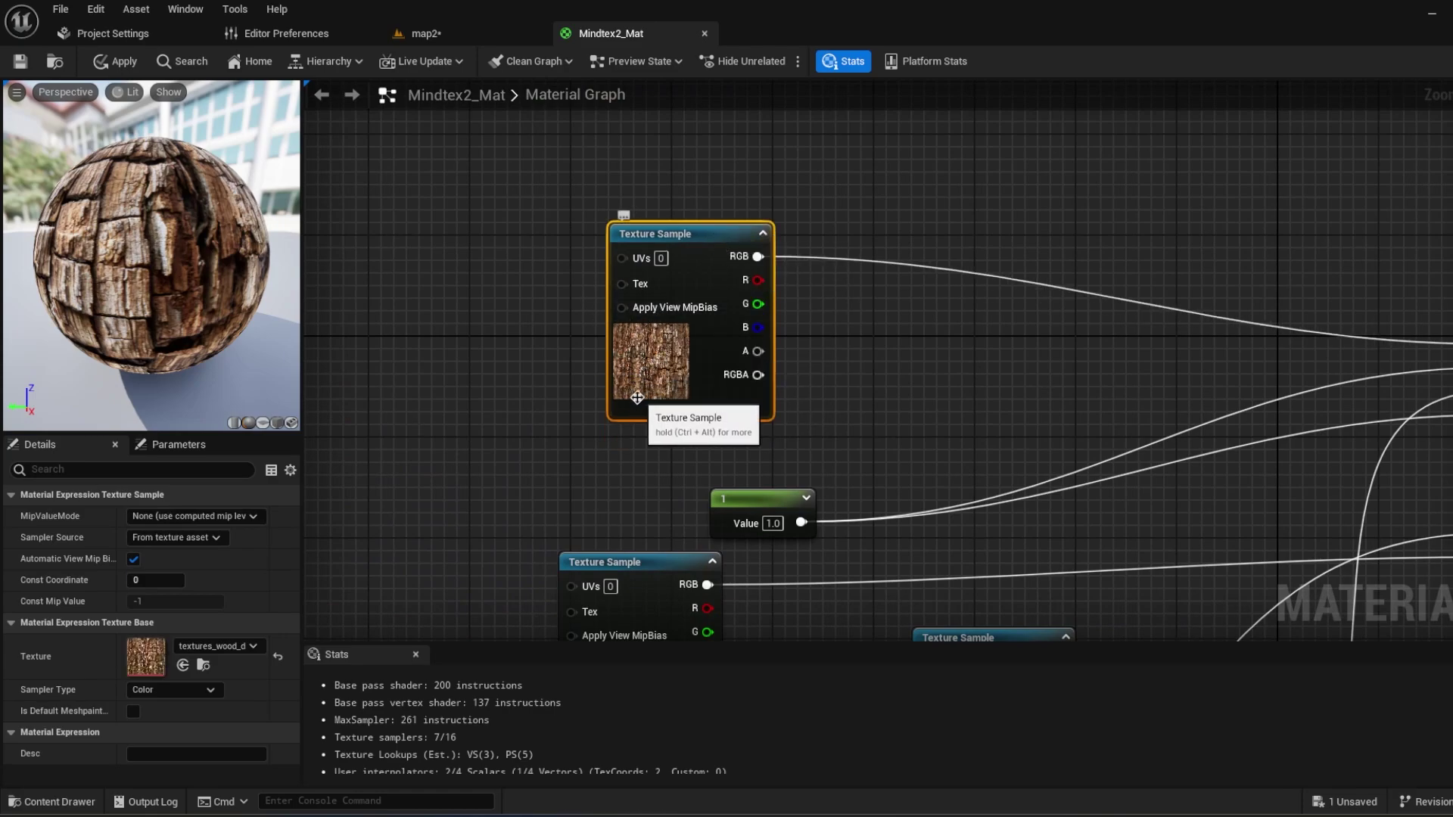
right_drag(647, 484, 726, 454)
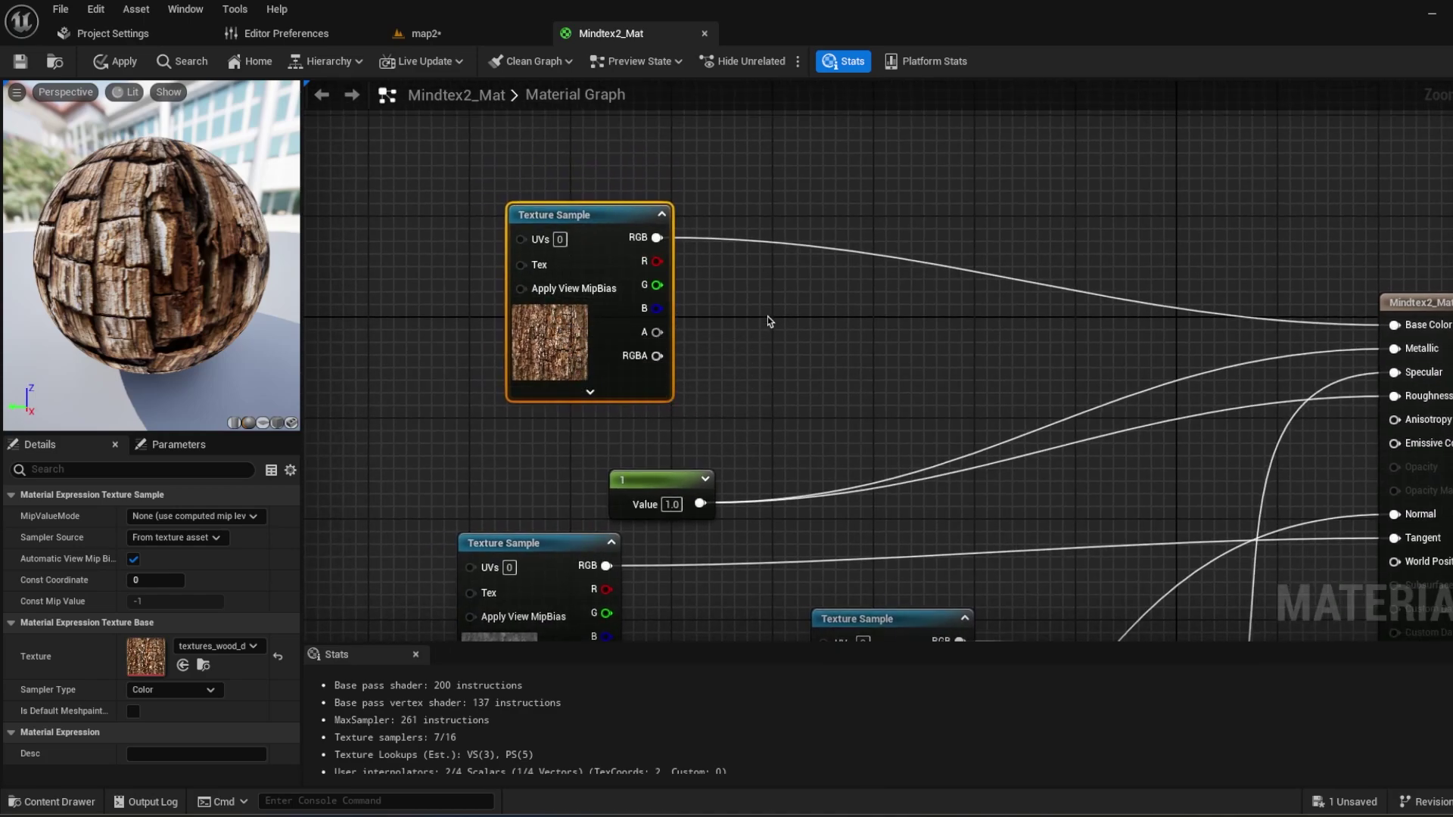
drag(589, 227, 602, 227)
click(763, 404)
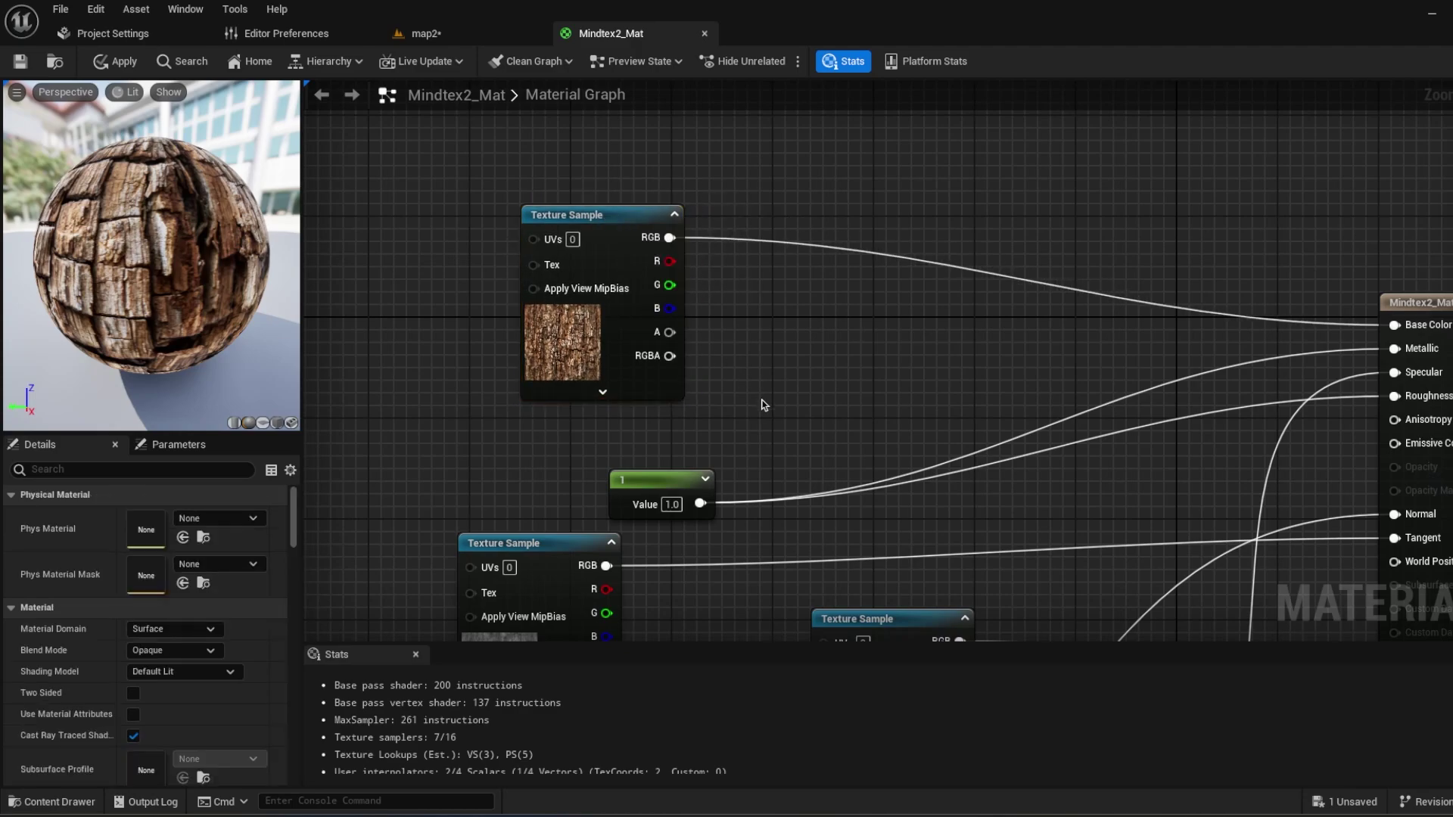
right_drag(711, 448, 737, 352)
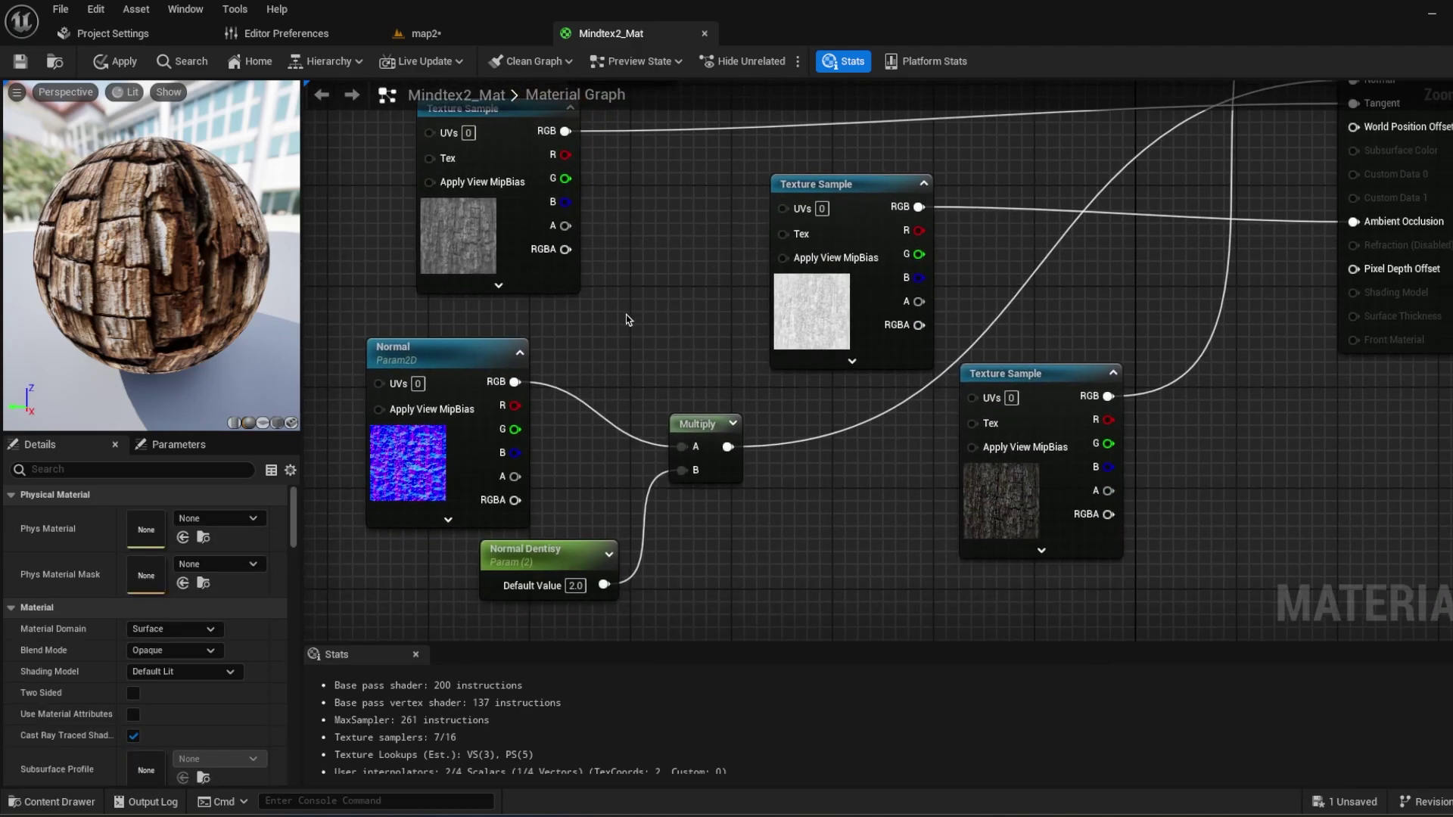
Switch between the material graph and the map2 level, ending on map2.
click(426, 34)
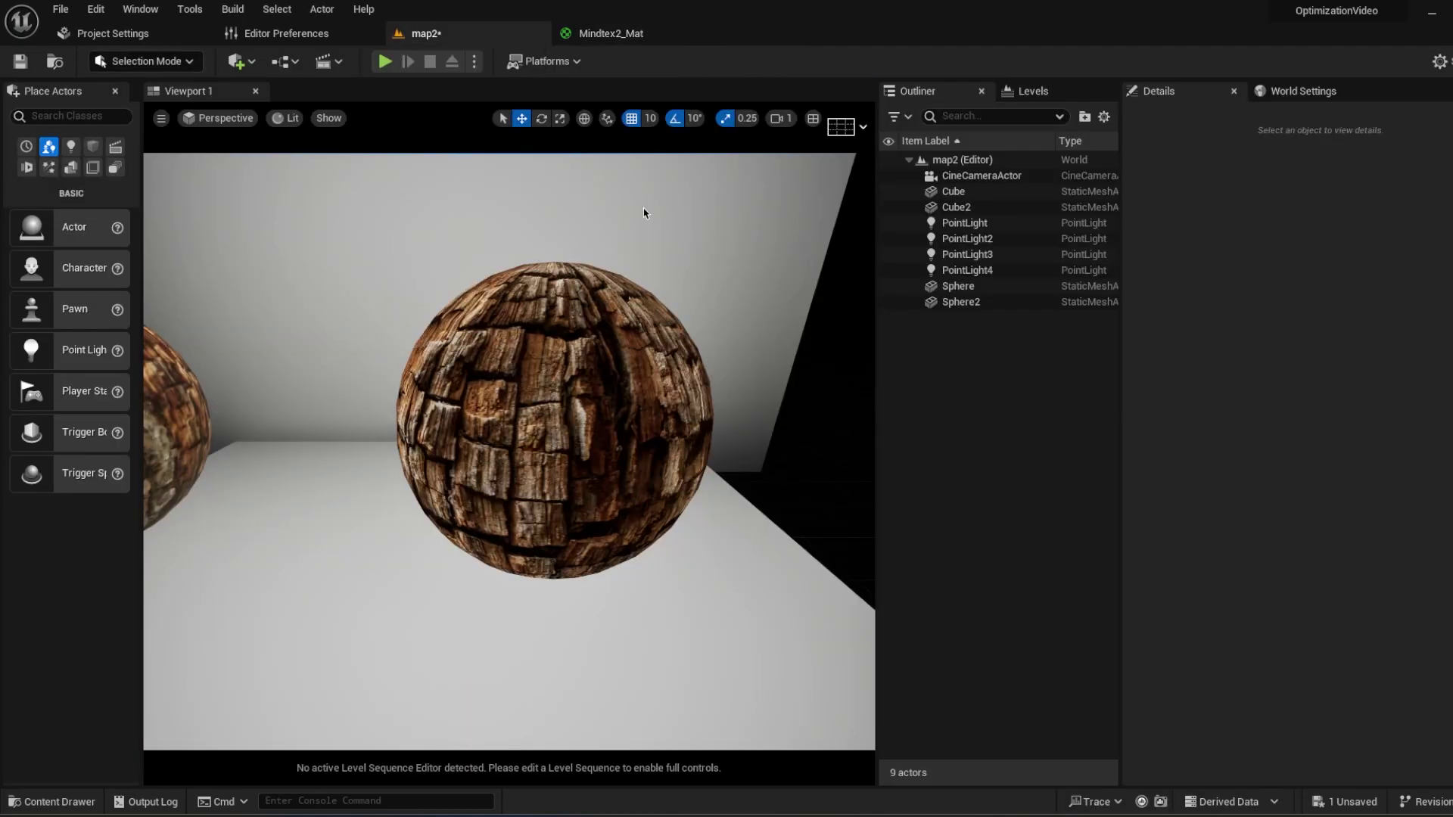
click(606, 35)
right_drag(680, 419, 774, 350)
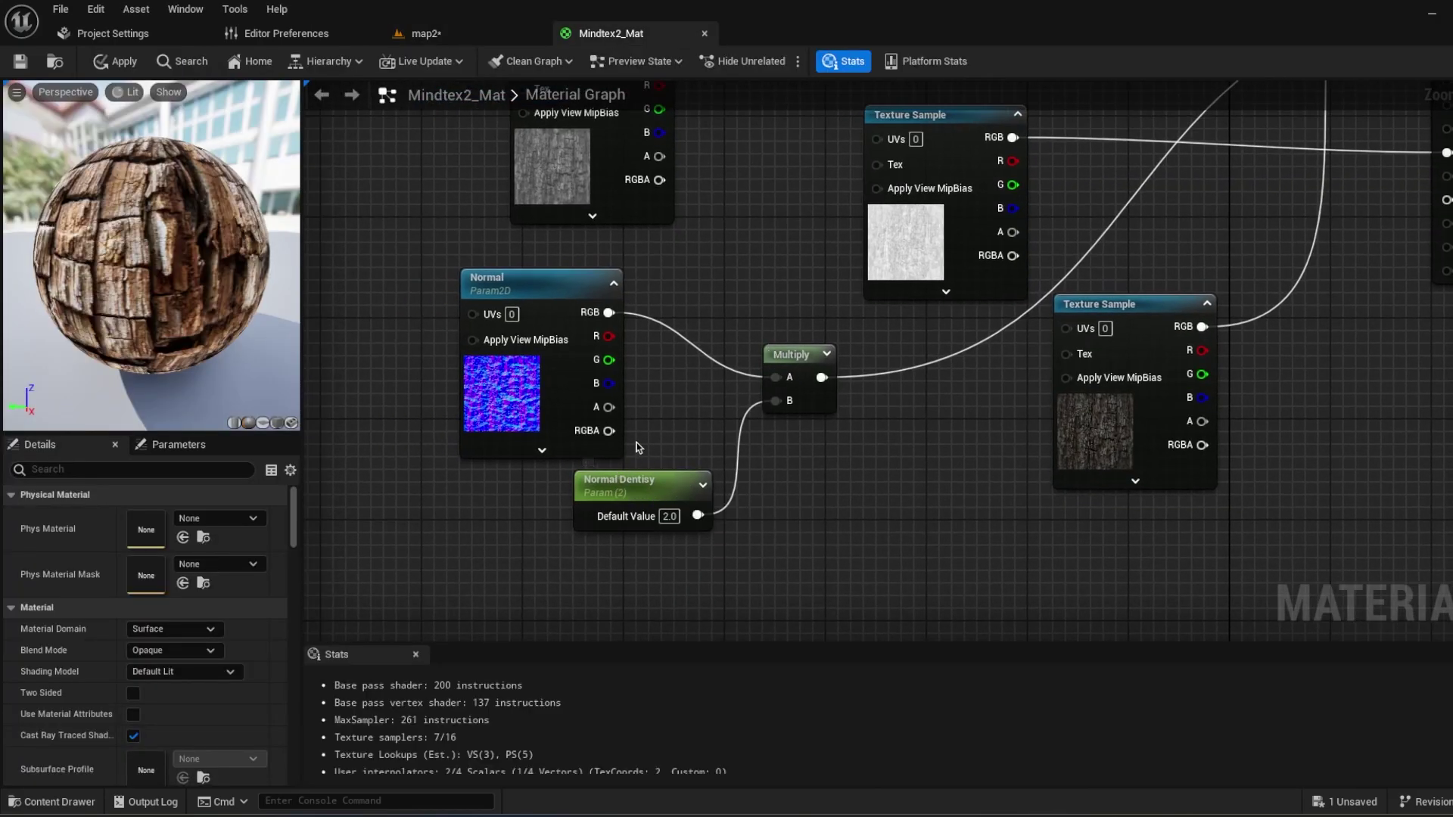
click(426, 33)
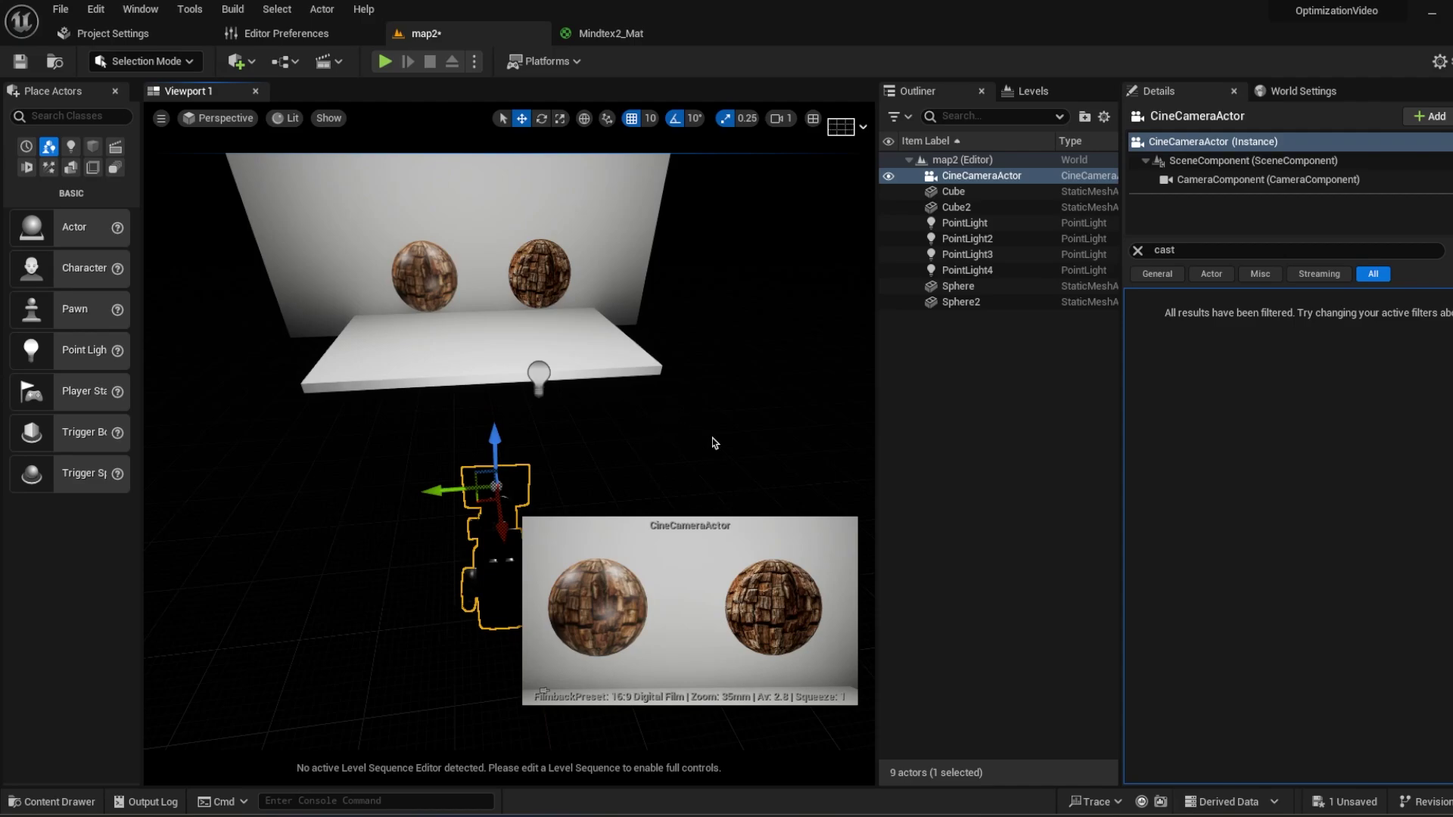
right_drag(684, 428, 711, 447)
right_drag(484, 418, 491, 421)
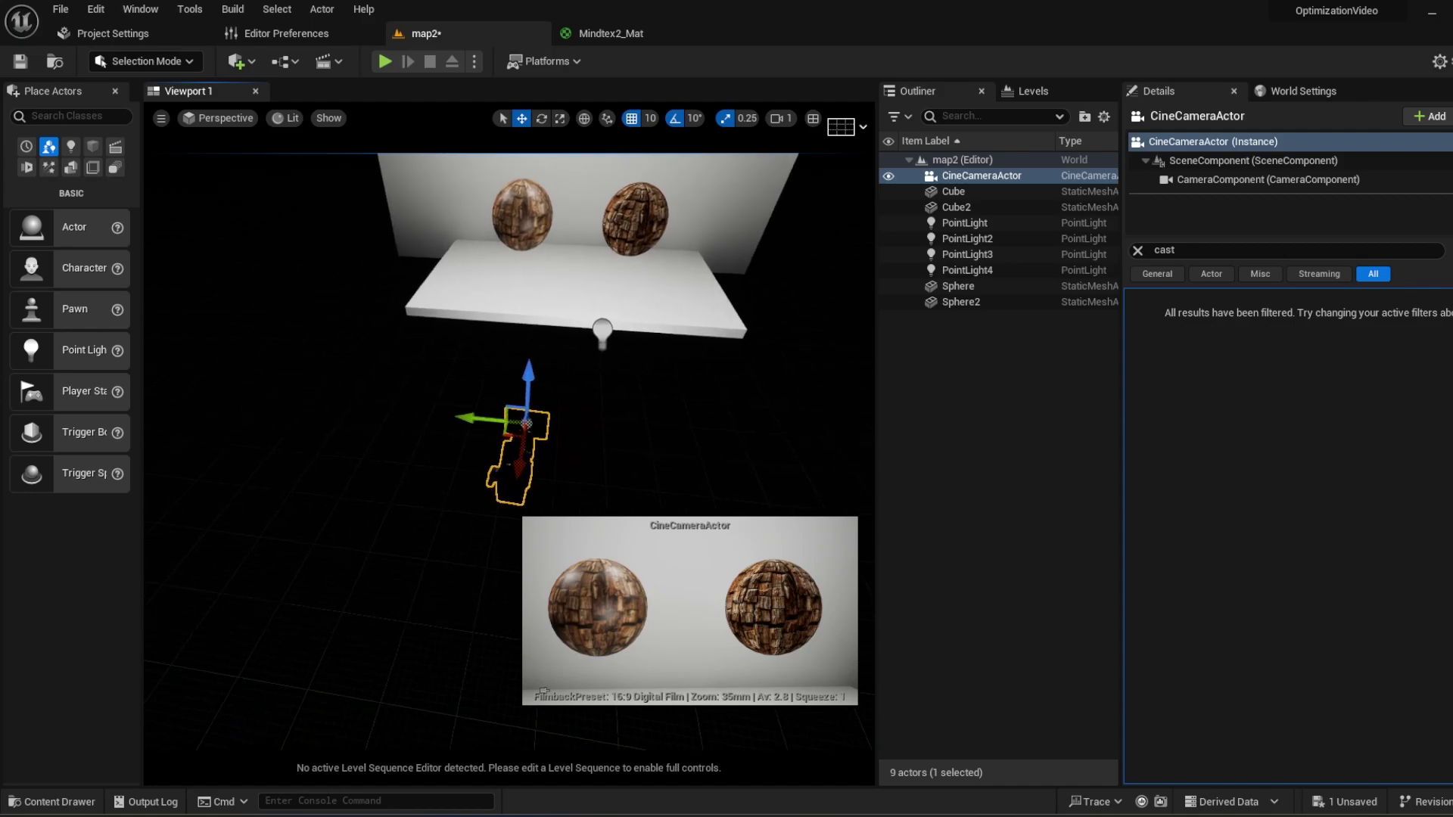
scroll(555, 422, up, 5)
scroll(453, 360, down, 2)
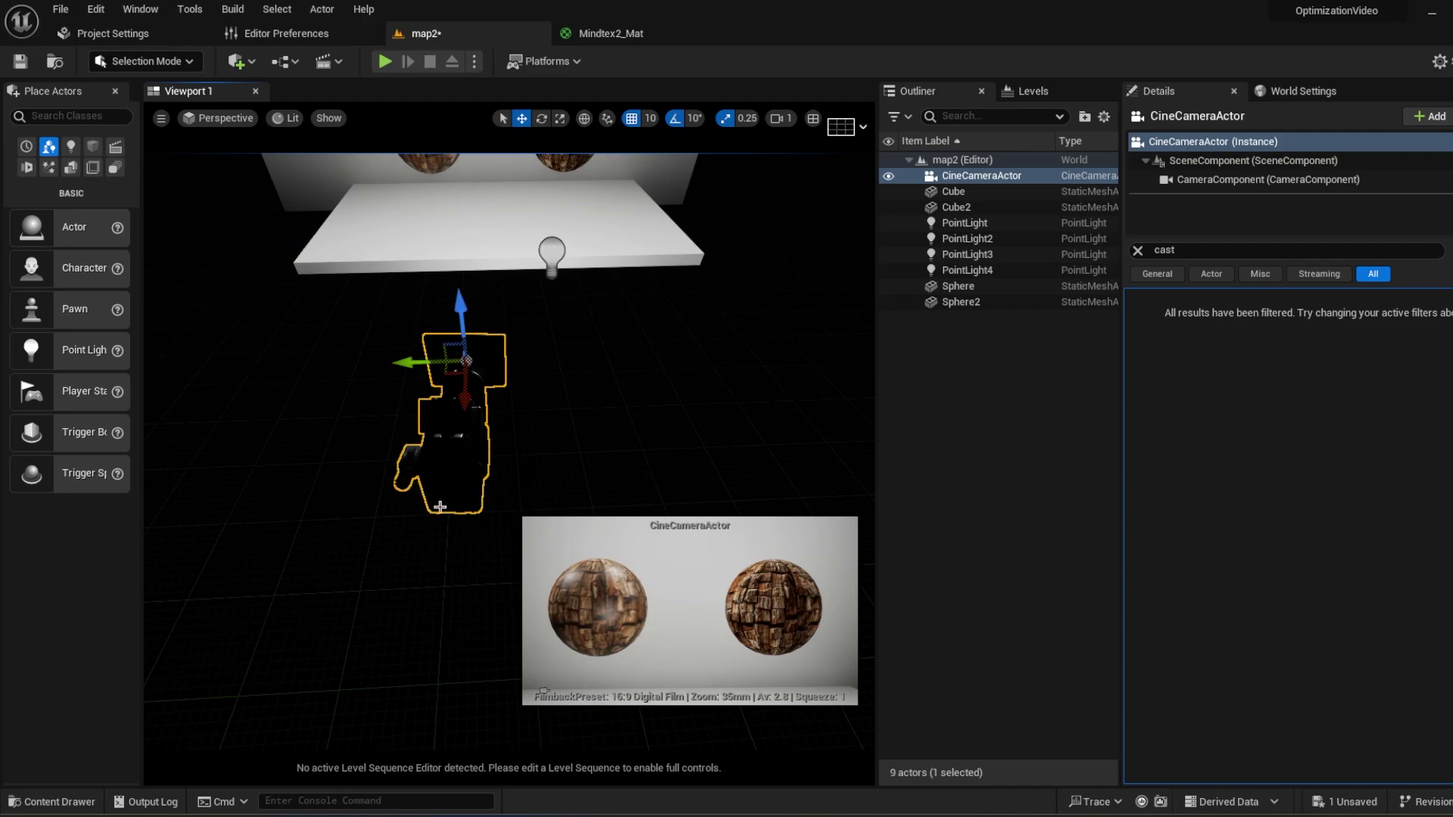
mouse_move(598, 444)
mouse_down()
mouse_move(598, 393)
mouse_move(582, 451)
mouse_move(583, 379)
mouse_move(582, 446)
mouse_up()
right_drag(632, 455, 632, 446)
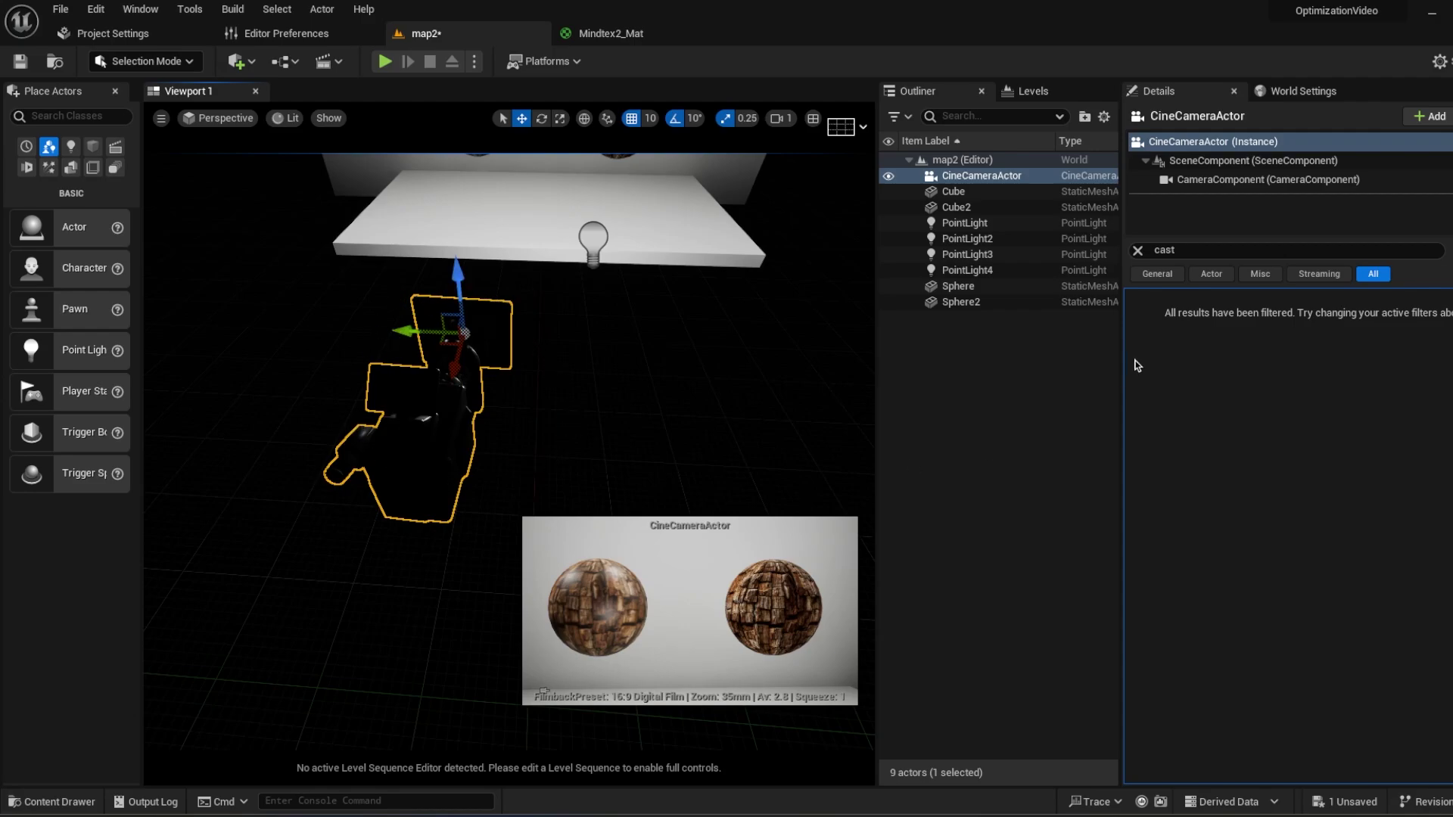
Clear the Details filter and expand Filmback to show the 23.76 × 13.365 mm sensor.
click(1137, 250)
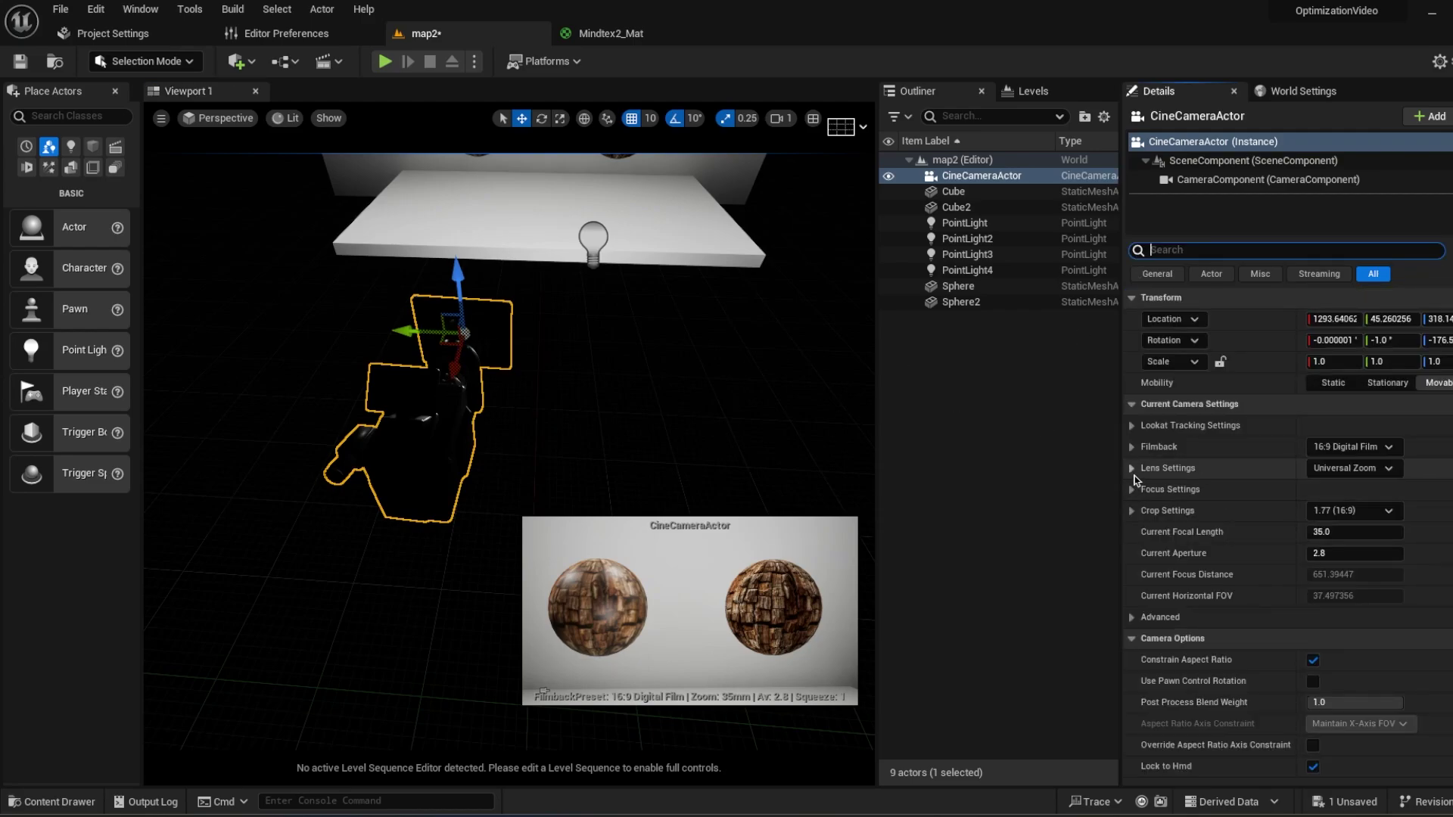
click(1133, 451)
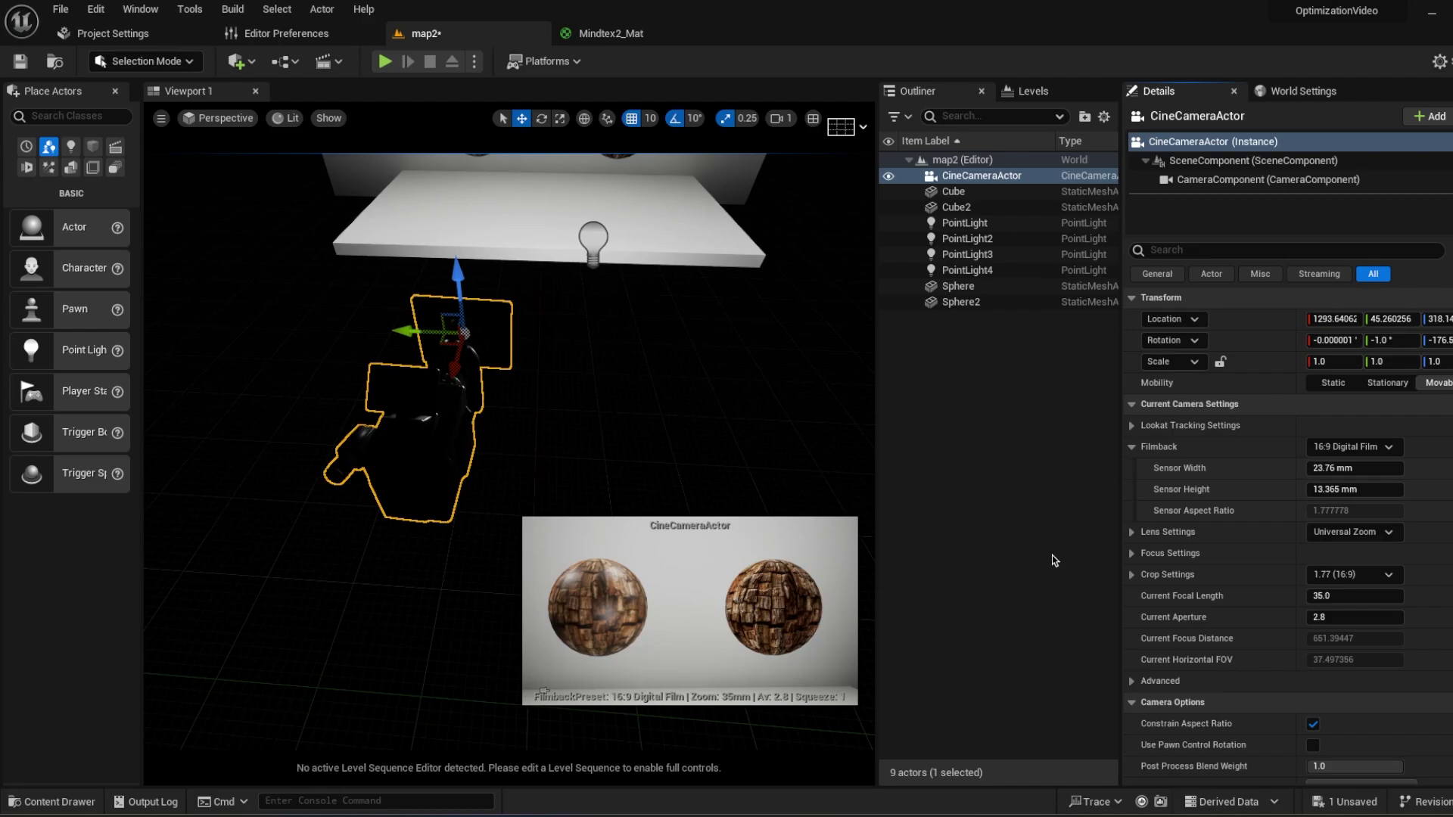
Switch to Chrome to read the Sony a7R III sensor size: 35.9 x 24.0mm.
key(alt+Tab)
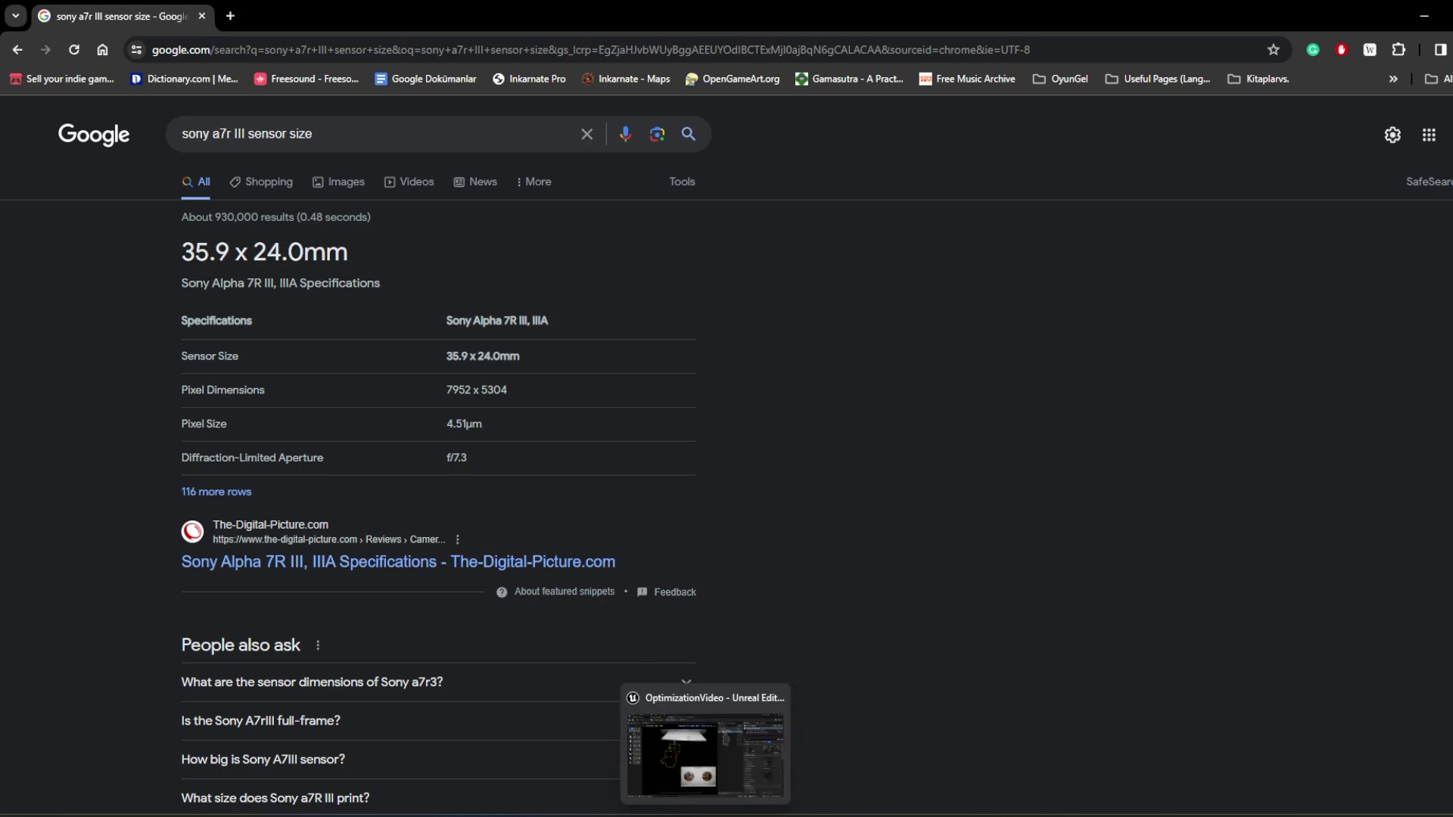
Set the cine camera's sensor width to 35.9 mm and sensor height to 24 mm.
click(705, 815)
click(1355, 469)
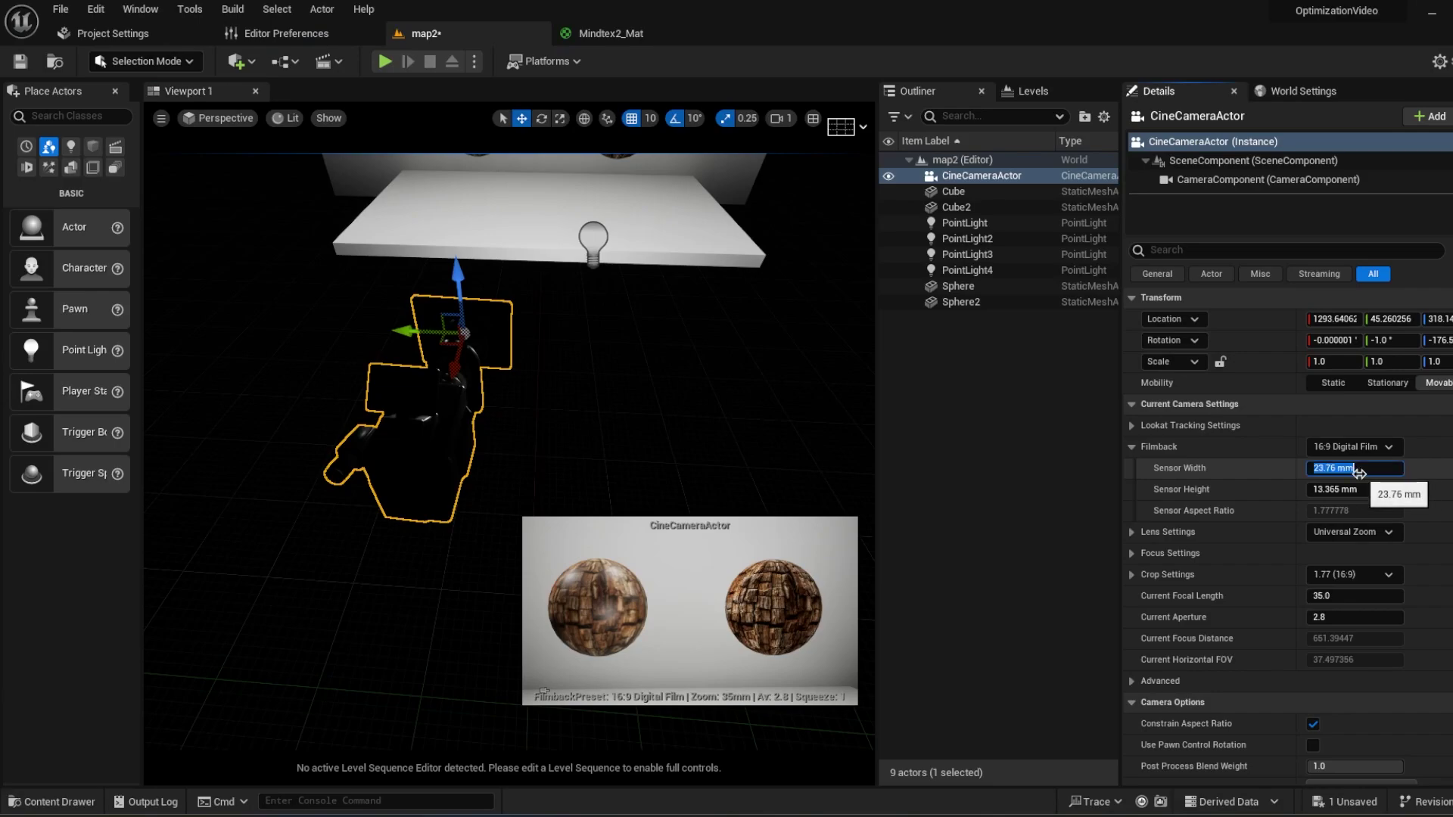
text(35.9)
key(Return)
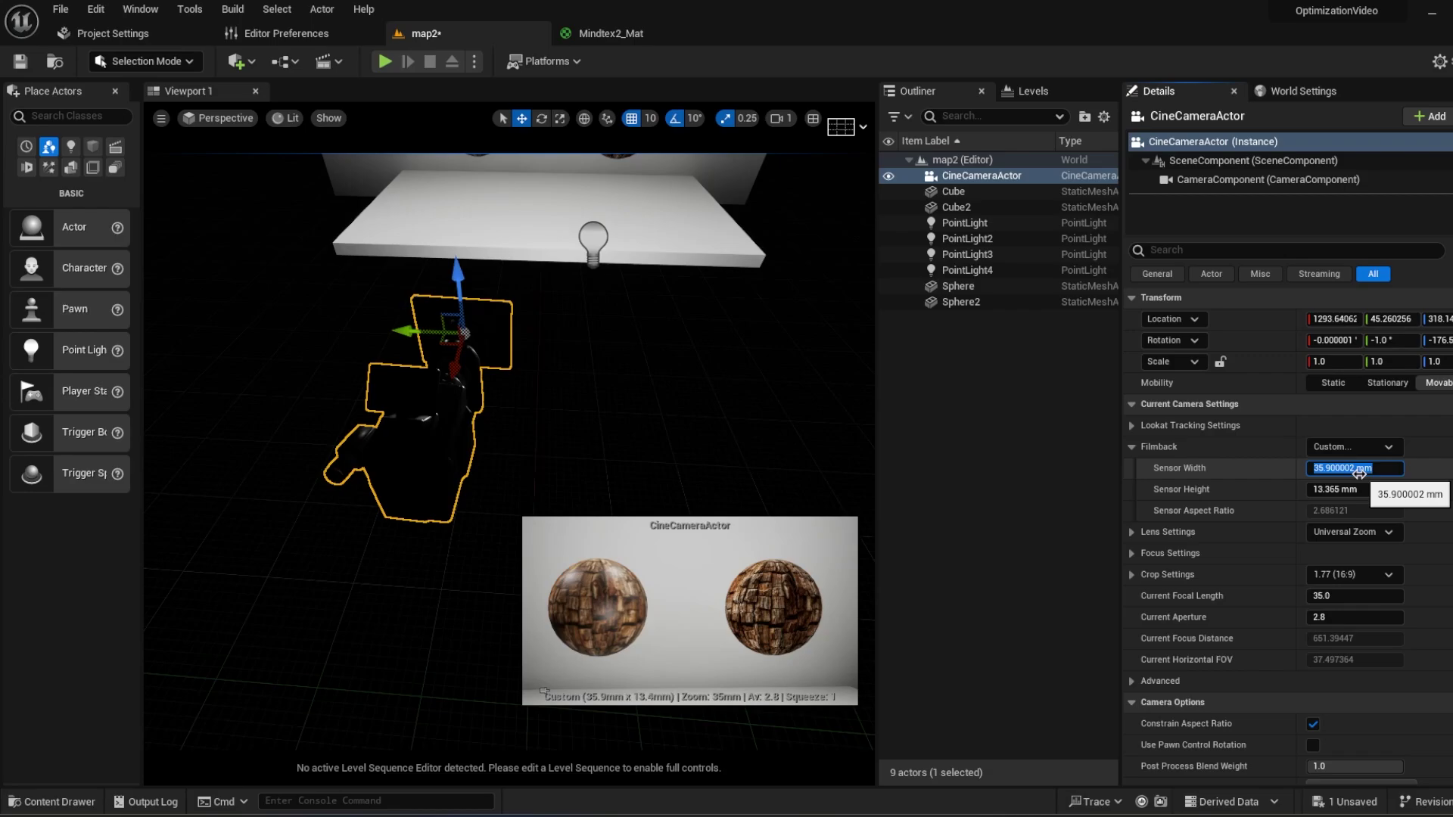
key(alt+Tab)
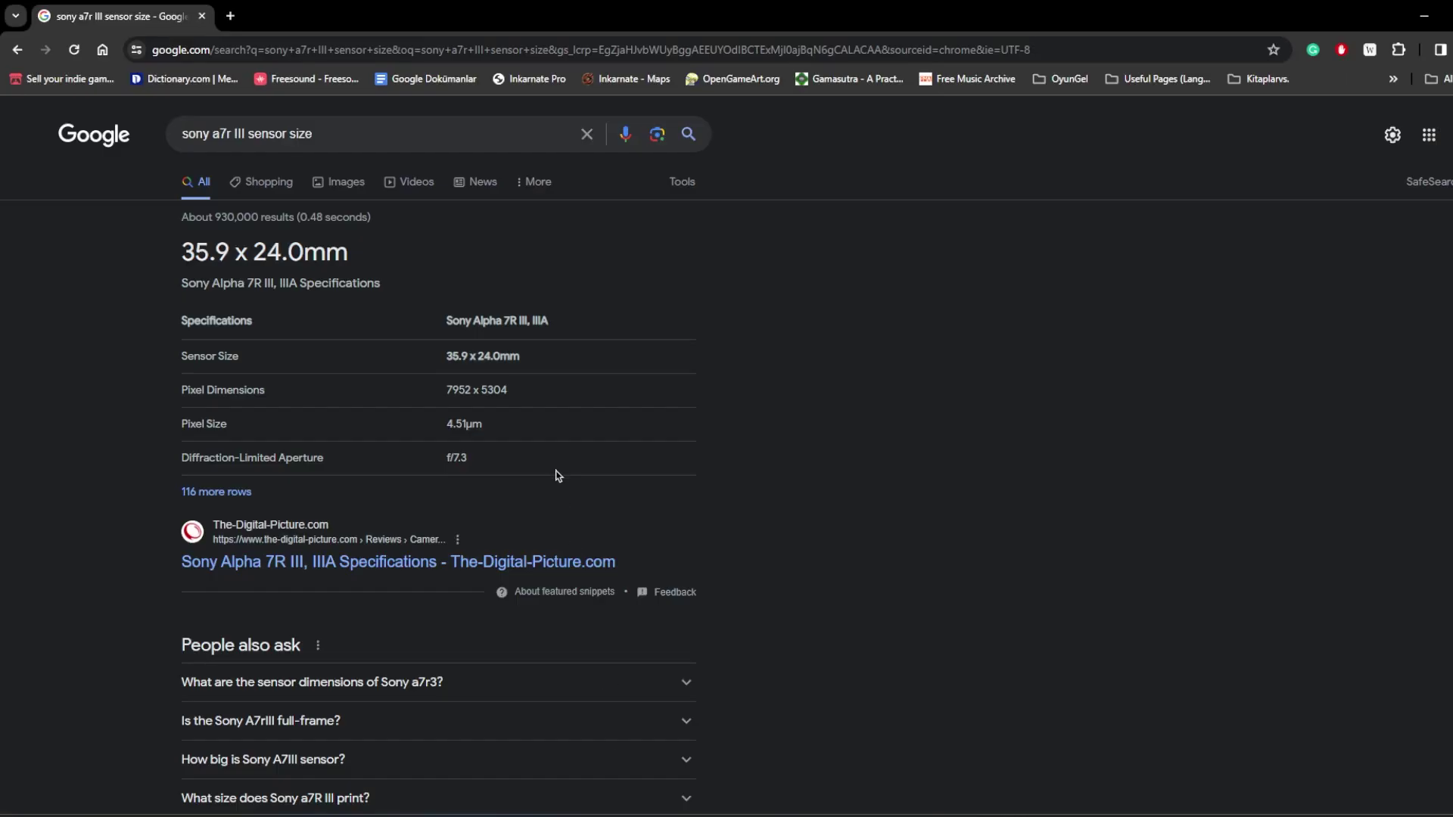
key(alt+Tab)
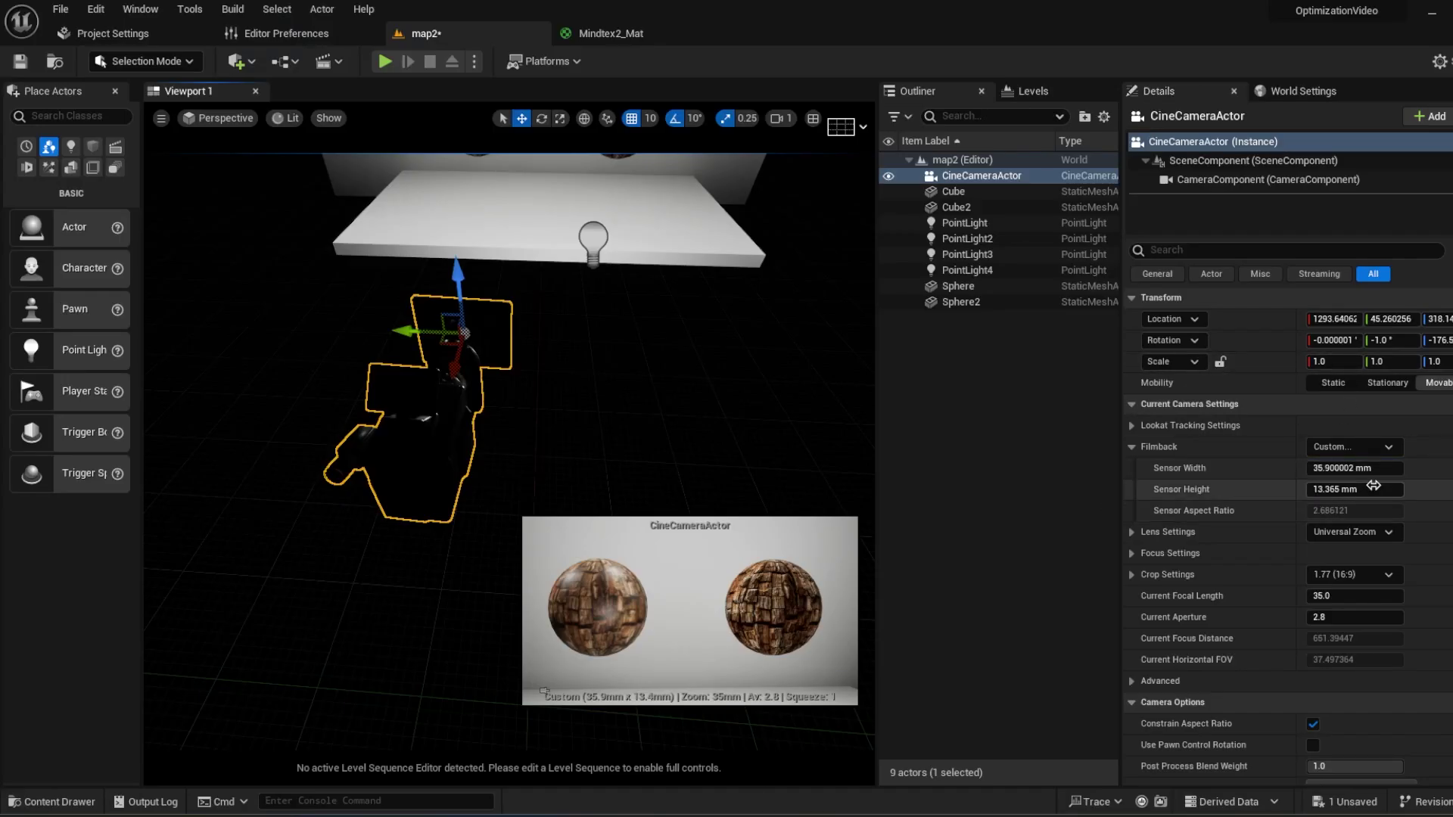
click(1373, 488)
text(24)
key(Return)
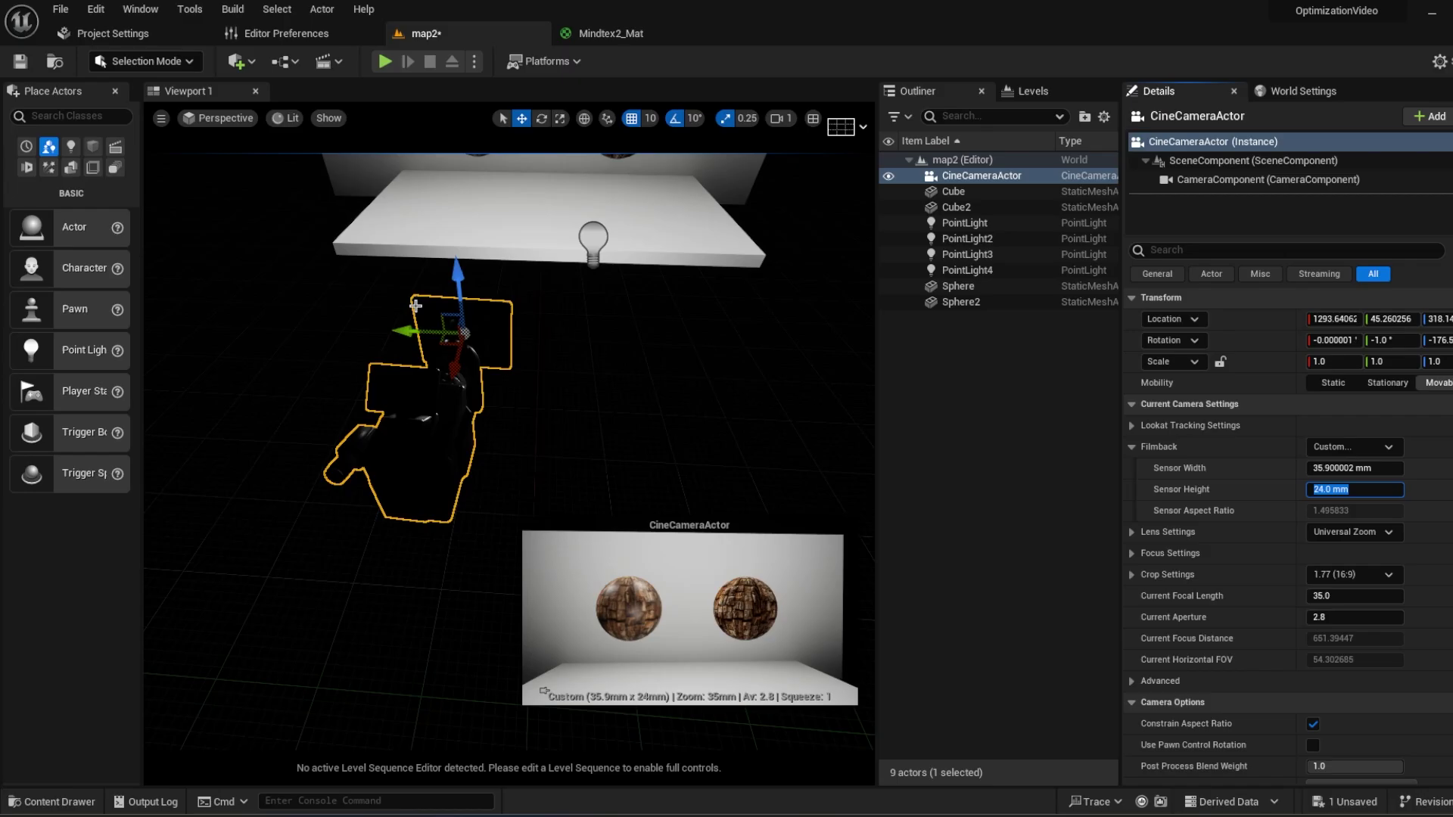
Check the sensor search results again, then tilt the viewport toward the two spheres.
key(alt+Tab)
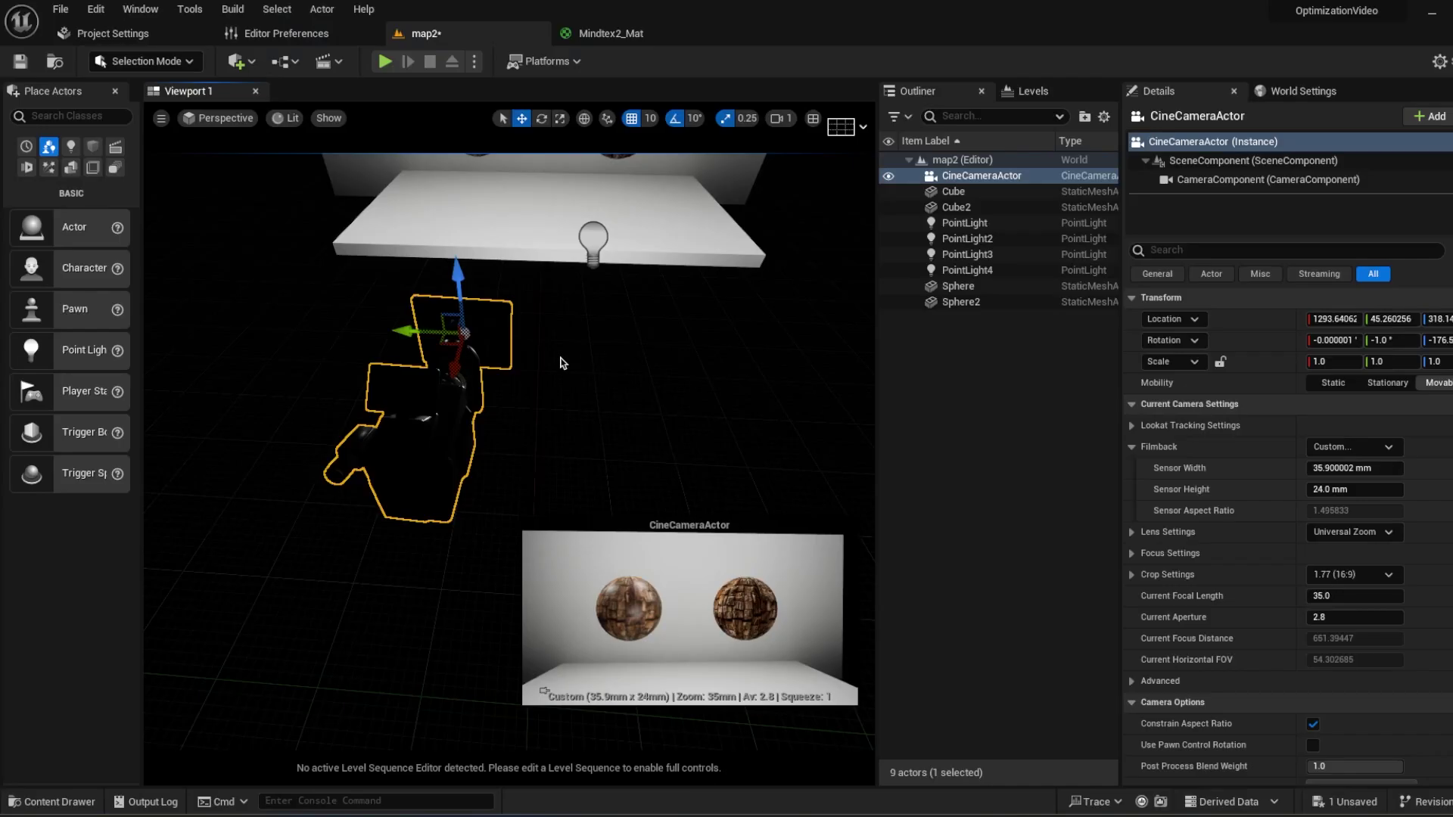
right_drag(555, 383, 492, 286)
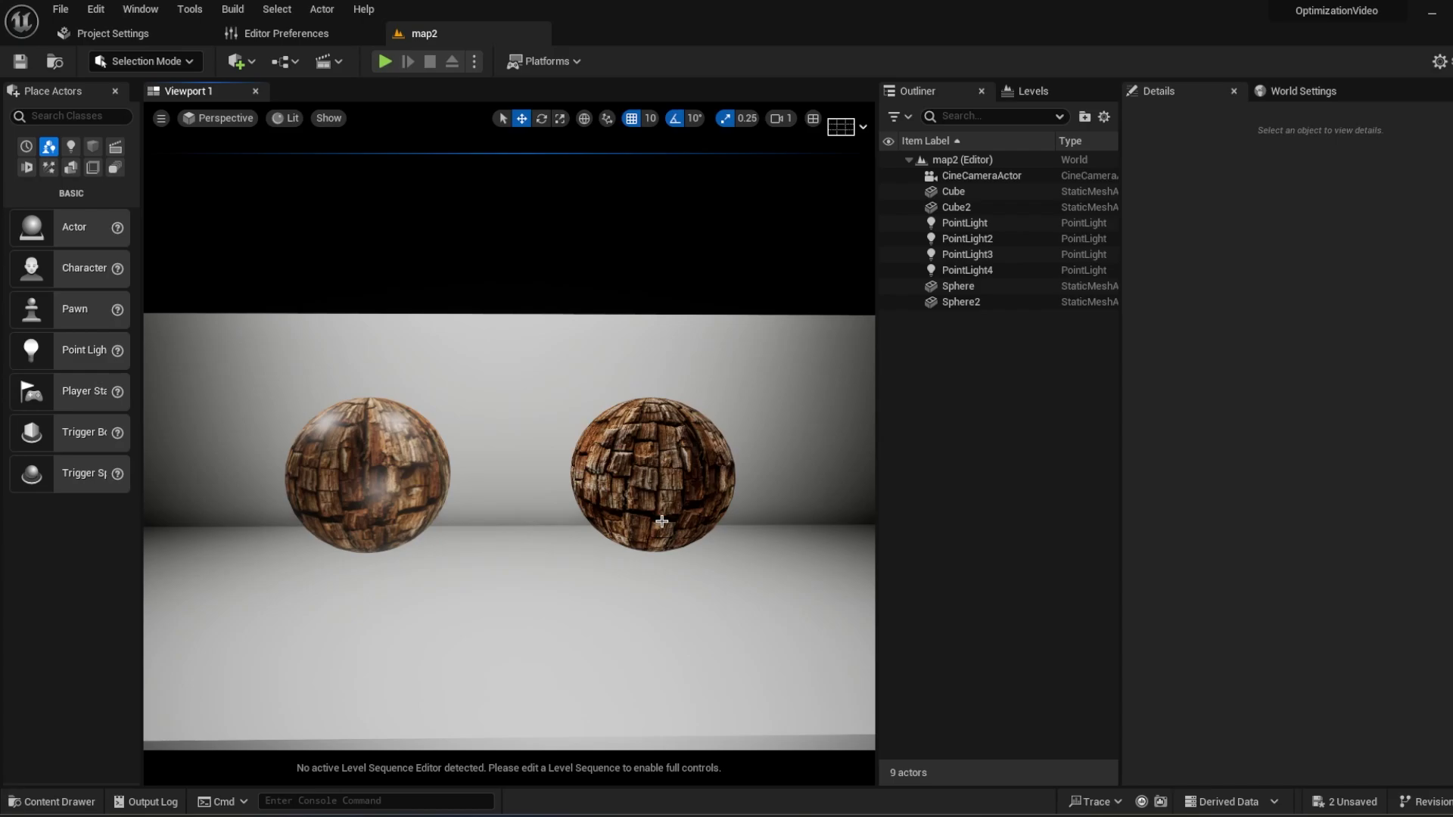
Drop Sphere2 and the left sphere onto the floor with End, lowering Location Z from 310.0 to 167.5.
right_drag(640, 464, 597, 454)
right_drag(598, 594, 597, 594)
middle_drag(524, 643, 550, 644)
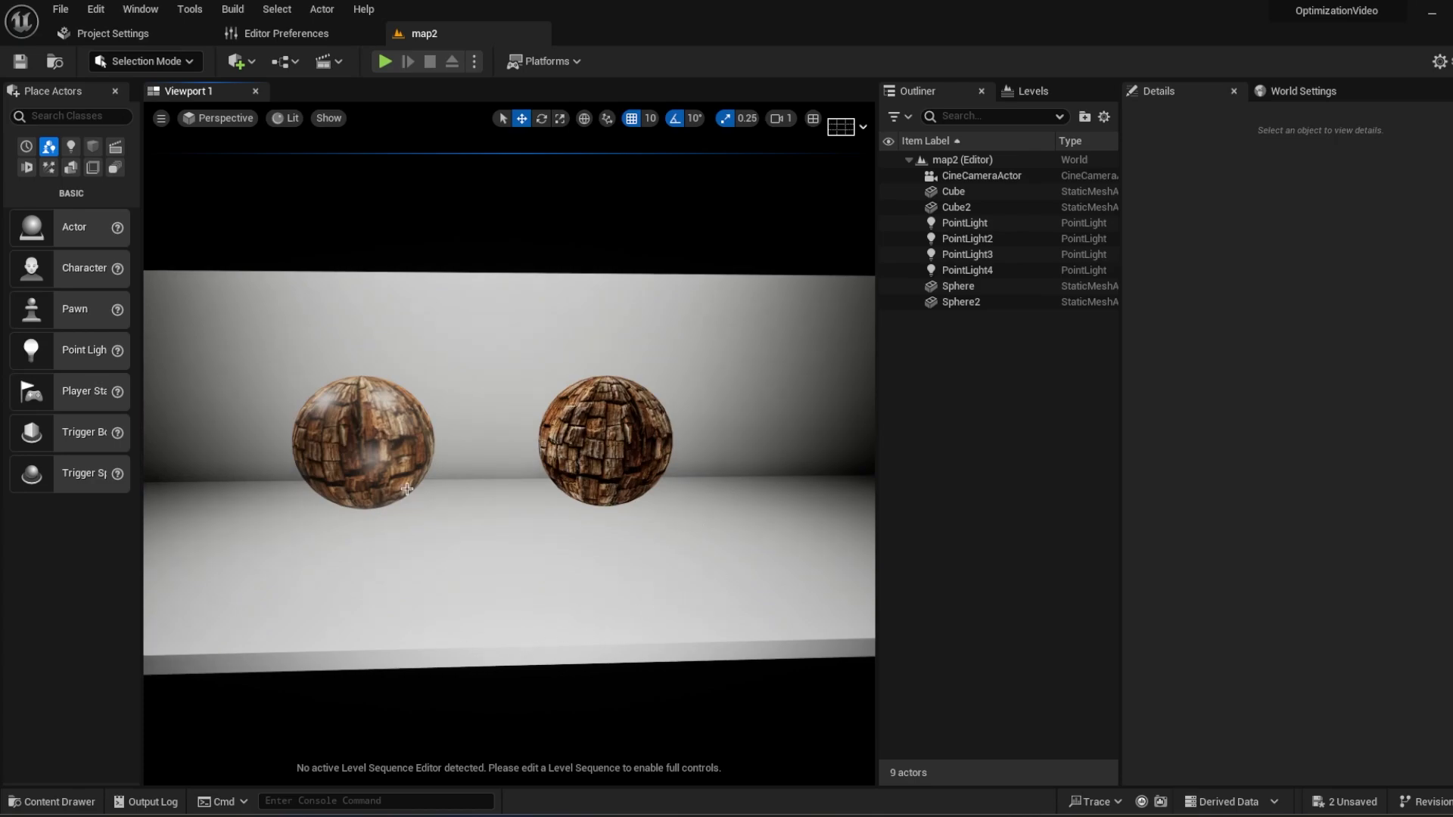
right_drag(575, 652, 575, 652)
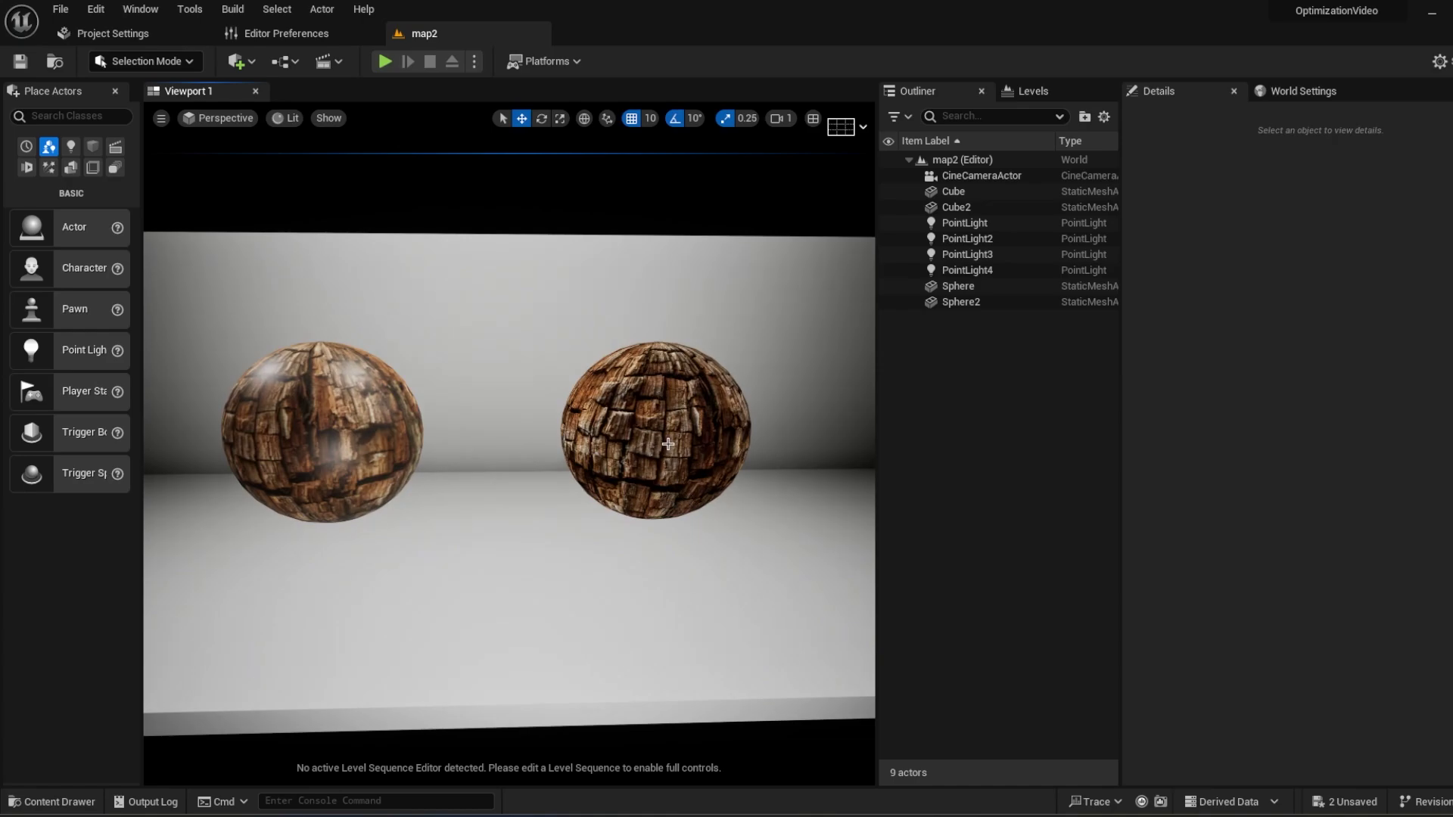
click(668, 422)
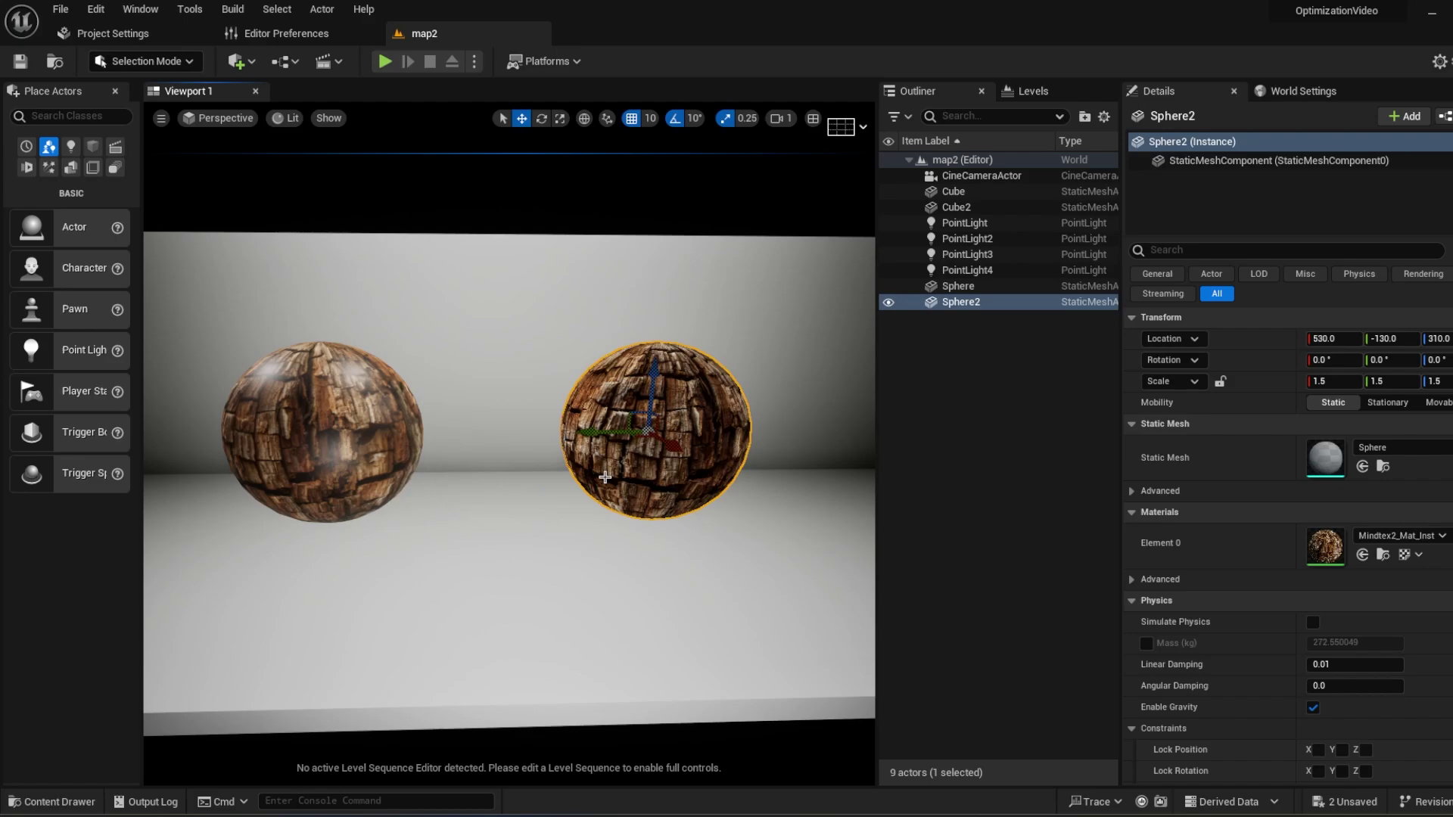
key(End)
click(354, 453)
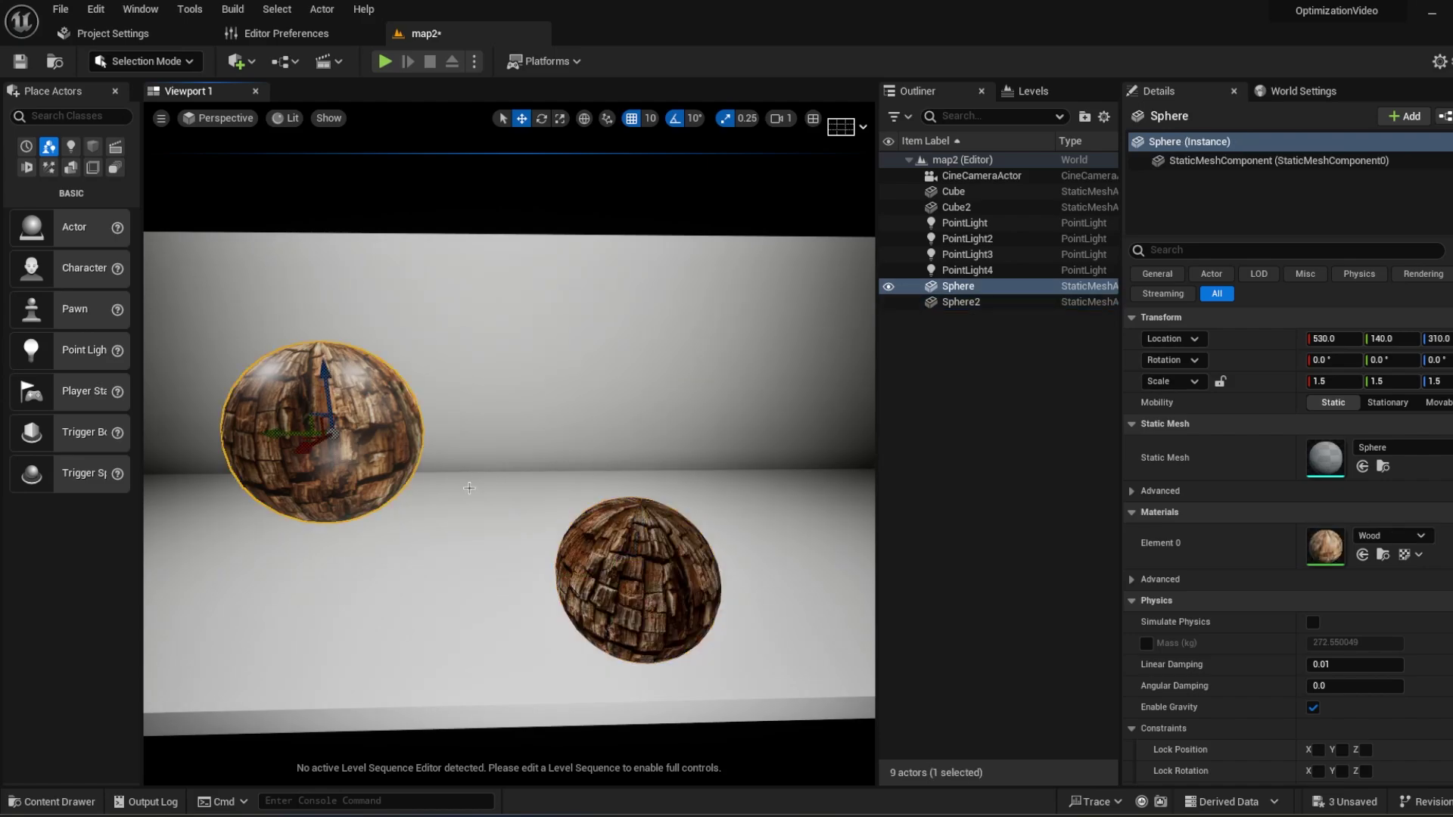
key(End)
click(952, 602)
mouse_move(530, 454)
right_down()
mouse_move(620, 439)
mouse_move(545, 454)
right_up()
right_drag(693, 536, 692, 535)
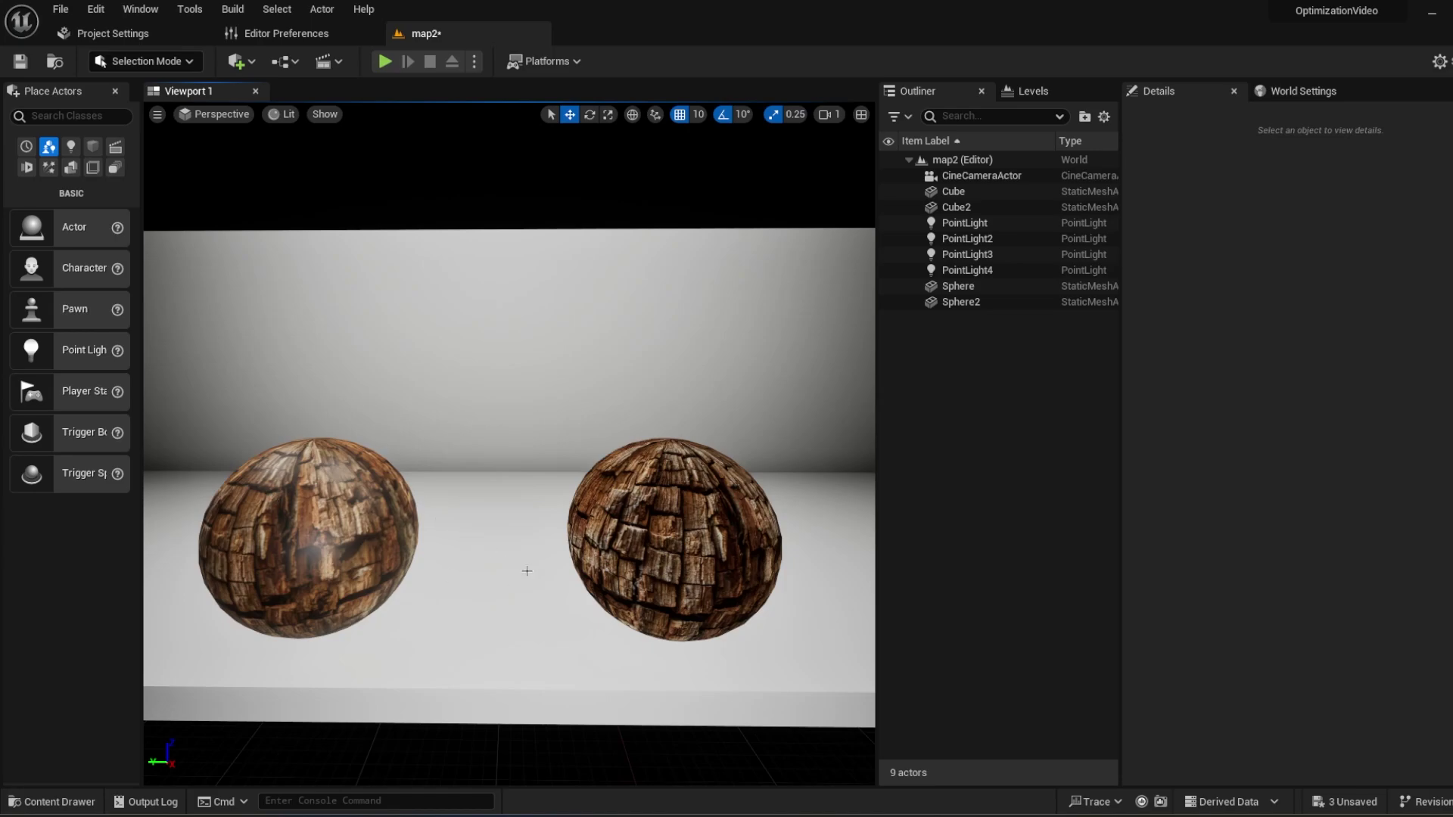
right_drag(527, 571, 537, 575)
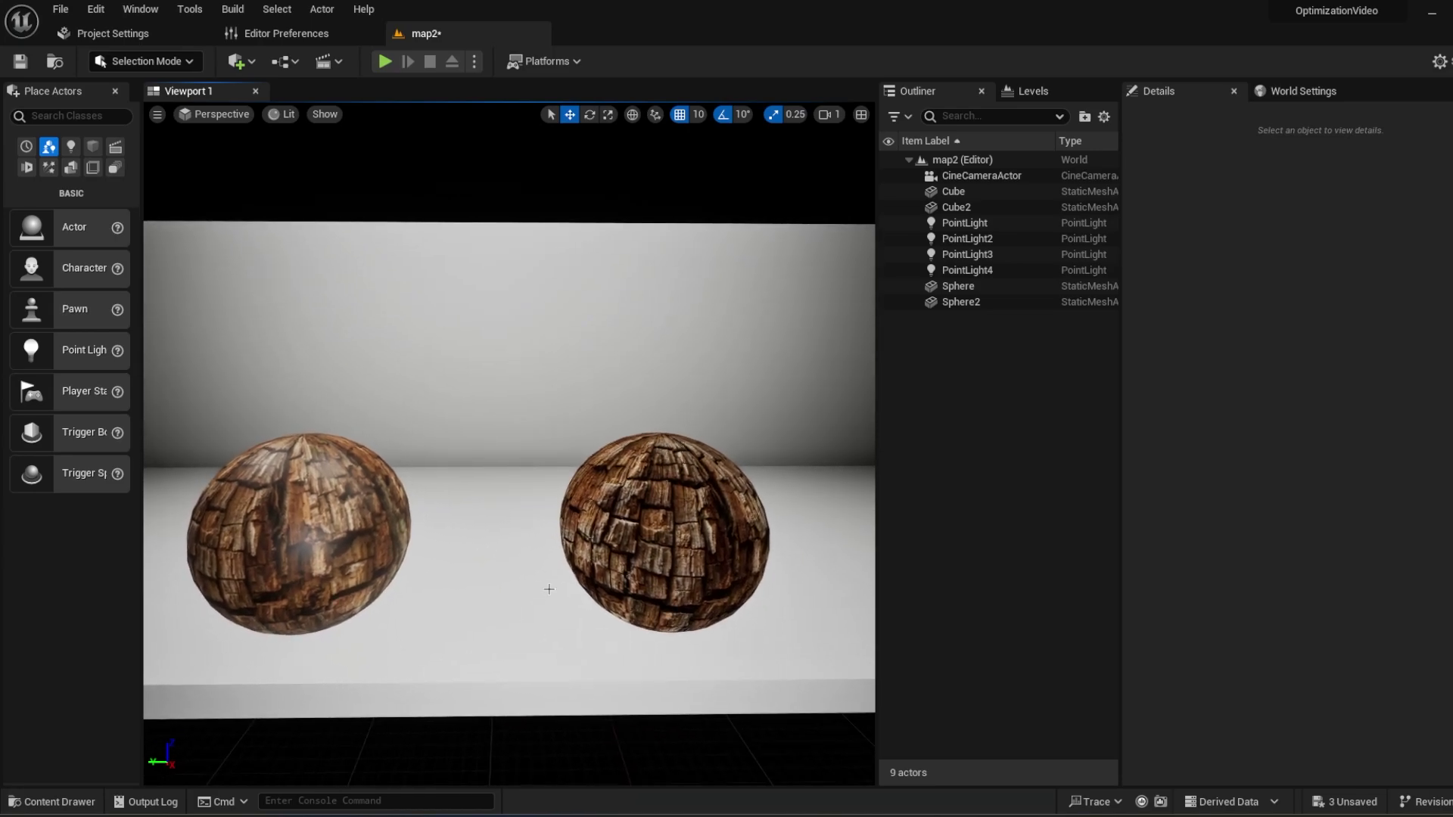